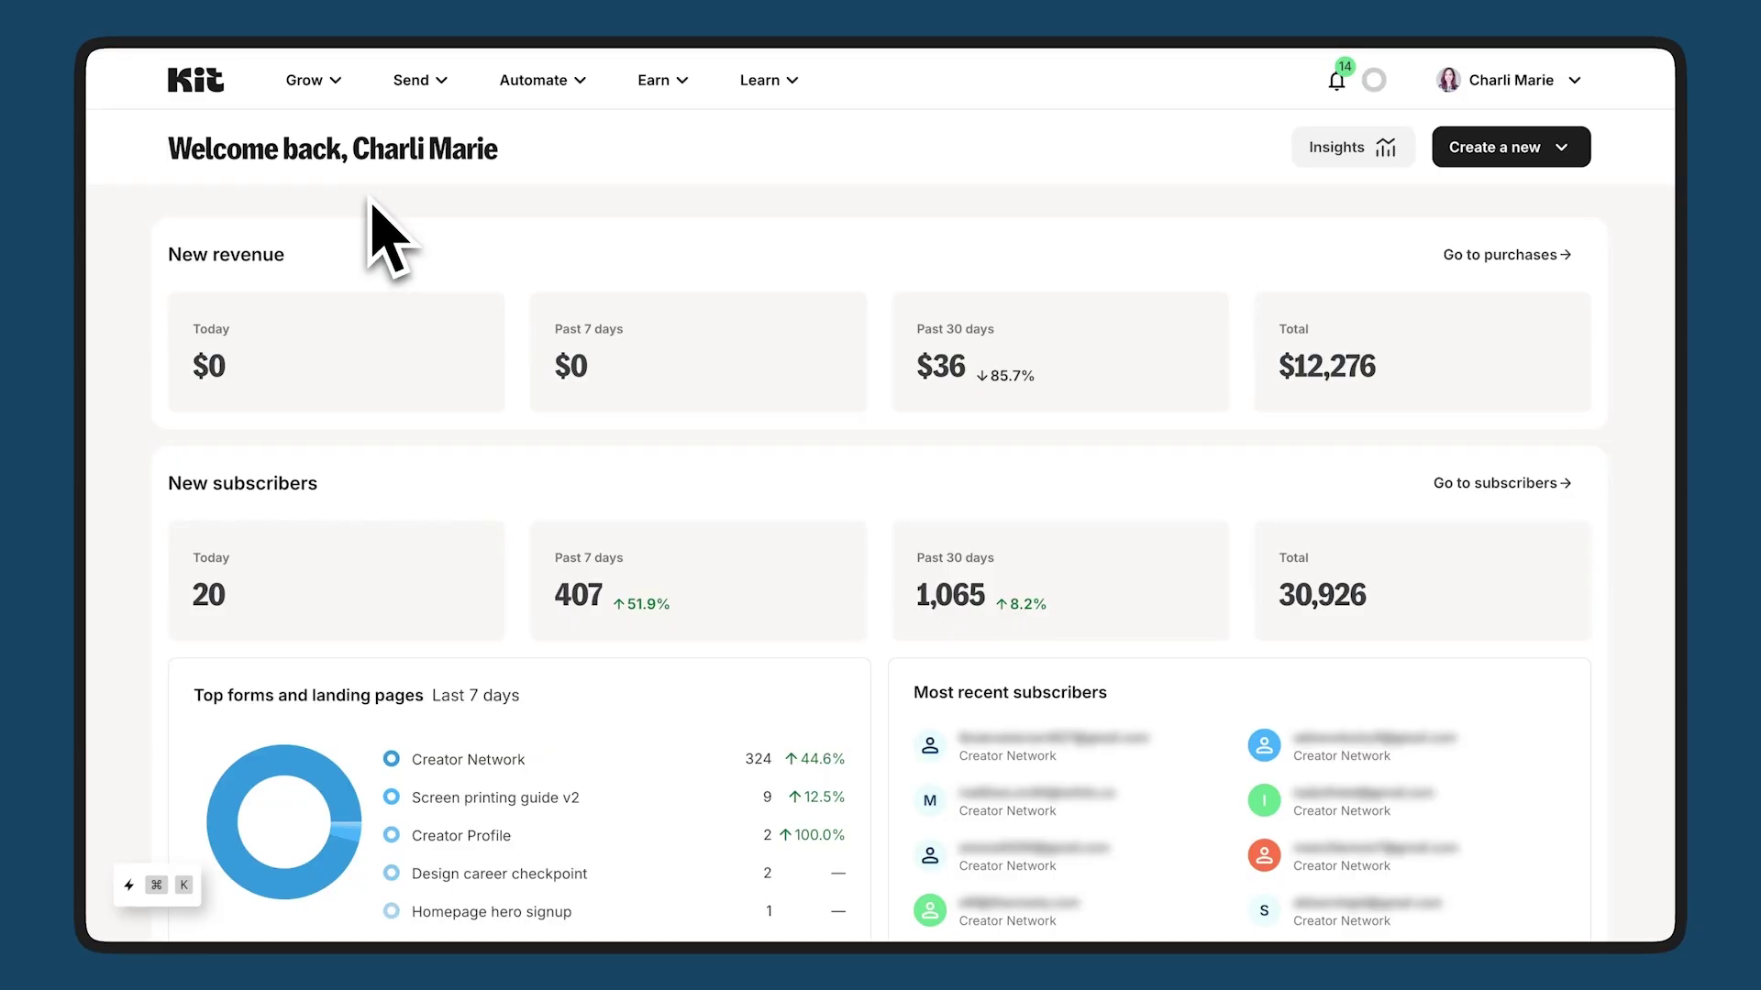
# Step: Go to Landing Pages & Forms and start creating a new one
pyautogui.click(303, 82)
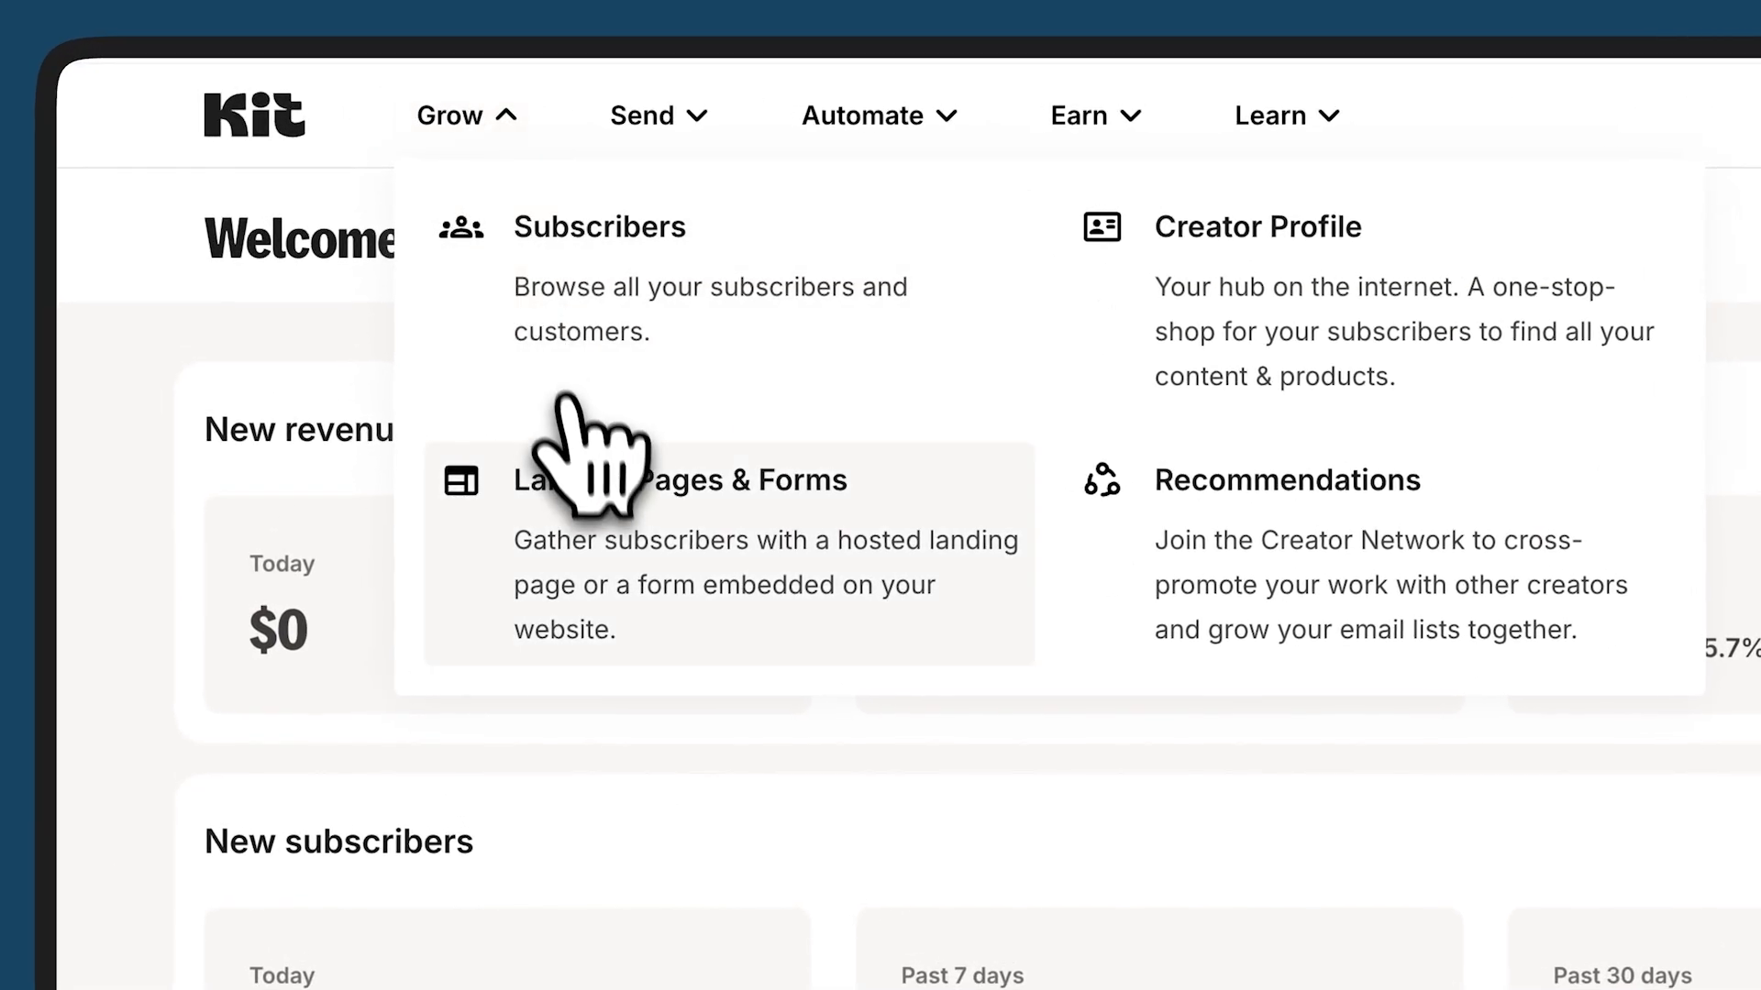
pyautogui.click(584, 481)
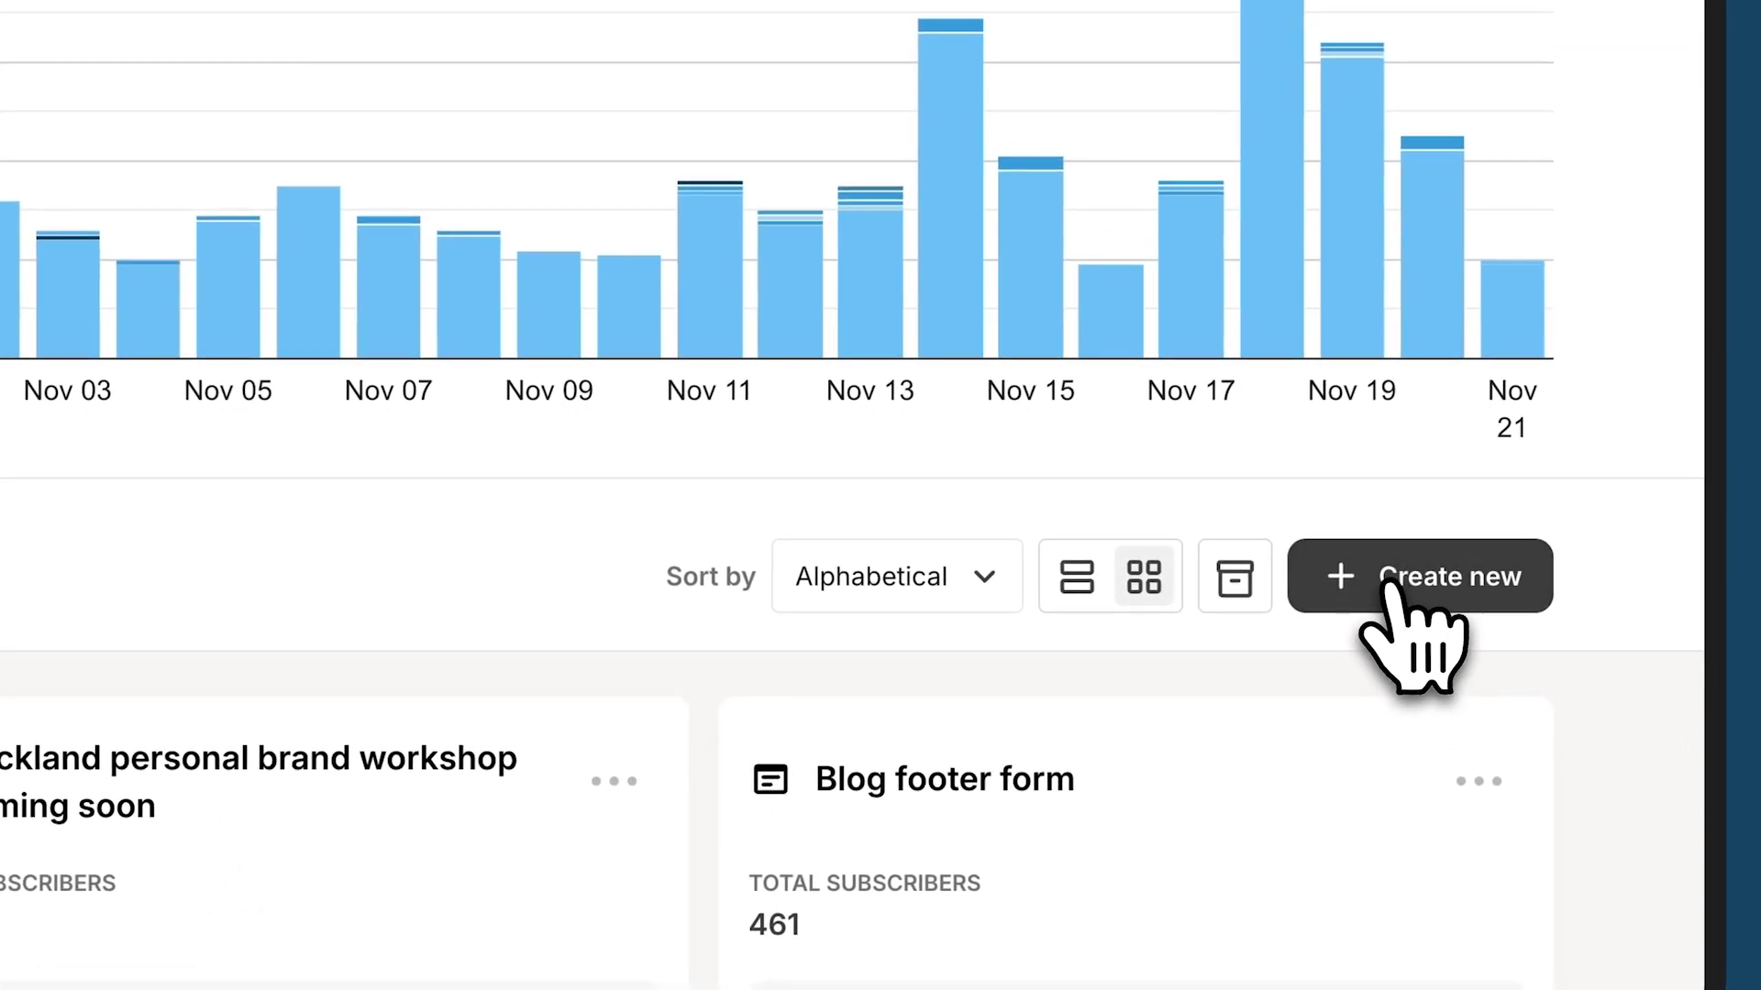
pyautogui.click(1390, 587)
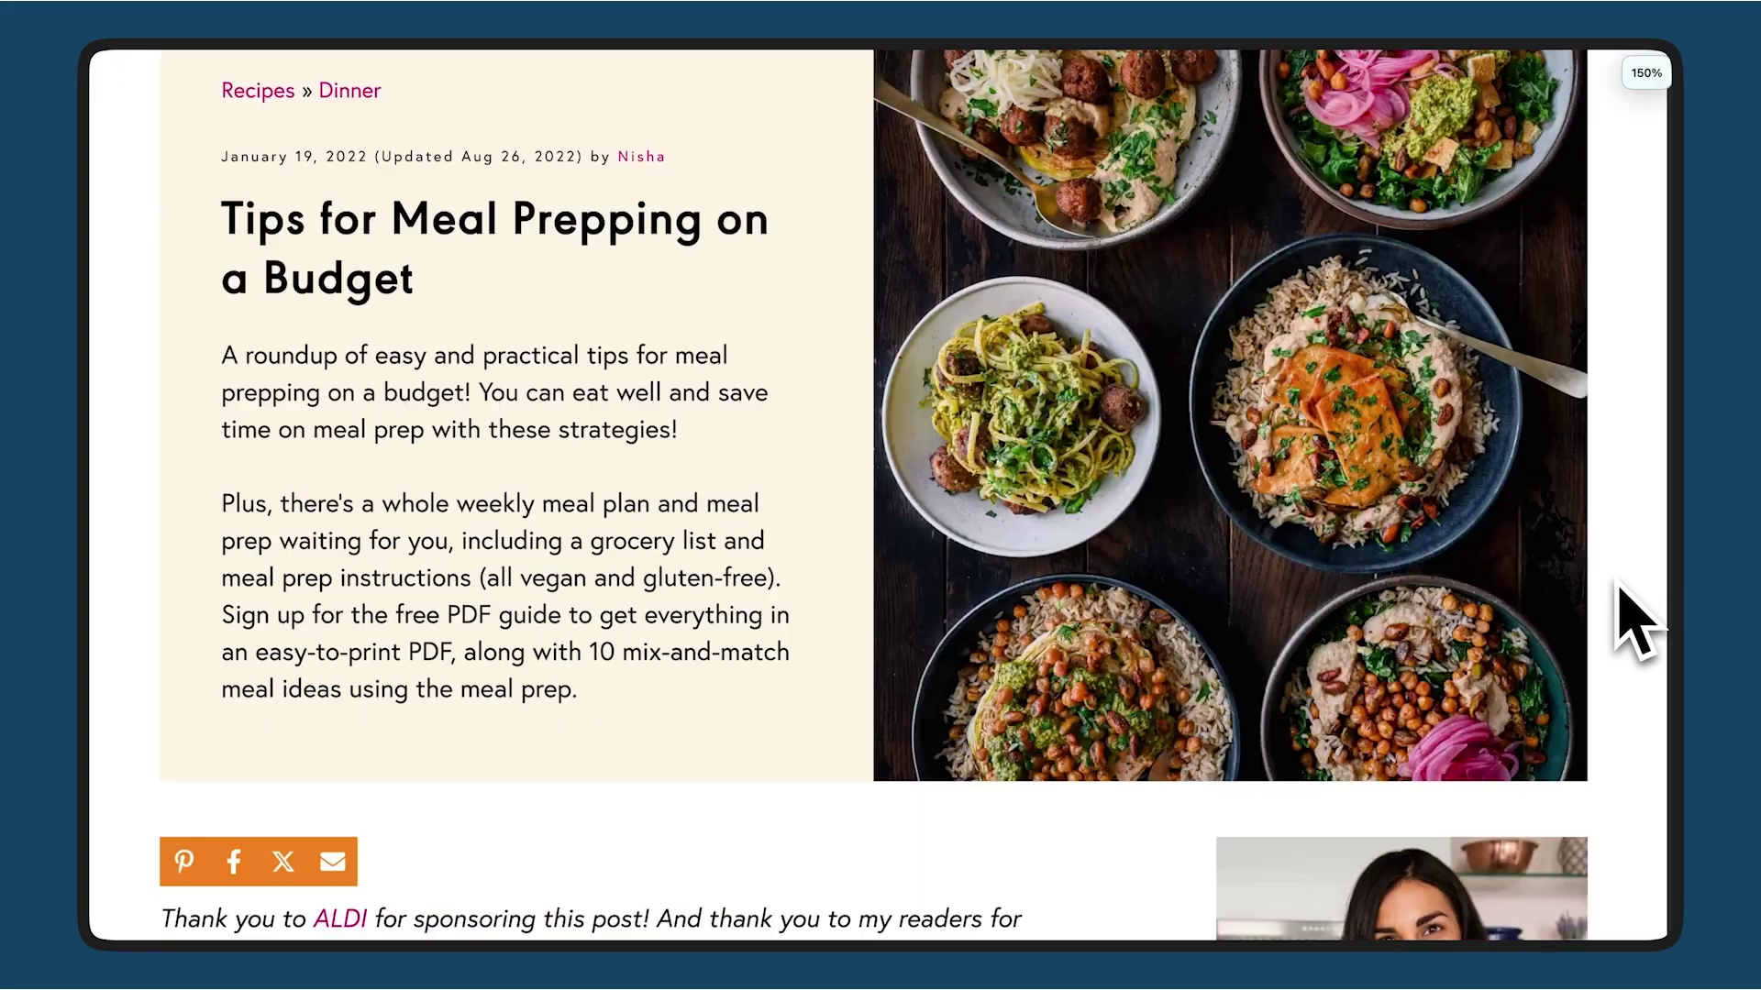
# Step: Examine the example meal prep blog post and the email course sign-up page for work-from-home dads
pyautogui.scroll(-15, 1631, 621)
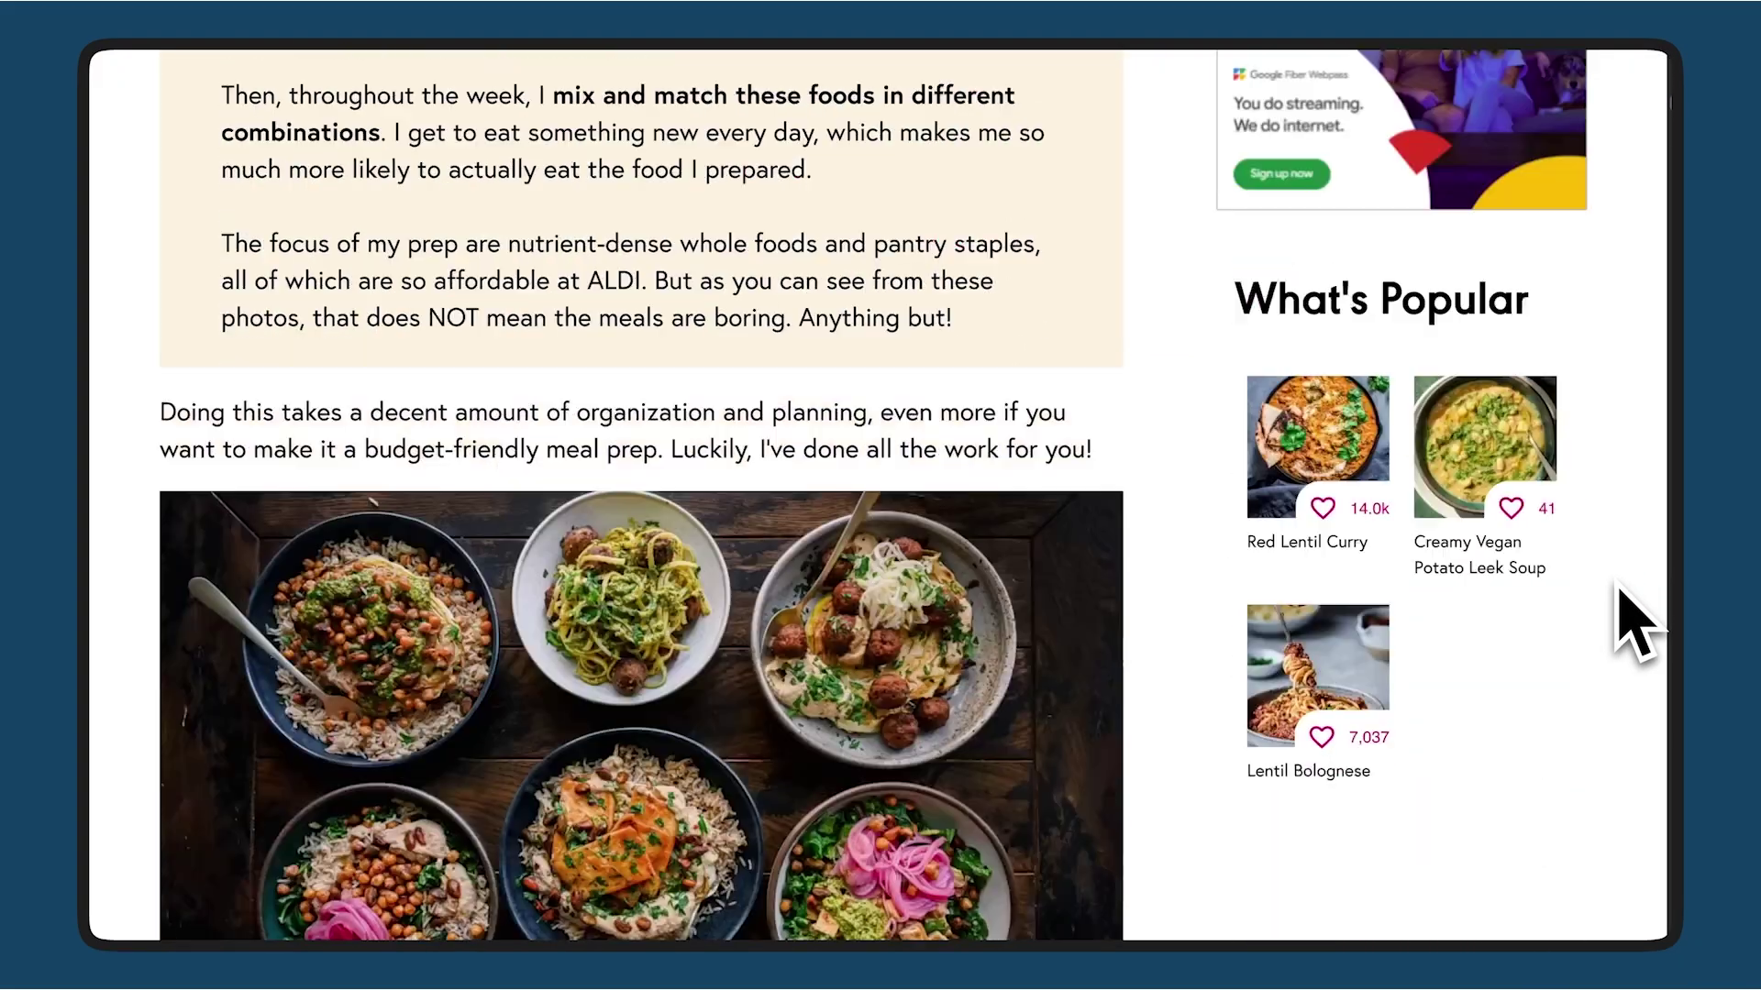
pyautogui.scroll(-5, 1630, 621)
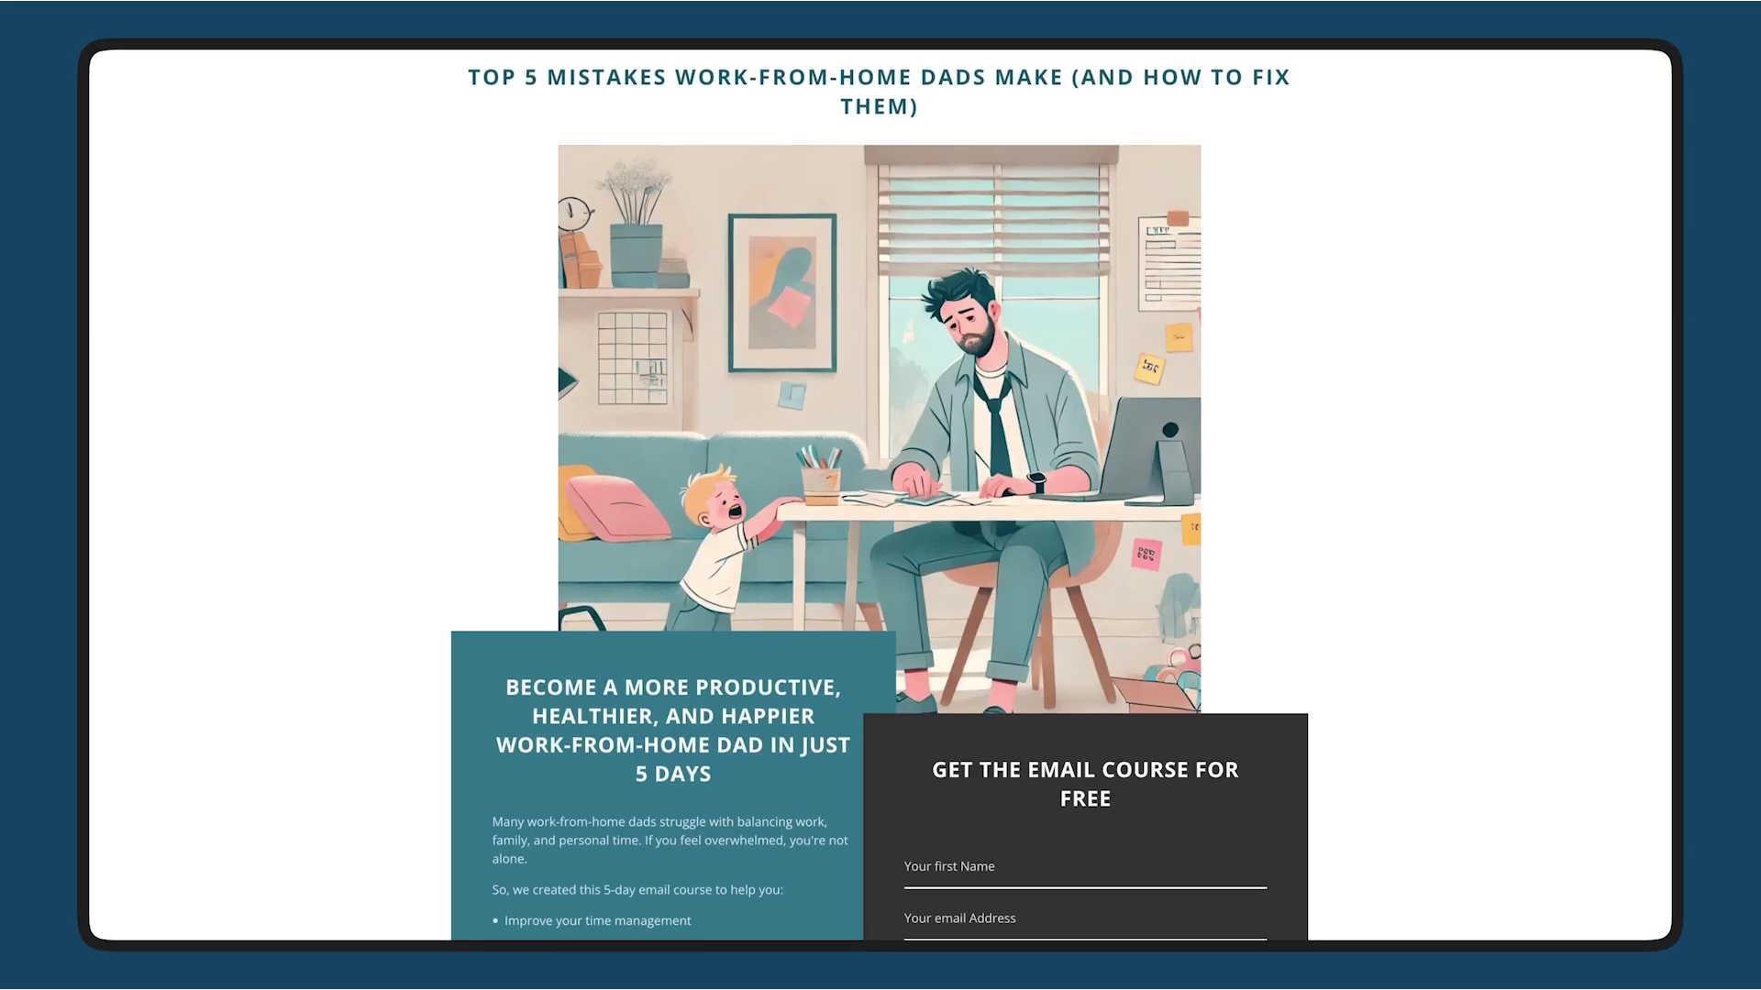
pyautogui.scroll(-3, 881, 495)
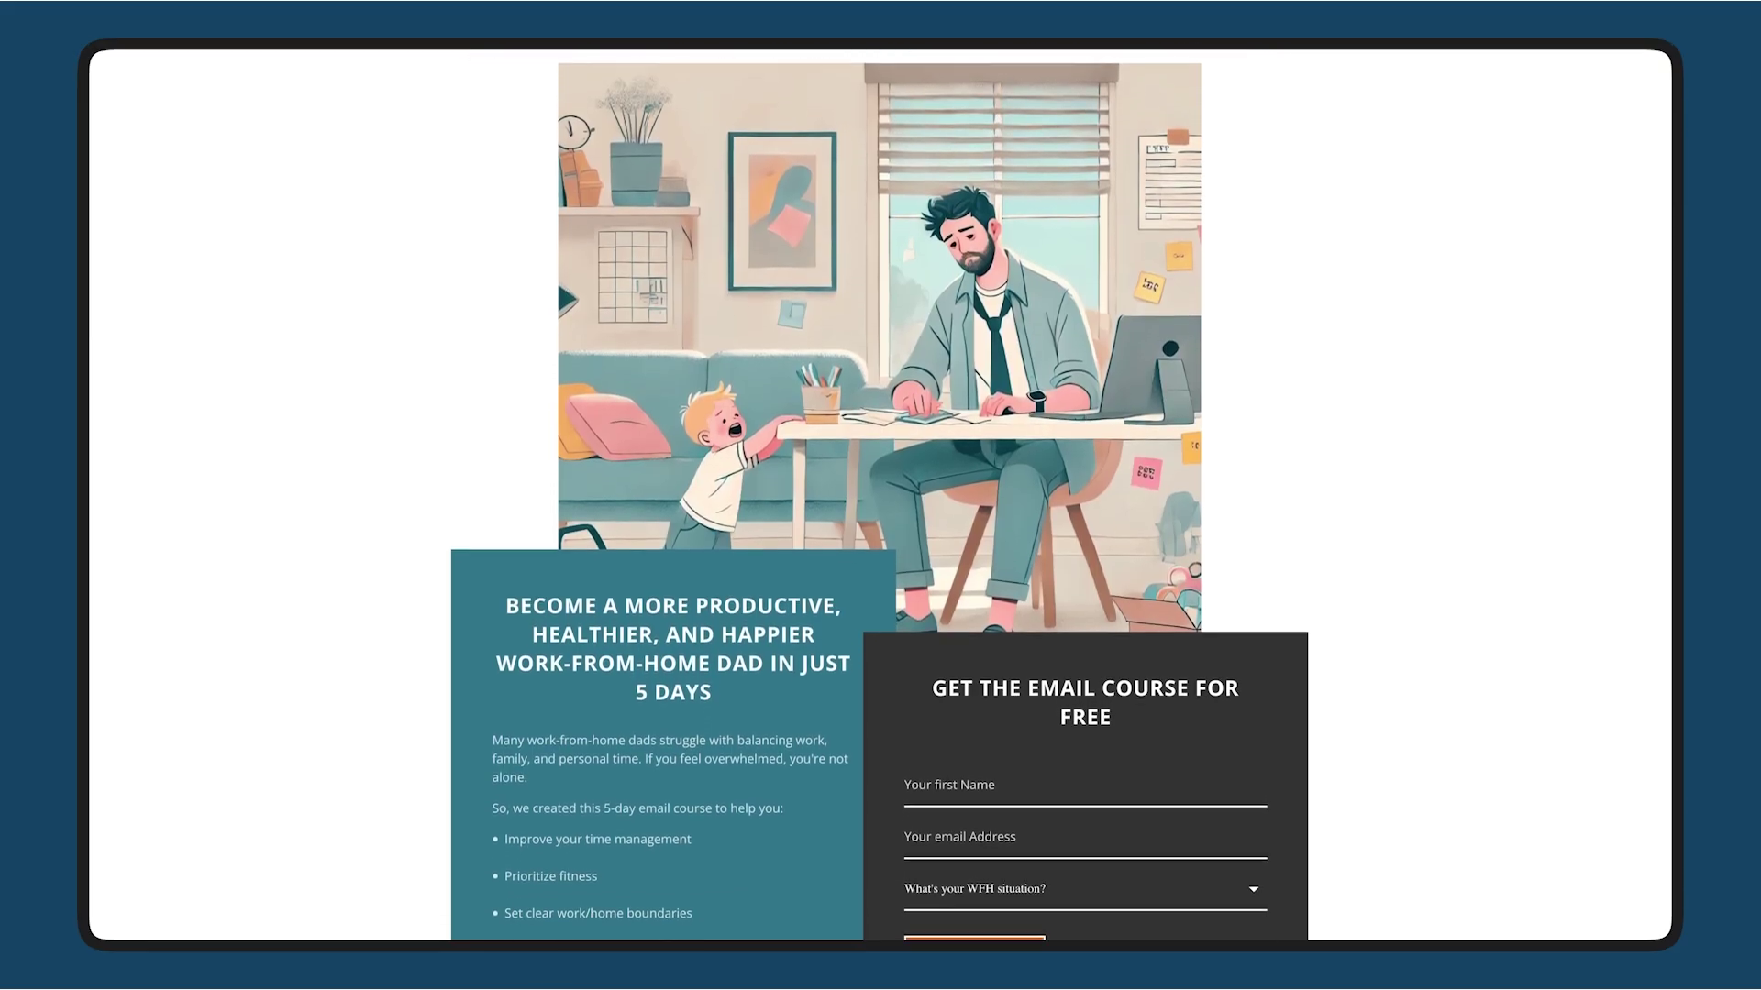
pyautogui.scroll(-2, 881, 496)
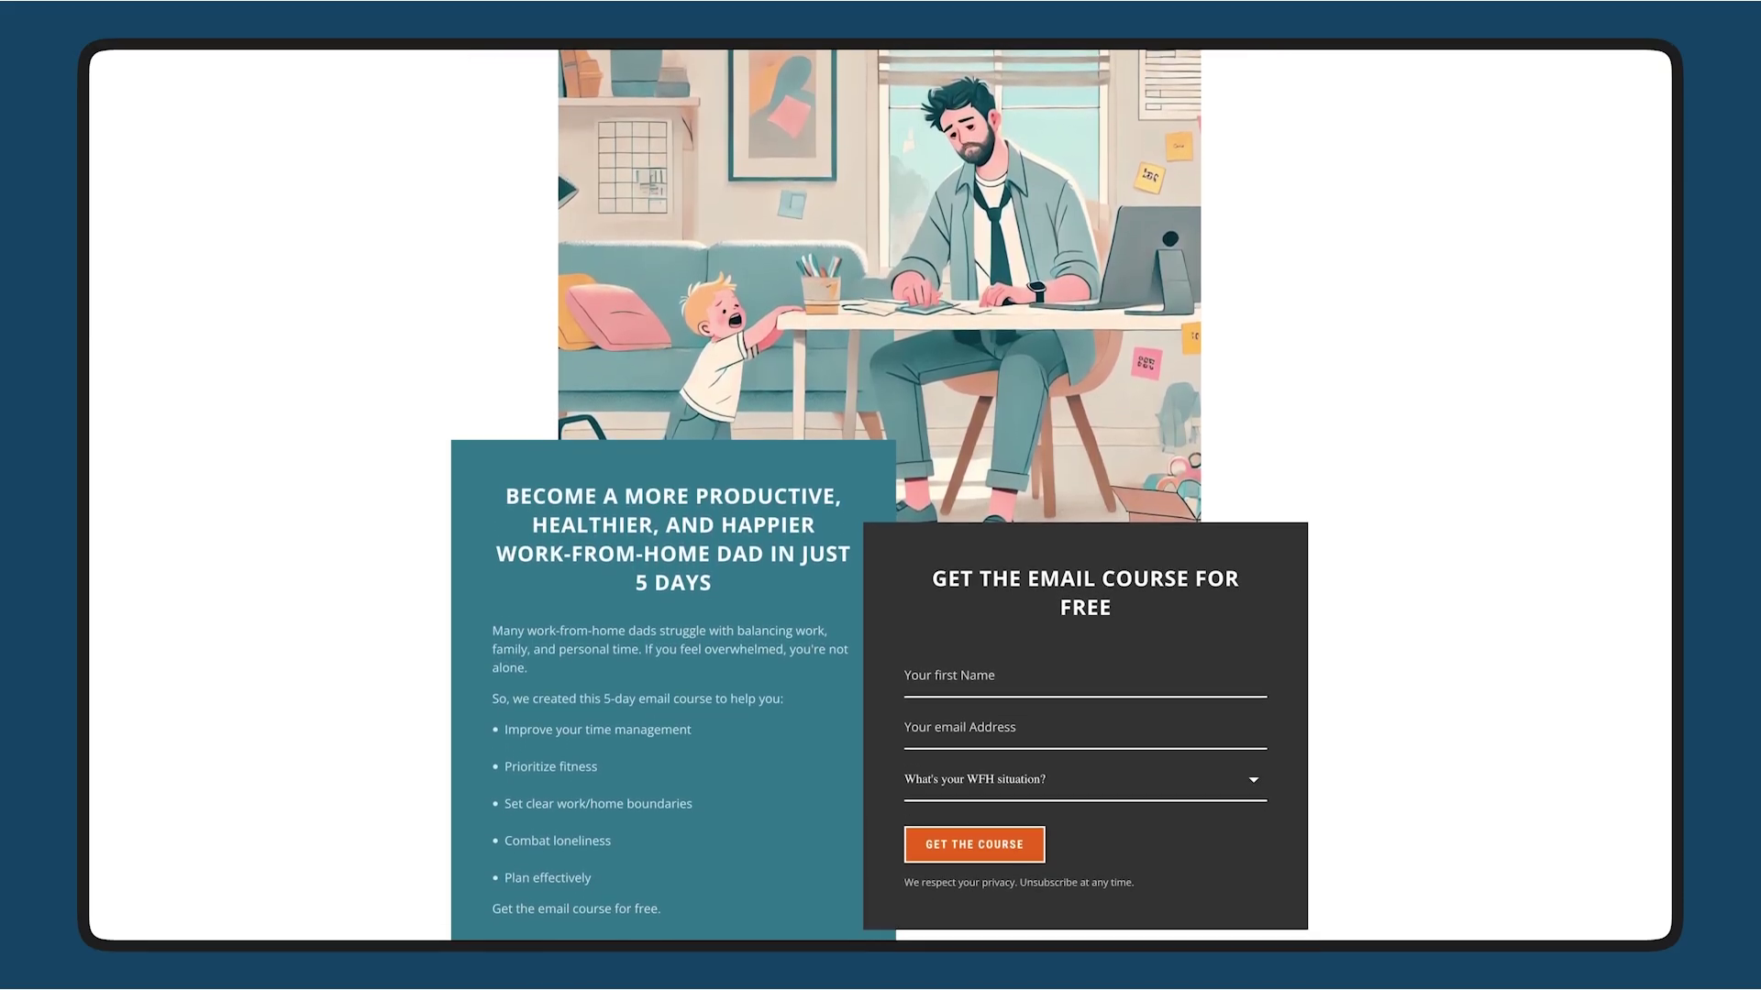
pyautogui.scroll(-1, 880, 495)
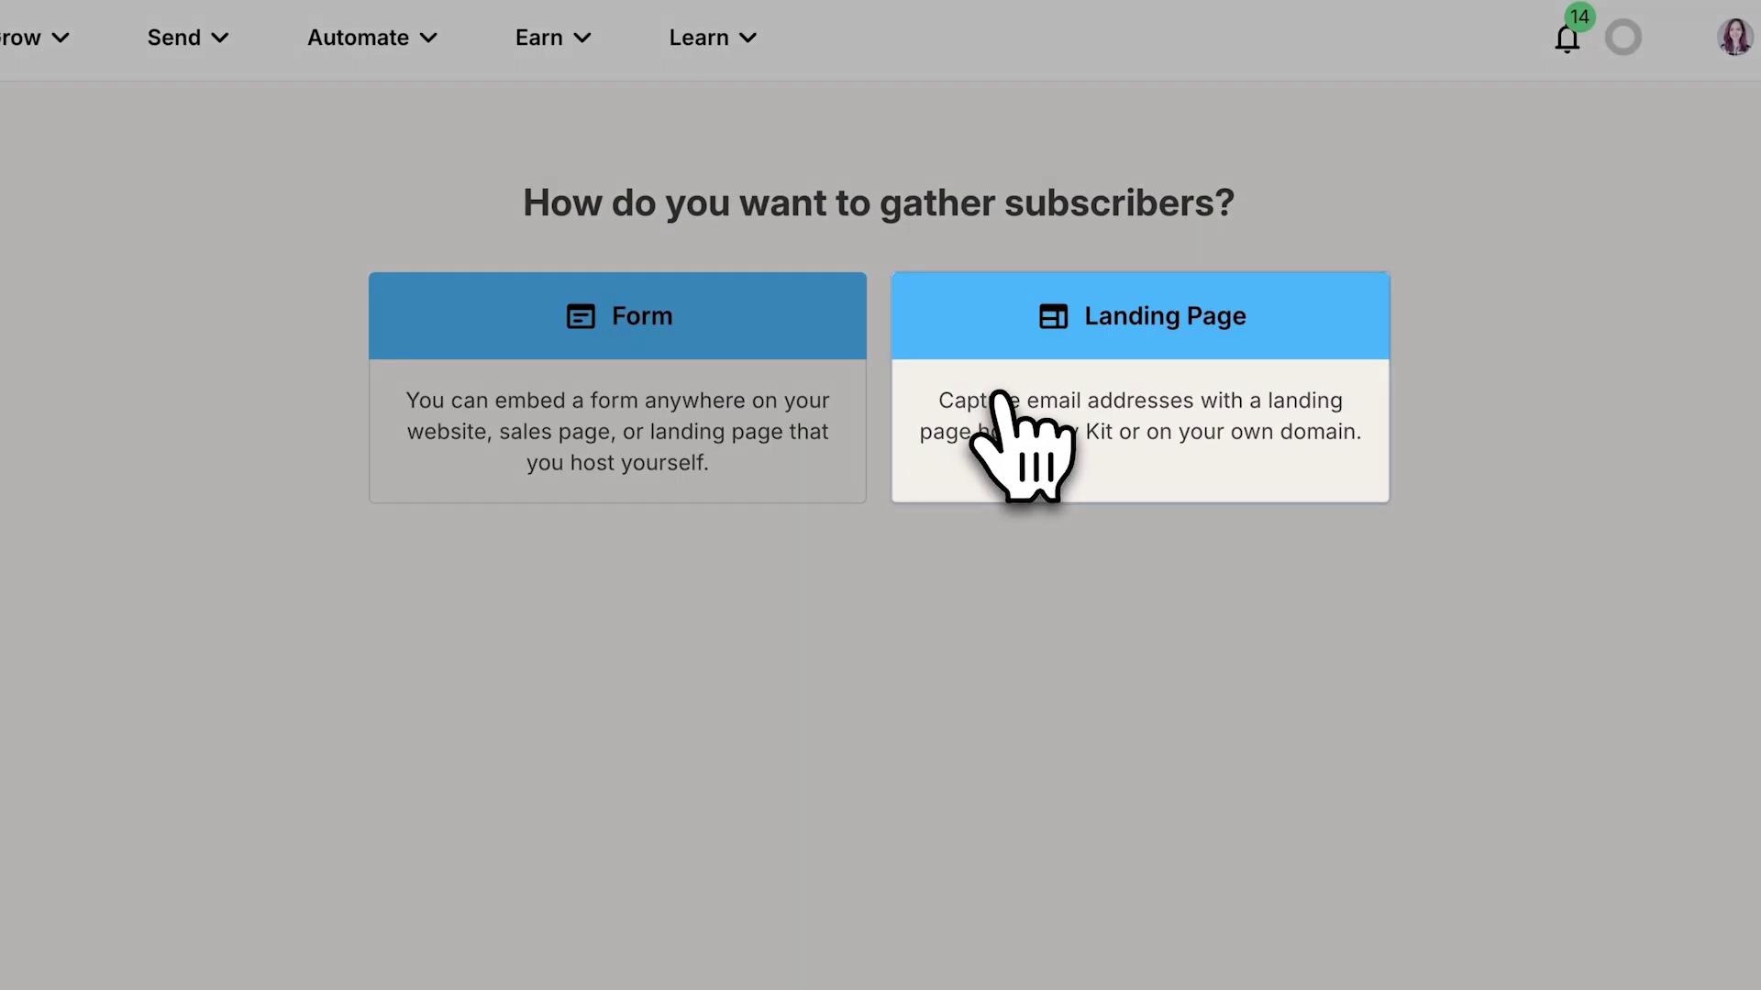
# Step: Choose a landing page as the way to gather subscribers and look over the available templates
pyautogui.click(993, 411)
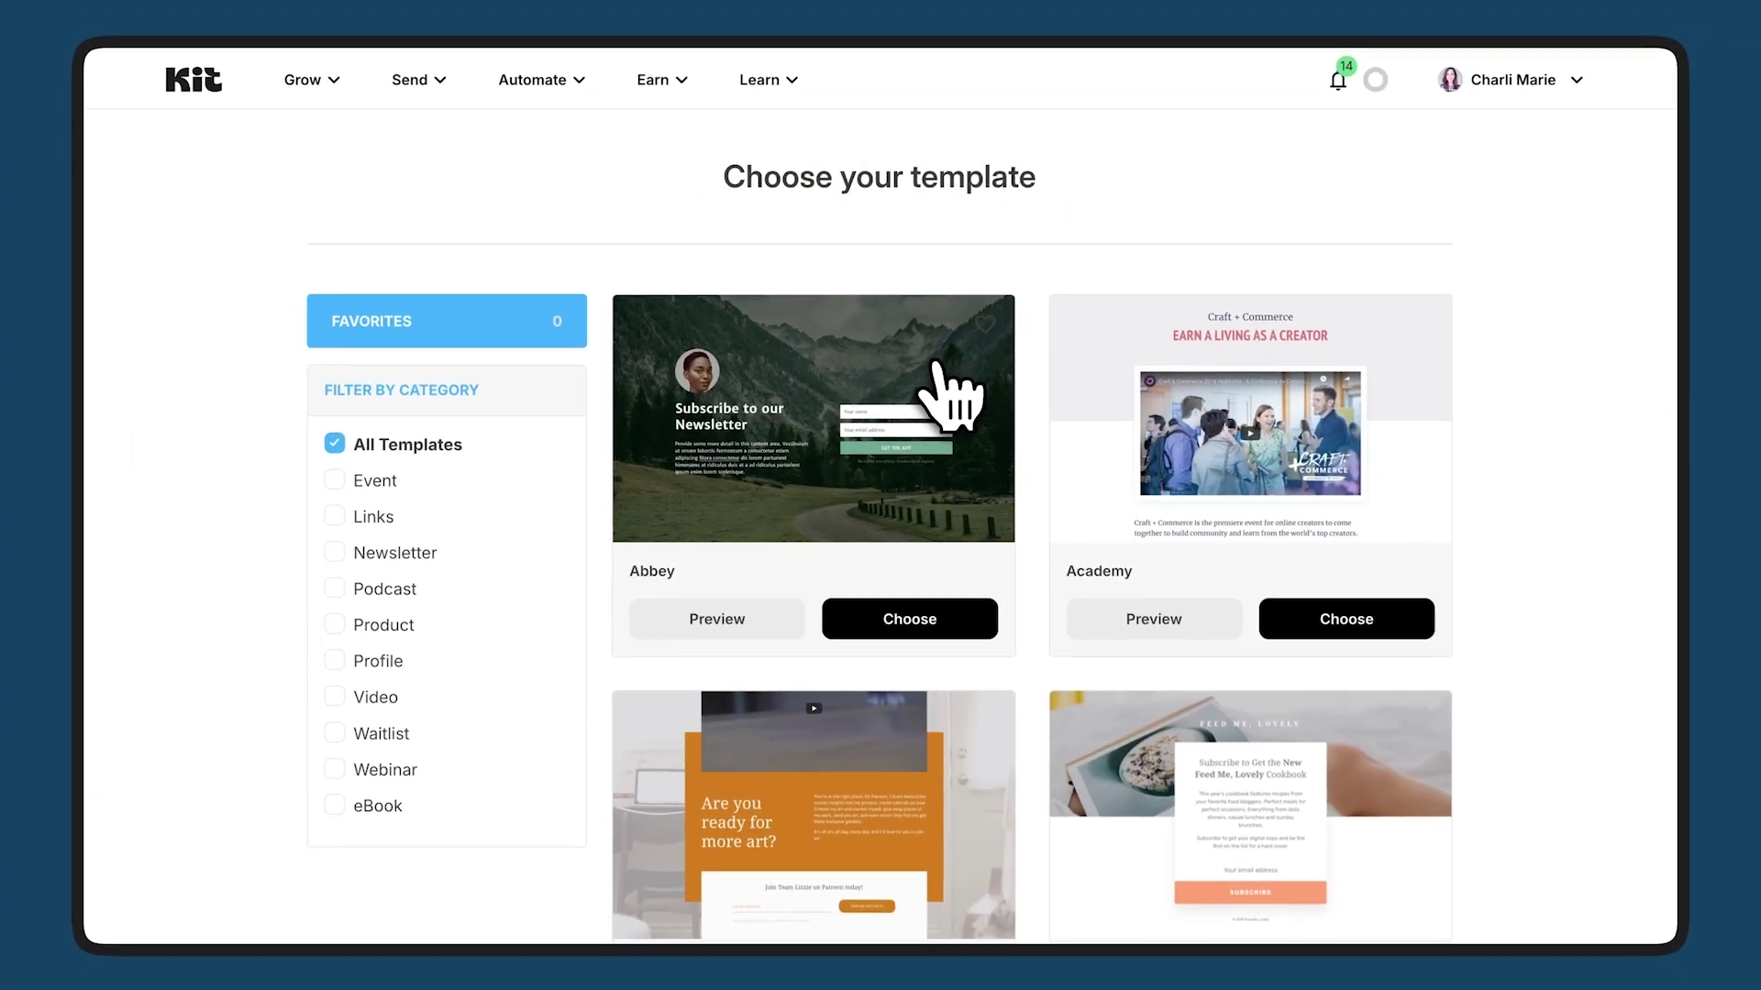
pyautogui.scroll(-2, 945, 395)
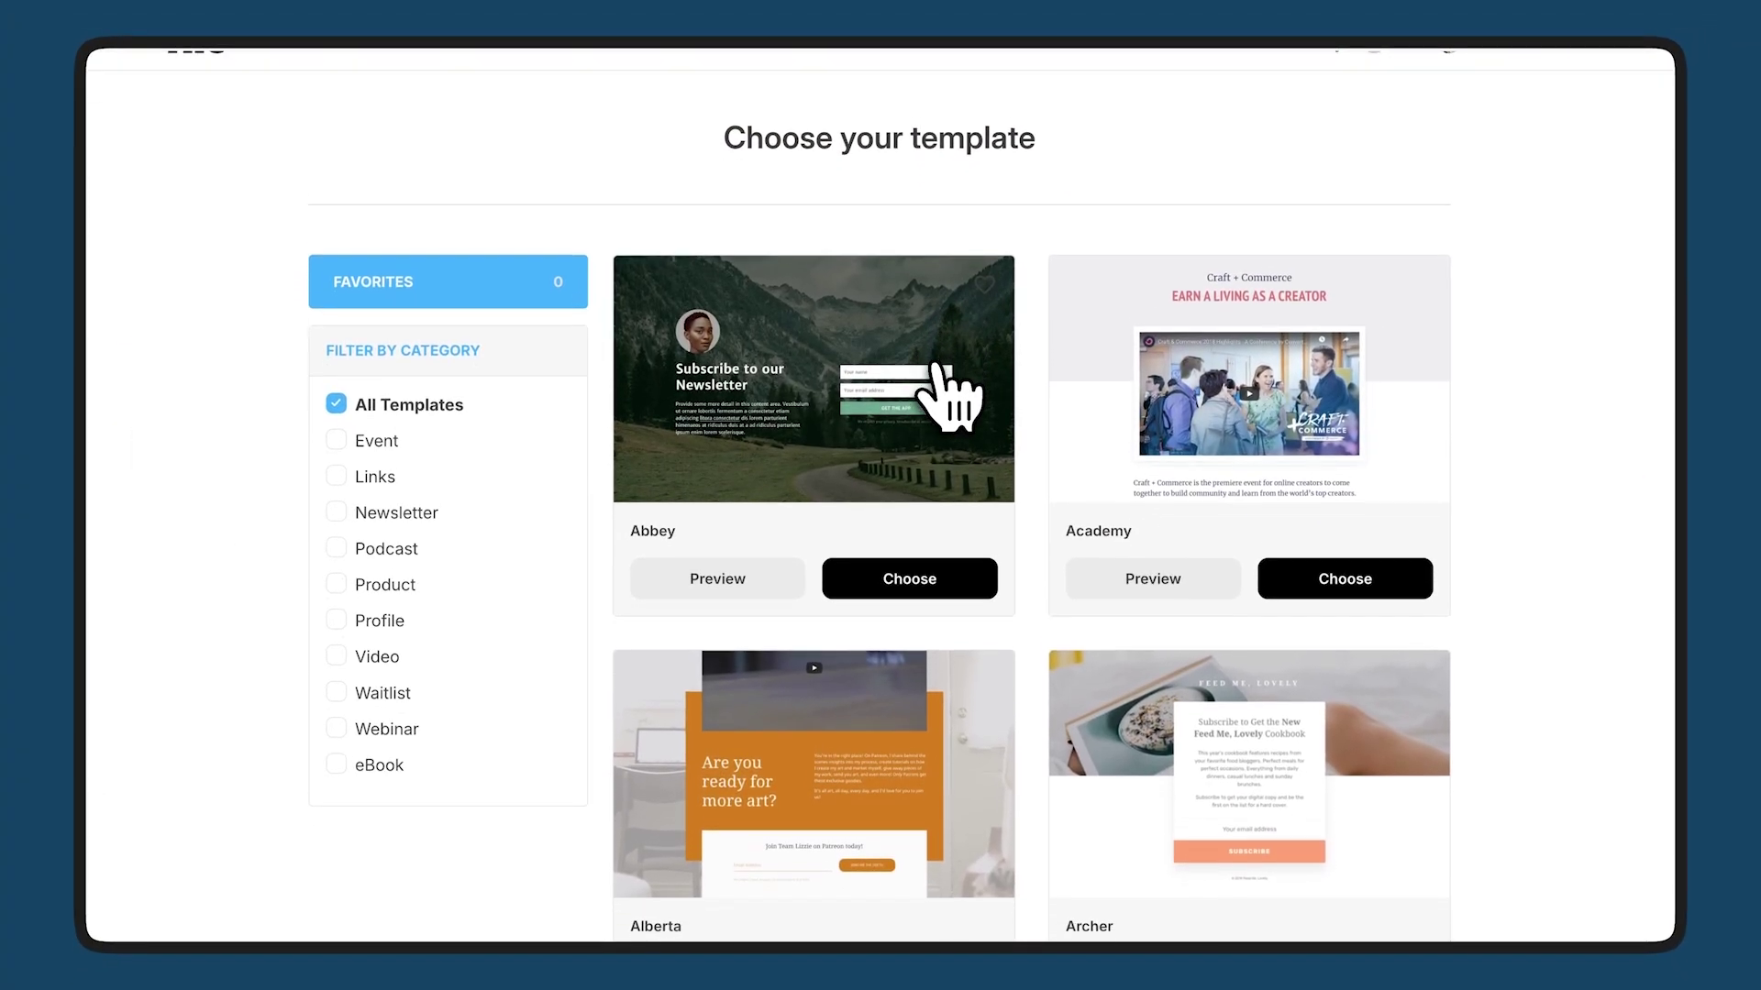
pyautogui.scroll(-5, 937, 365)
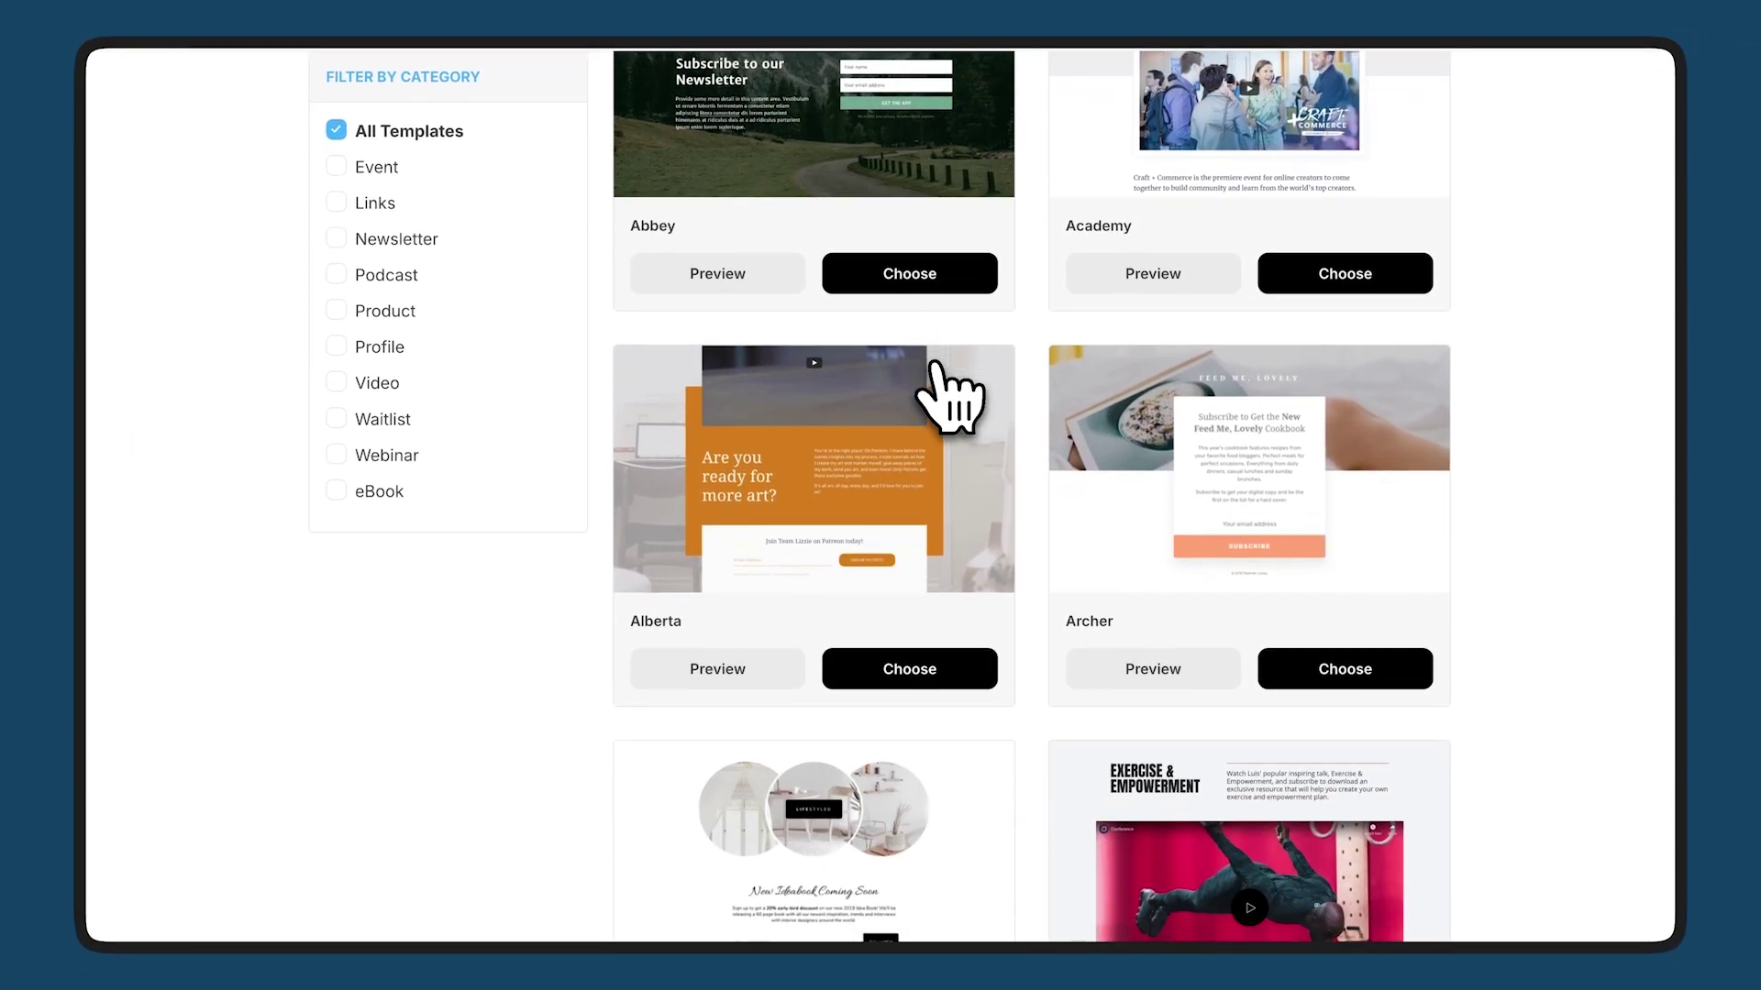
pyautogui.scroll(5, 940, 389)
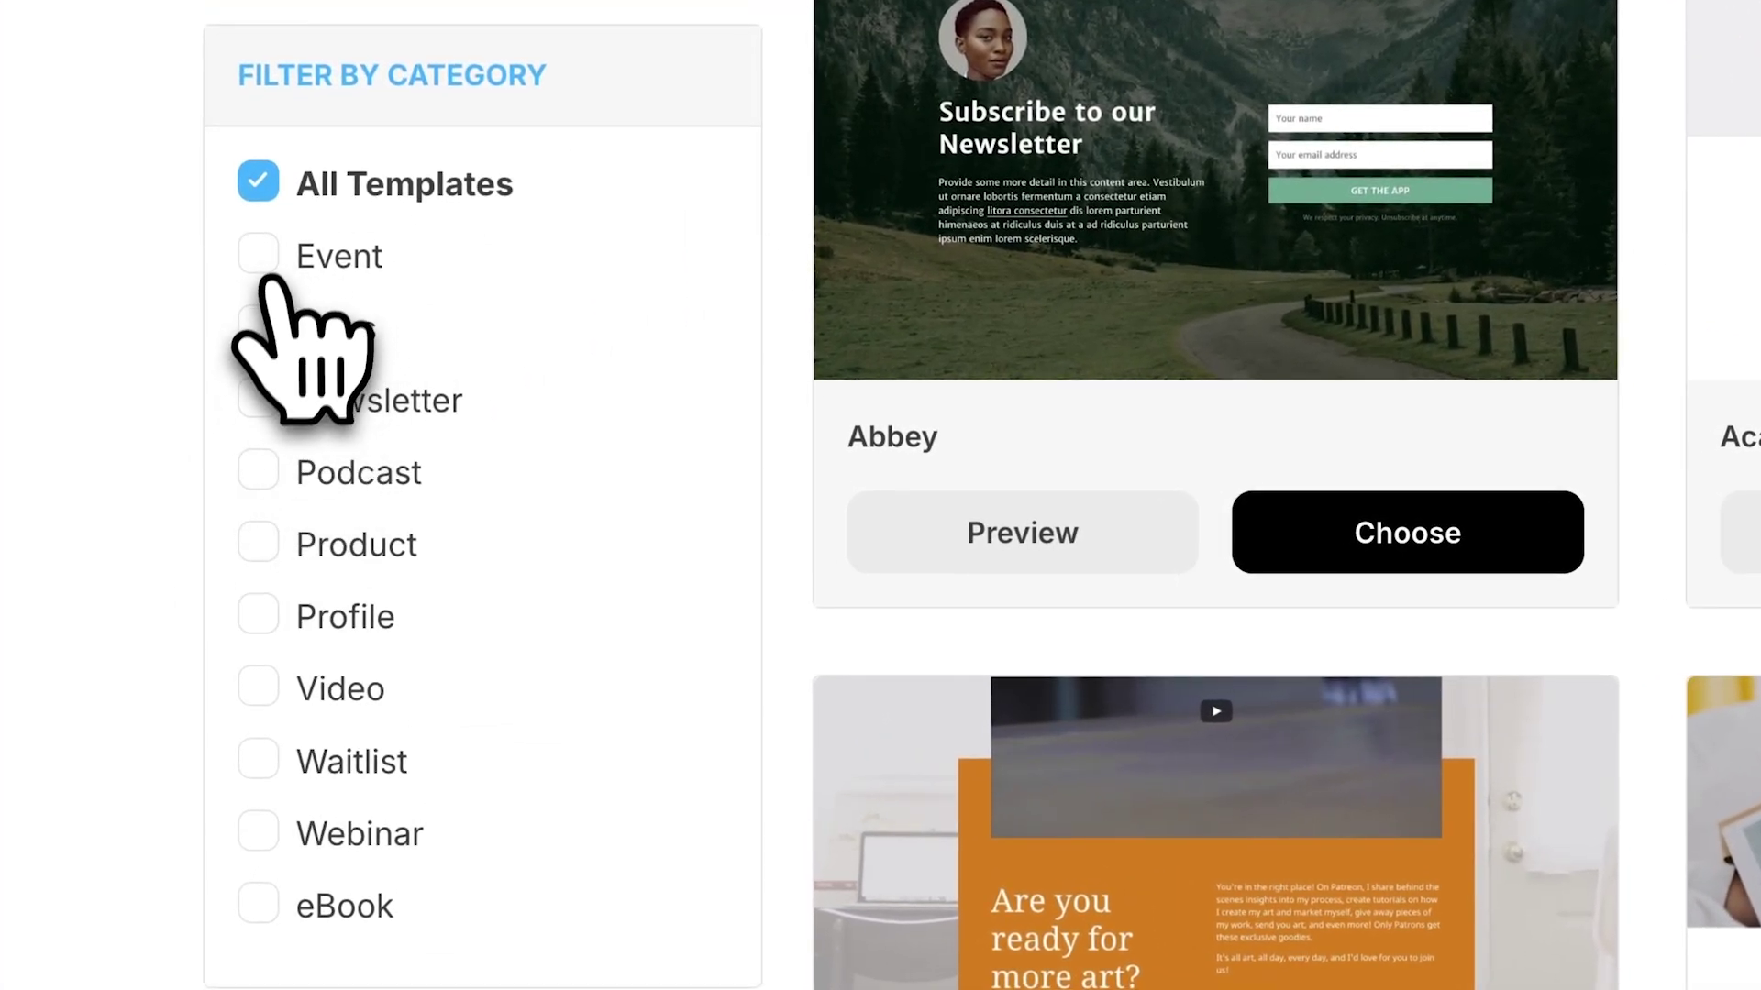
# Step: Filter the landing page templates by the Newsletter category and look through them
pyautogui.click(259, 397)
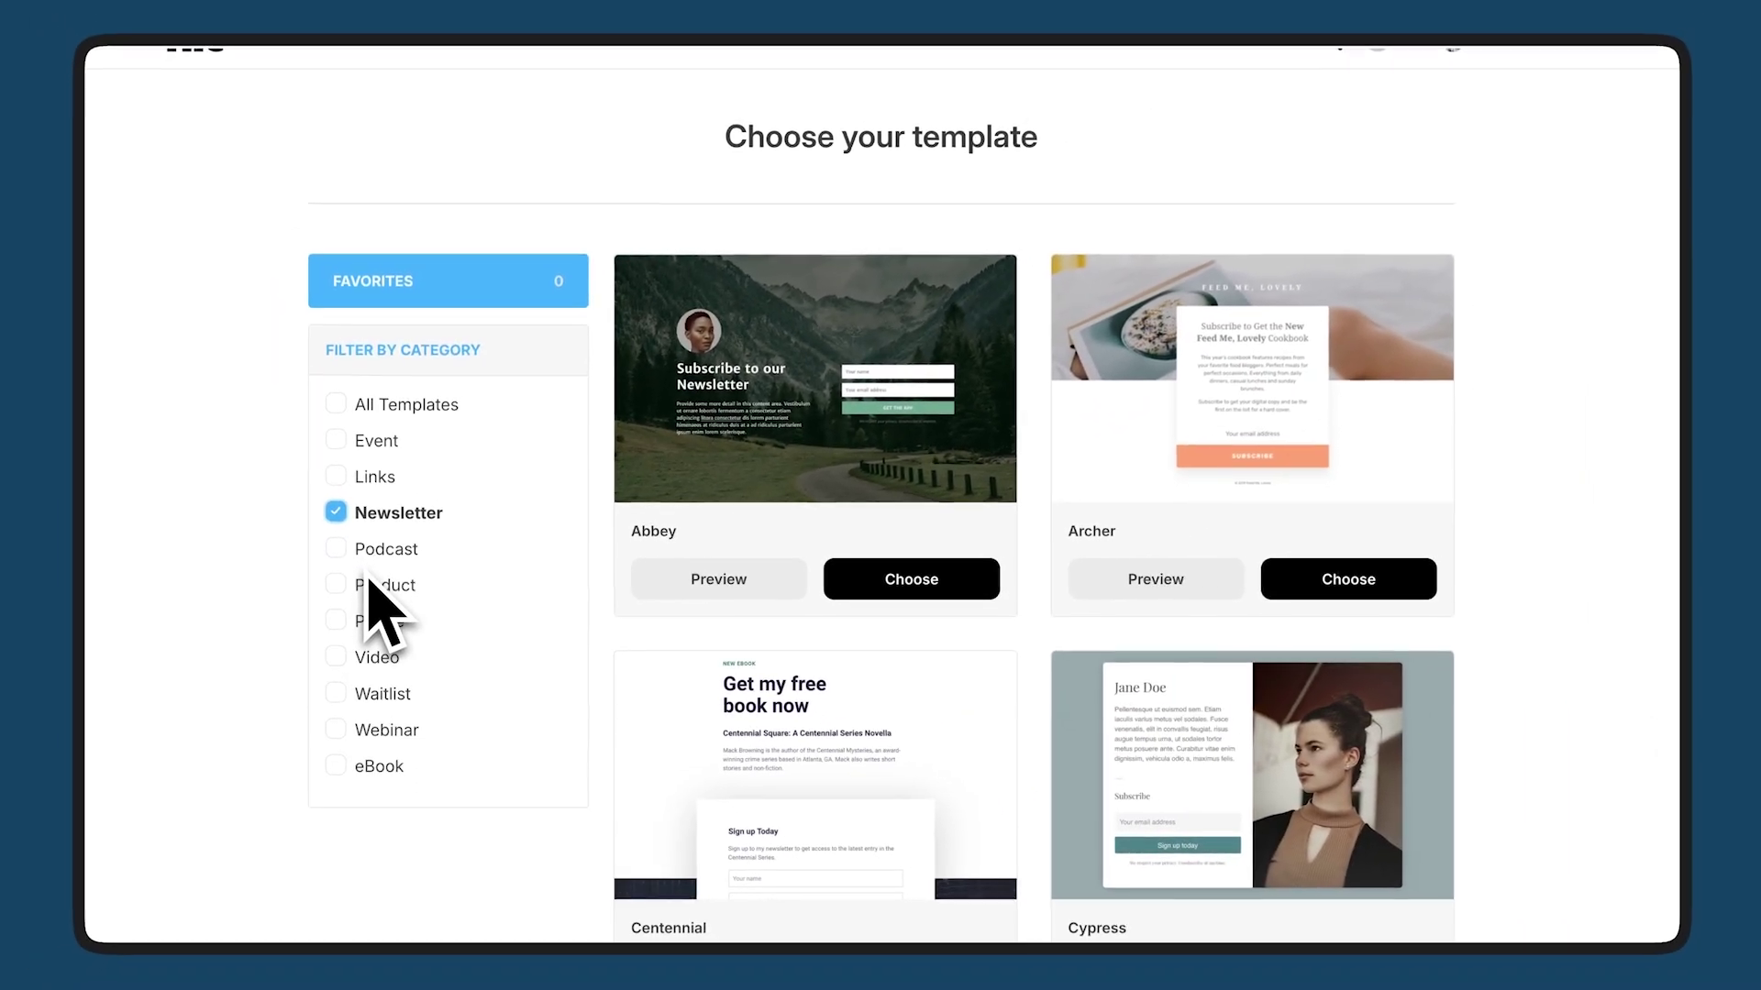
pyautogui.click(337, 513)
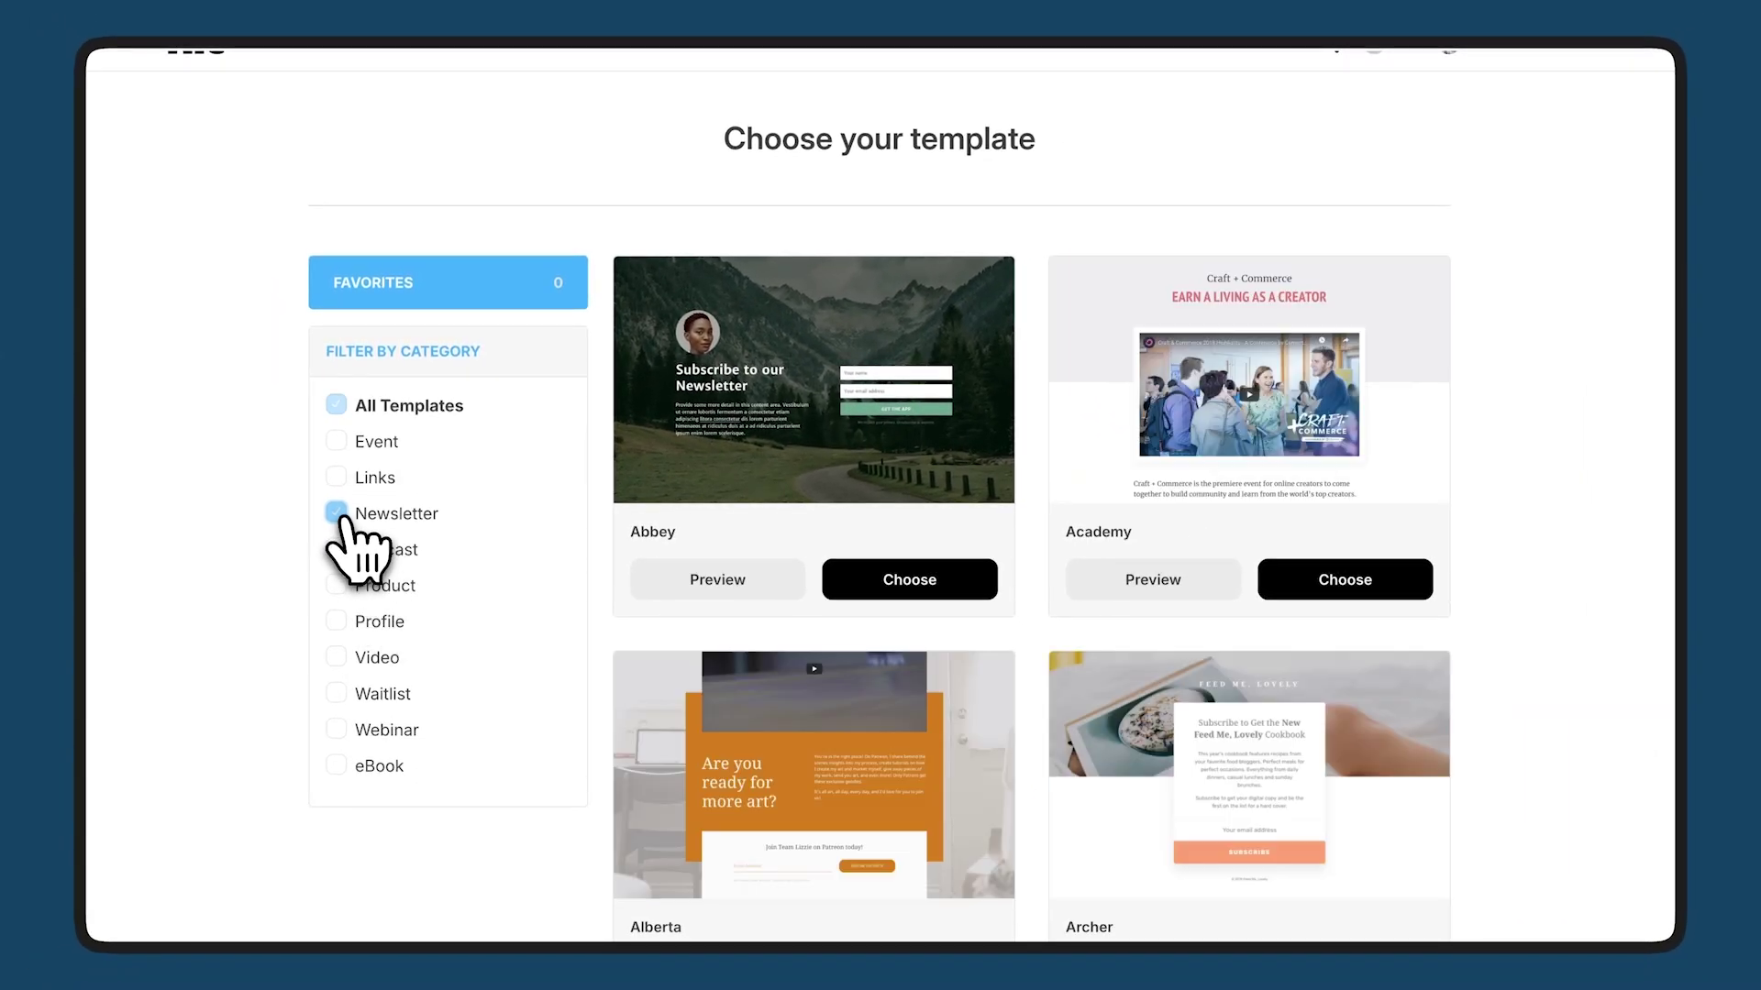
pyautogui.click(337, 513)
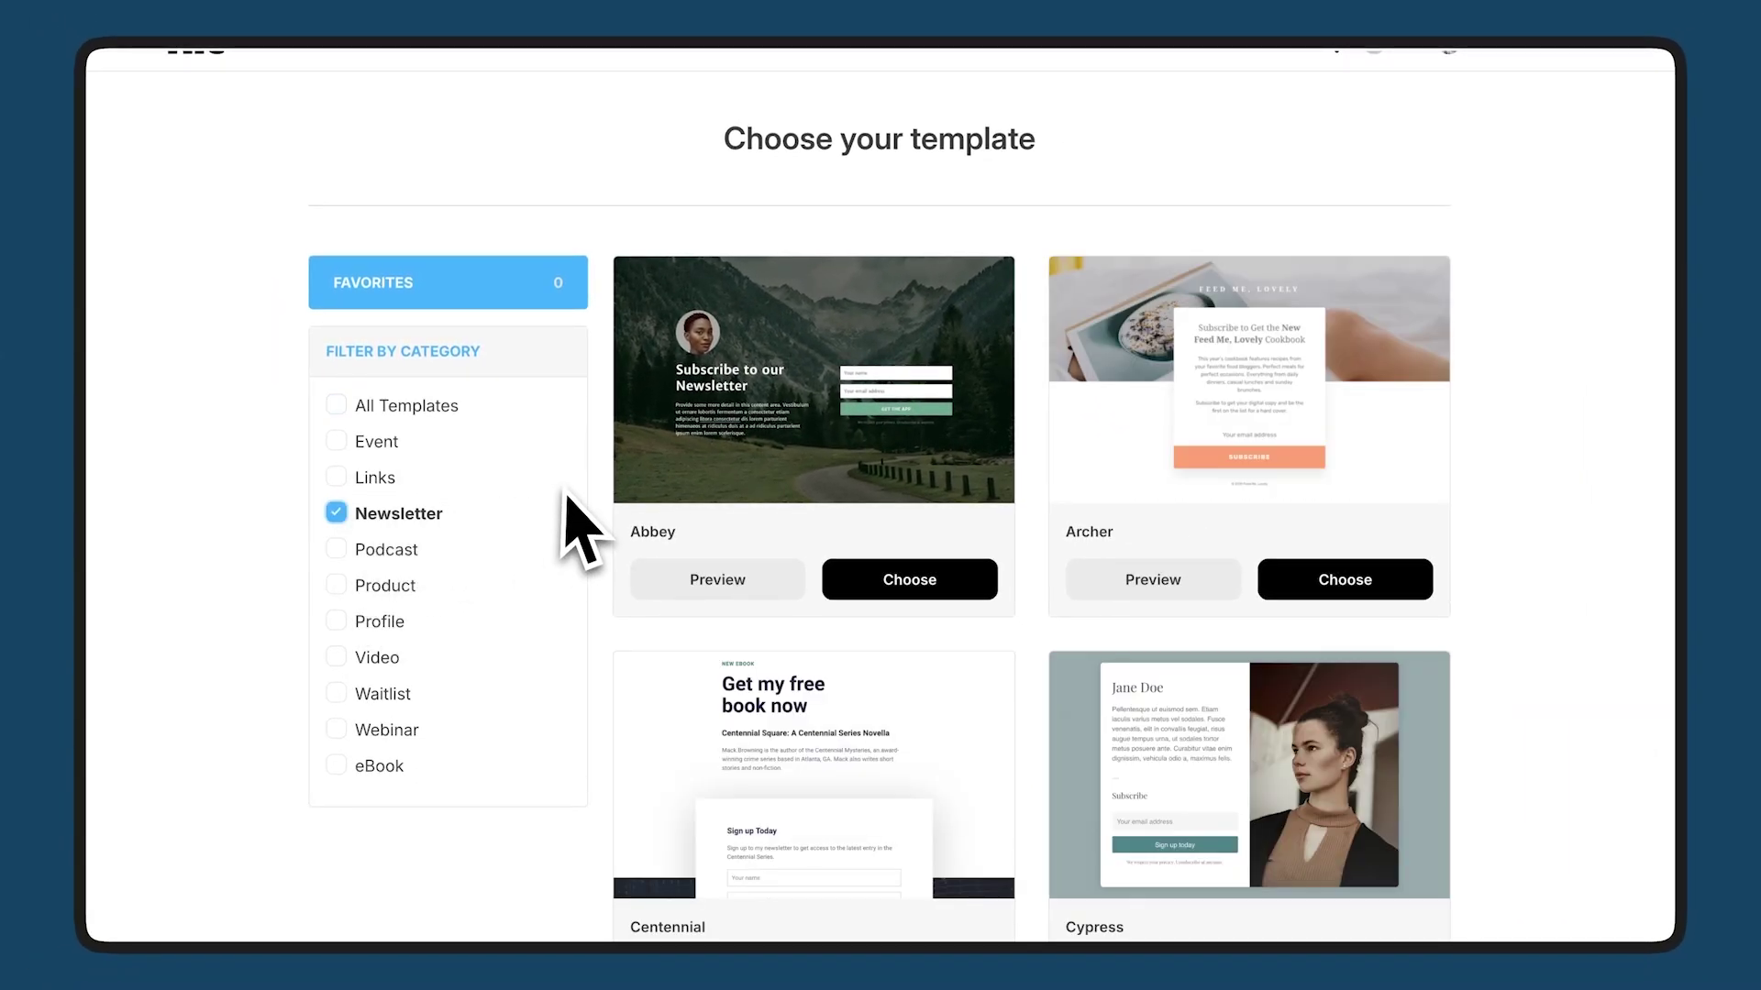
pyautogui.scroll(-3, 633, 484)
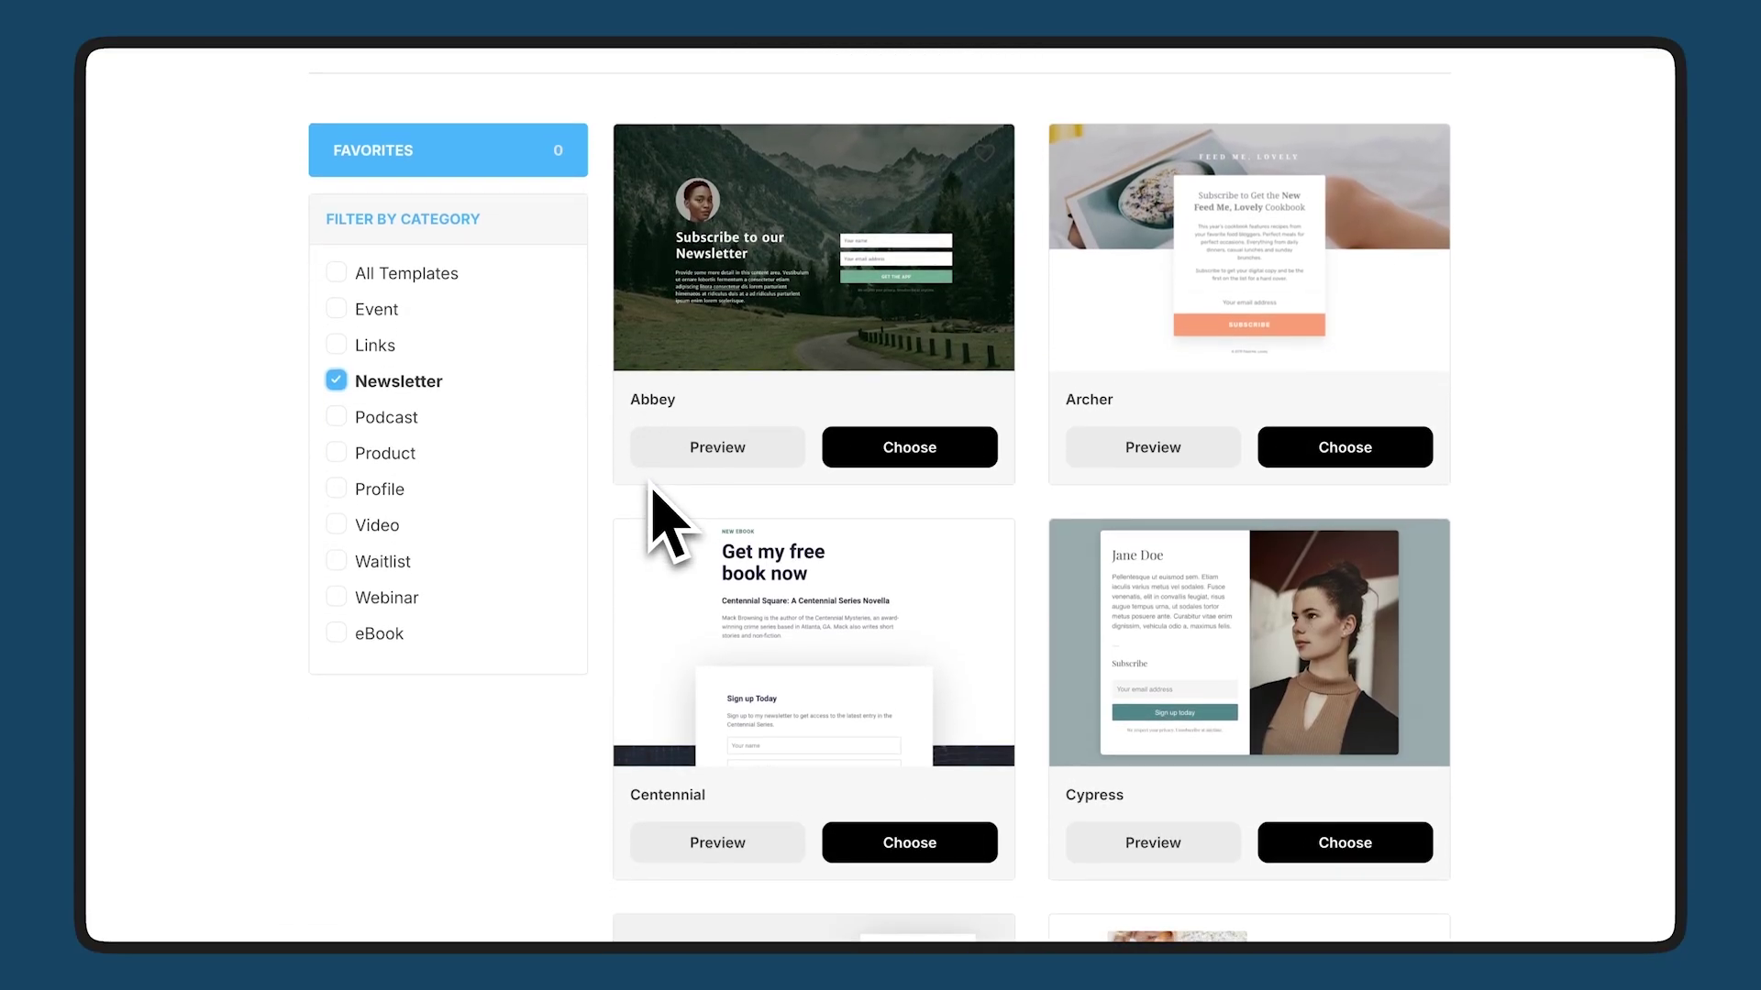
# Step: Switch the template category filter from Newsletter to Podcast, and return to All Templates
pyautogui.click(337, 417)
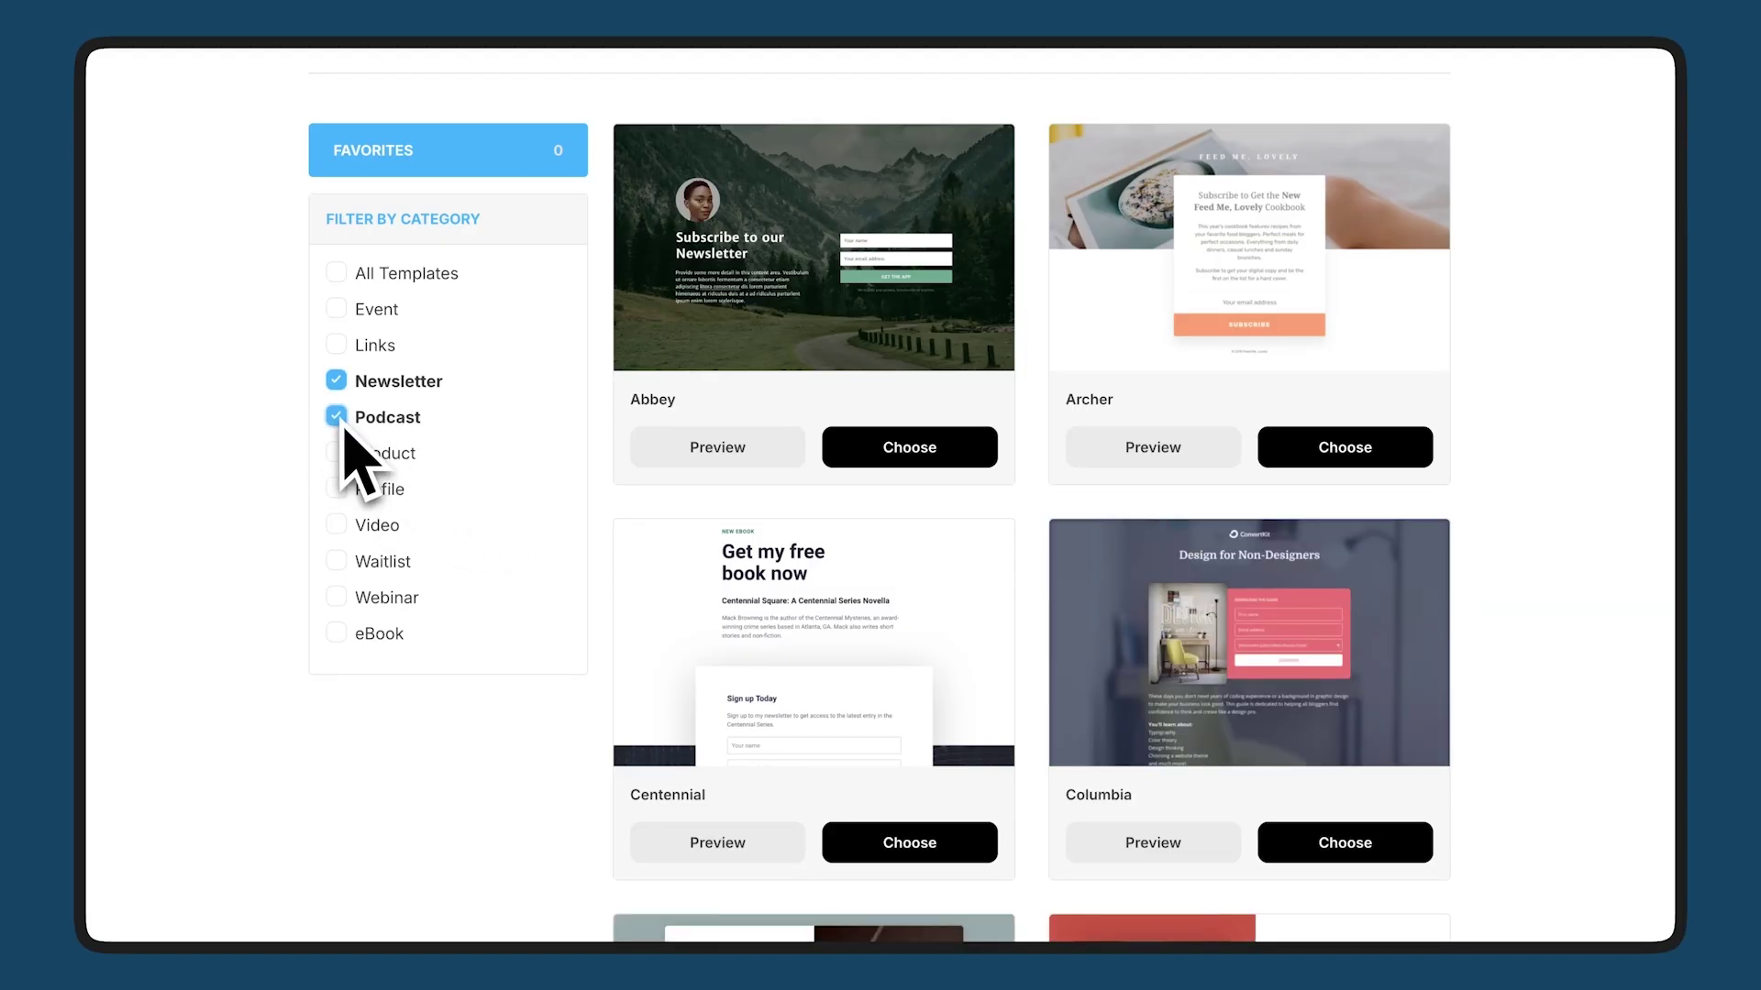
pyautogui.click(336, 386)
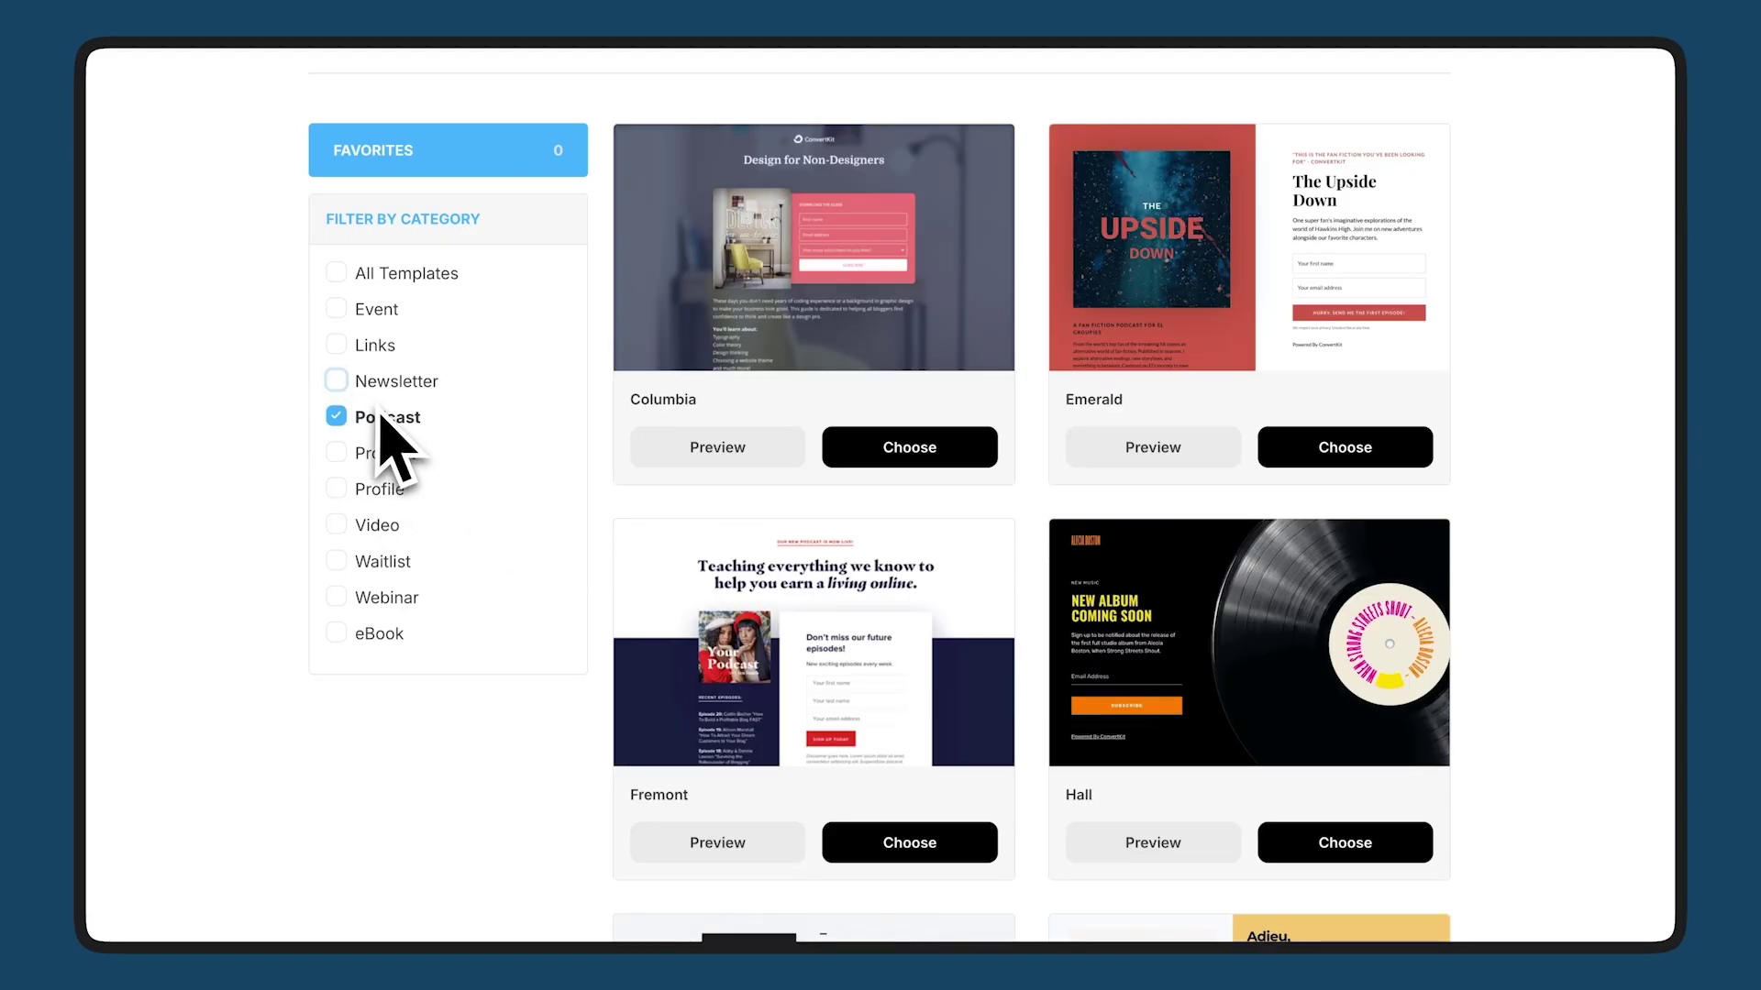
pyautogui.scroll(1, 401, 450)
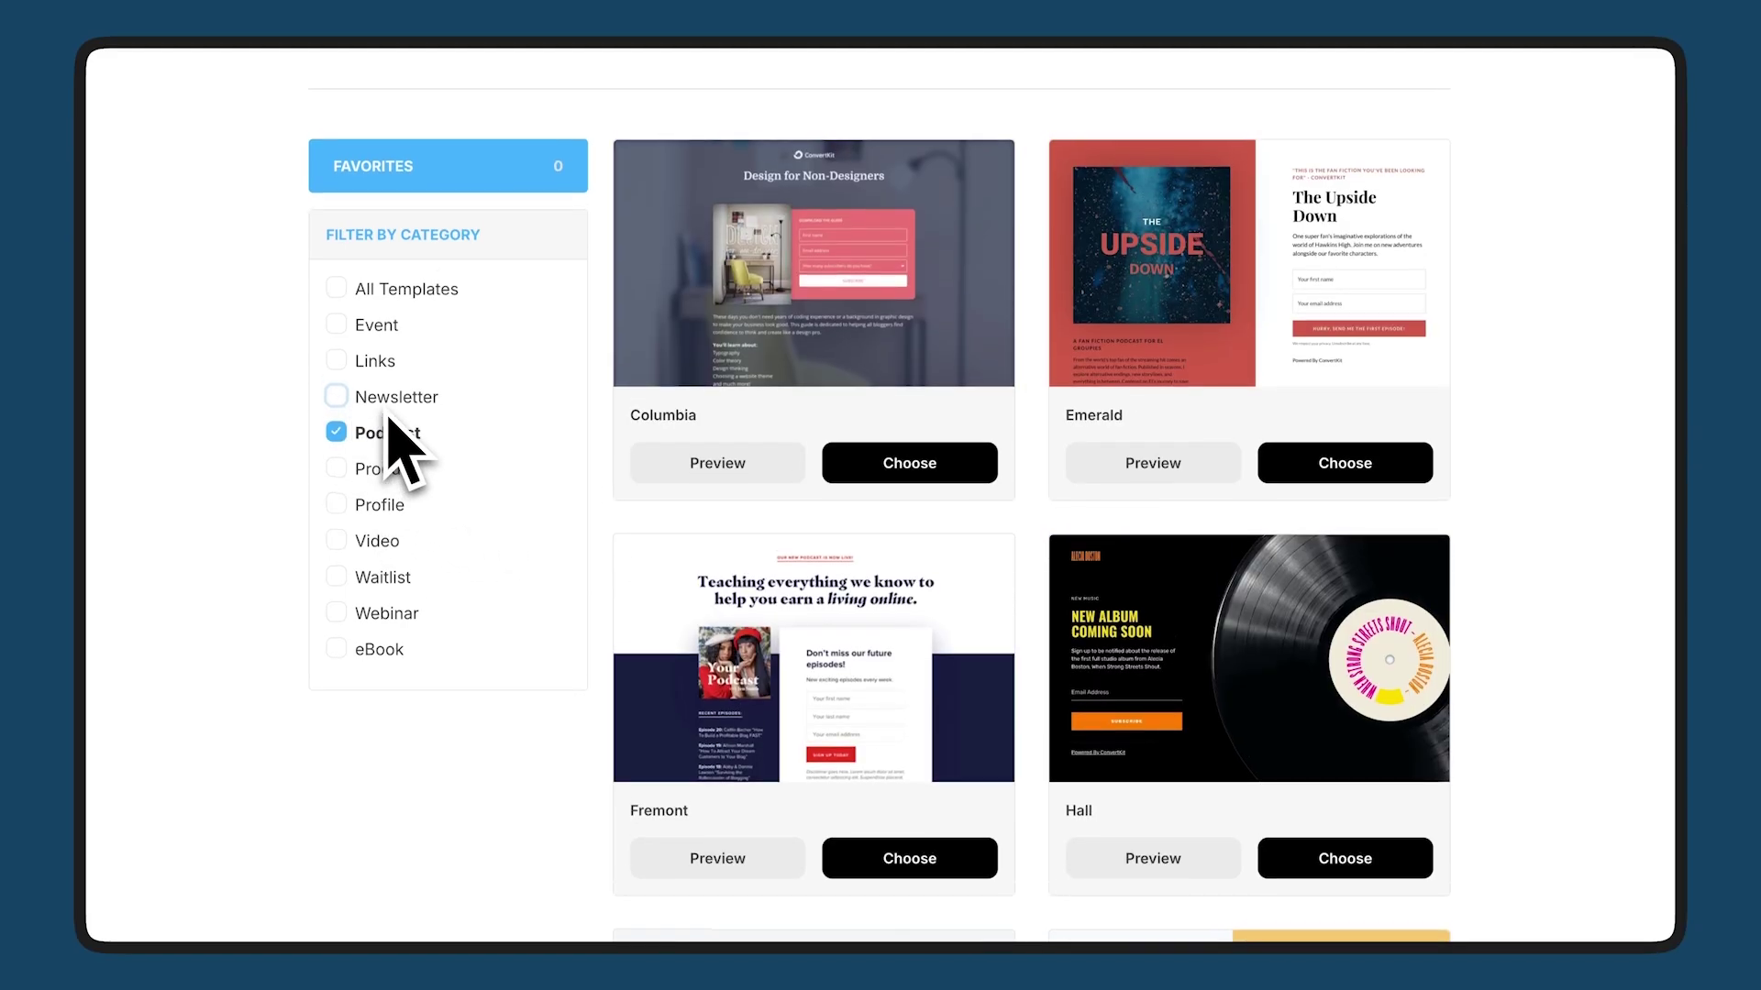
pyautogui.click(345, 292)
# Step: Browse the full template gallery and choose the Cypress template for the landing page
pyautogui.scroll(-8, 715, 541)
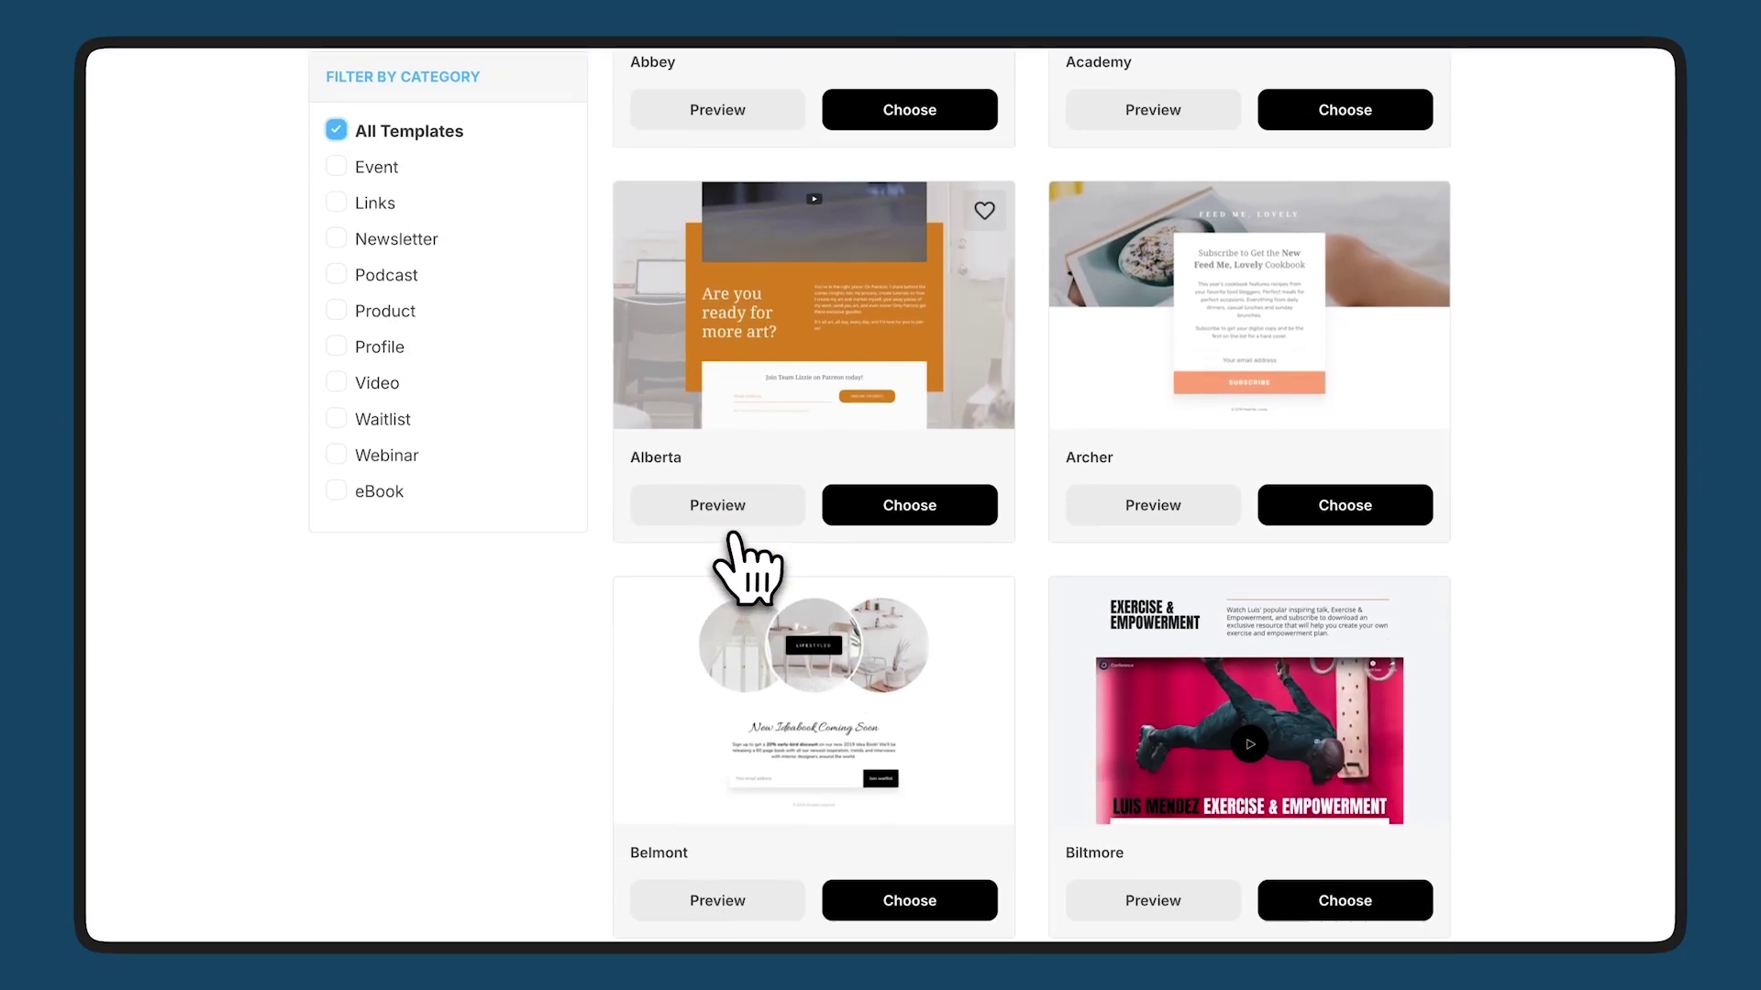
pyautogui.scroll(-5, 747, 569)
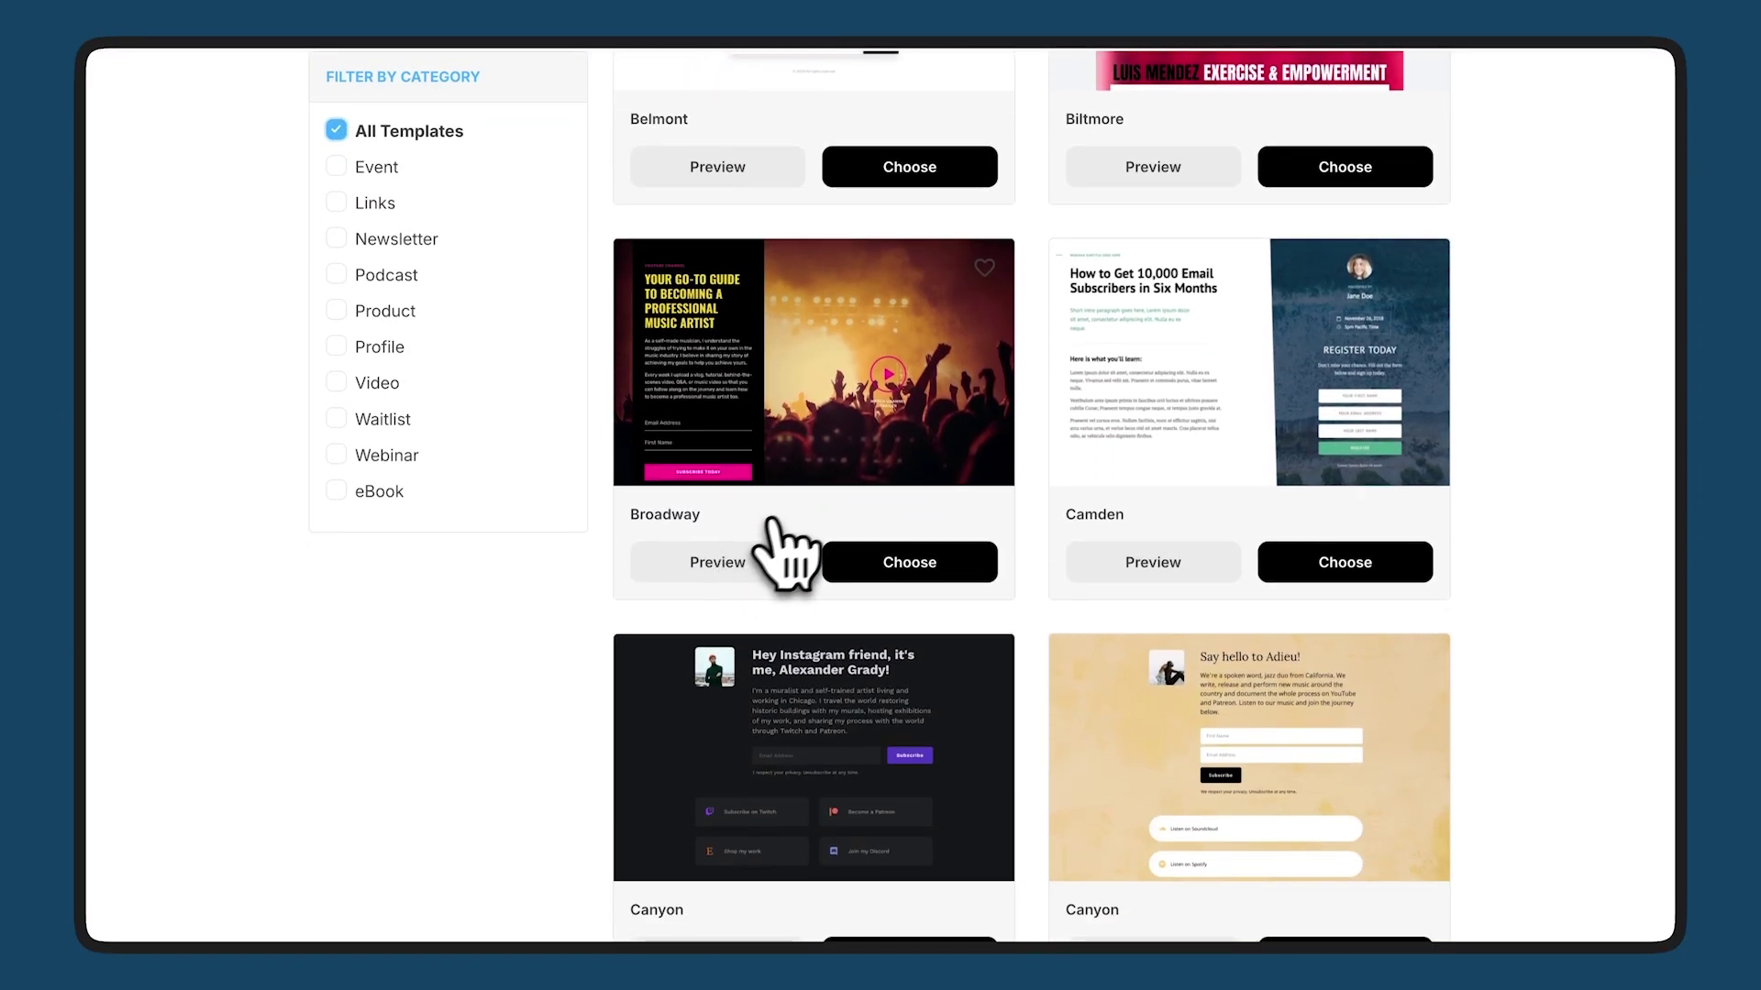
pyautogui.scroll(-5, 798, 541)
pyautogui.scroll(-9, 814, 499)
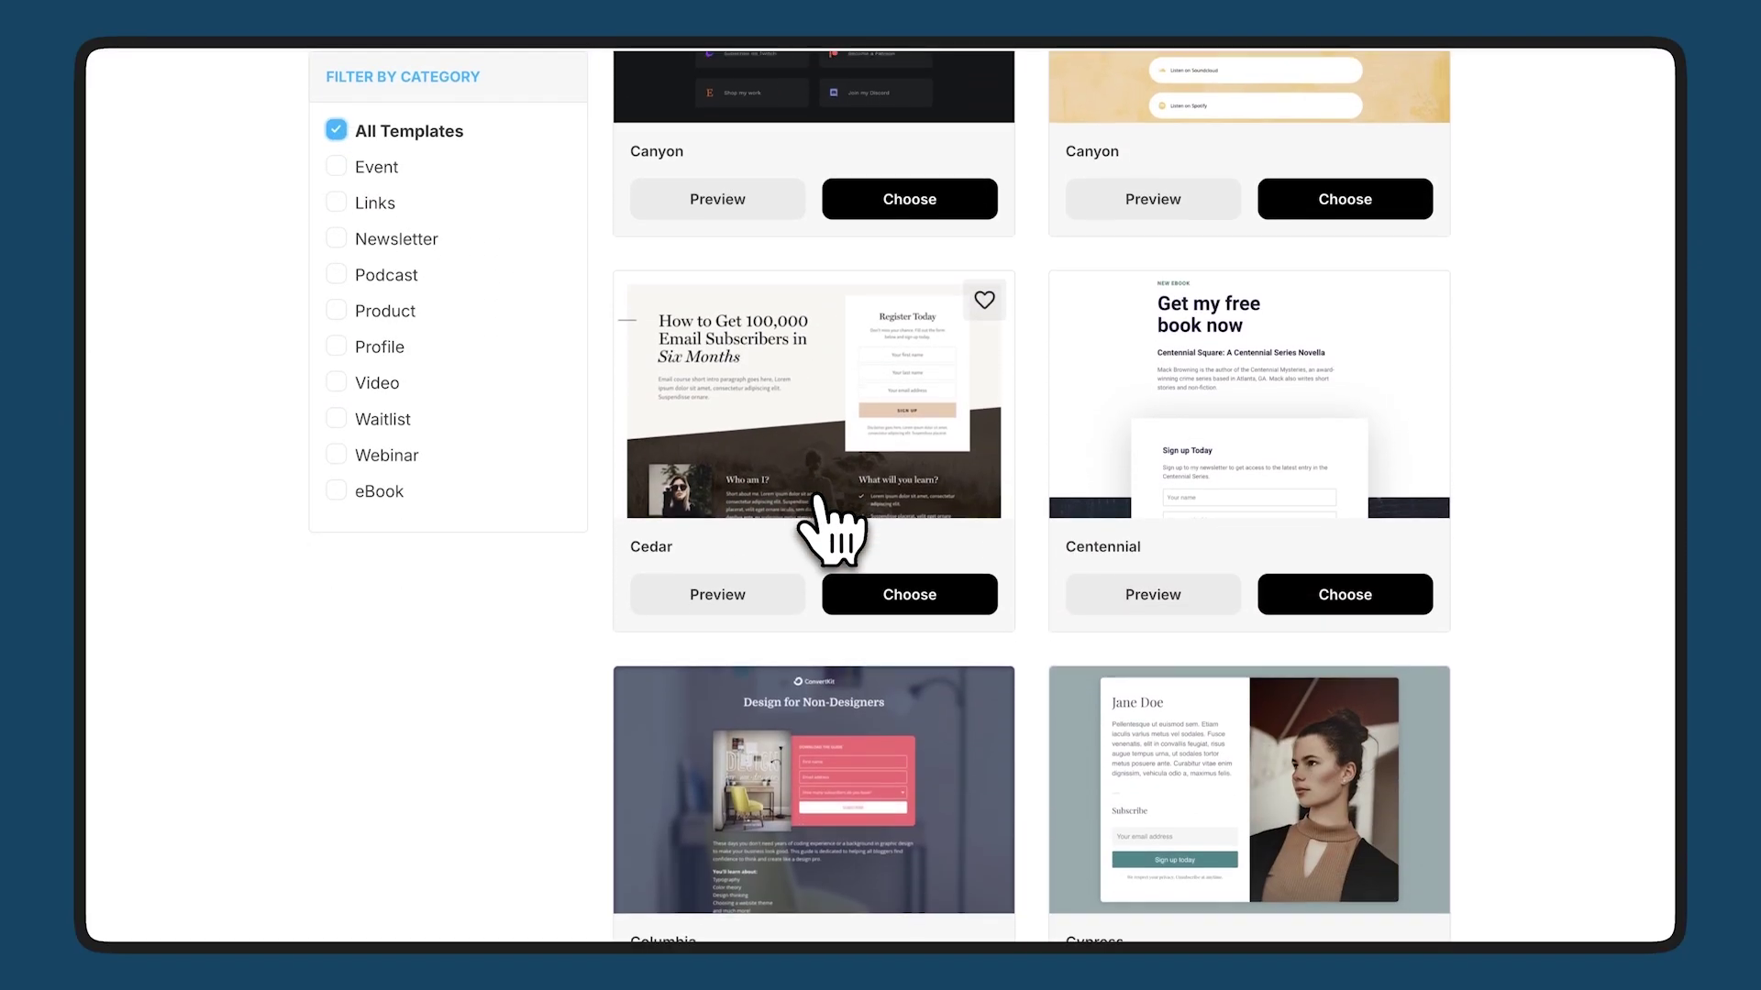
pyautogui.scroll(-3, 815, 514)
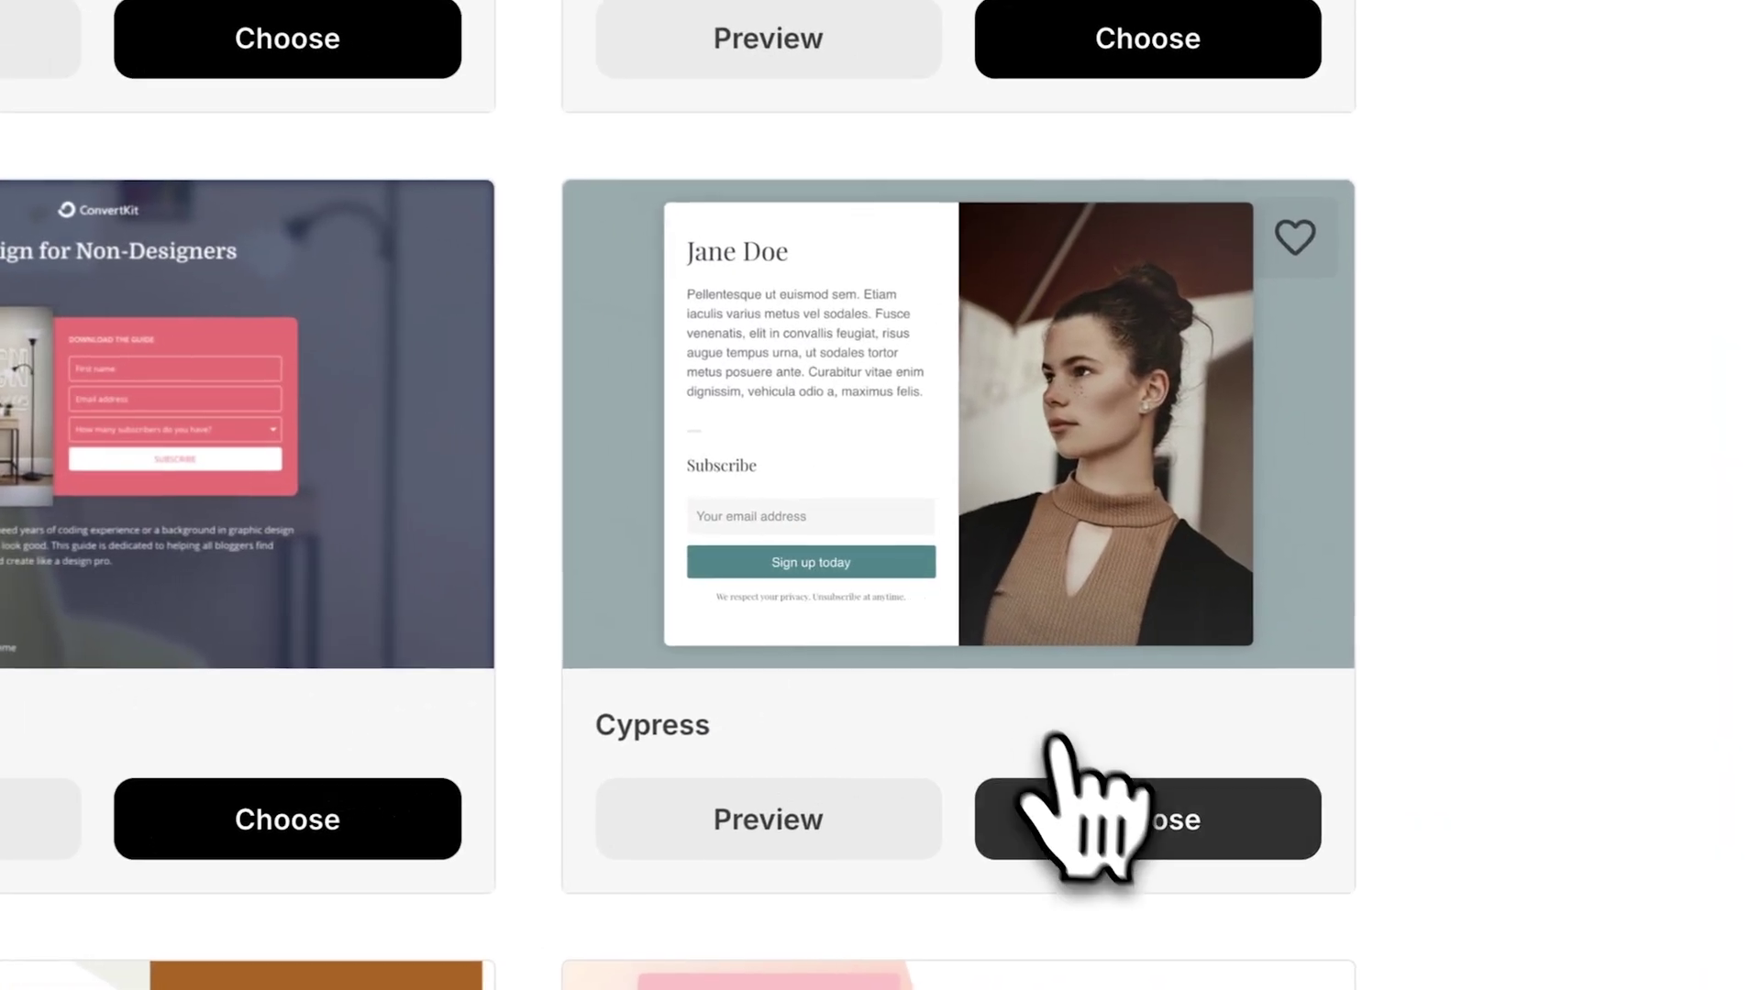
pyautogui.click(1089, 817)
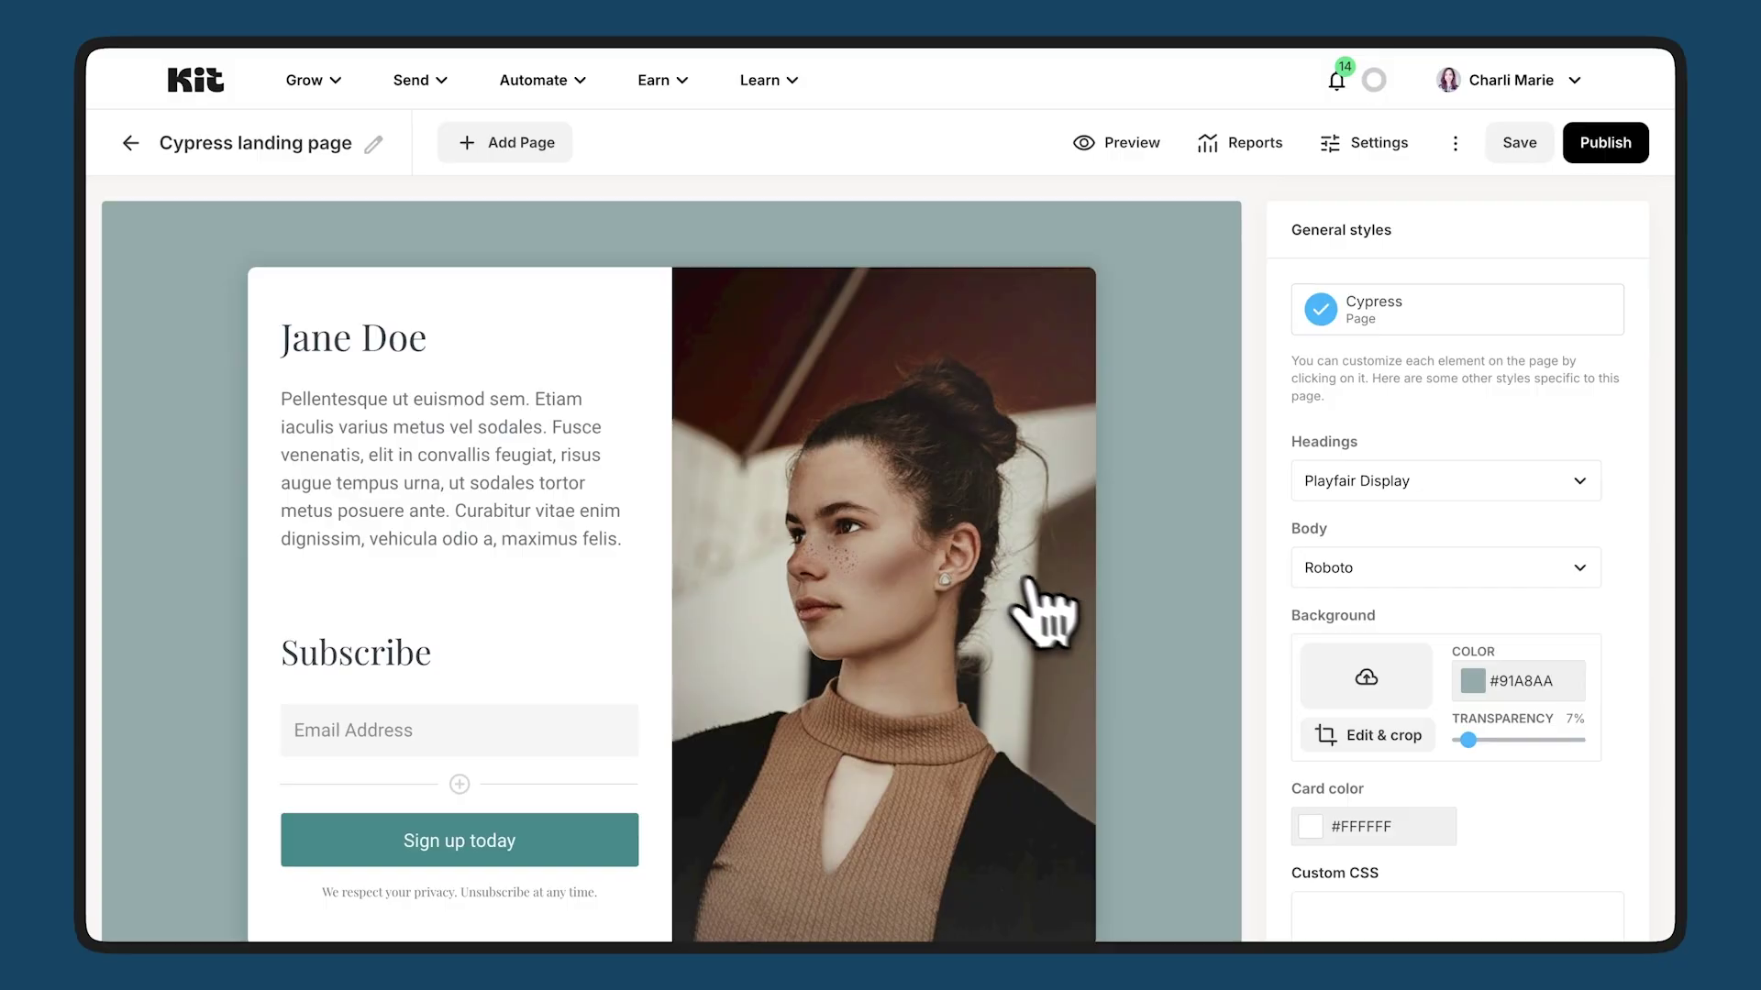
# Step: Add a new line reading "Example" below the intro paragraph and replace the page heading with "New title"
pyautogui.scroll(-2, 963, 551)
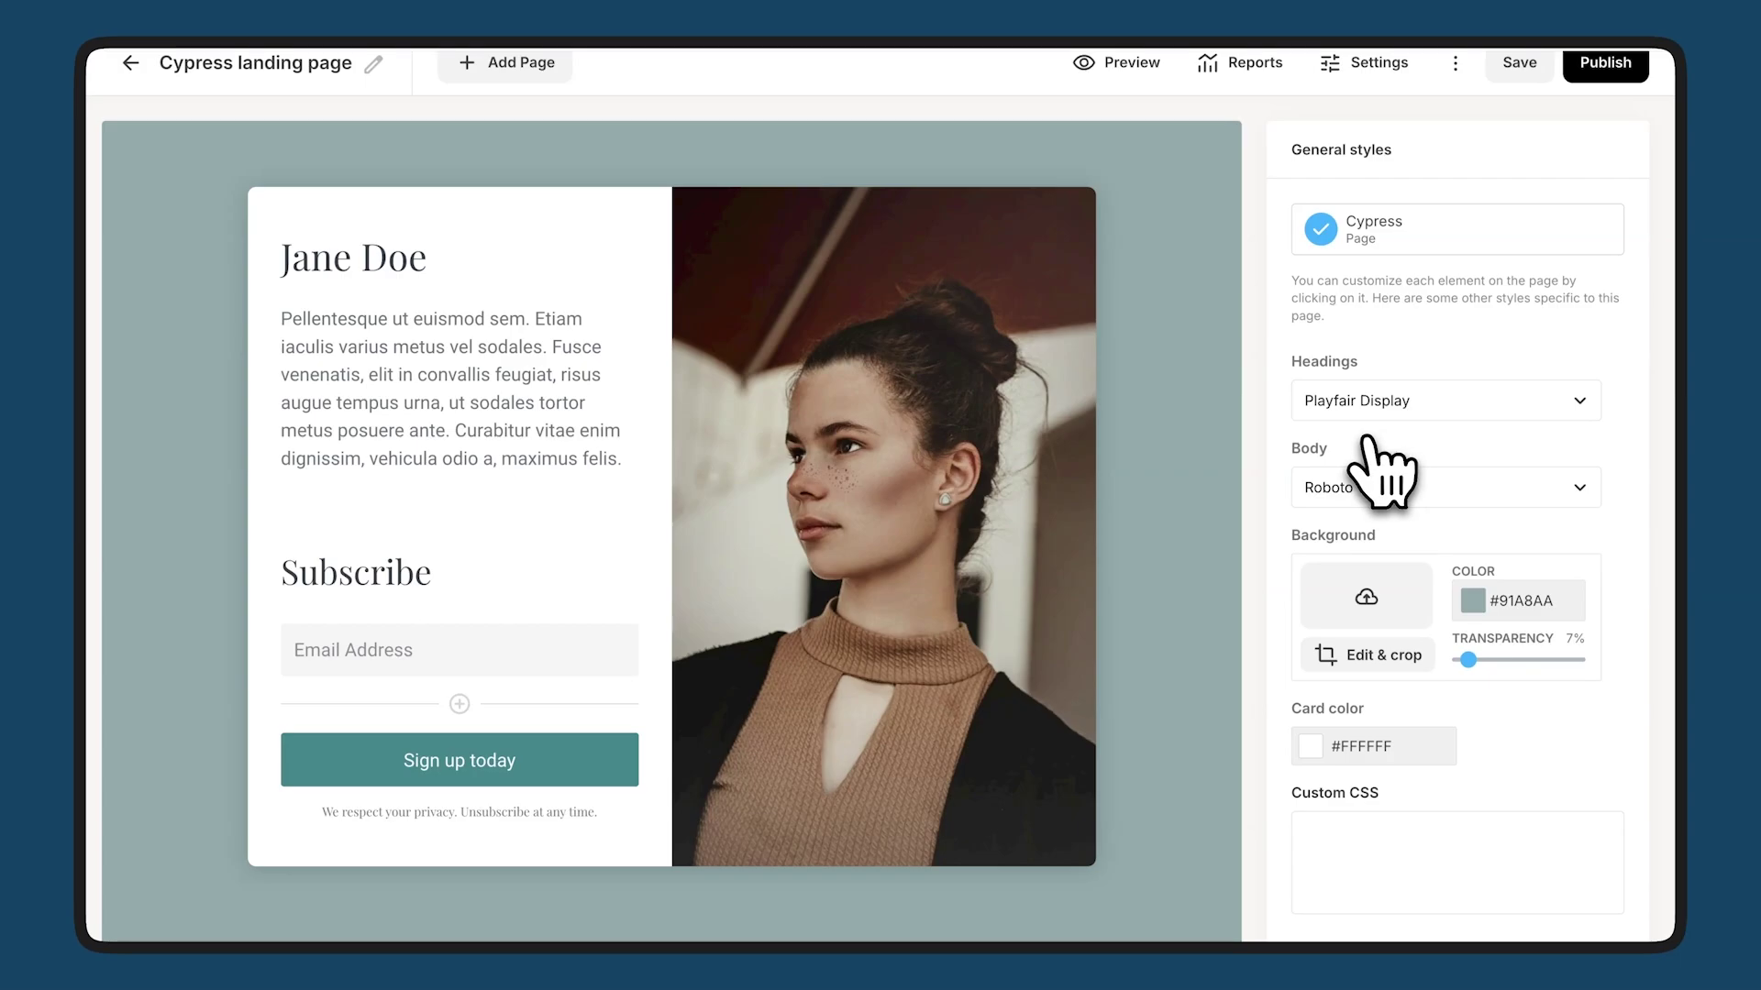
pyautogui.scroll(1, 1381, 473)
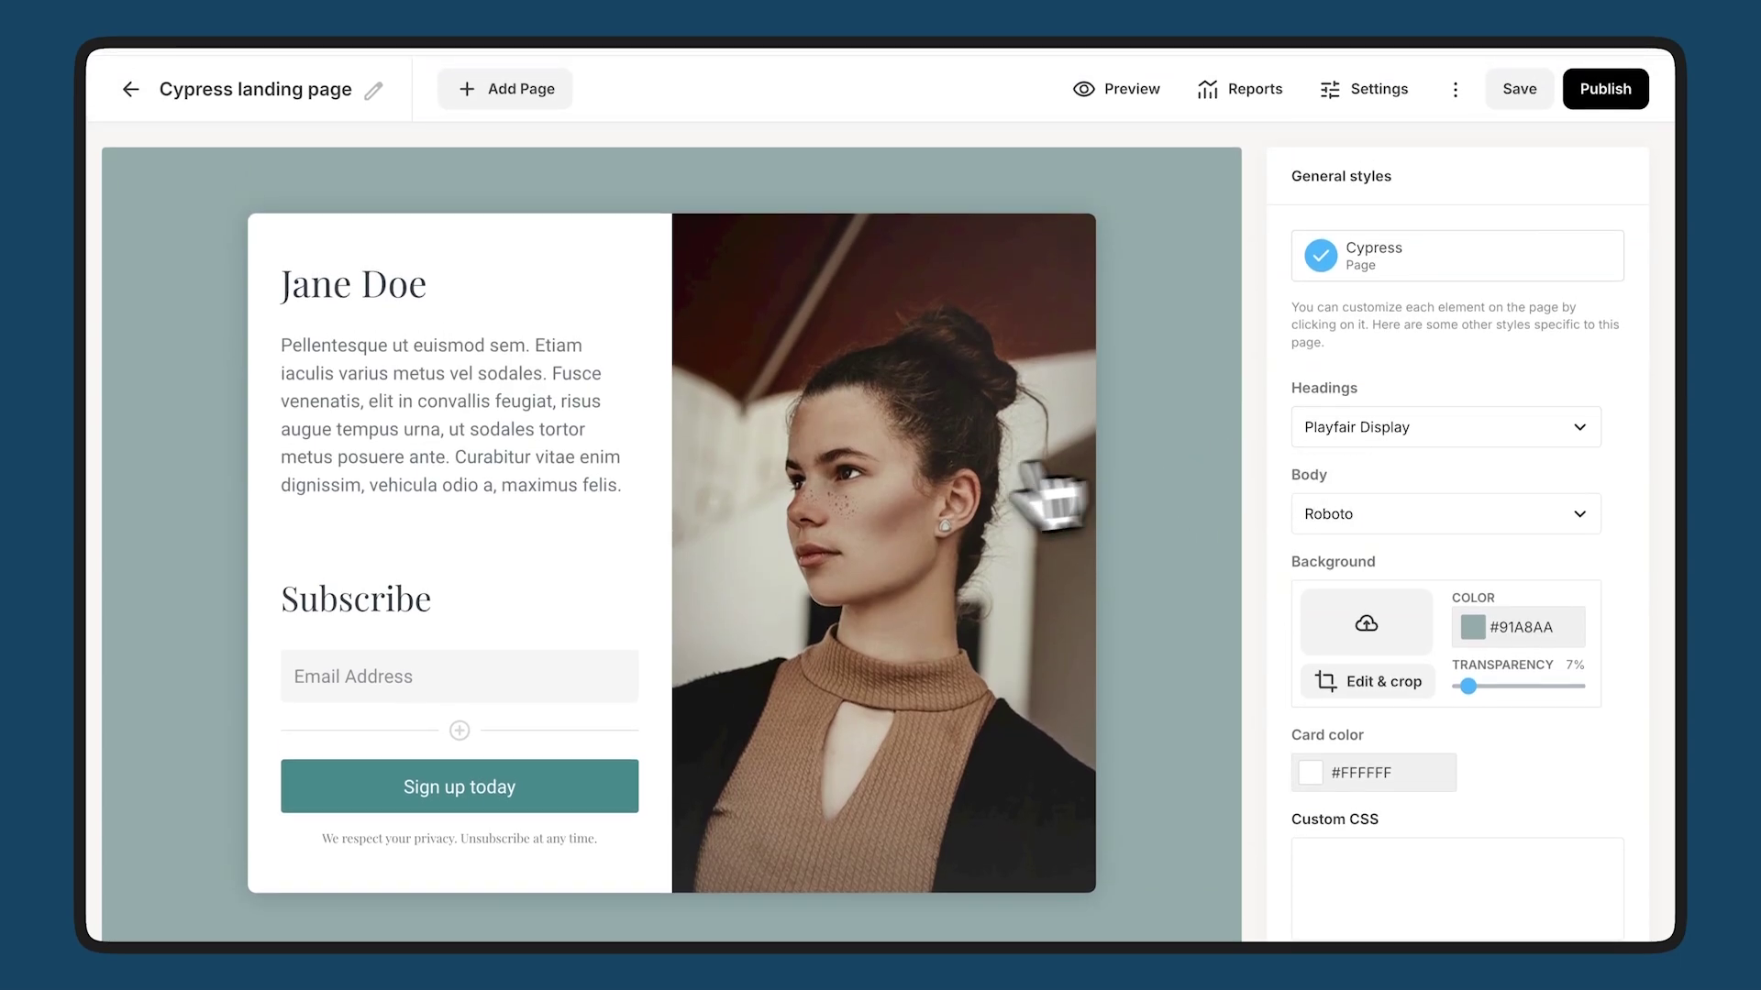
pyautogui.click(629, 484)
pyautogui.press('Return')
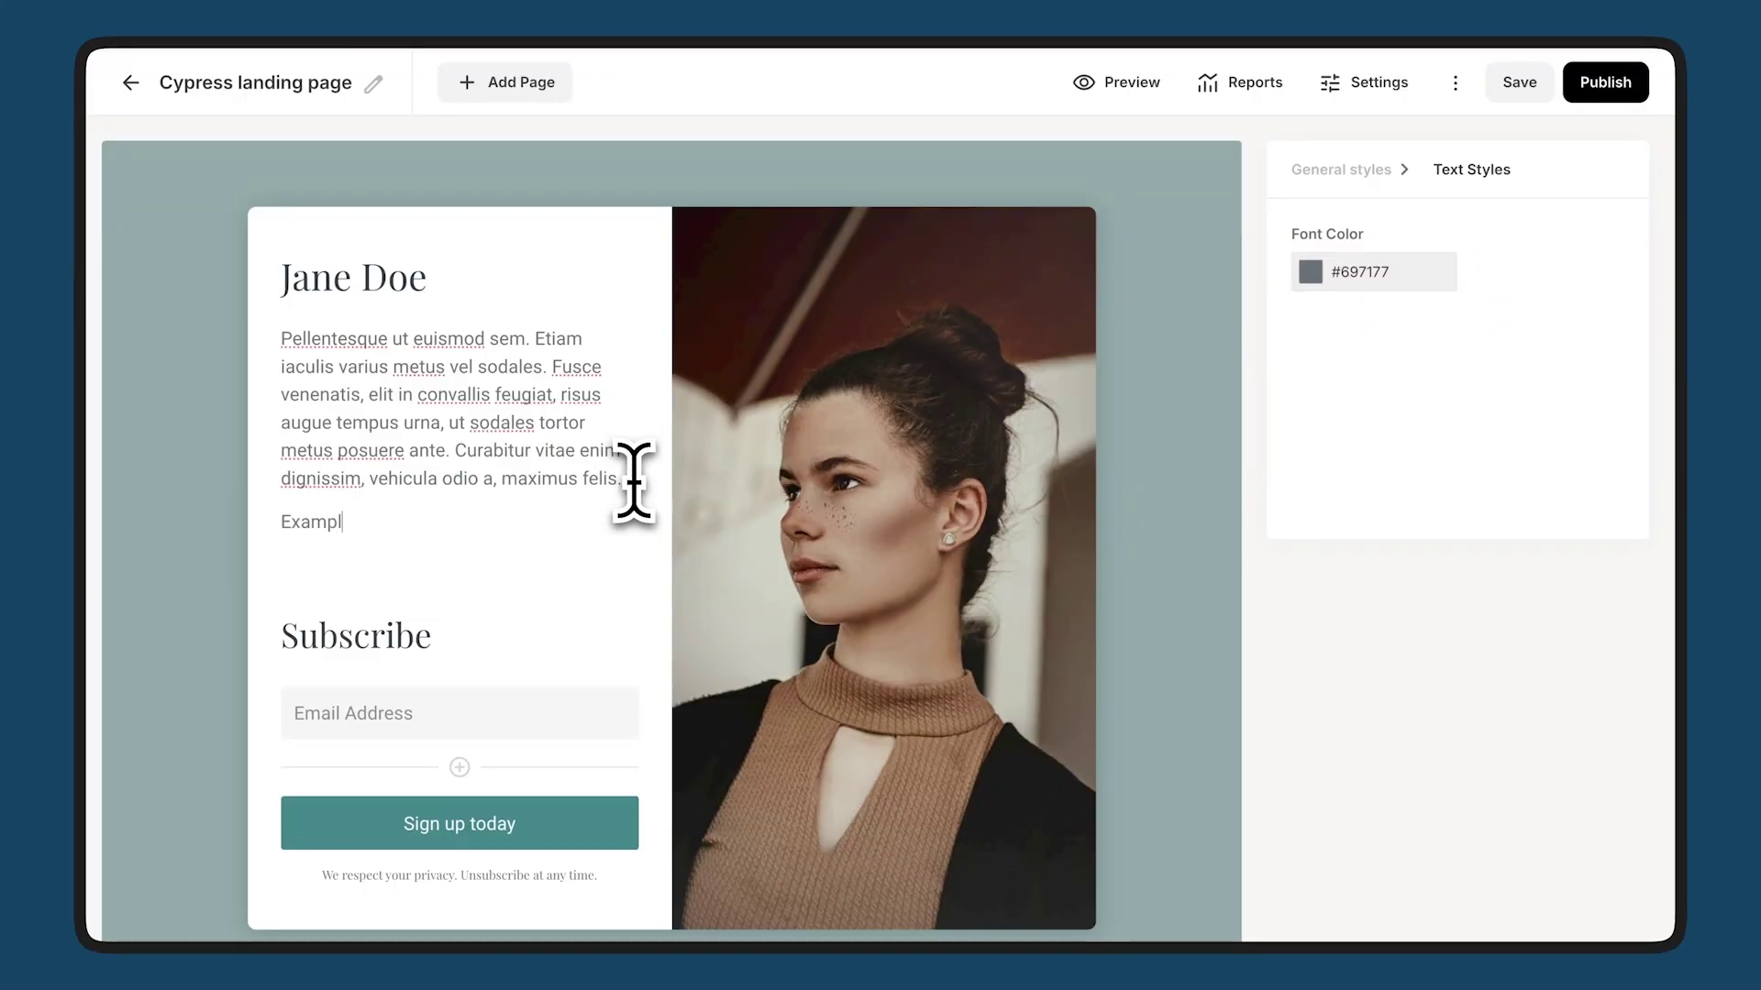
pyautogui.tripleClick(392, 283)
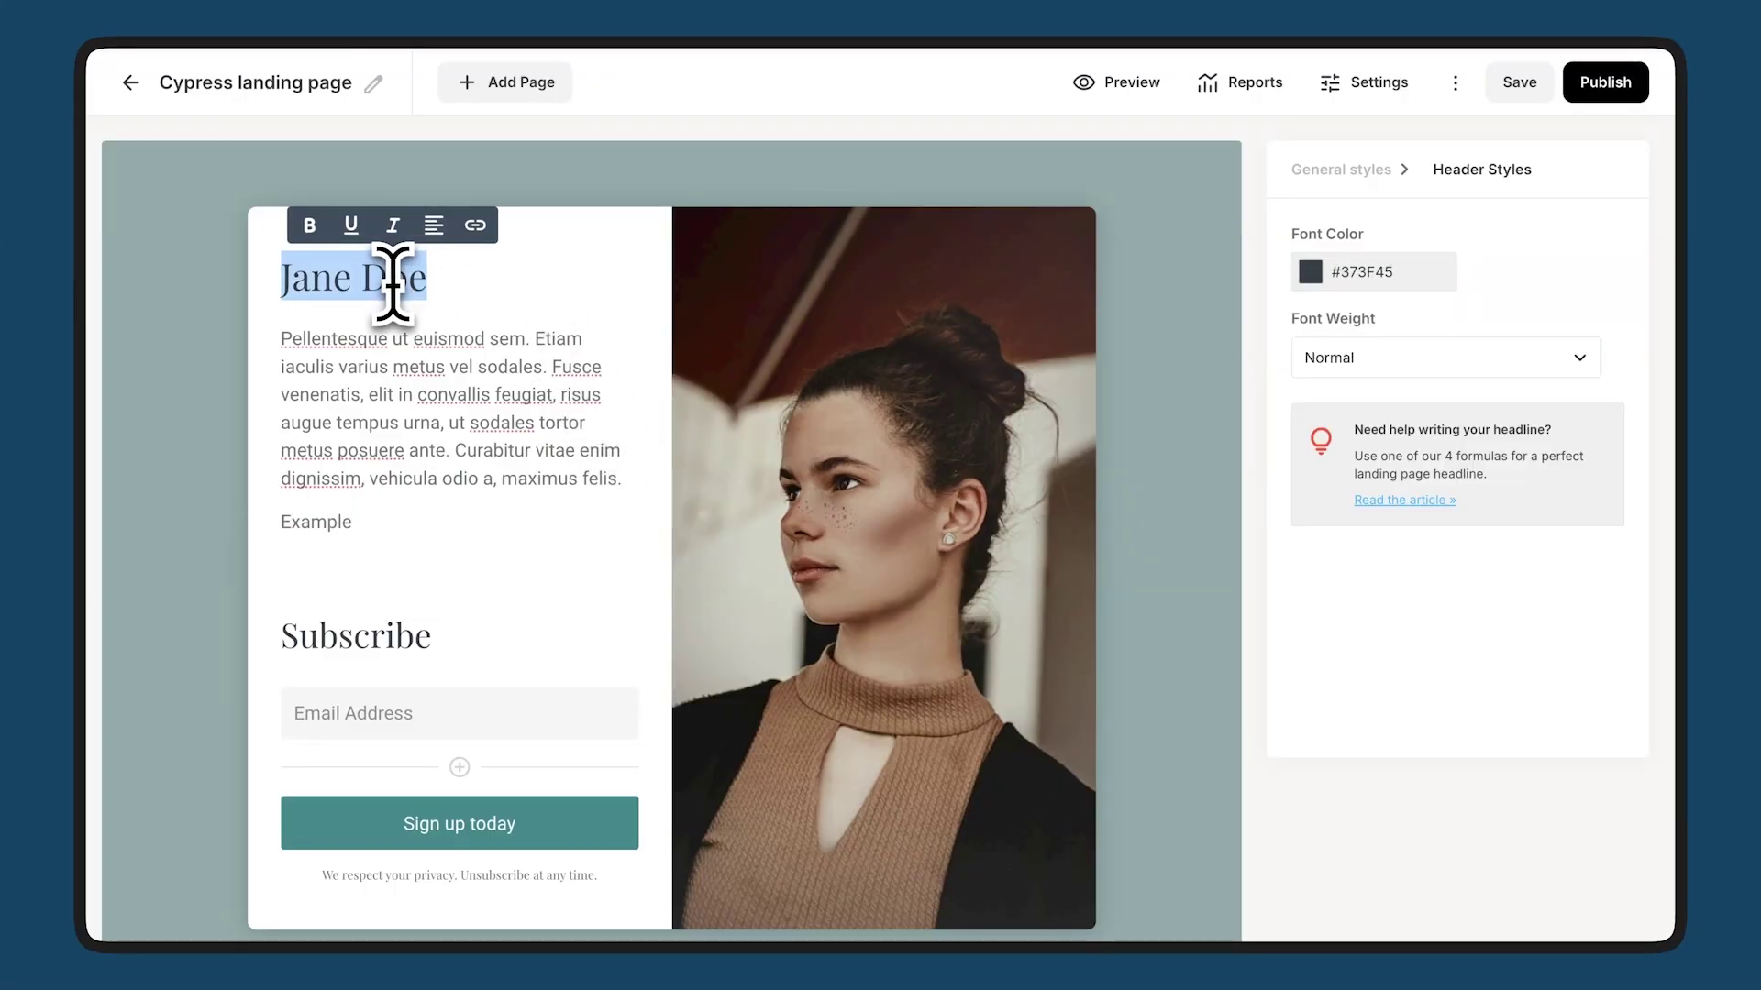
pyautogui.write('New title')
# Step: Add a form field saved as the First Name custom field and place it above the Email Address field
pyautogui.scroll(-1, 404, 312)
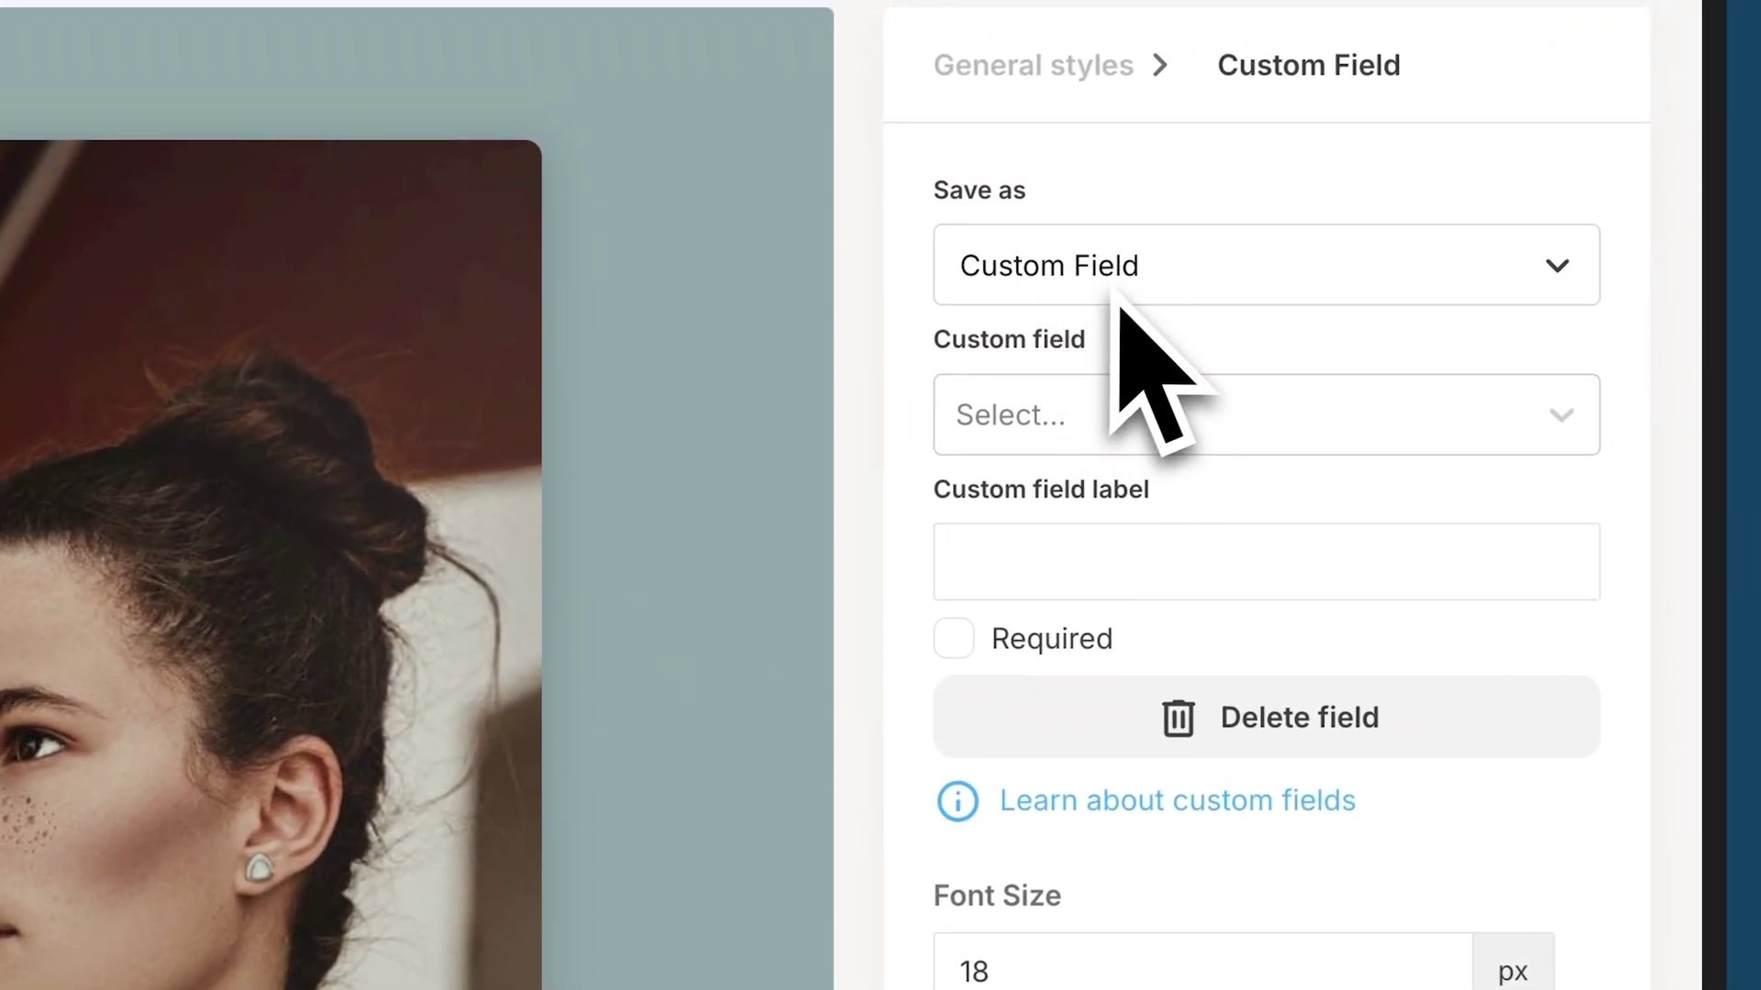
pyautogui.click(1107, 404)
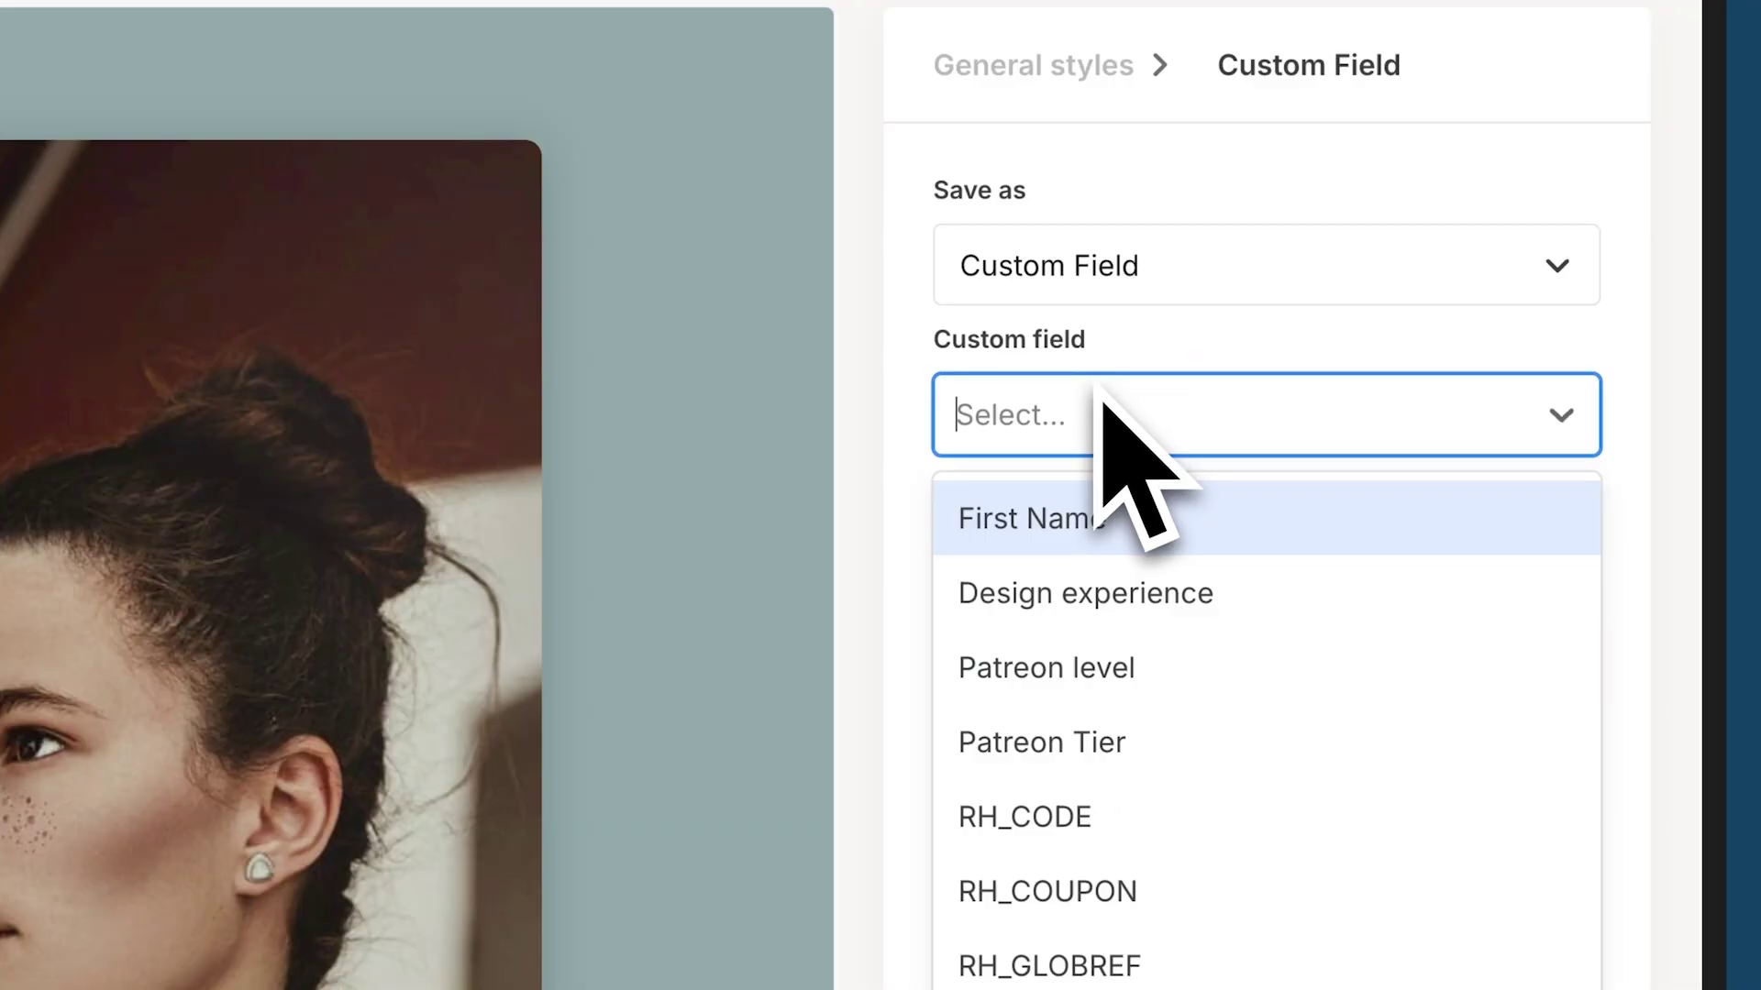
pyautogui.write('name')
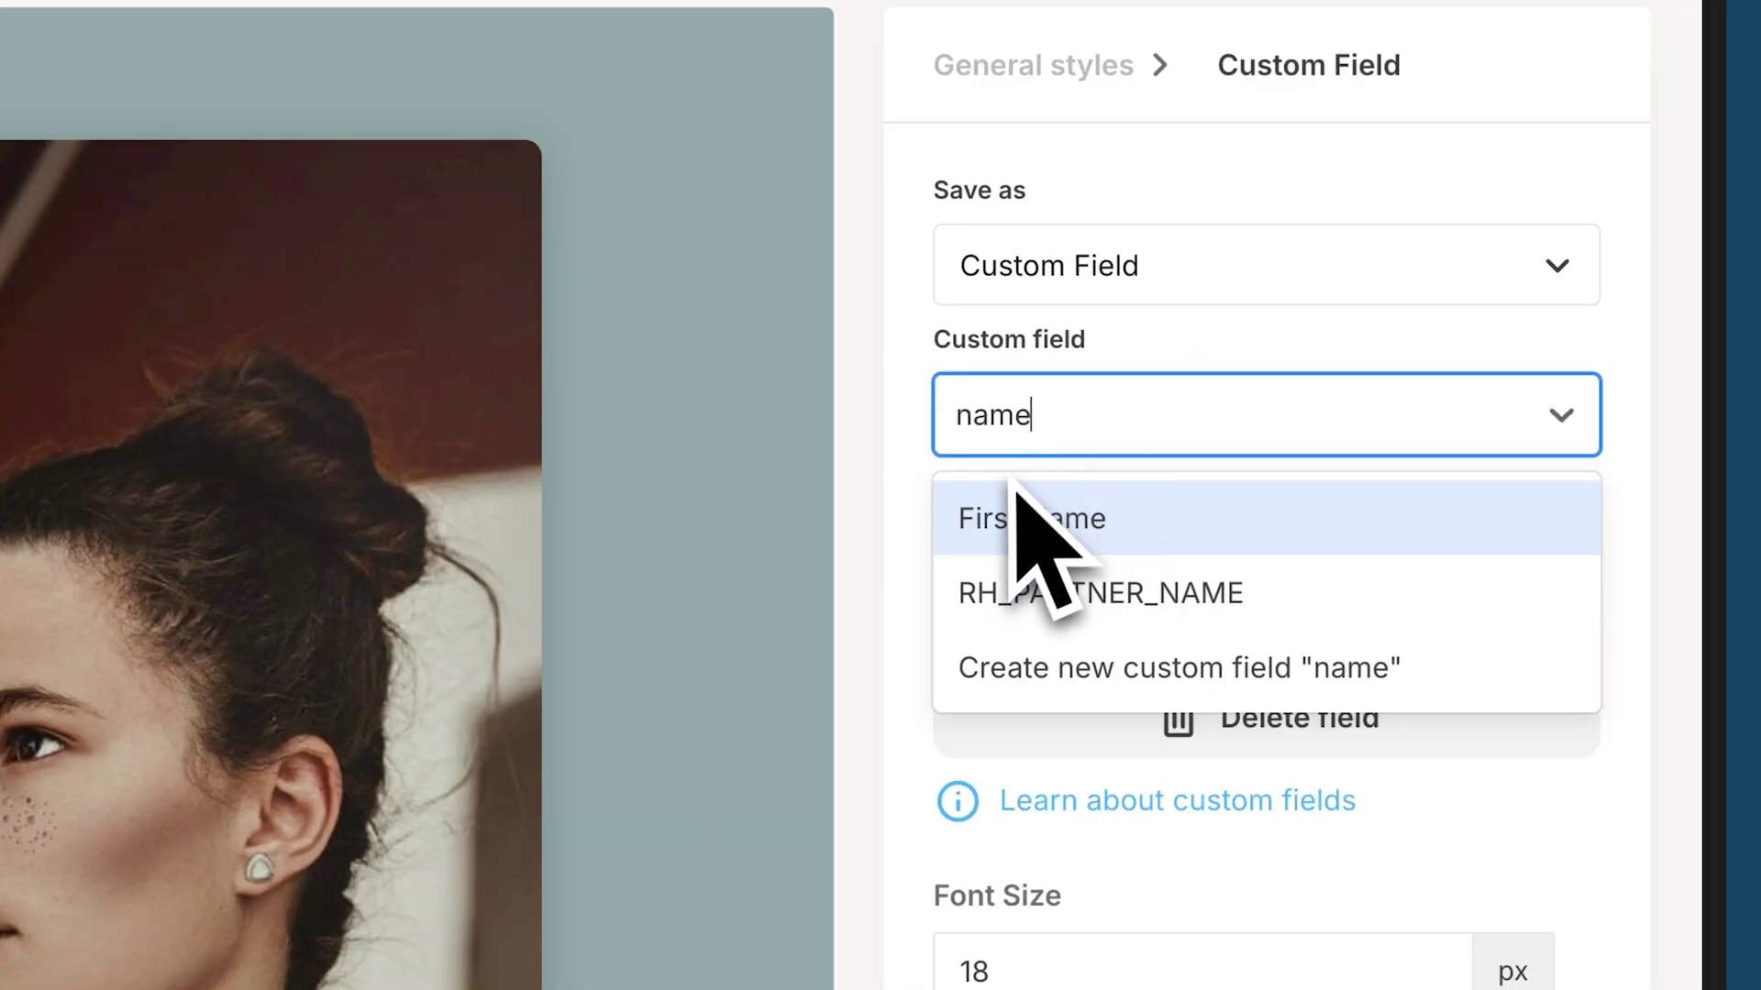
pyautogui.click(1019, 514)
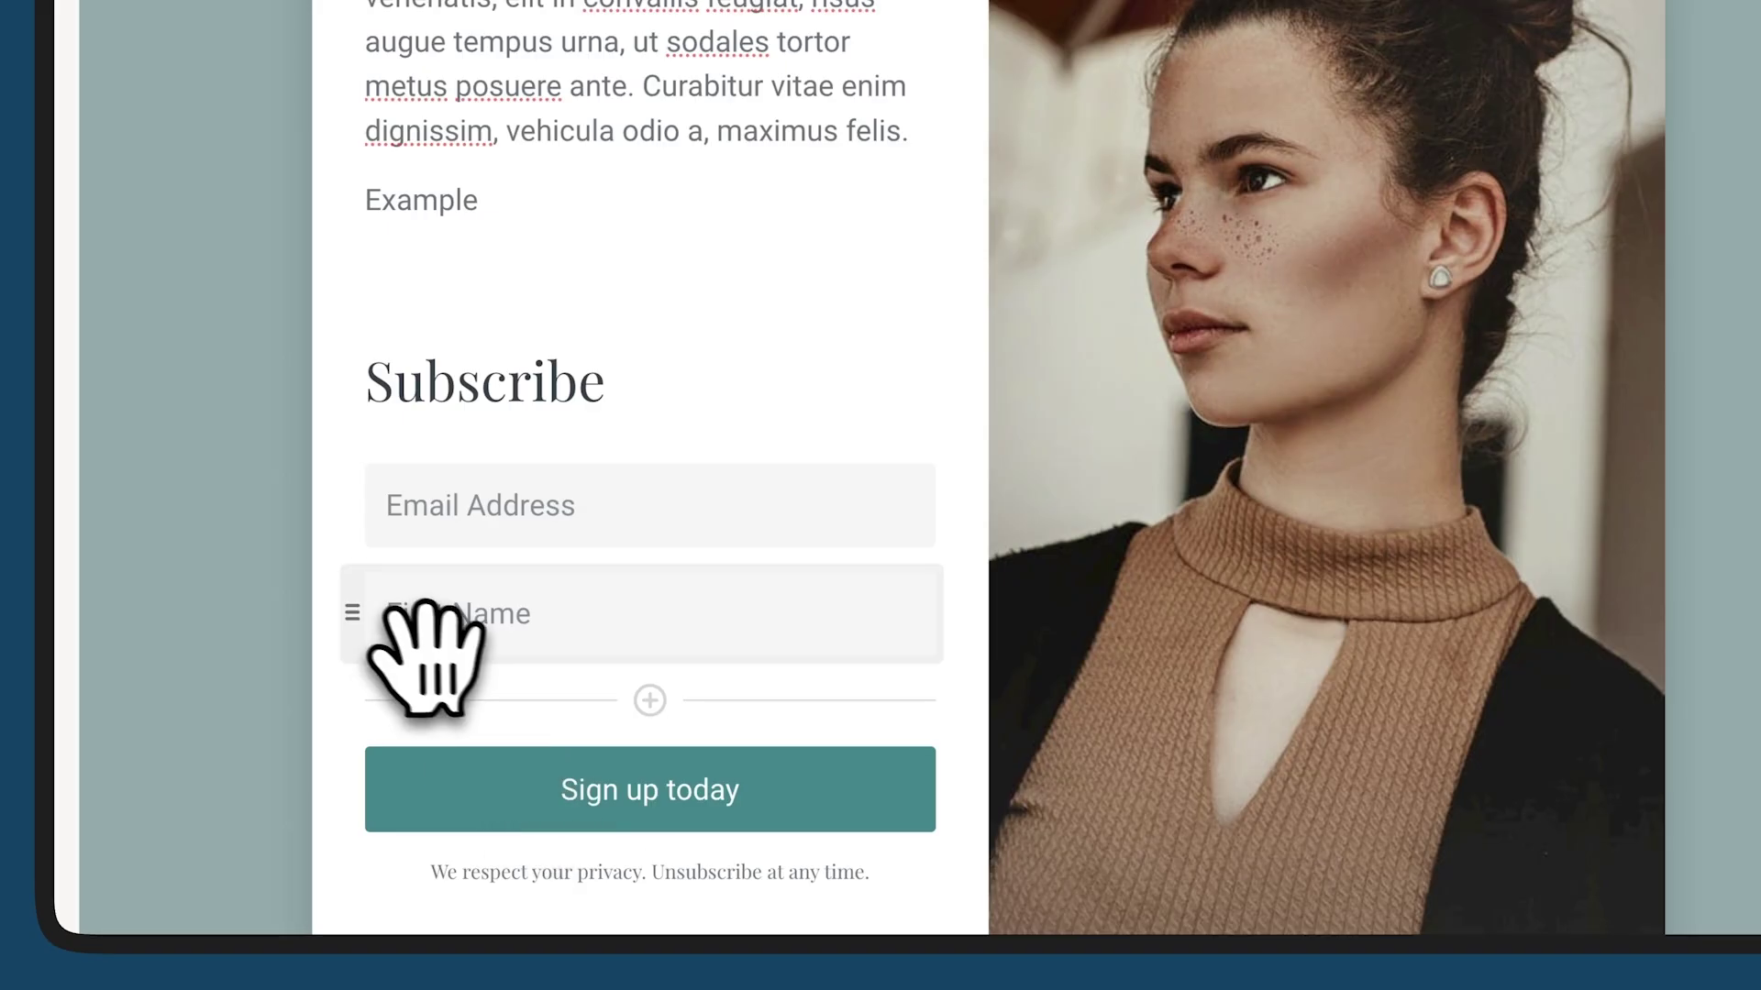
pyautogui.moveTo(361, 625); pyautogui.dragTo(360, 493)
# Step: Add a form field below Email Address, save it as a tag dropdown, and label it "What's your interest?"
pyautogui.scroll(-1, 586, 605)
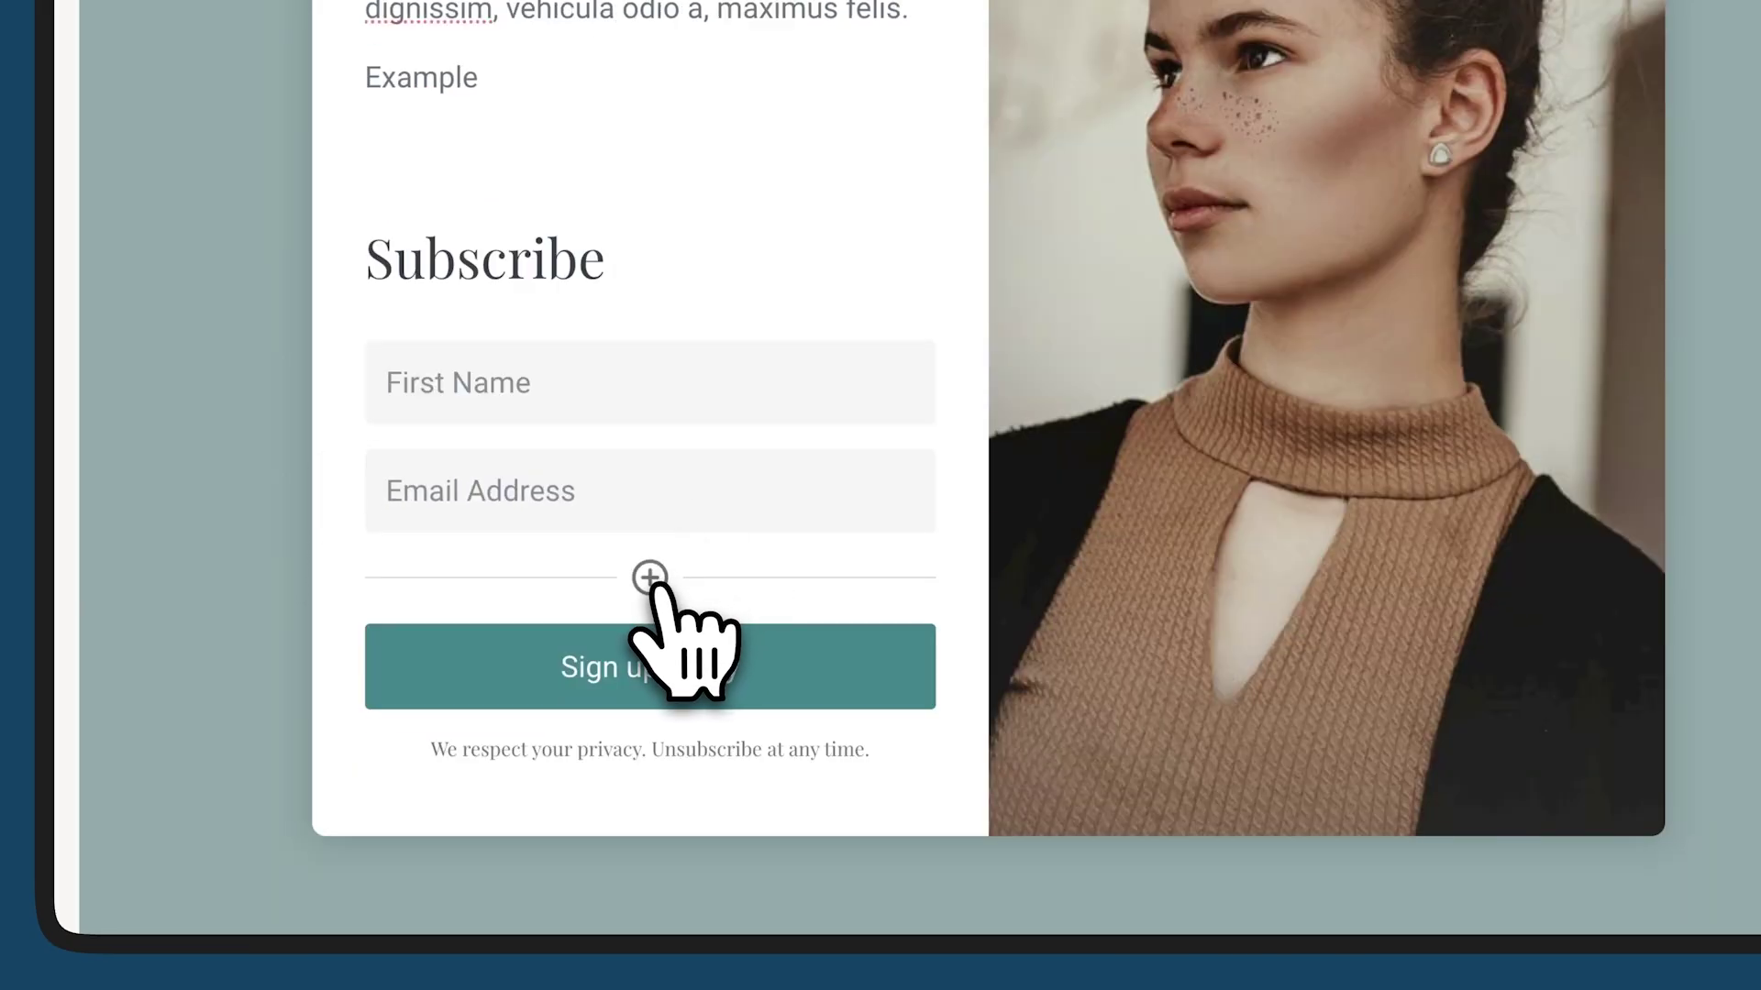
pyautogui.click(650, 579)
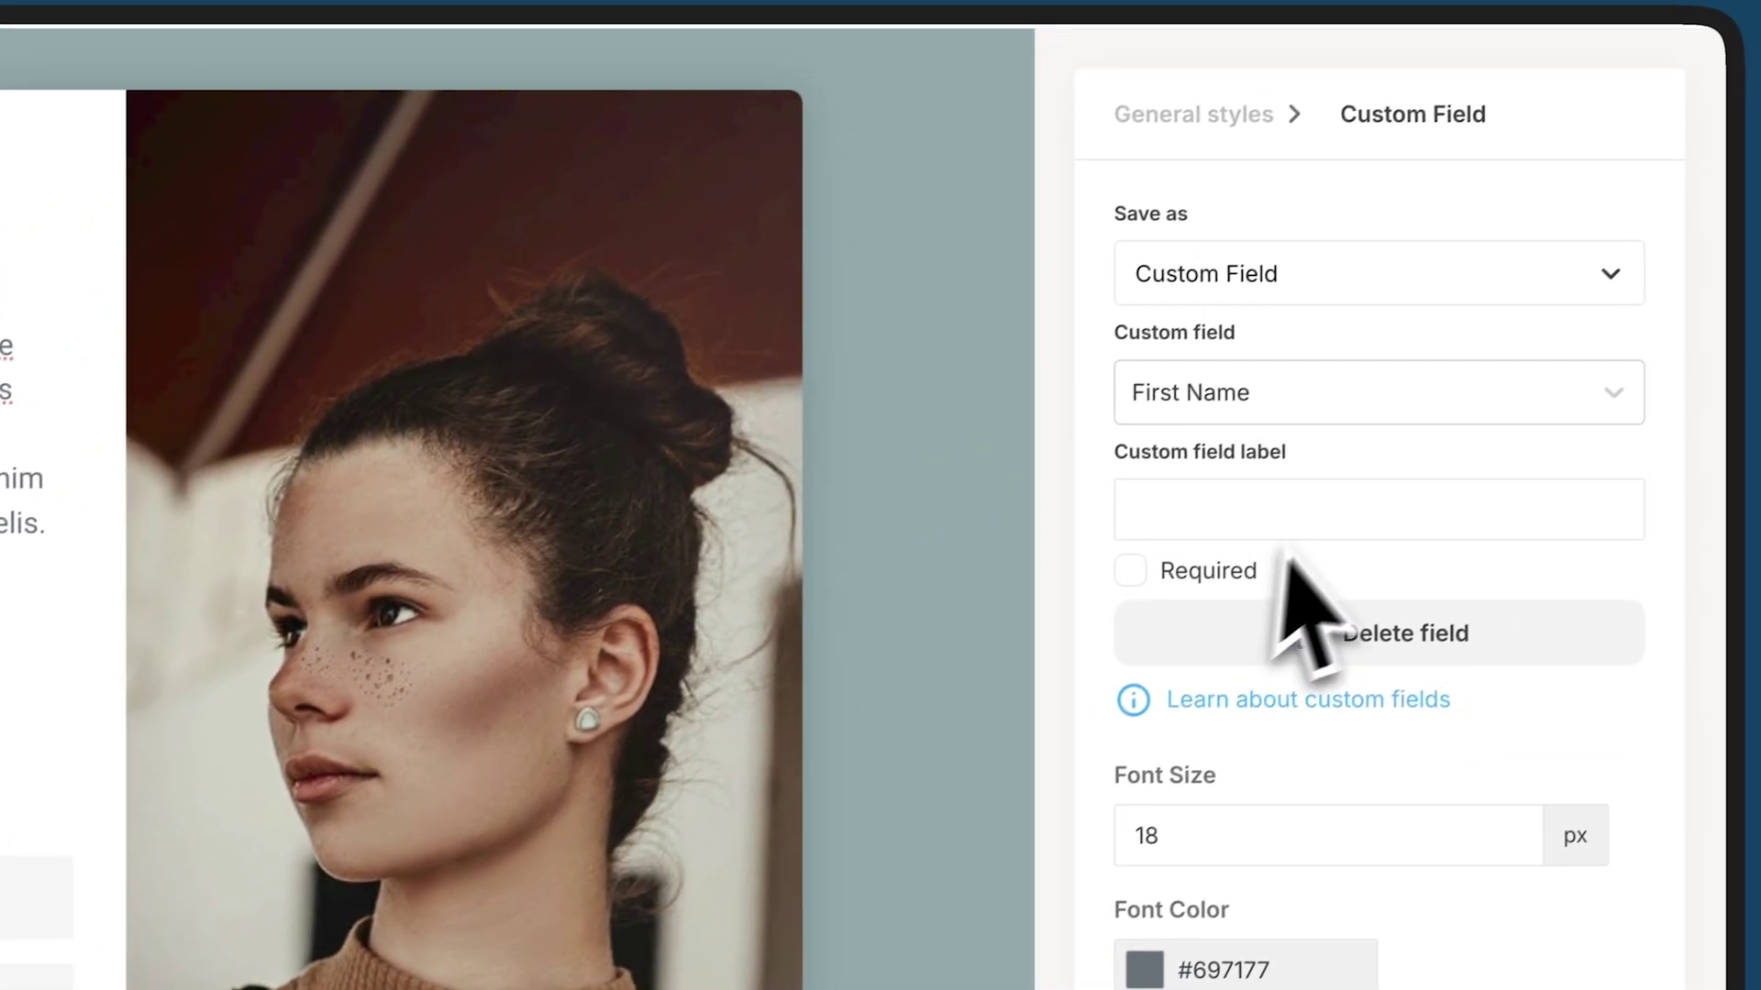
pyautogui.click(1401, 302)
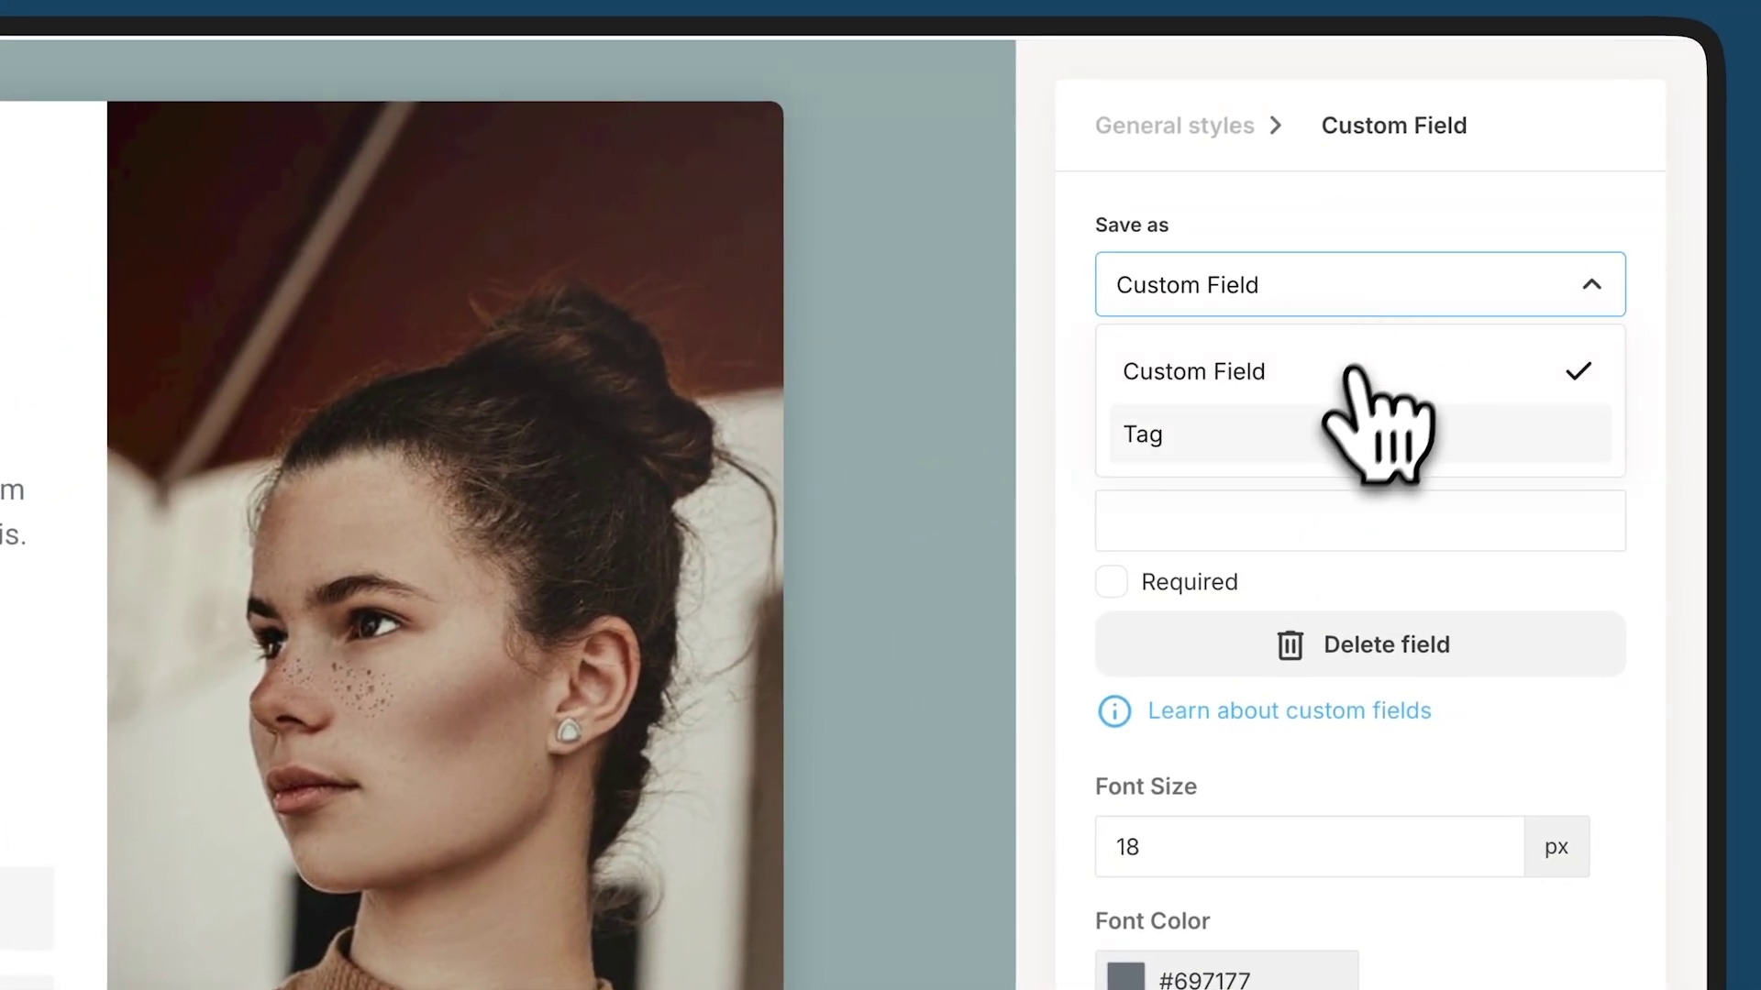
pyautogui.click(1318, 432)
pyautogui.click(1181, 520)
pyautogui.write("What's your interest?")
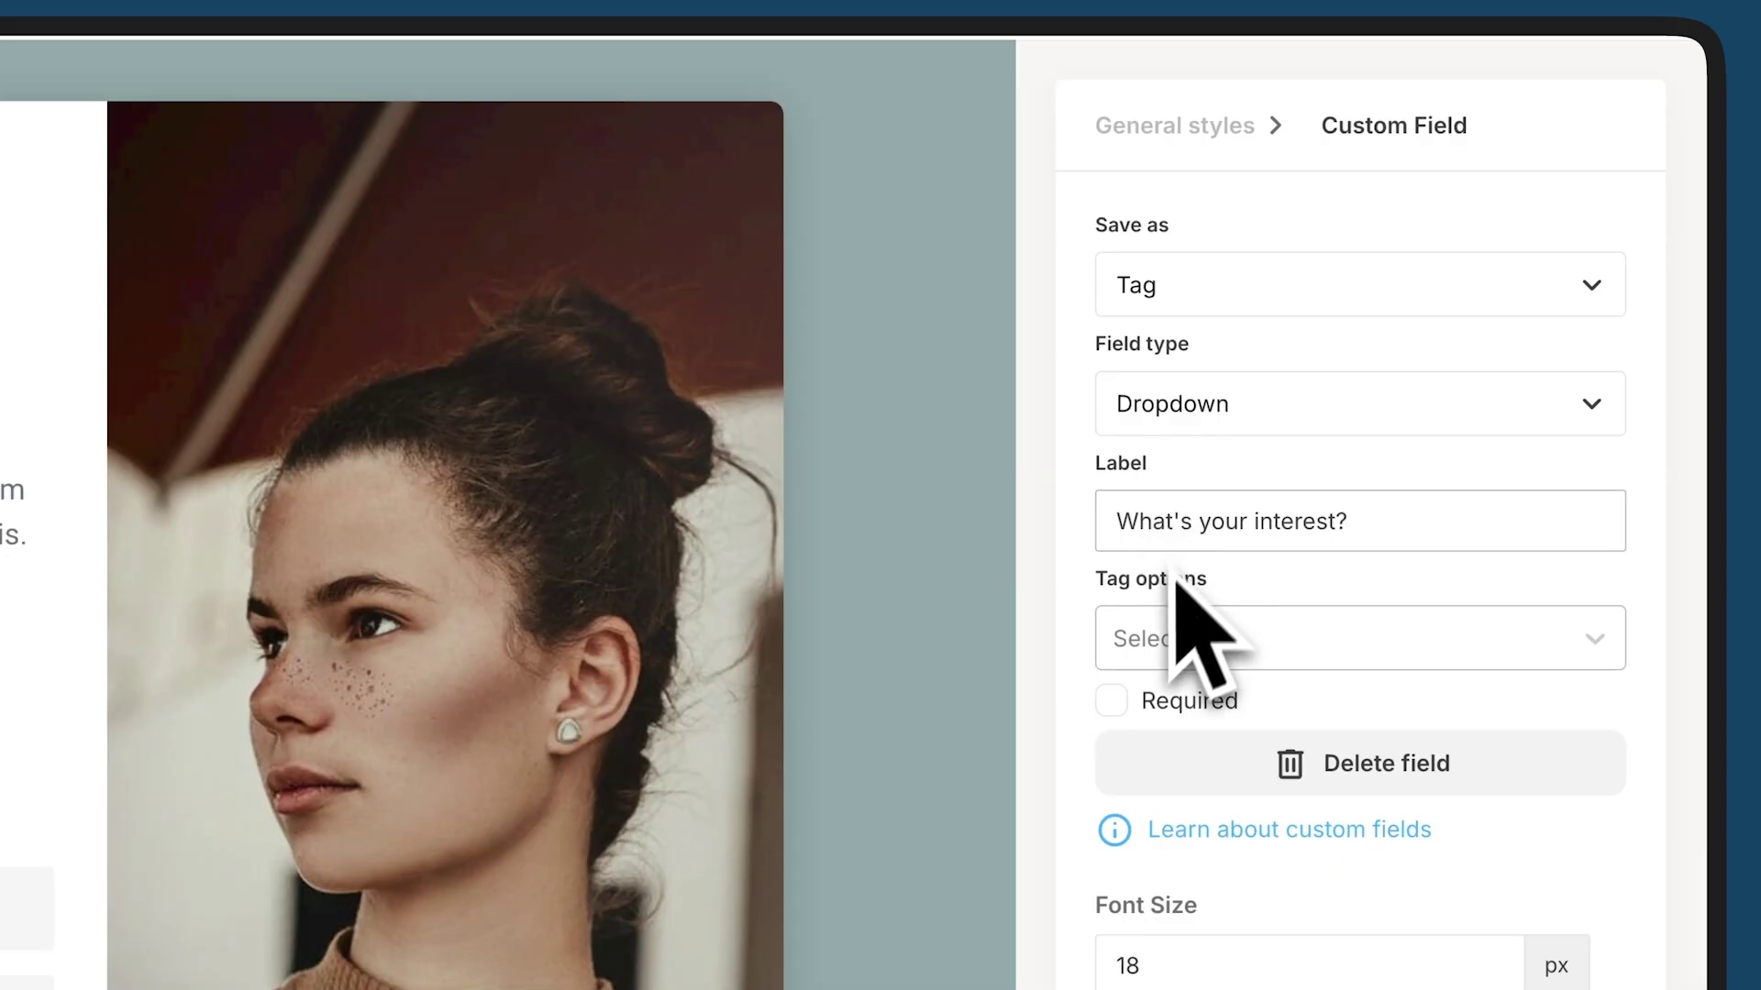
# Step: Add the tag options Learning design, Design experience: Beginner and Design experience: Mid-level to the interest dropdown
pyautogui.click(1174, 640)
pyautogui.write('d')
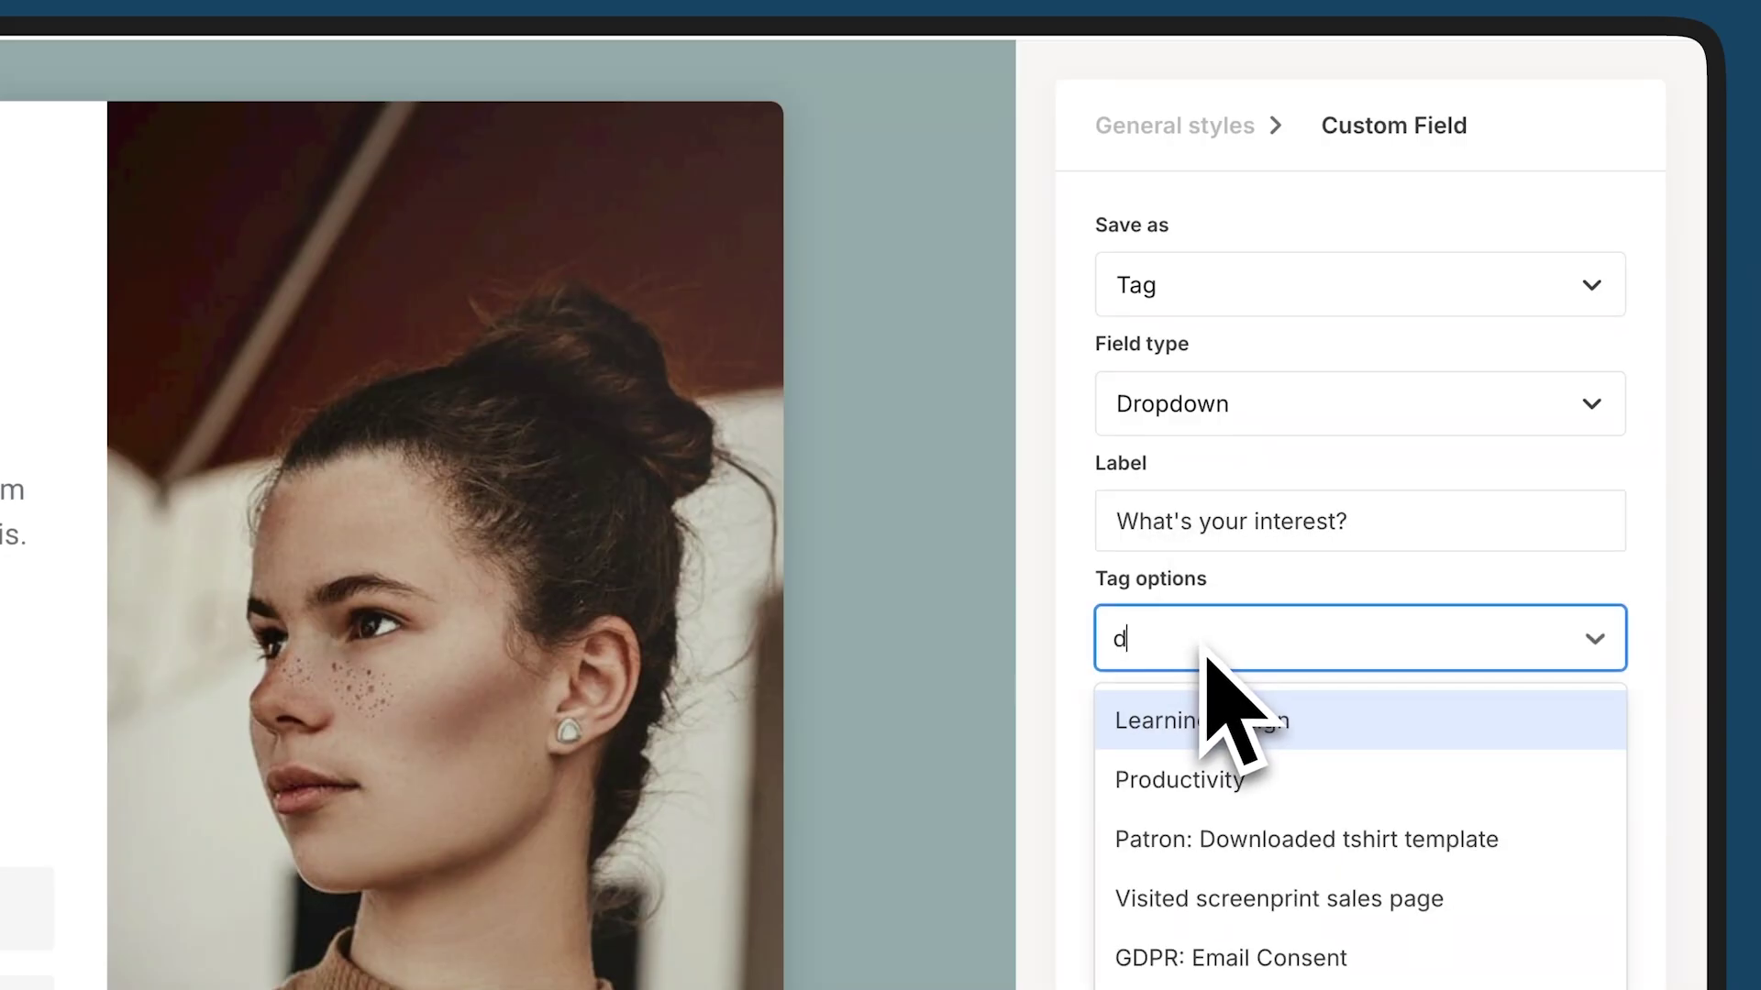
pyautogui.write('esign')
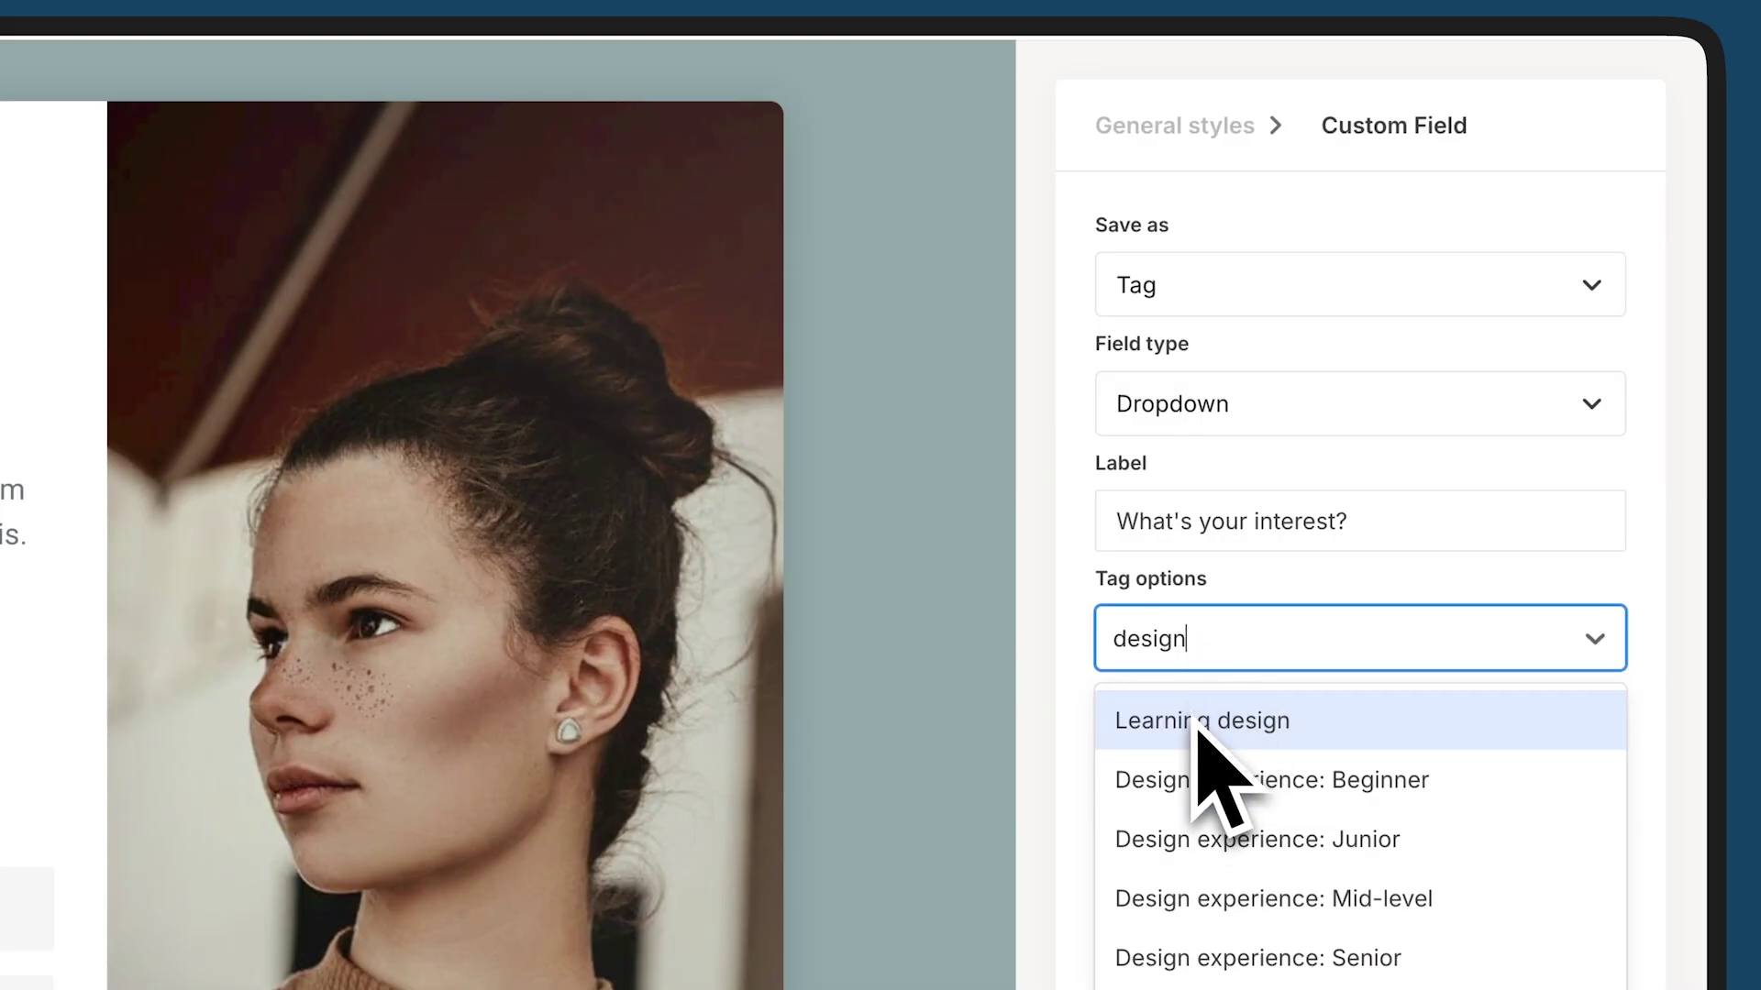
pyautogui.click(1197, 725)
pyautogui.write('desi')
pyautogui.click(1298, 738)
pyautogui.write('design')
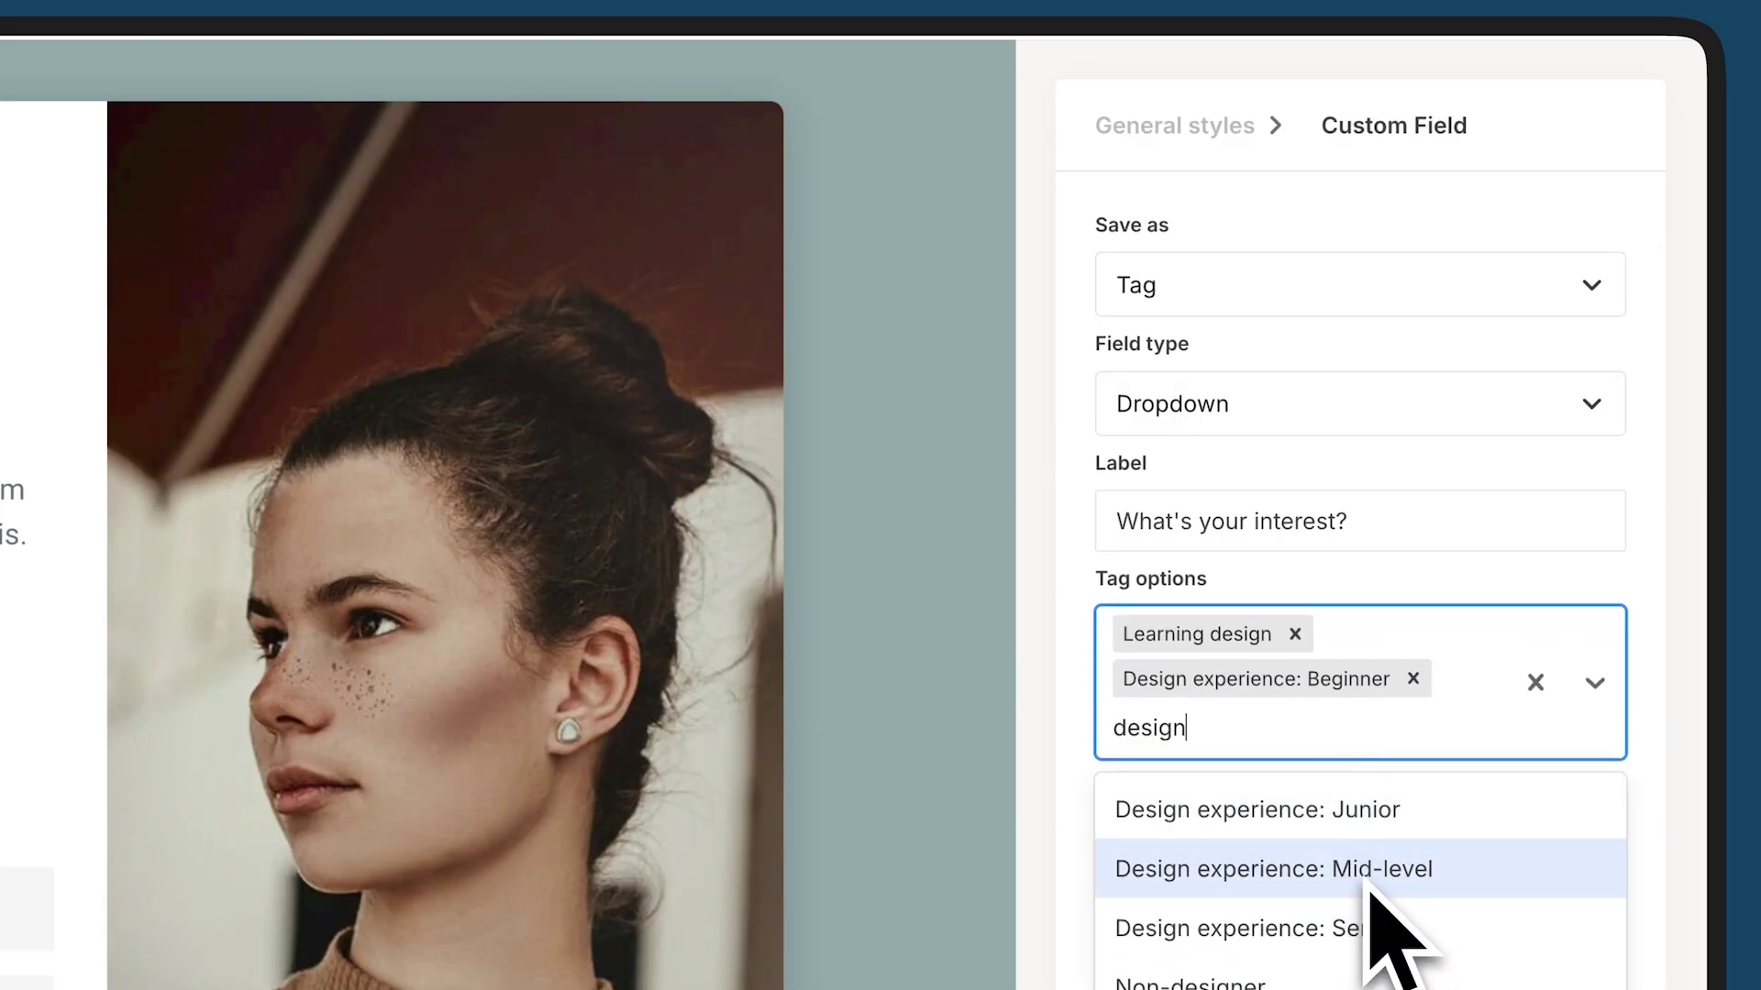
pyautogui.click(1369, 884)
pyautogui.click(1495, 546)
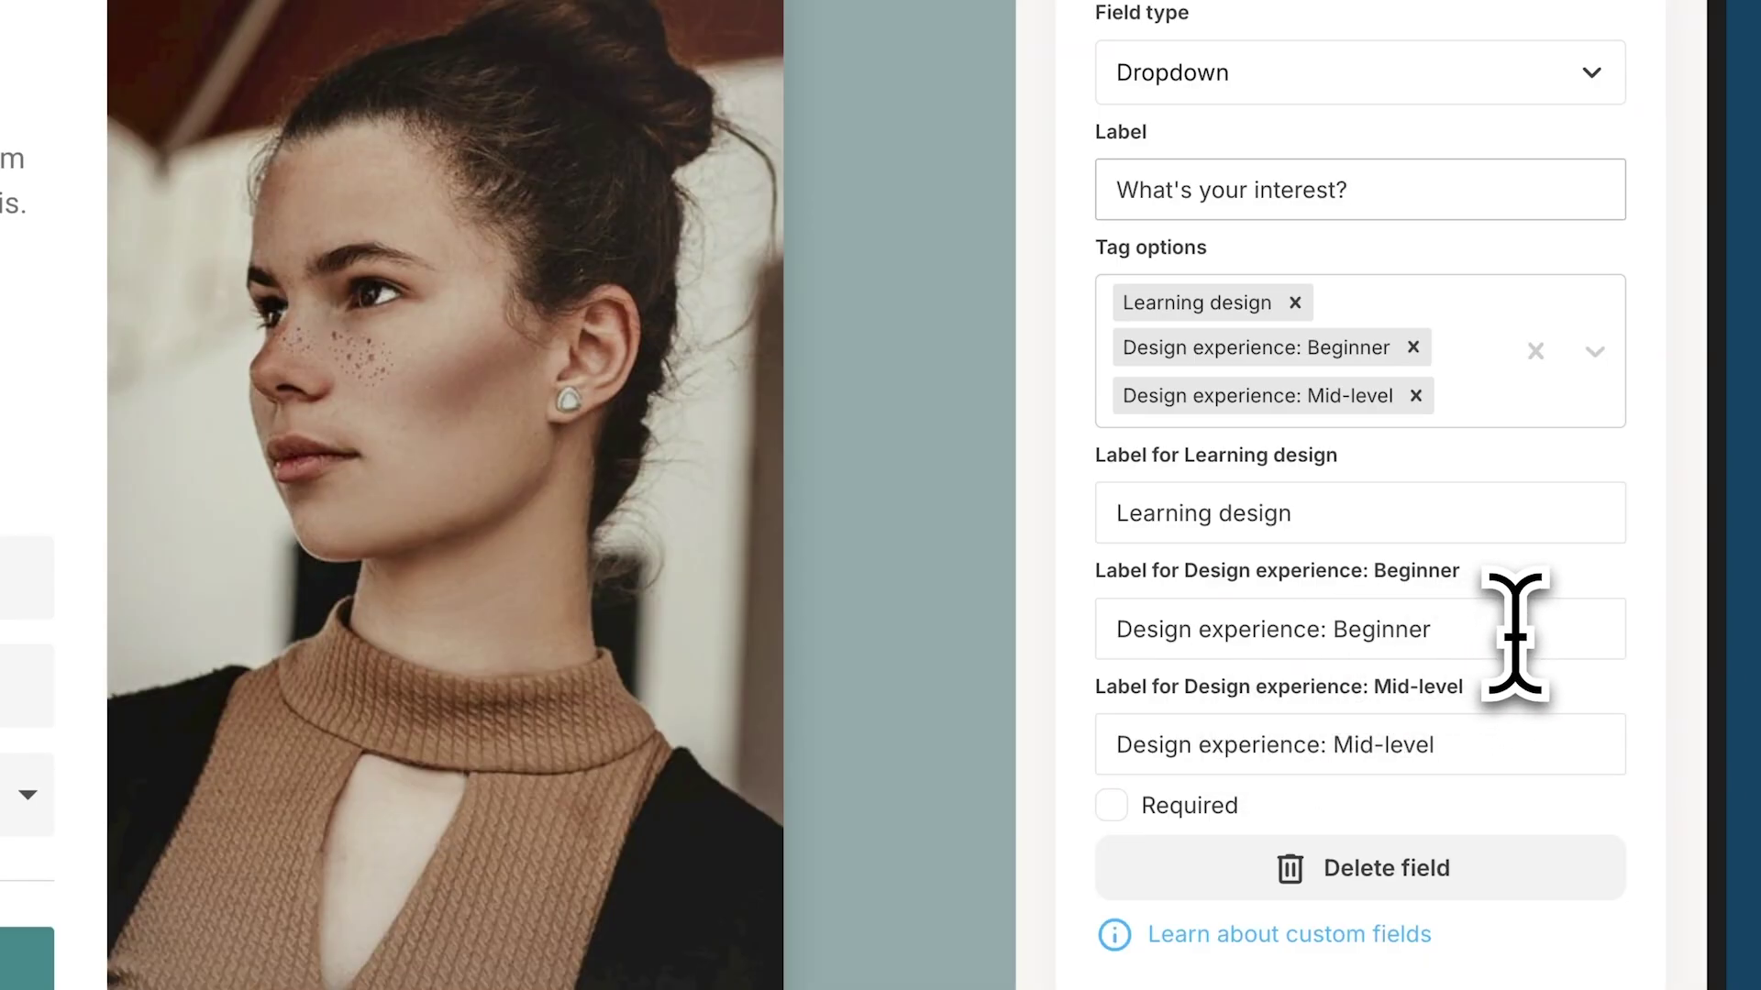
# Step: Relabel the Beginner option "I'm getting started" and the Mid-level option "I've been doing this for awhile", and check the form's dropdown list
pyautogui.moveTo(1504, 629); pyautogui.dragTo(1116, 629)
pyautogui.write("I'm getting started")
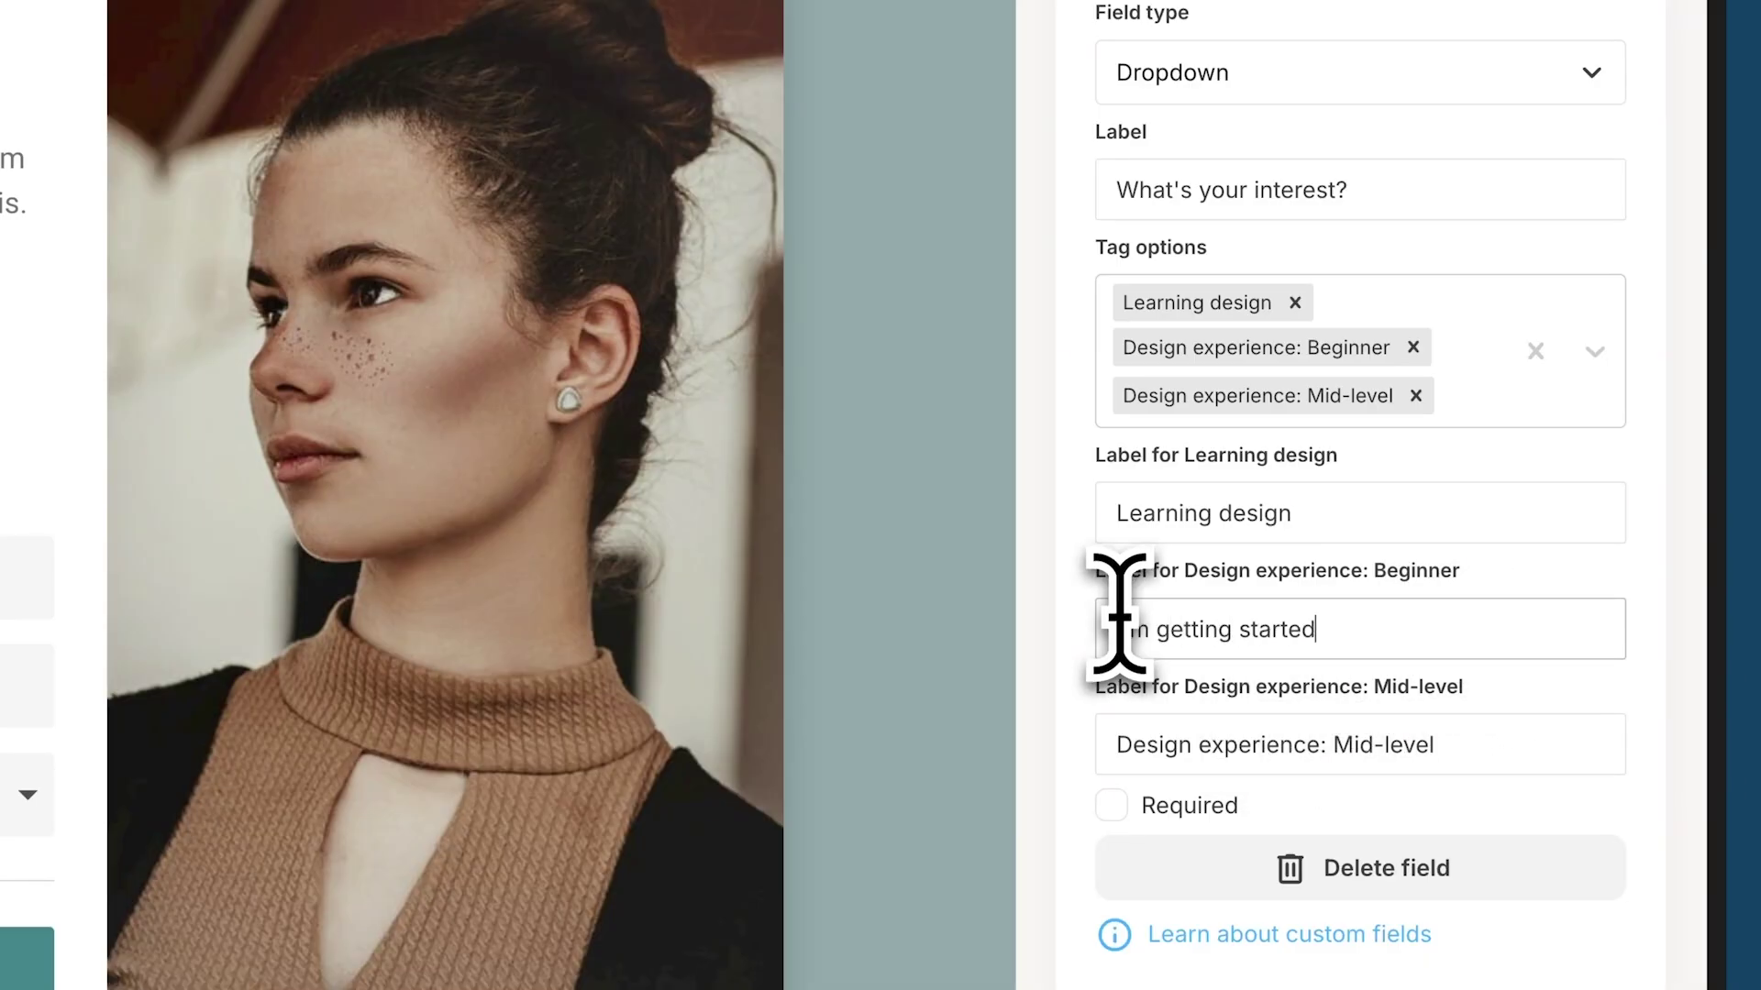
pyautogui.tripleClick(1126, 745)
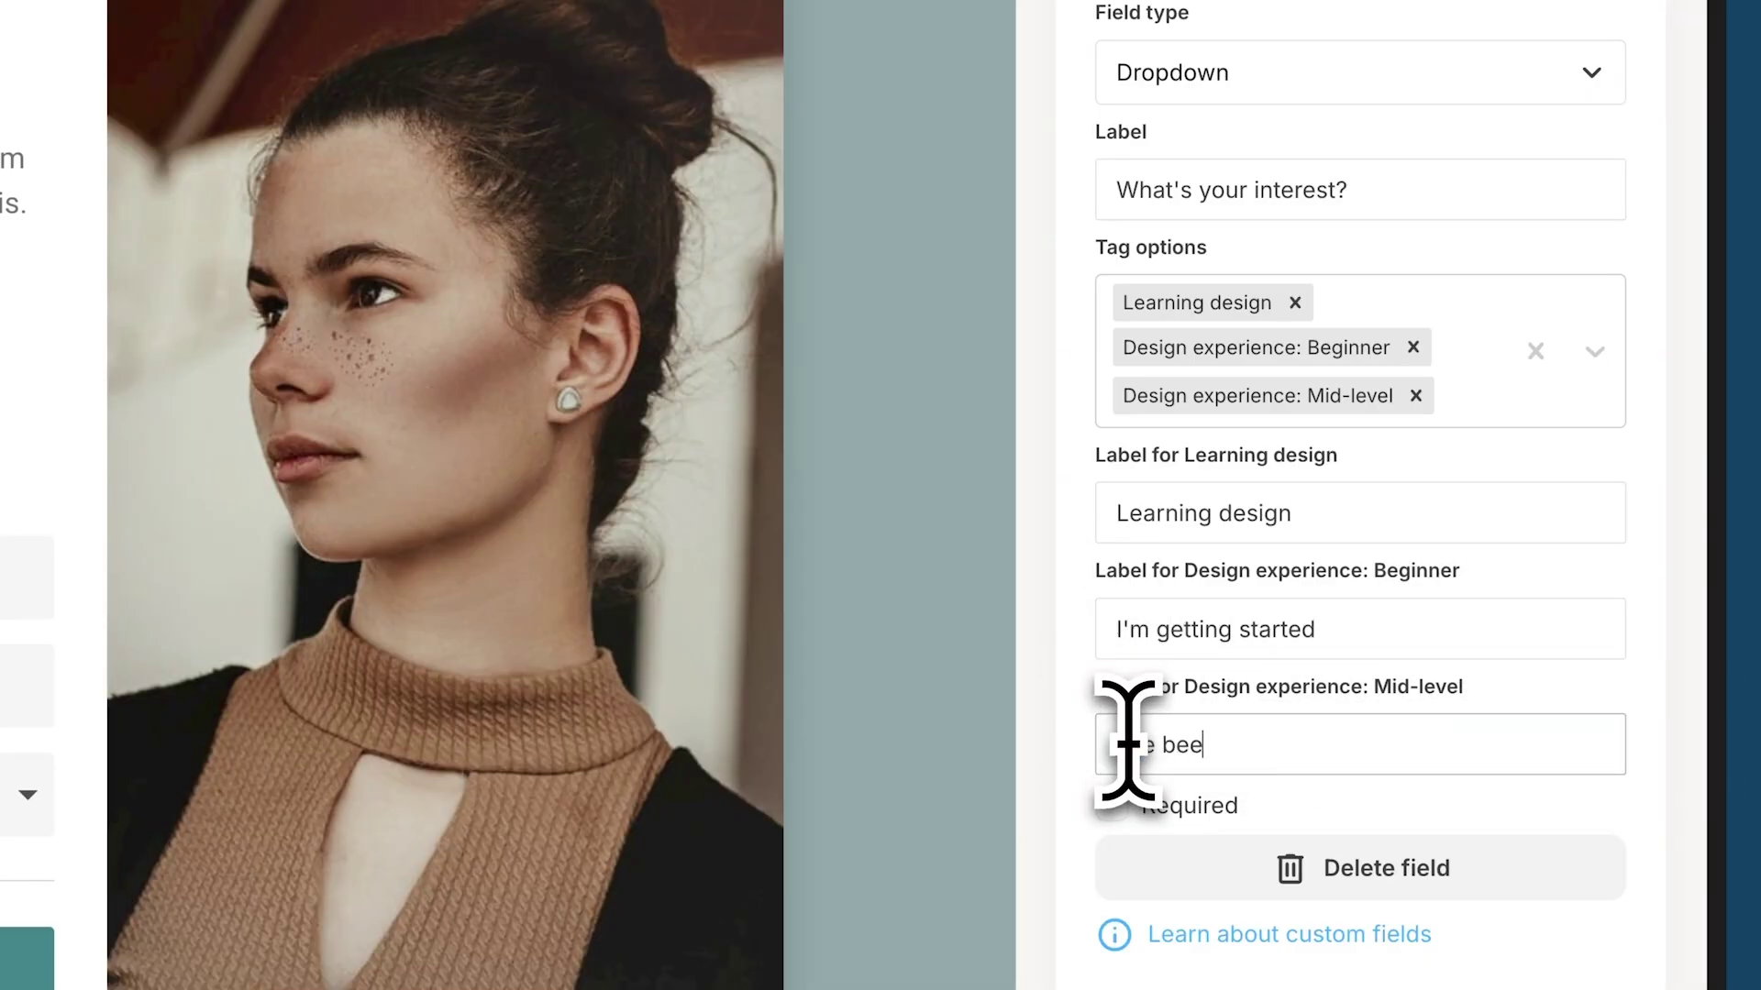
pyautogui.write("I've been doing this for awhile")
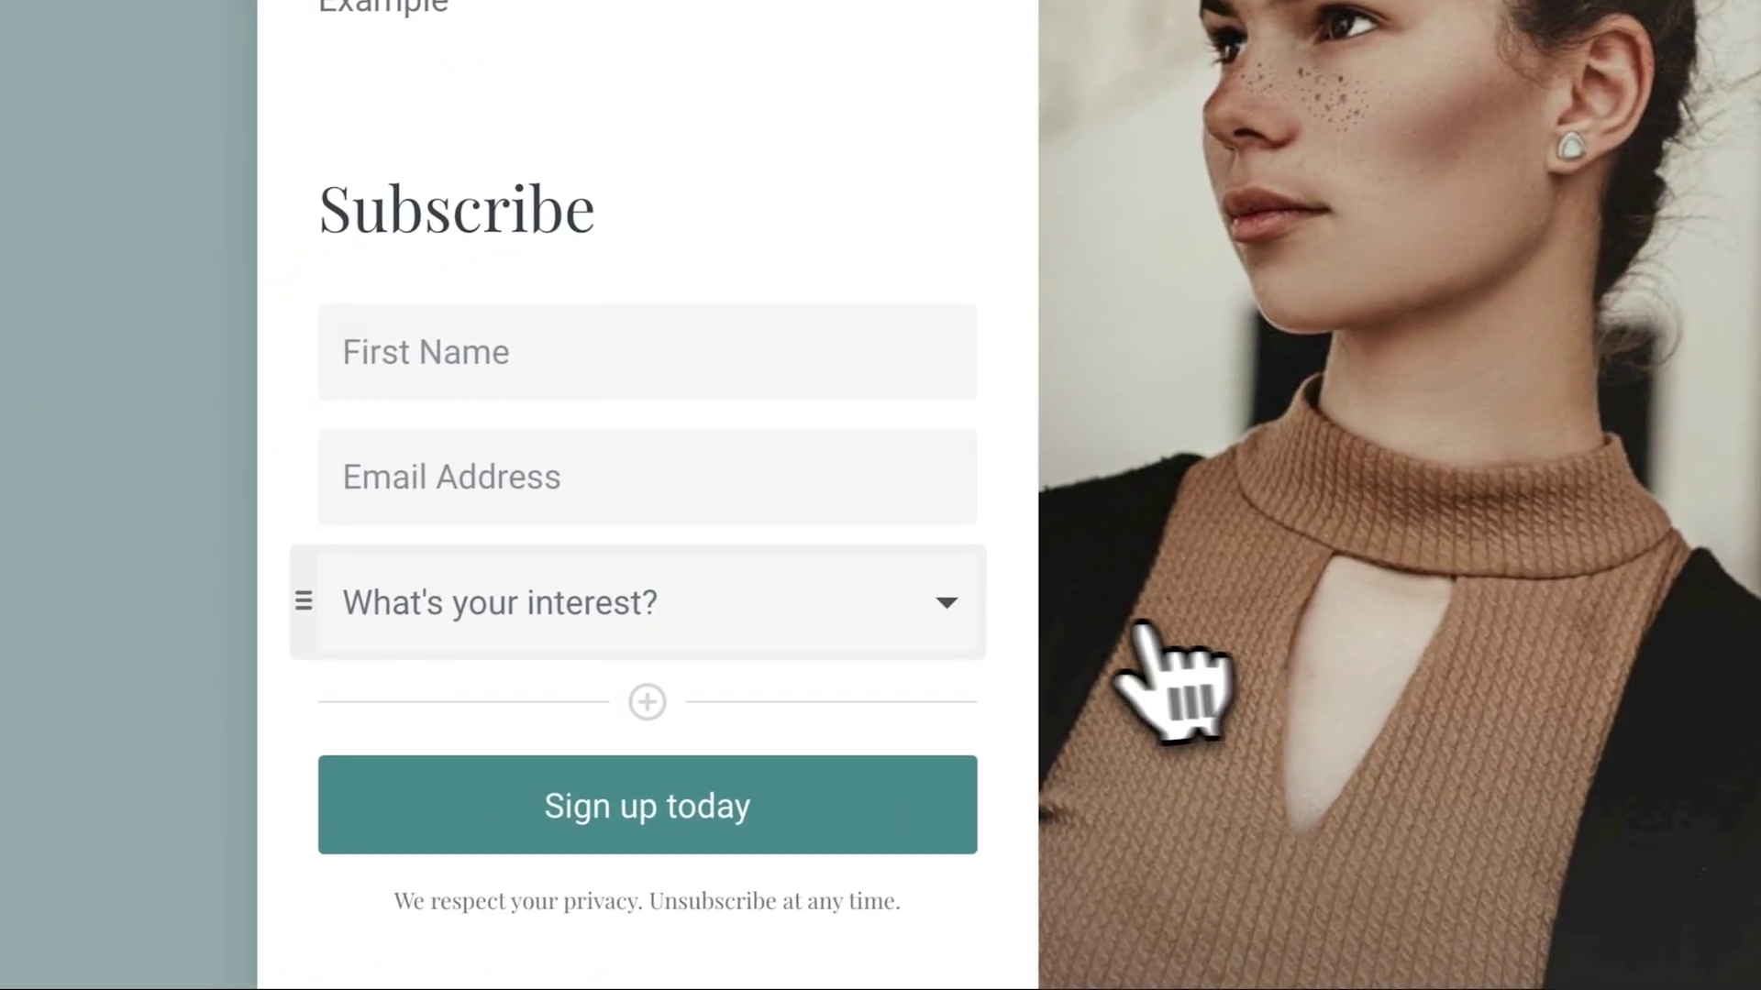
pyautogui.click(972, 610)
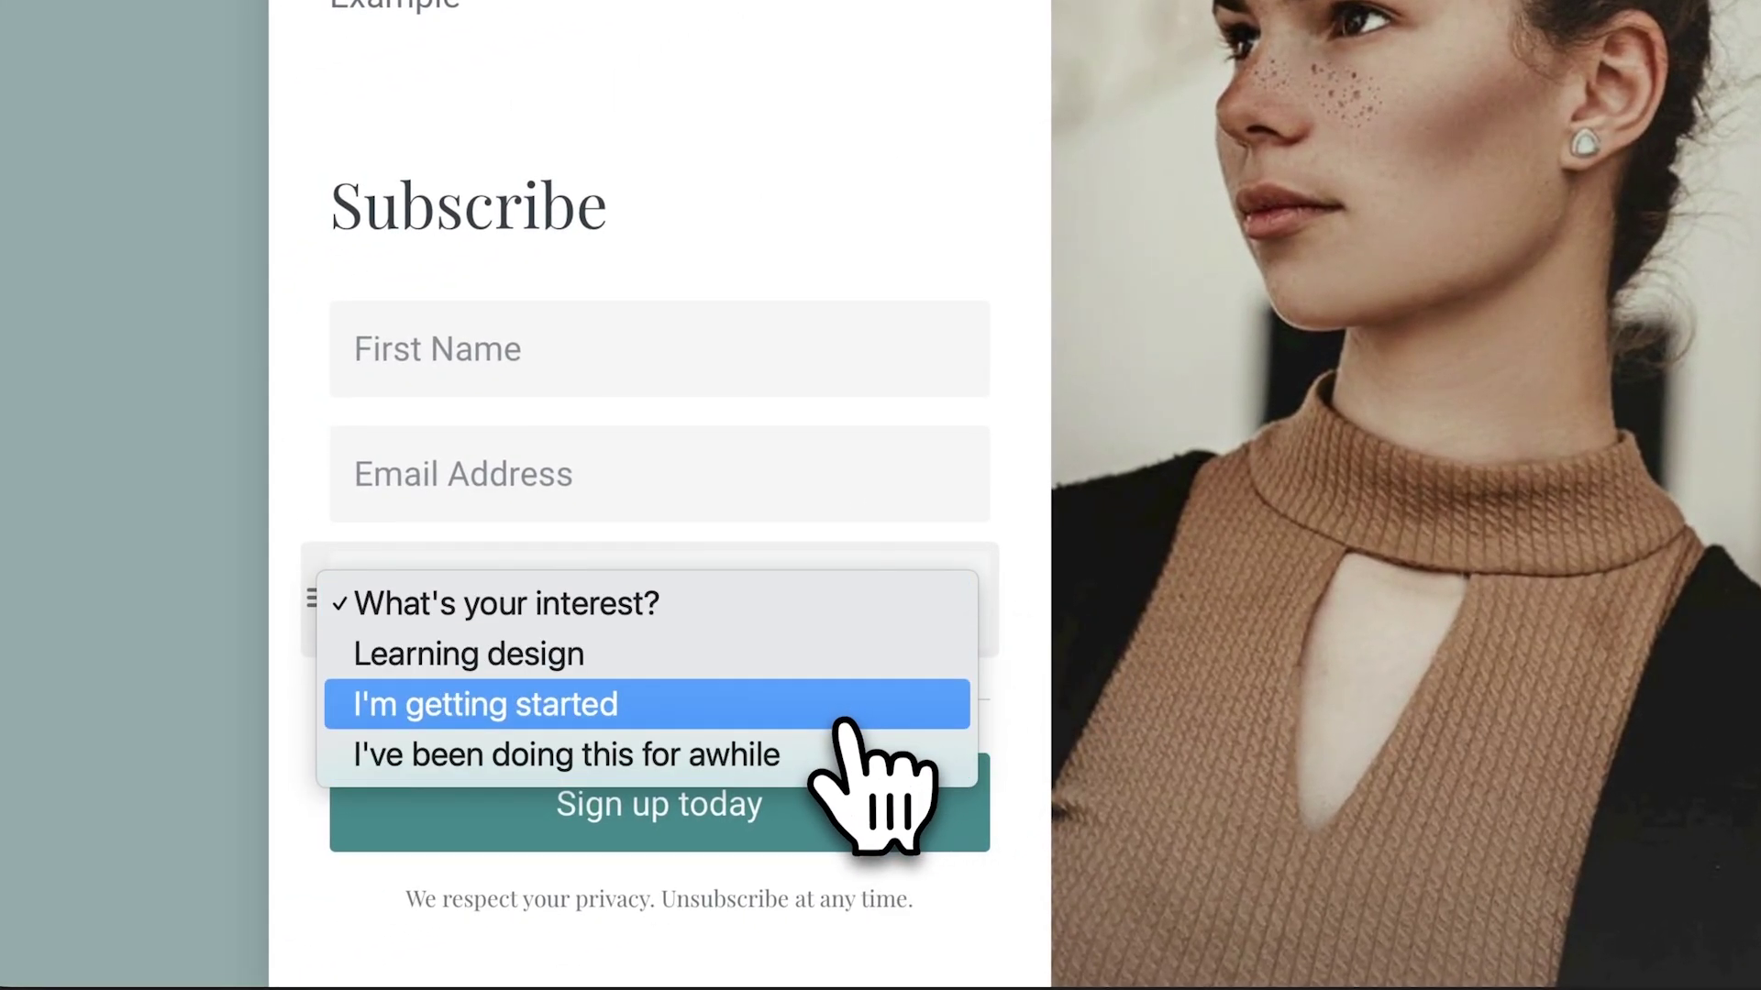
pyautogui.click(849, 386)
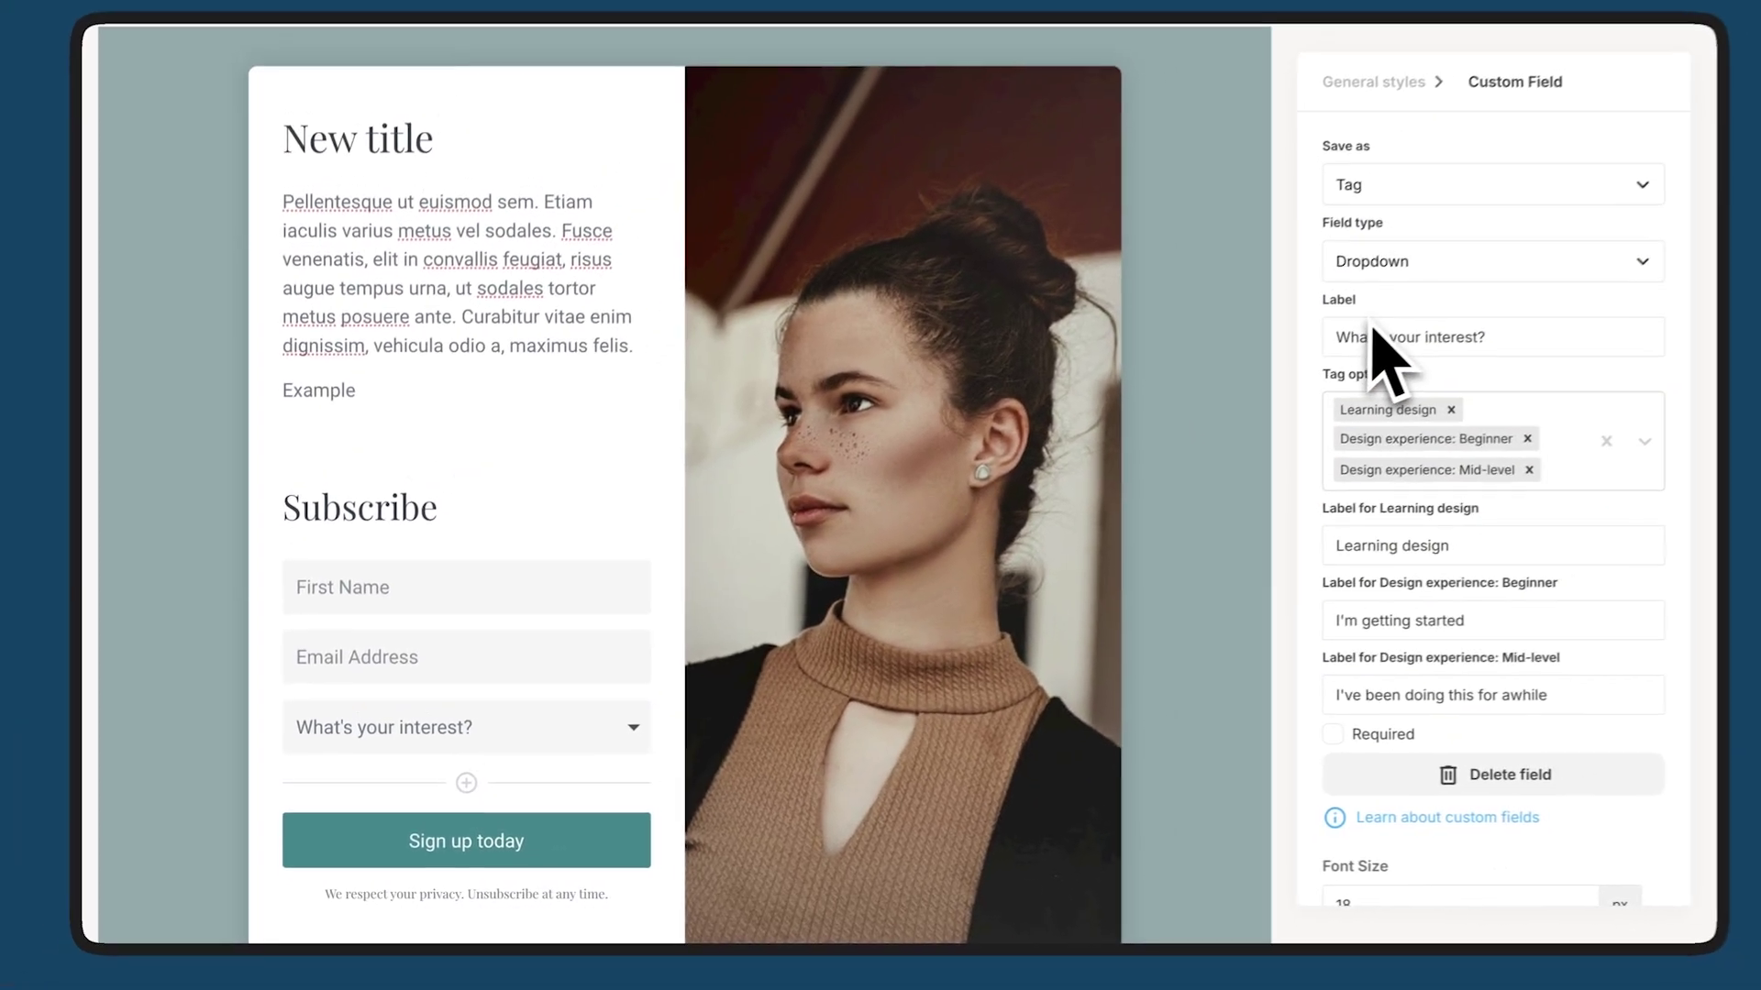
# Step: Open the landing page photo in the image editor, look through its color adjustments and filters, and finish without altering the photo
pyautogui.scroll(-1, 1018, 394)
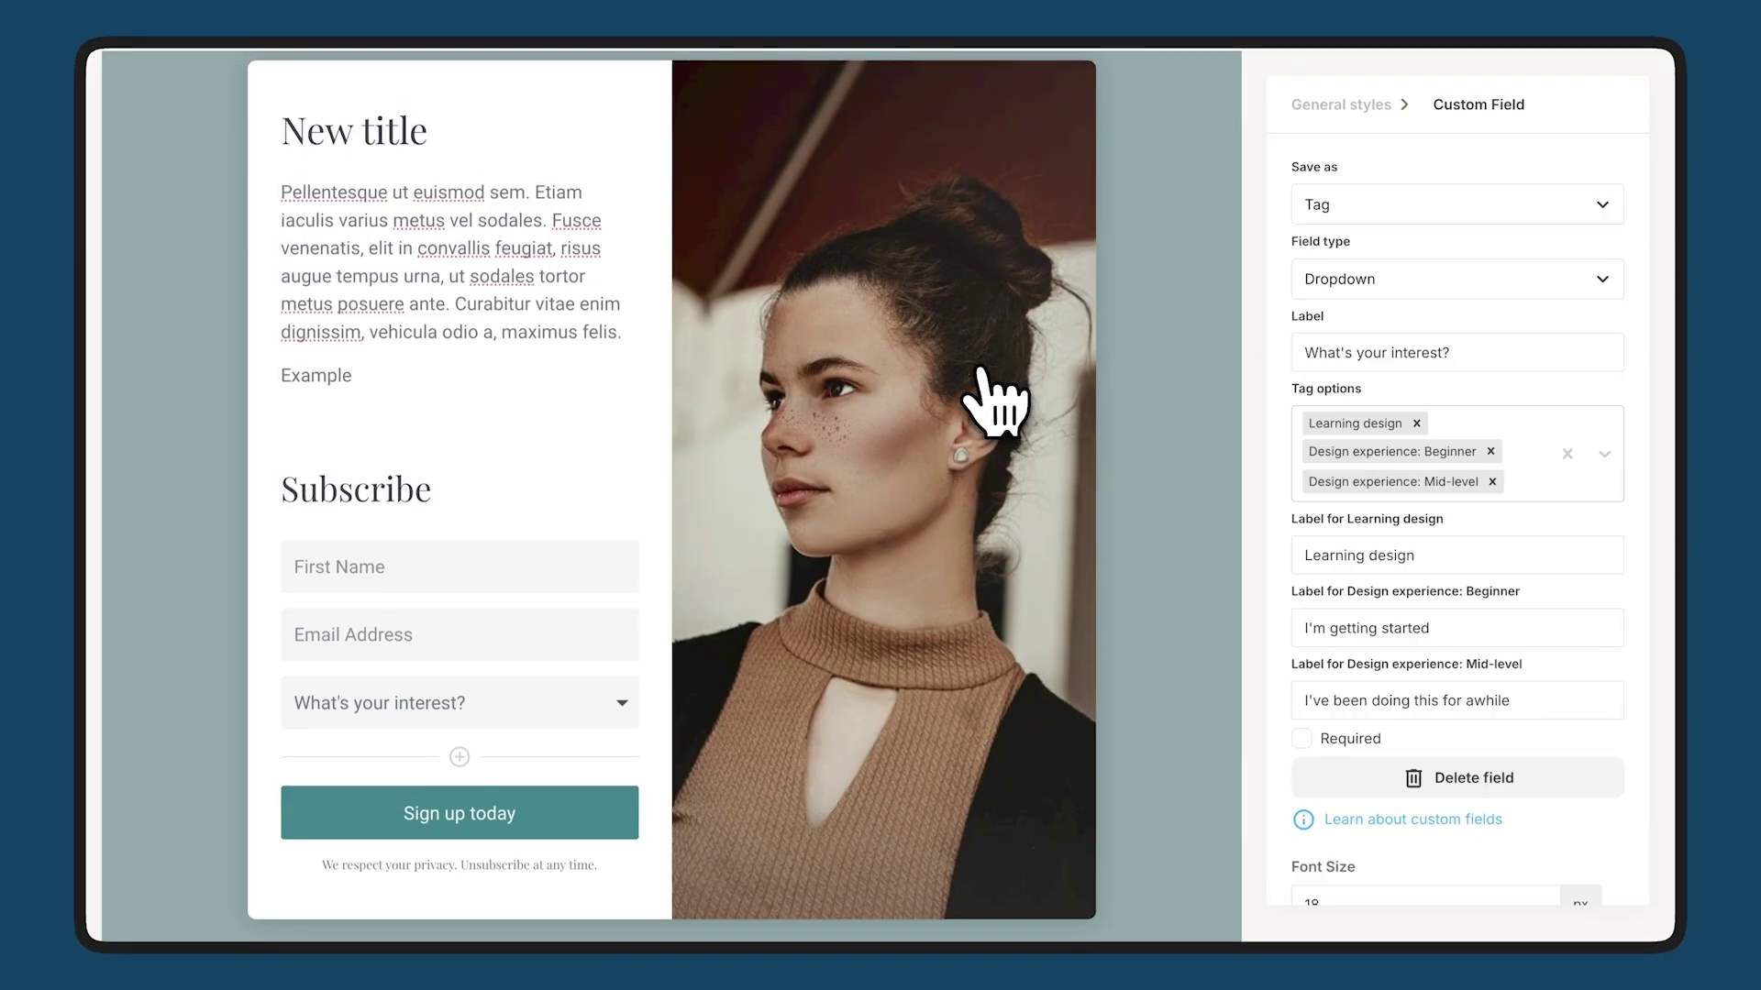
pyautogui.click(874, 449)
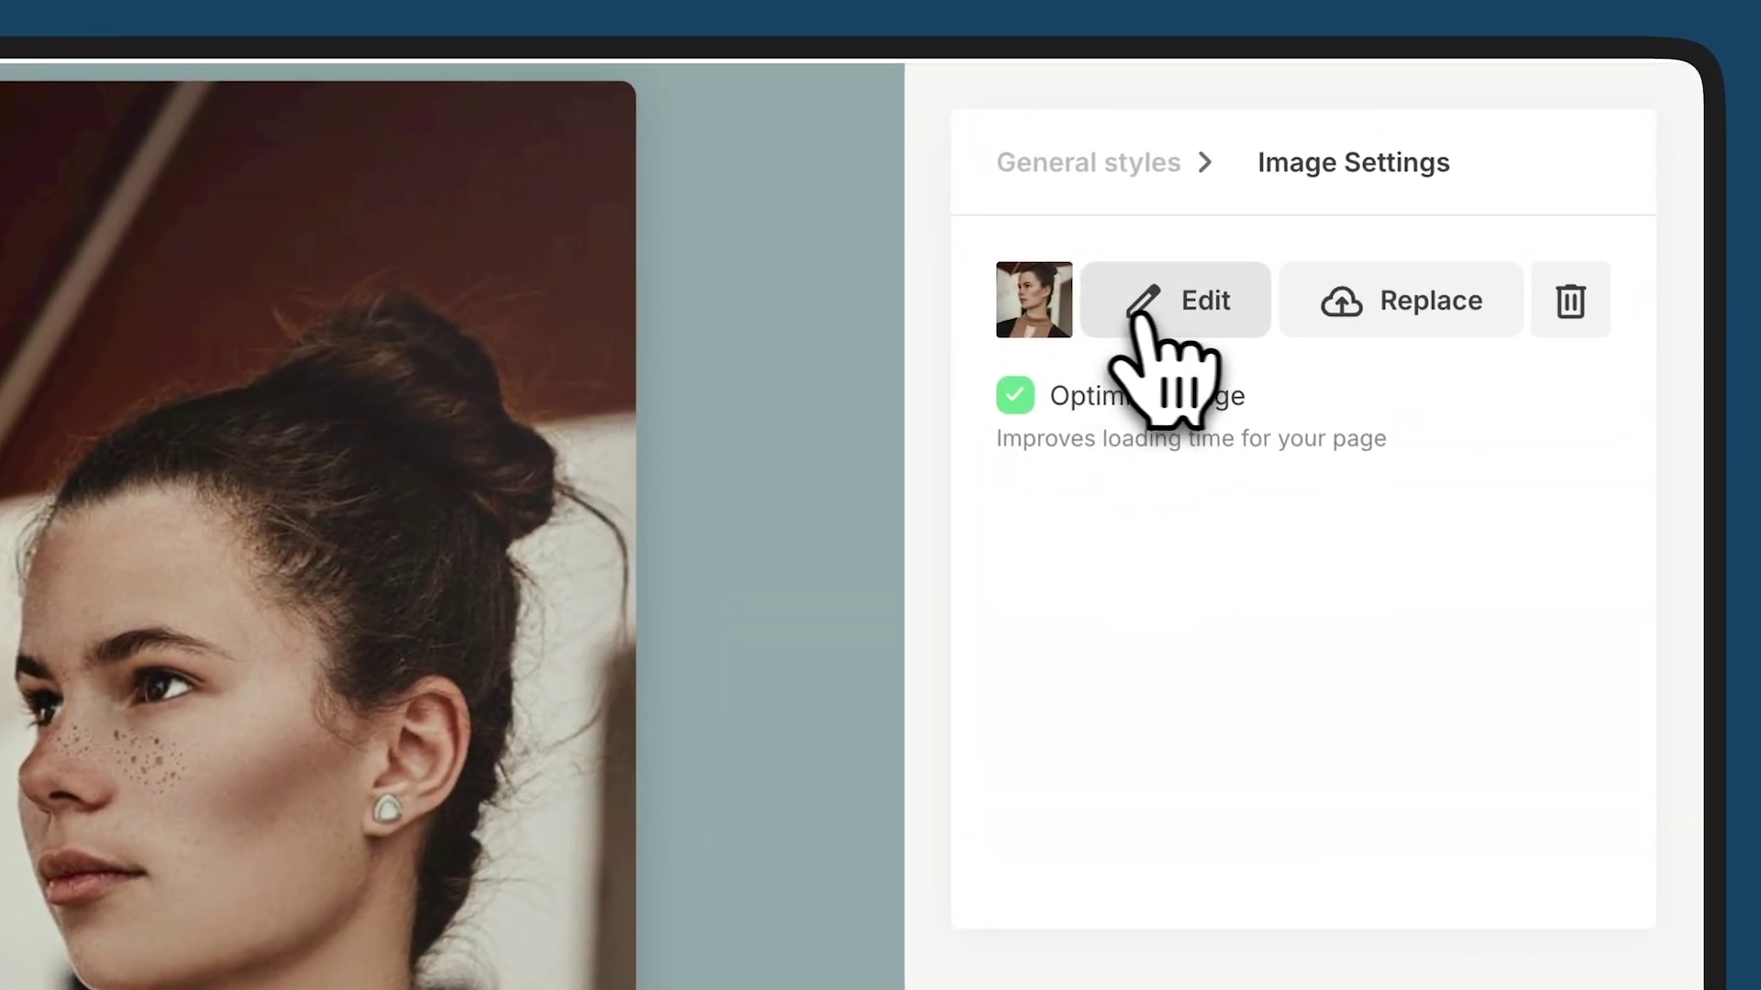
pyautogui.click(1140, 310)
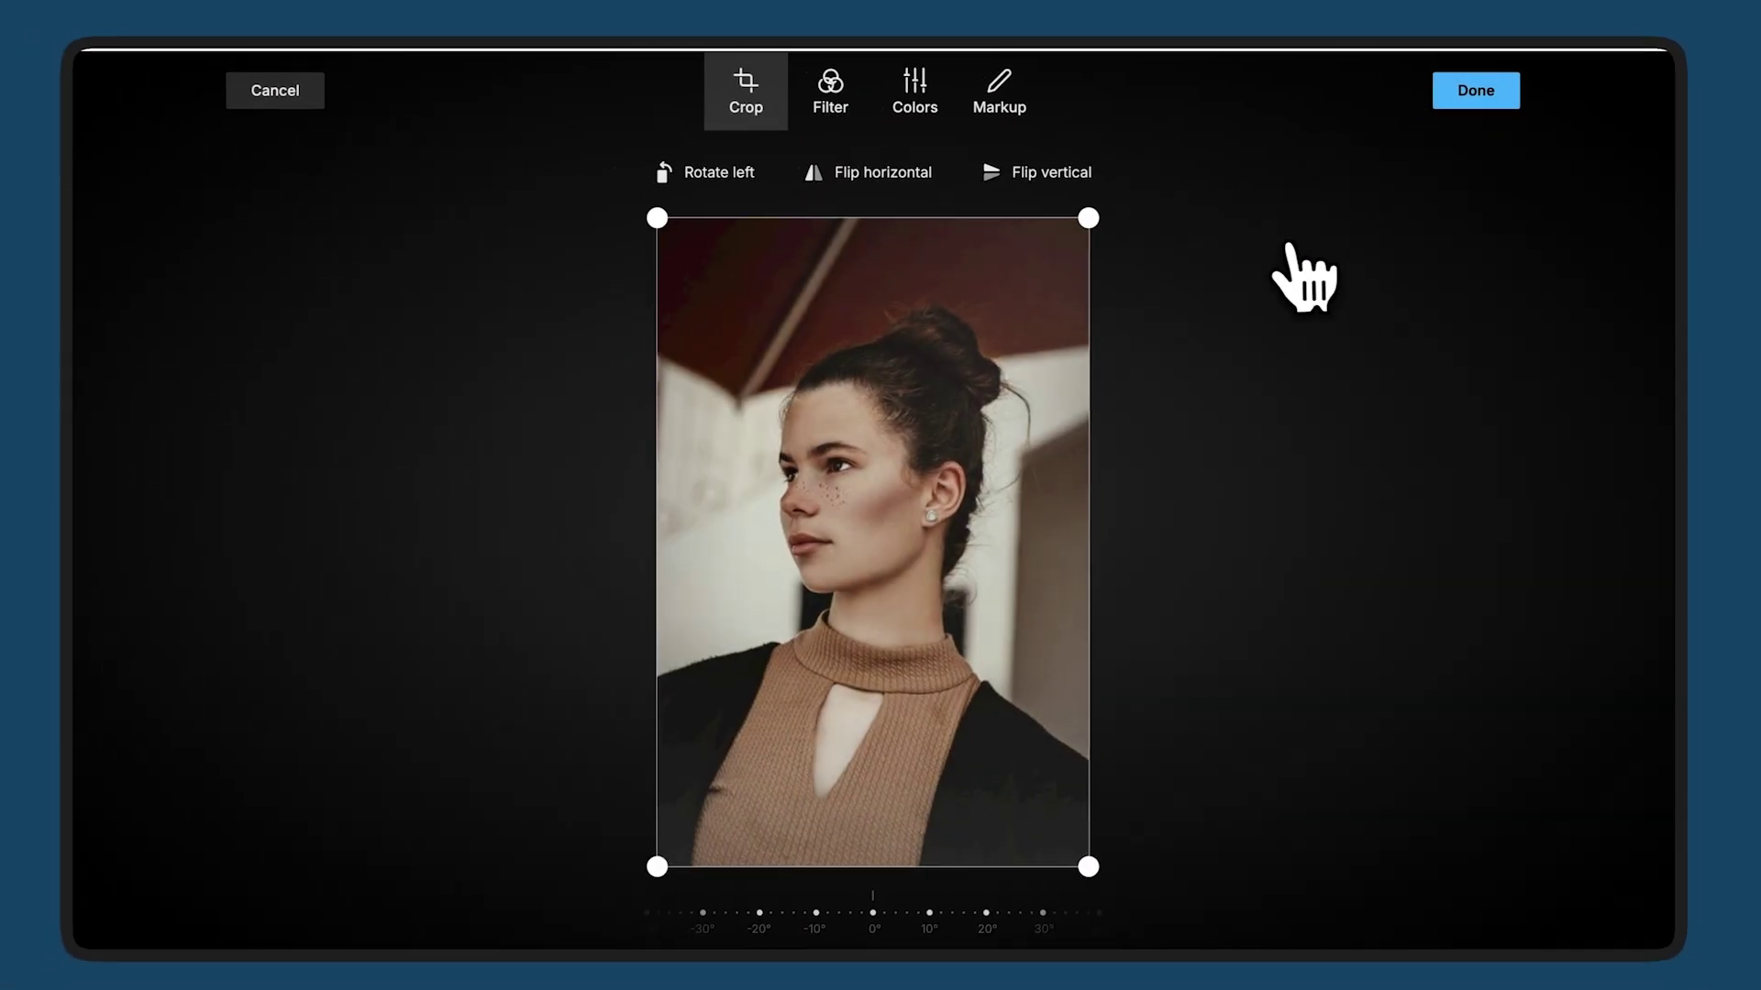
pyautogui.click(925, 103)
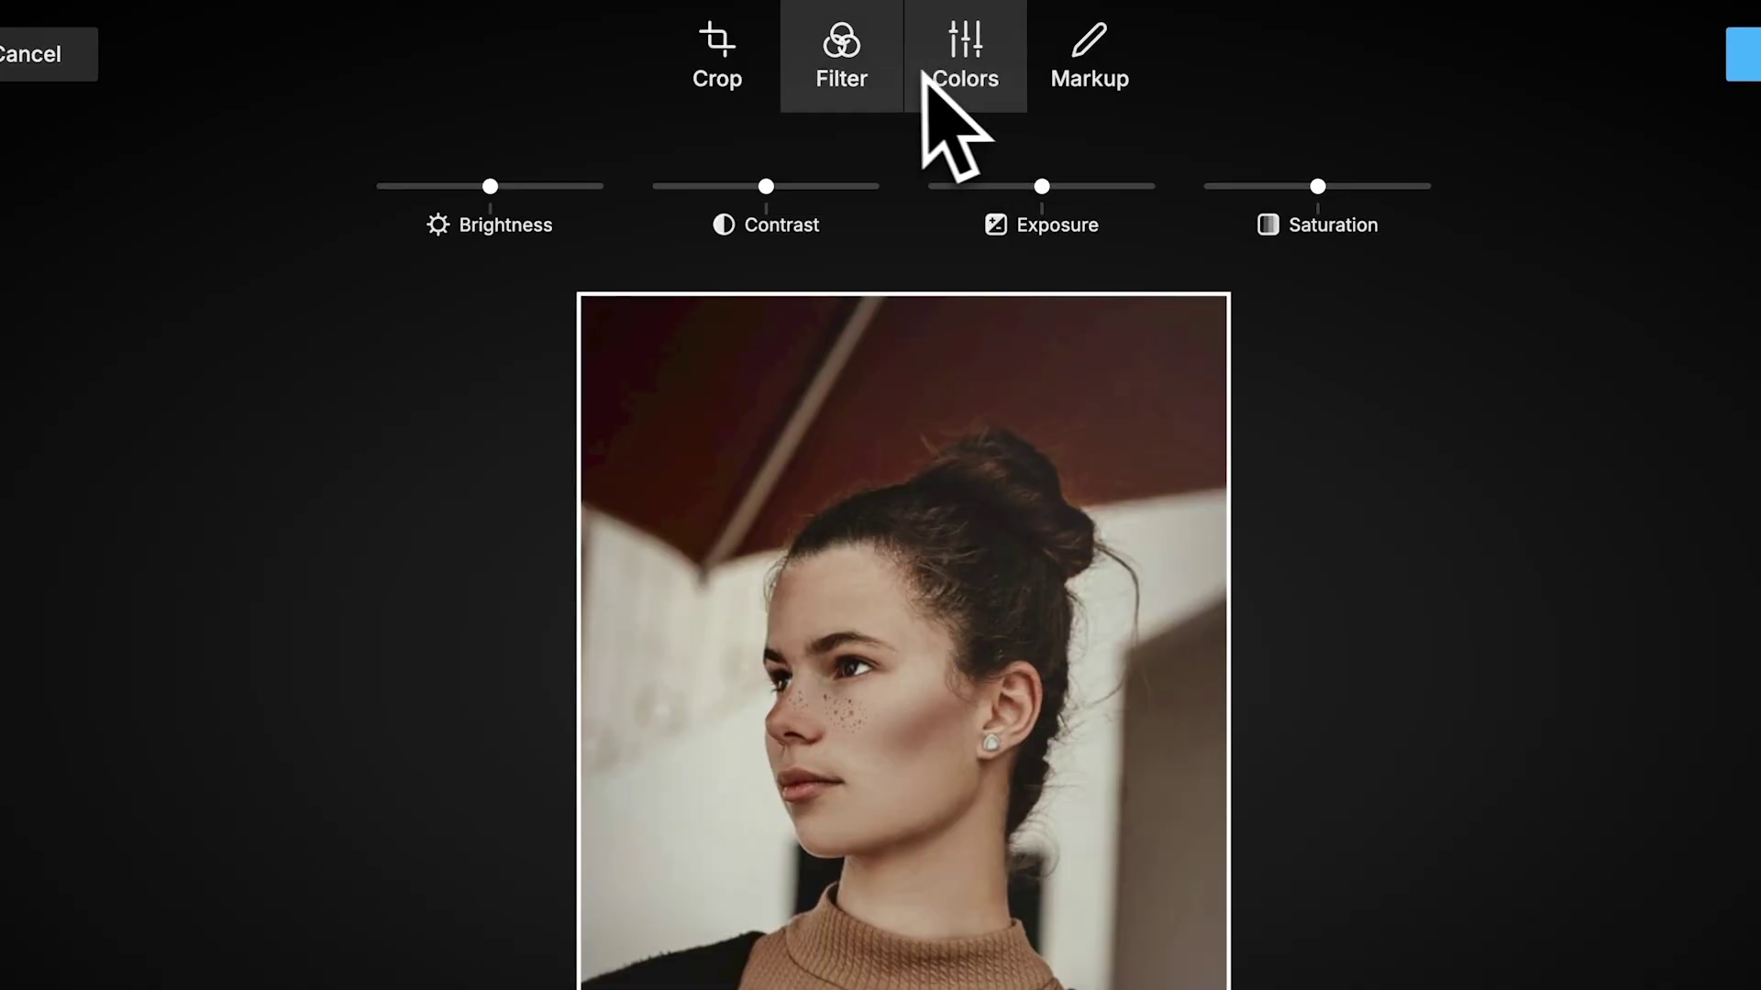
pyautogui.click(891, 71)
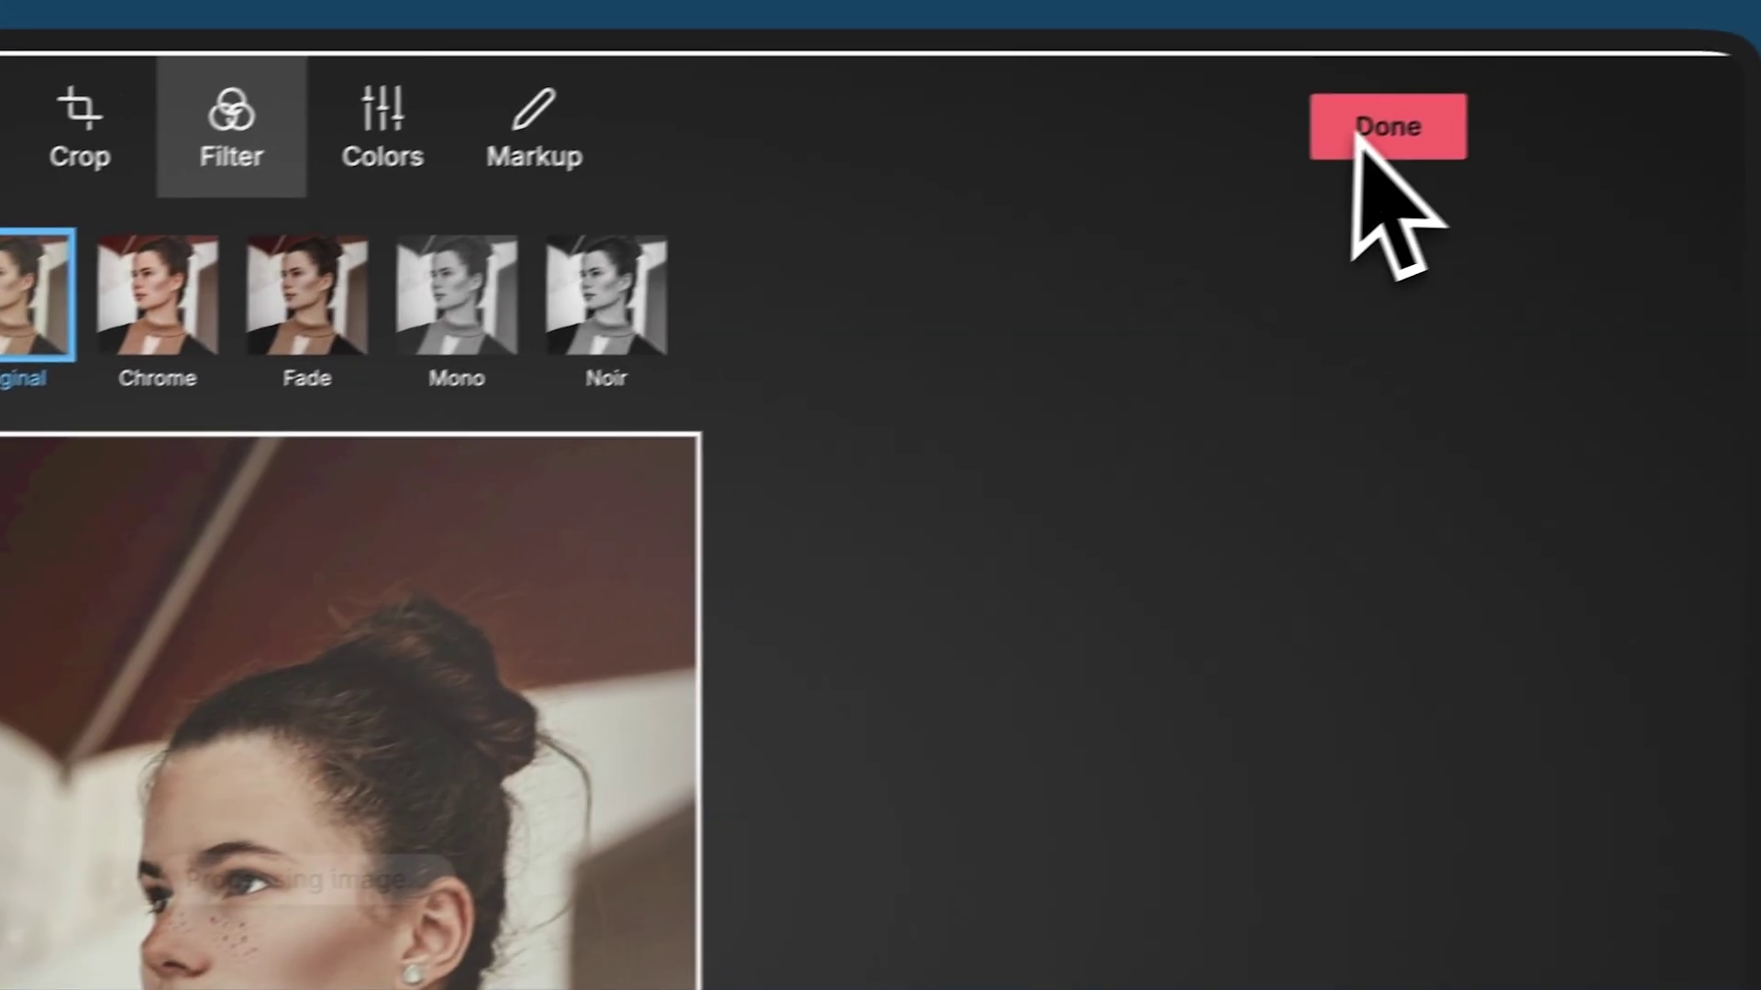
pyautogui.click(1743, 55)
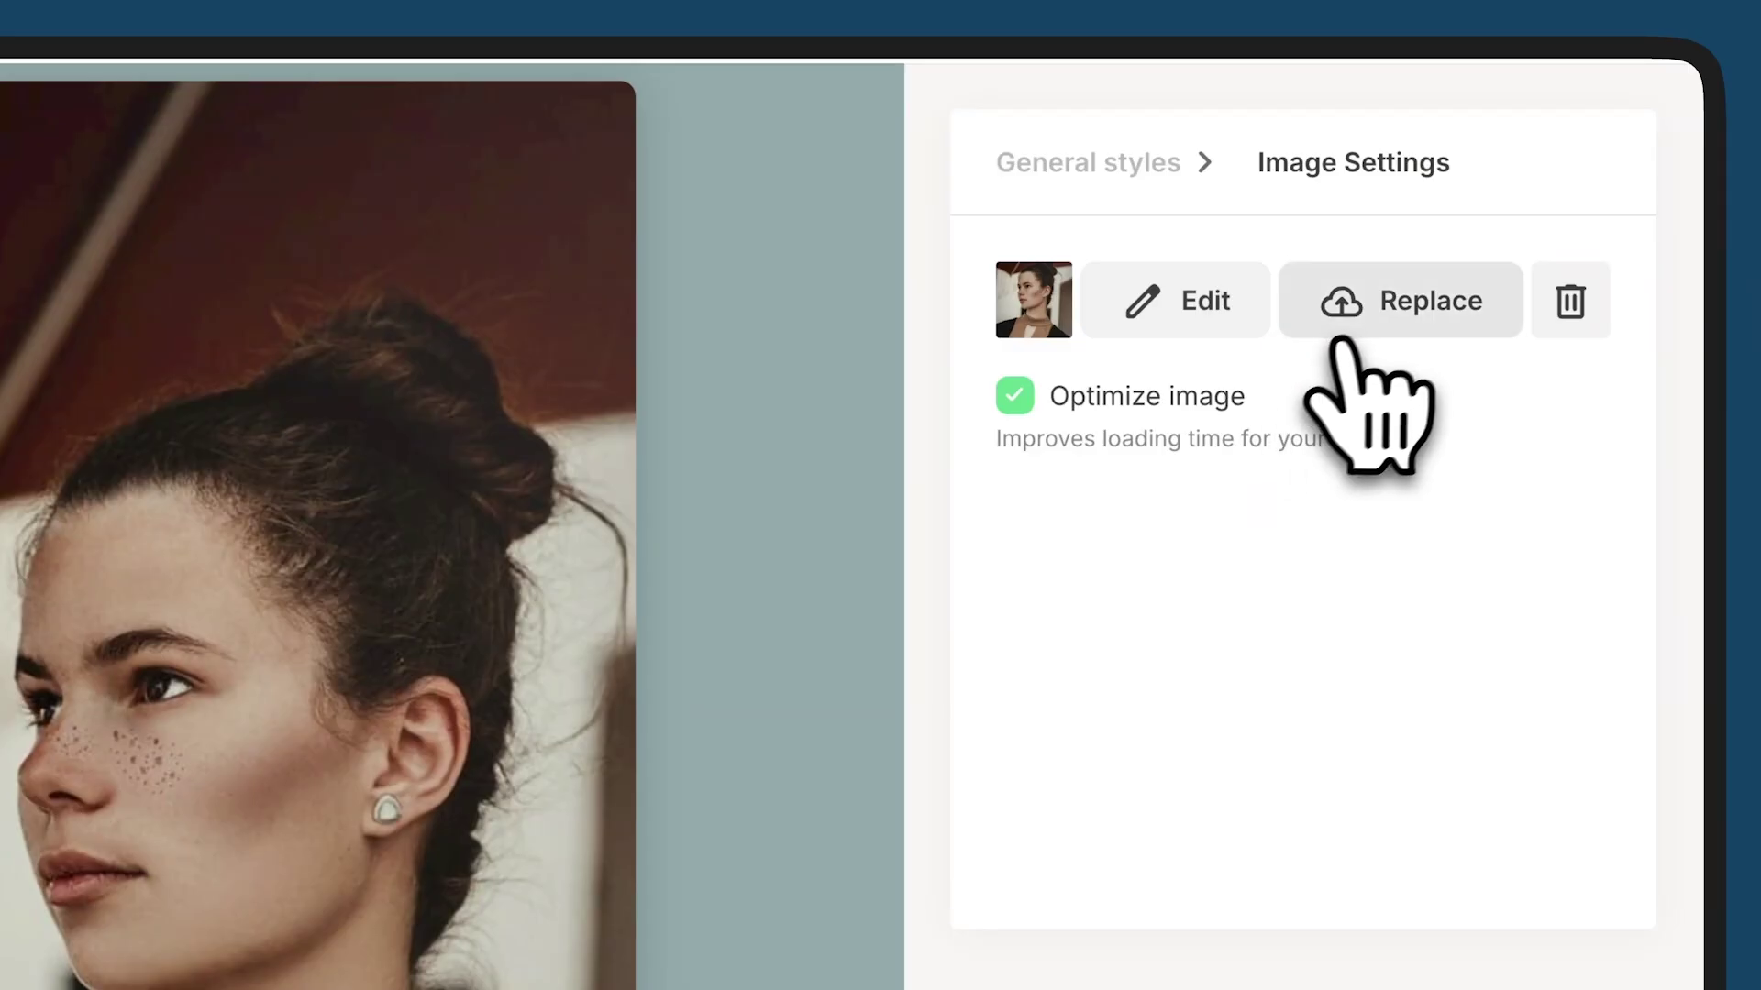
# Step: Replace the landing page photo with the Unsplash image of a hand holding a memory card beside a tablet
pyautogui.click(1376, 309)
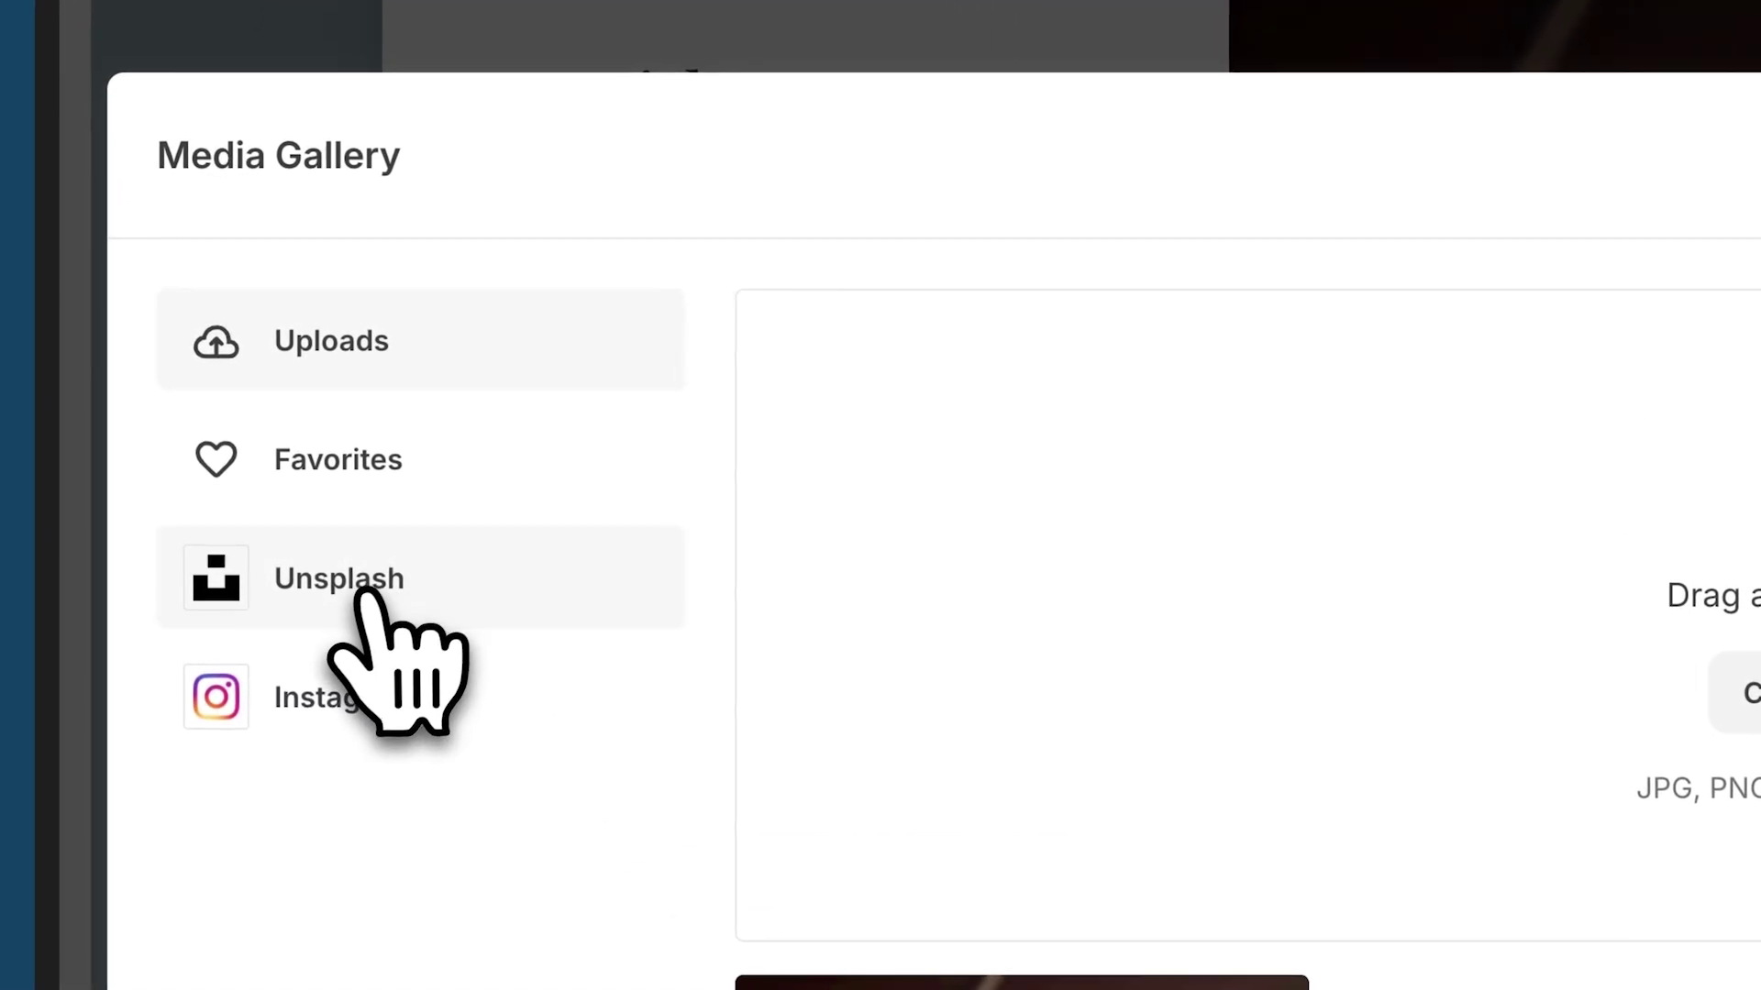
pyautogui.click(360, 591)
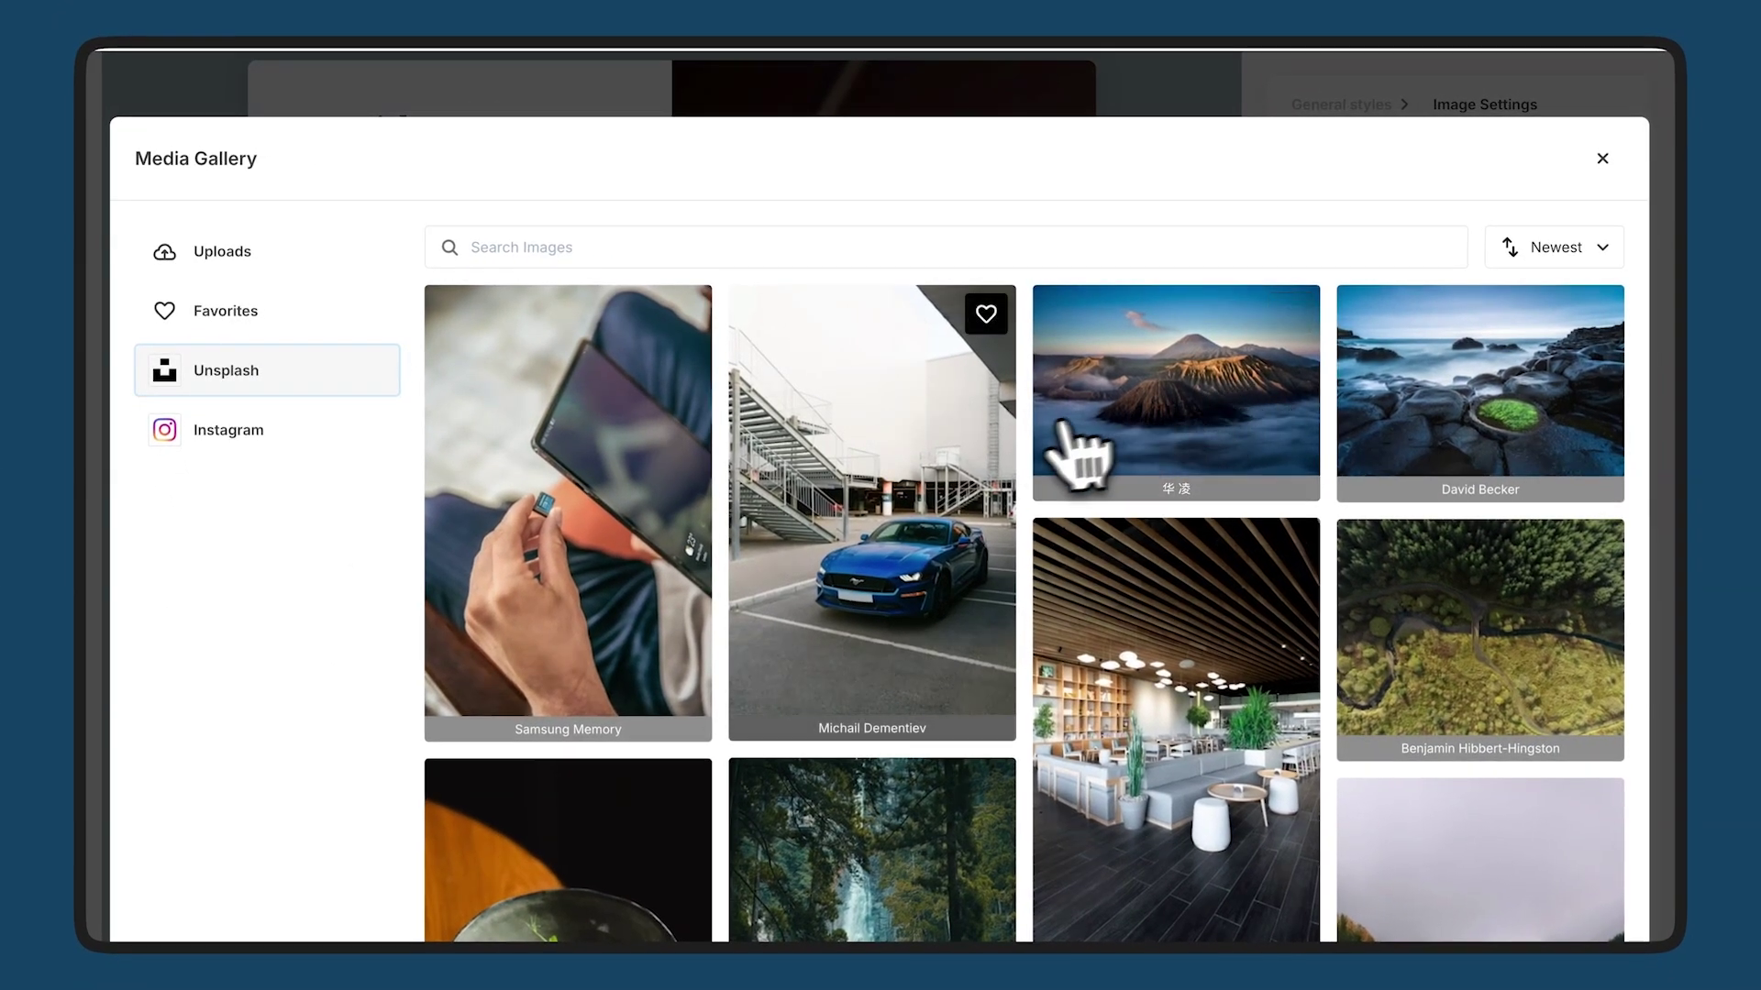
pyautogui.click(649, 529)
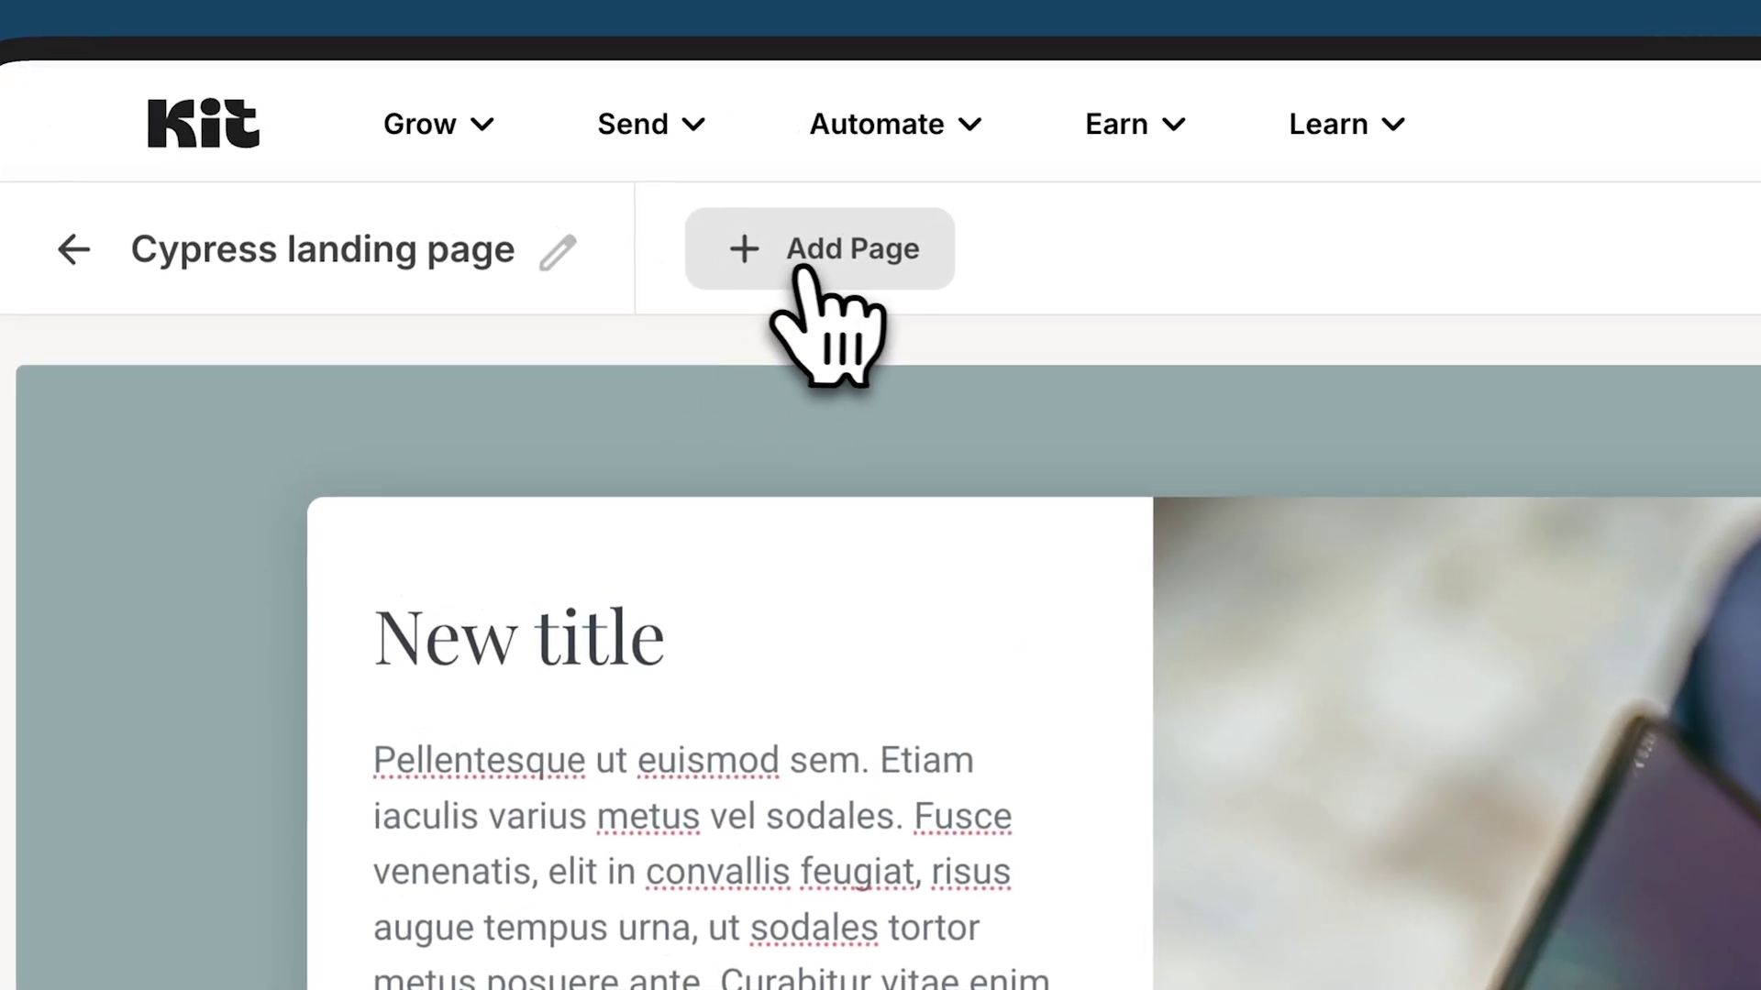
# Step: Add a Thank You page to the landing page, revisit the main page, and return to the Thank You page
pyautogui.click(825, 266)
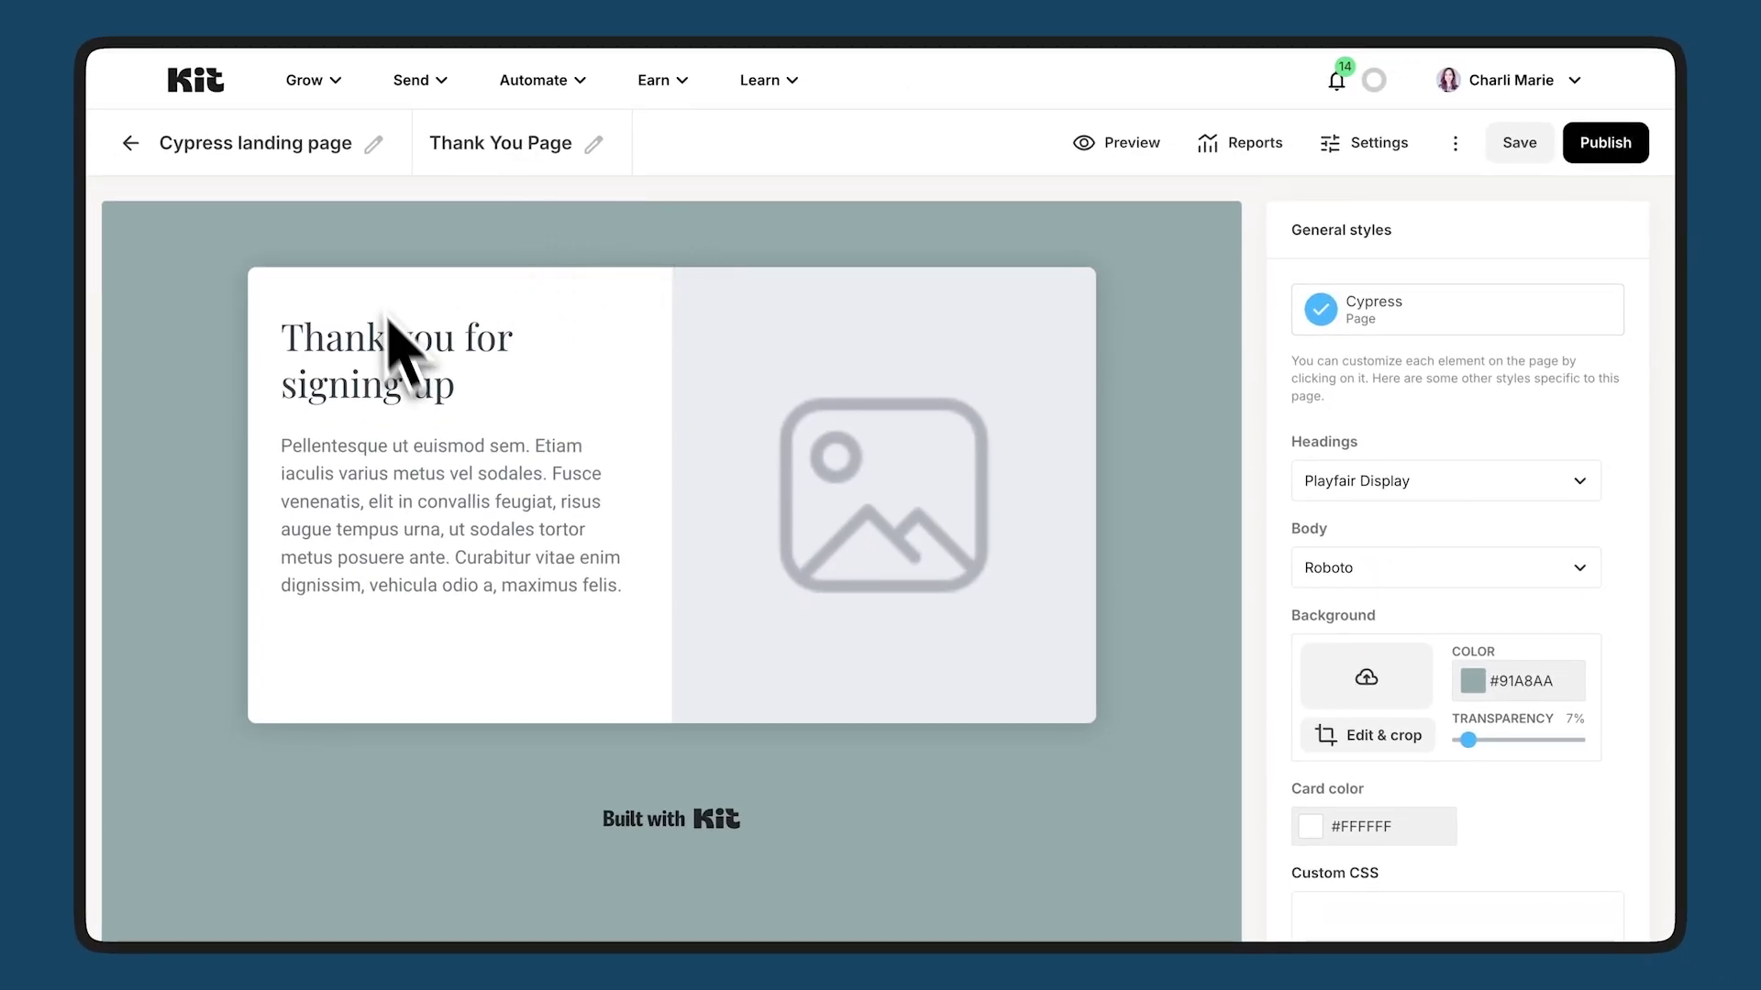
pyautogui.click(319, 161)
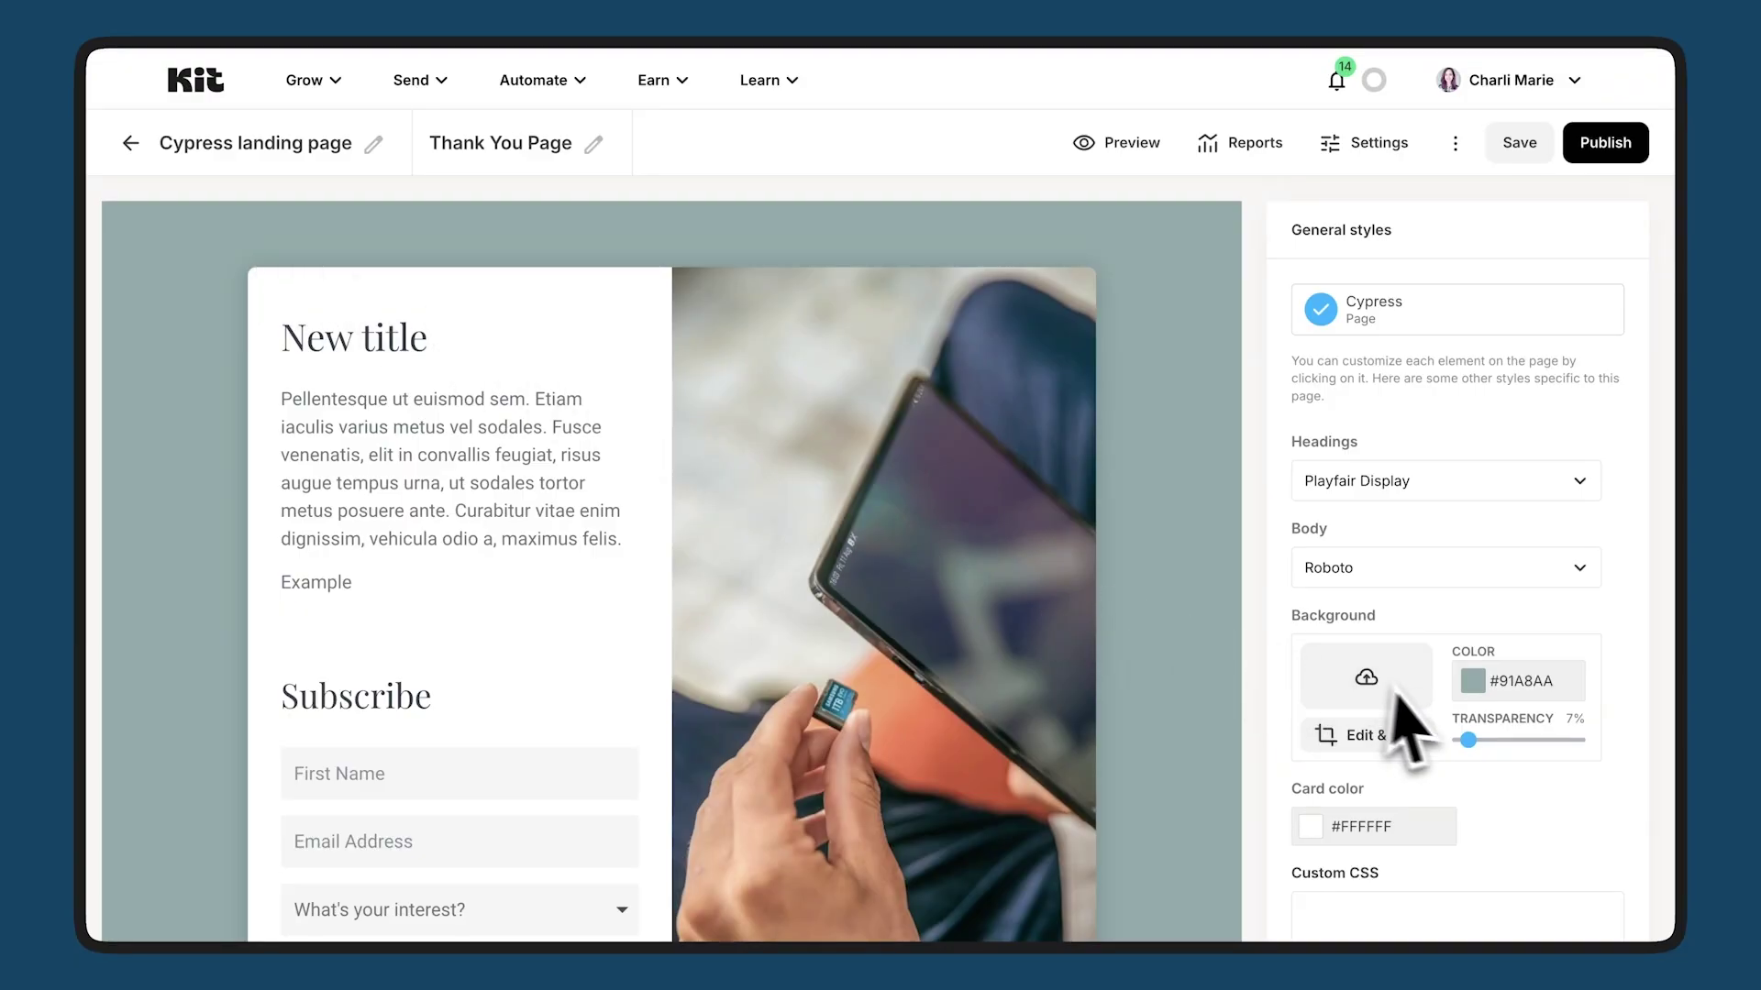
pyautogui.click(477, 143)
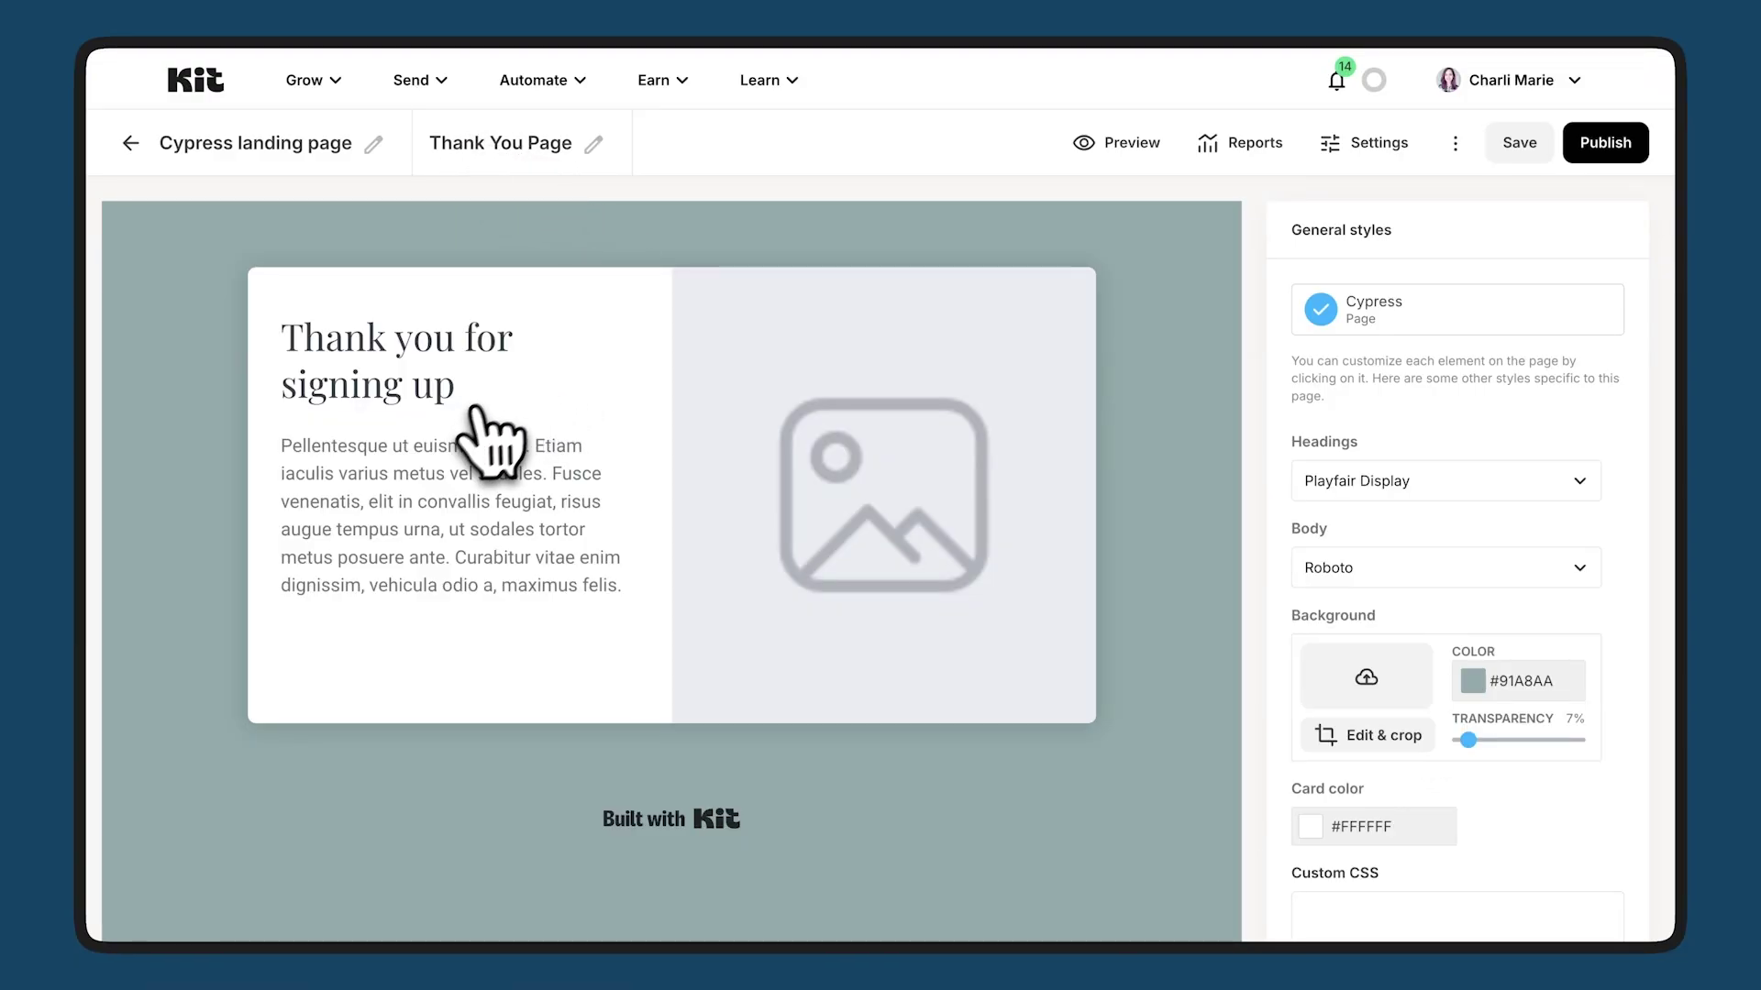
# Step: Fill the Thank You page's image placeholder with the Unsplash photo of a lounge with a slatted wooden ceiling
pyautogui.click(835, 490)
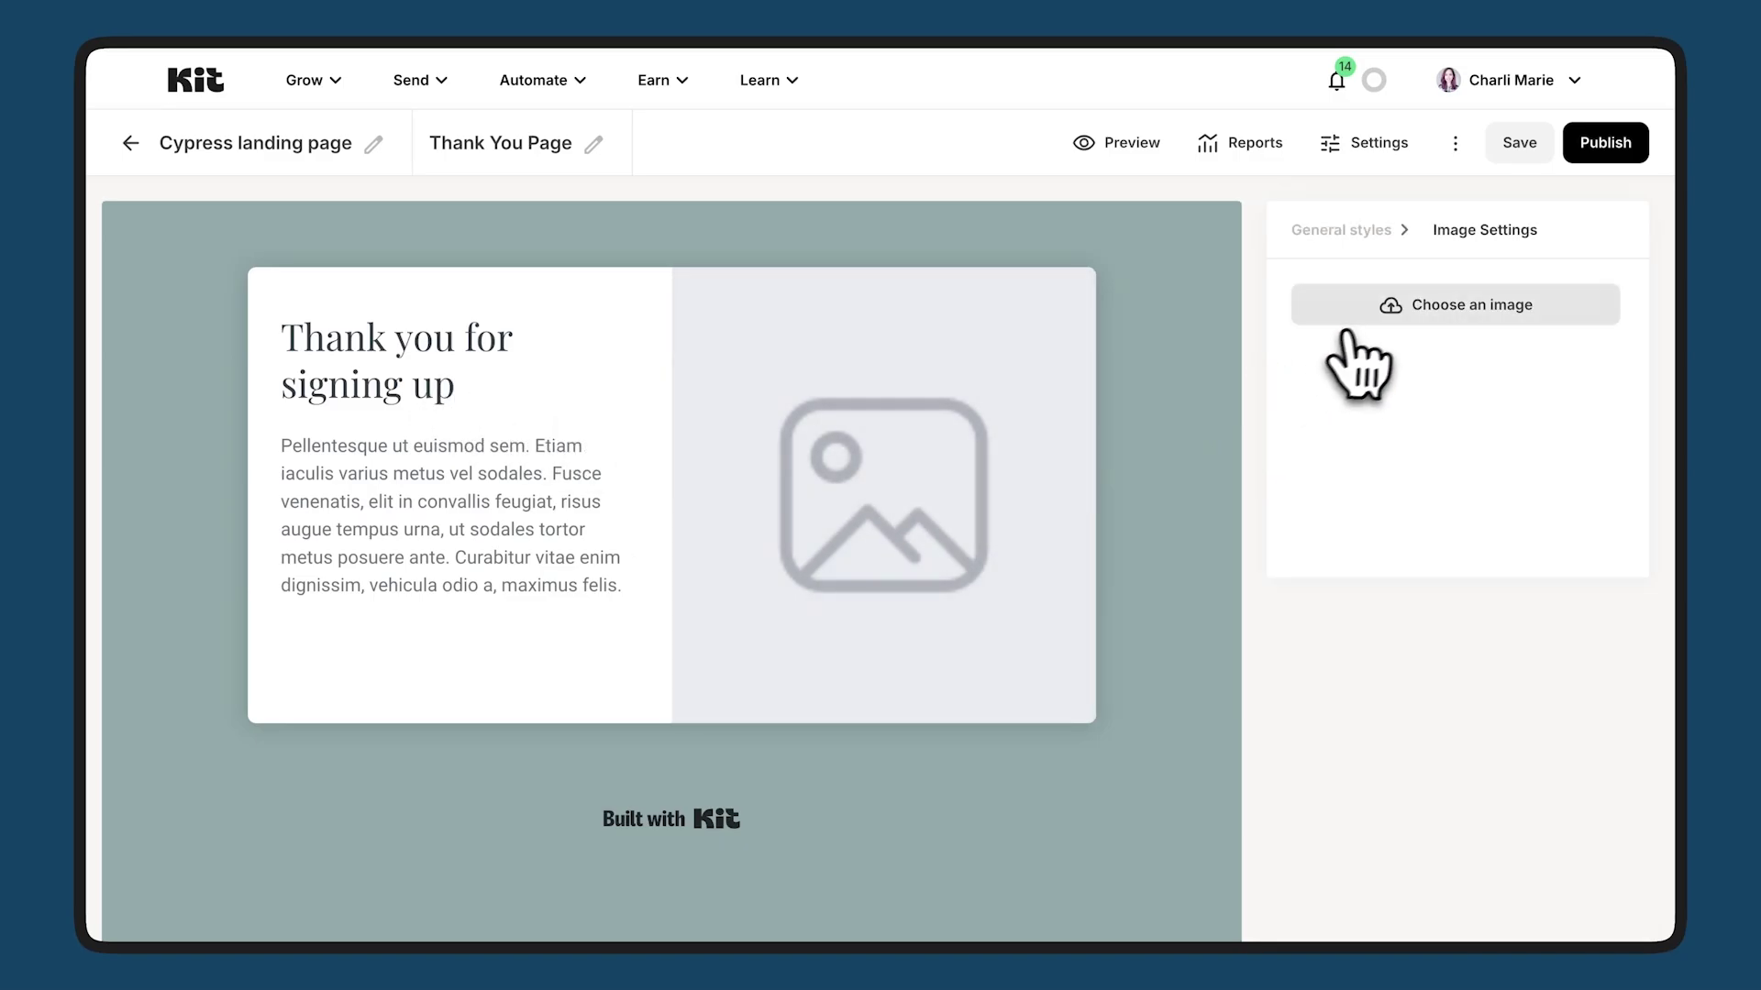
pyautogui.click(1376, 307)
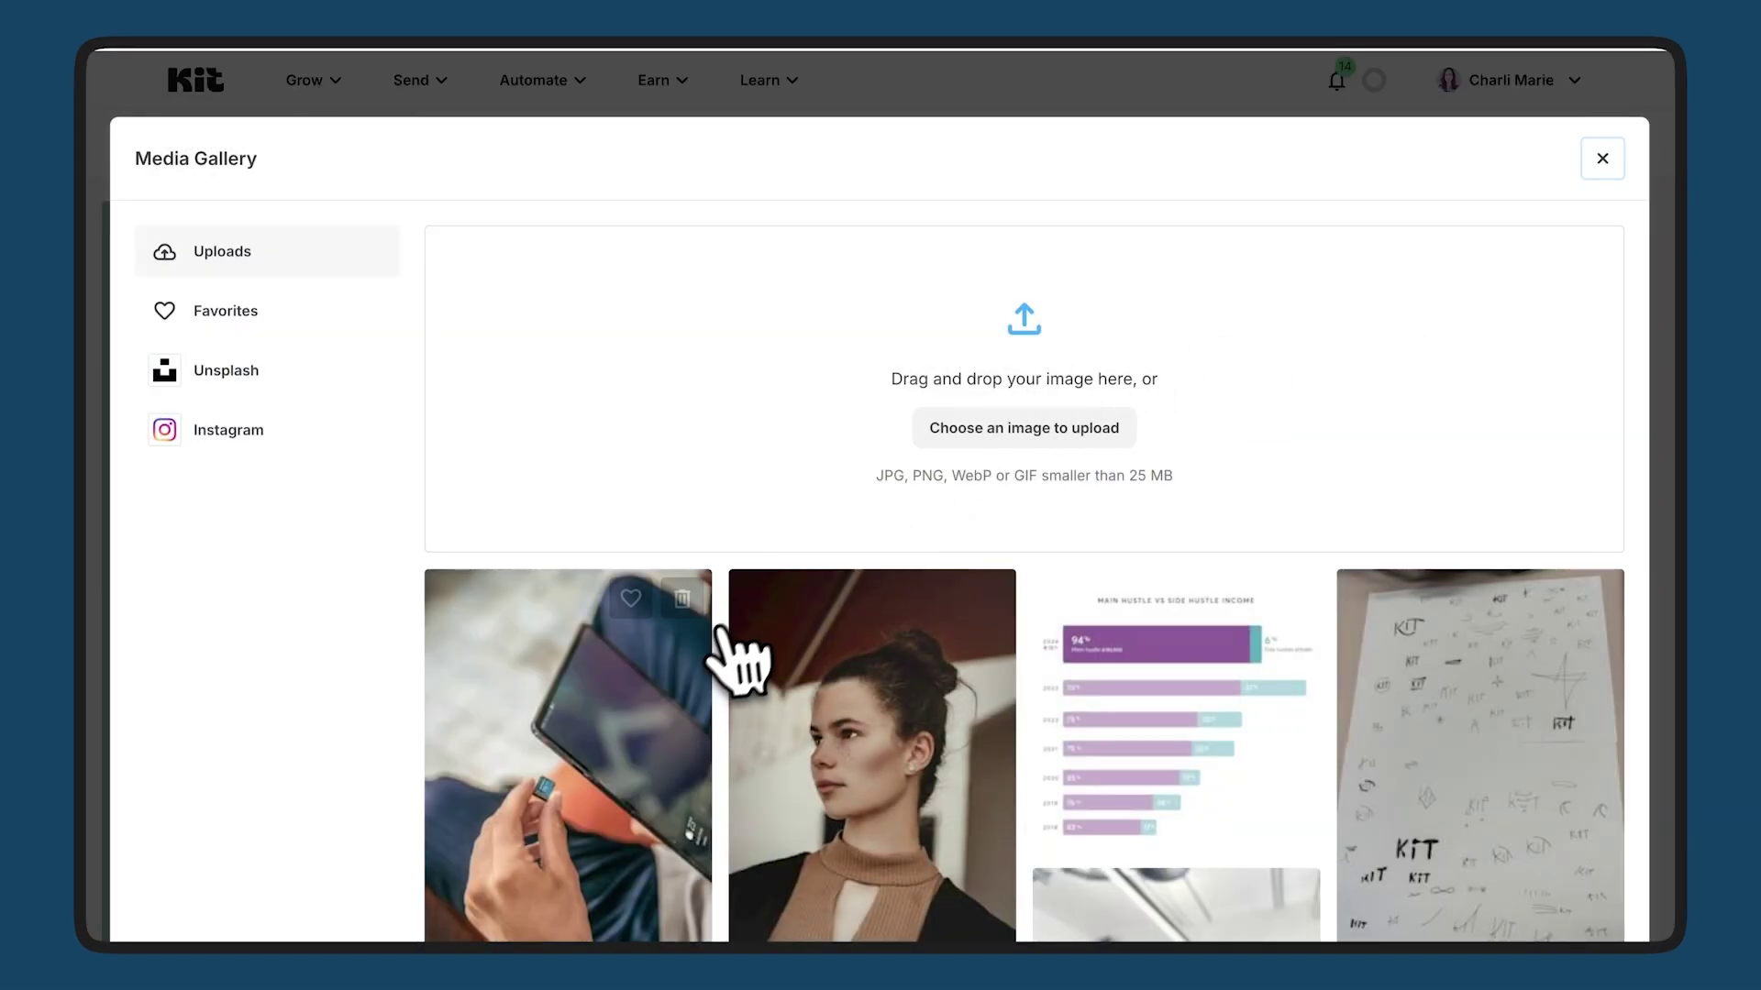
pyautogui.click(294, 378)
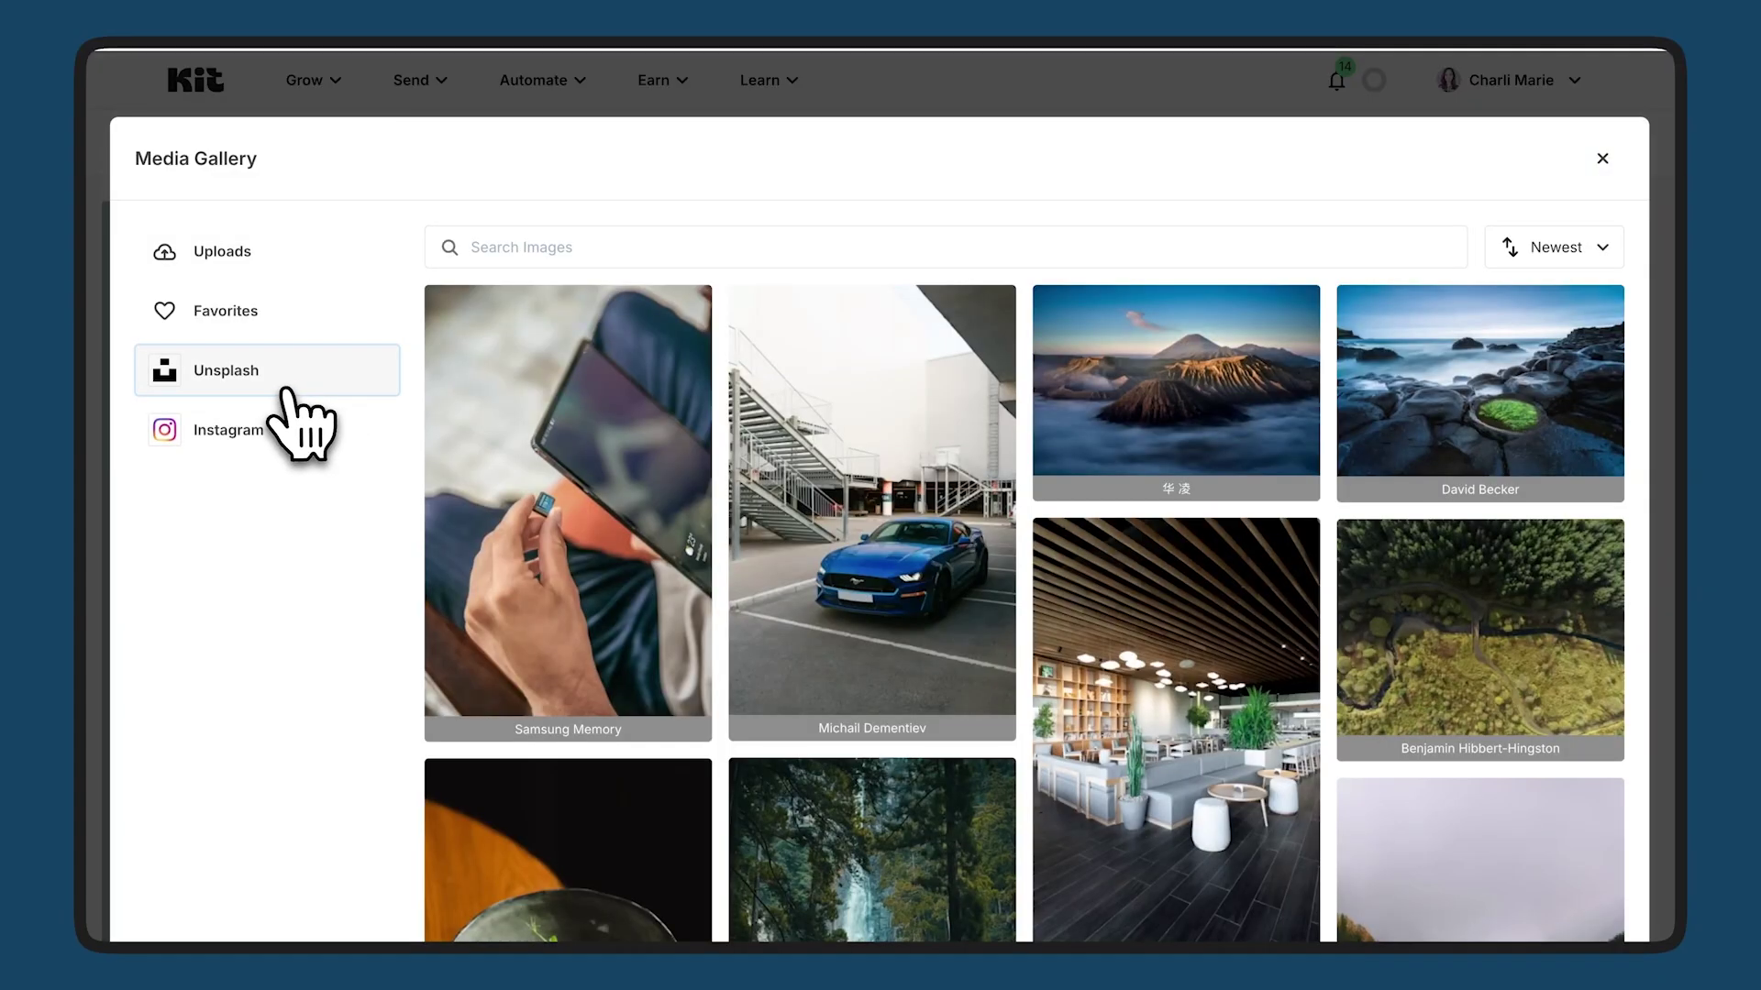
pyautogui.scroll(-3, 759, 480)
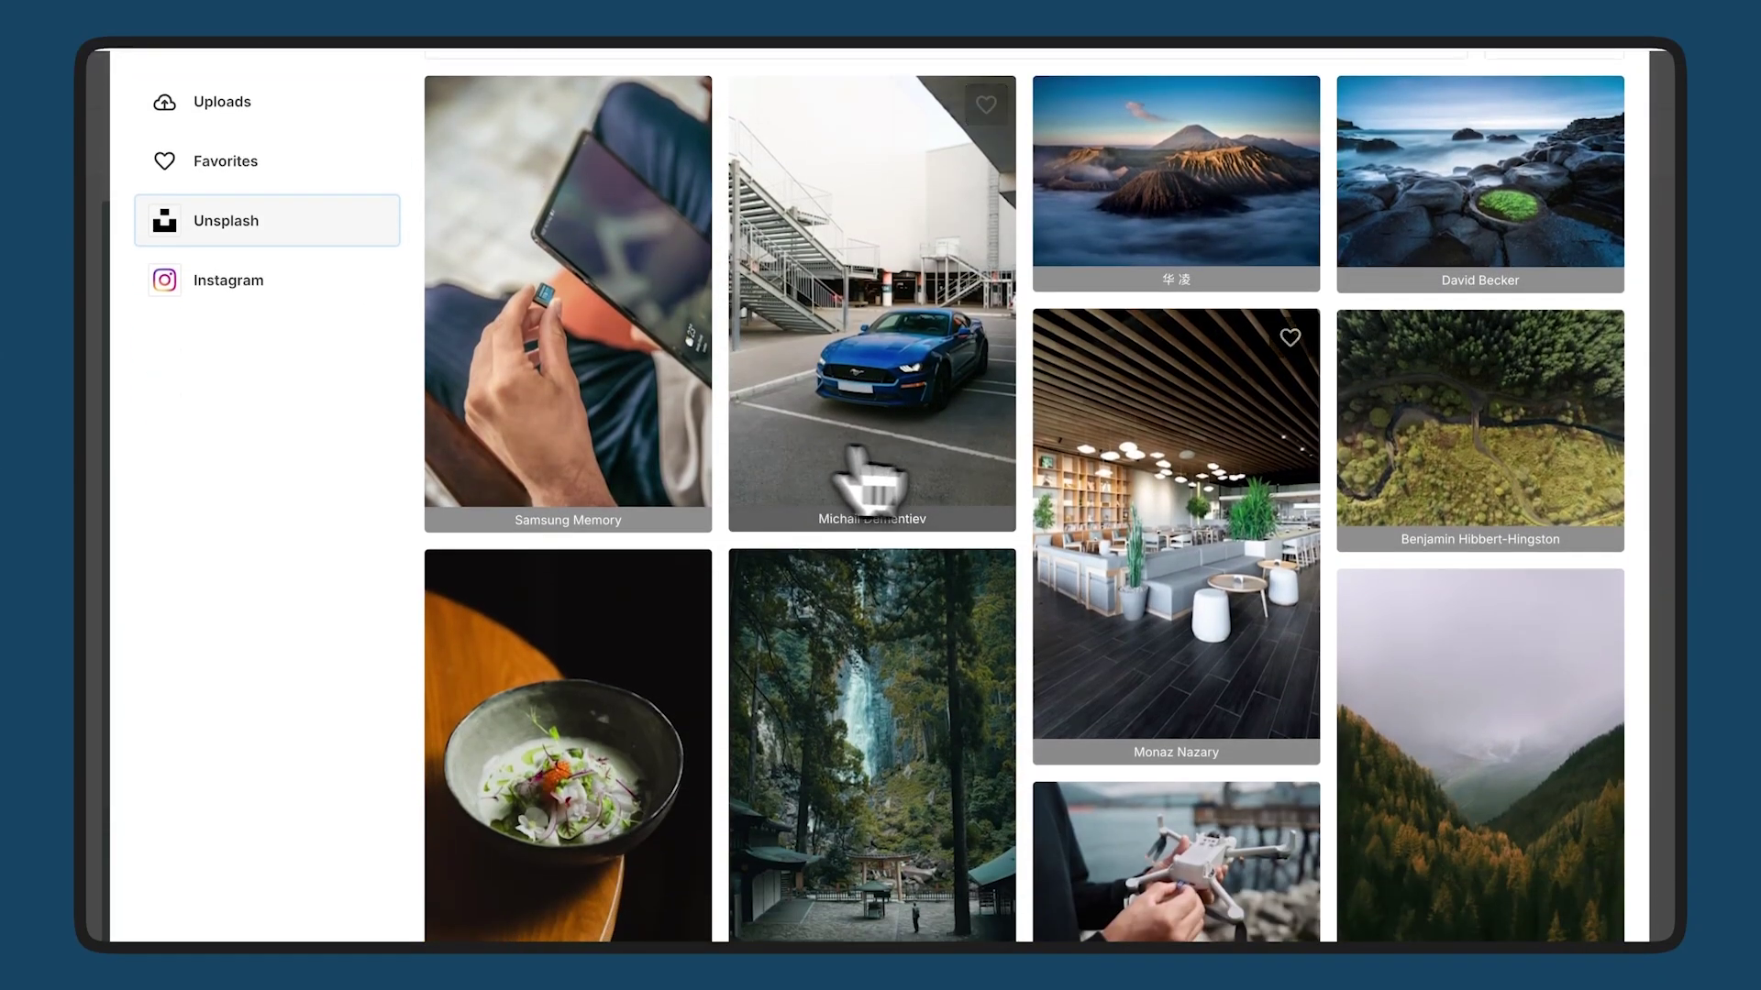
pyautogui.click(1082, 486)
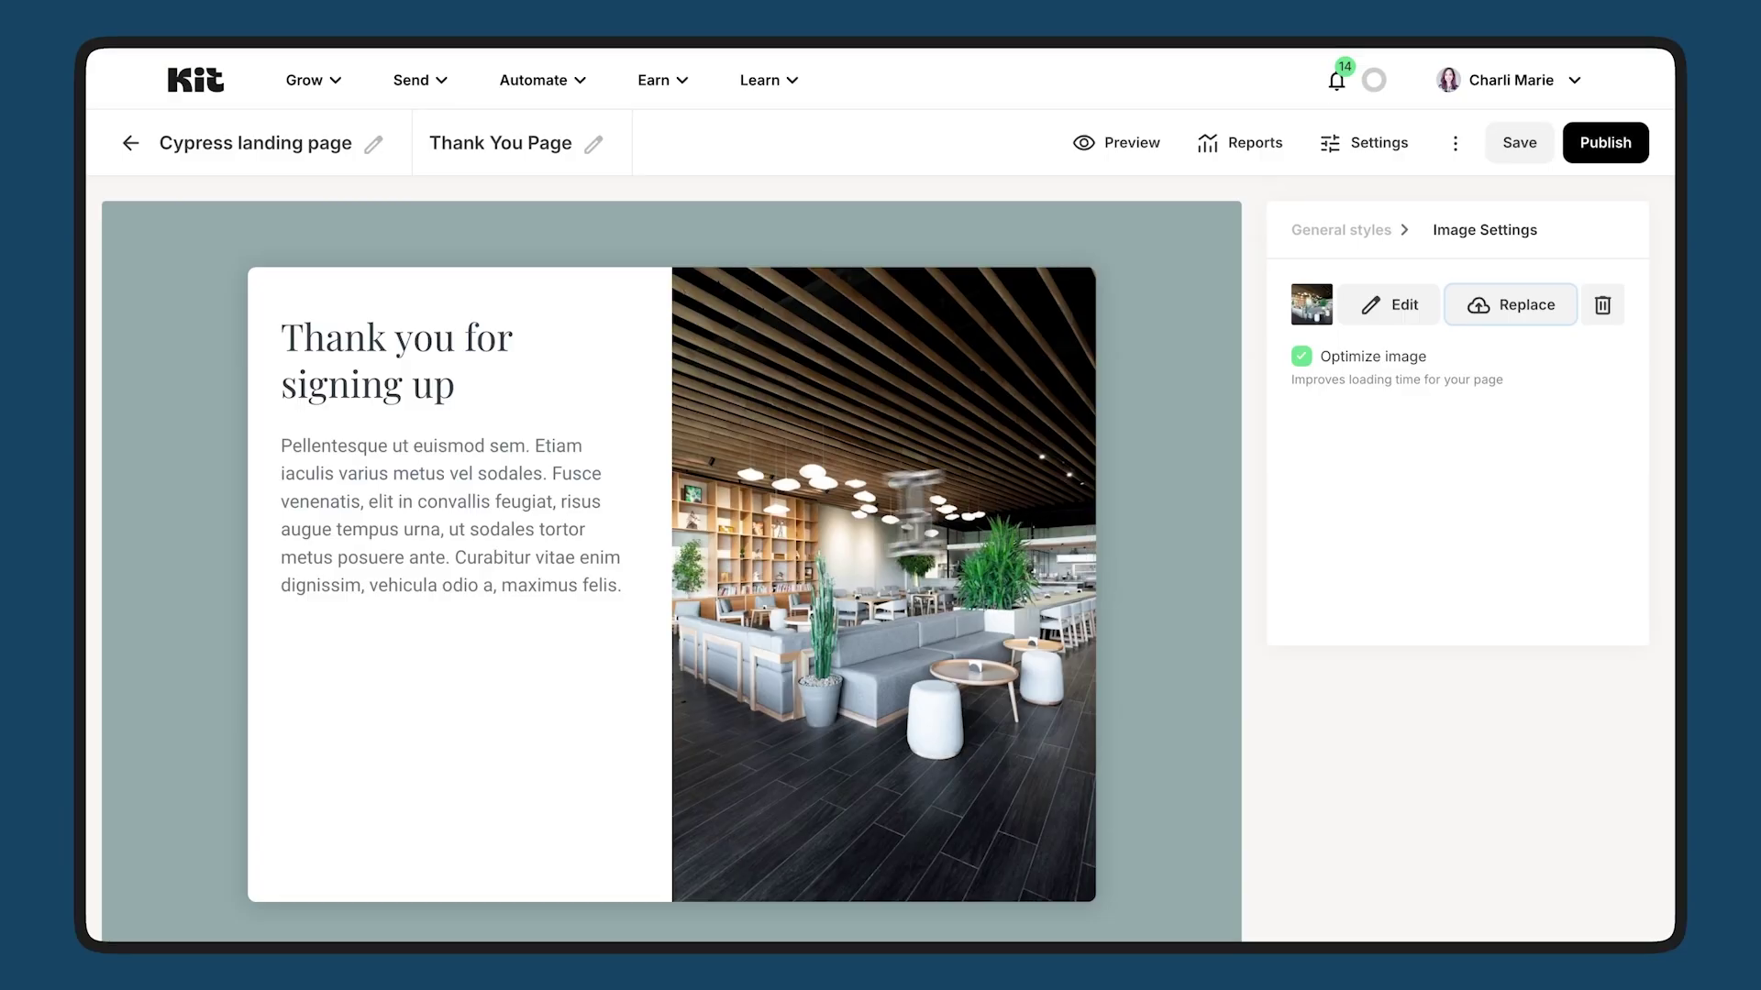
pyautogui.click(424, 584)
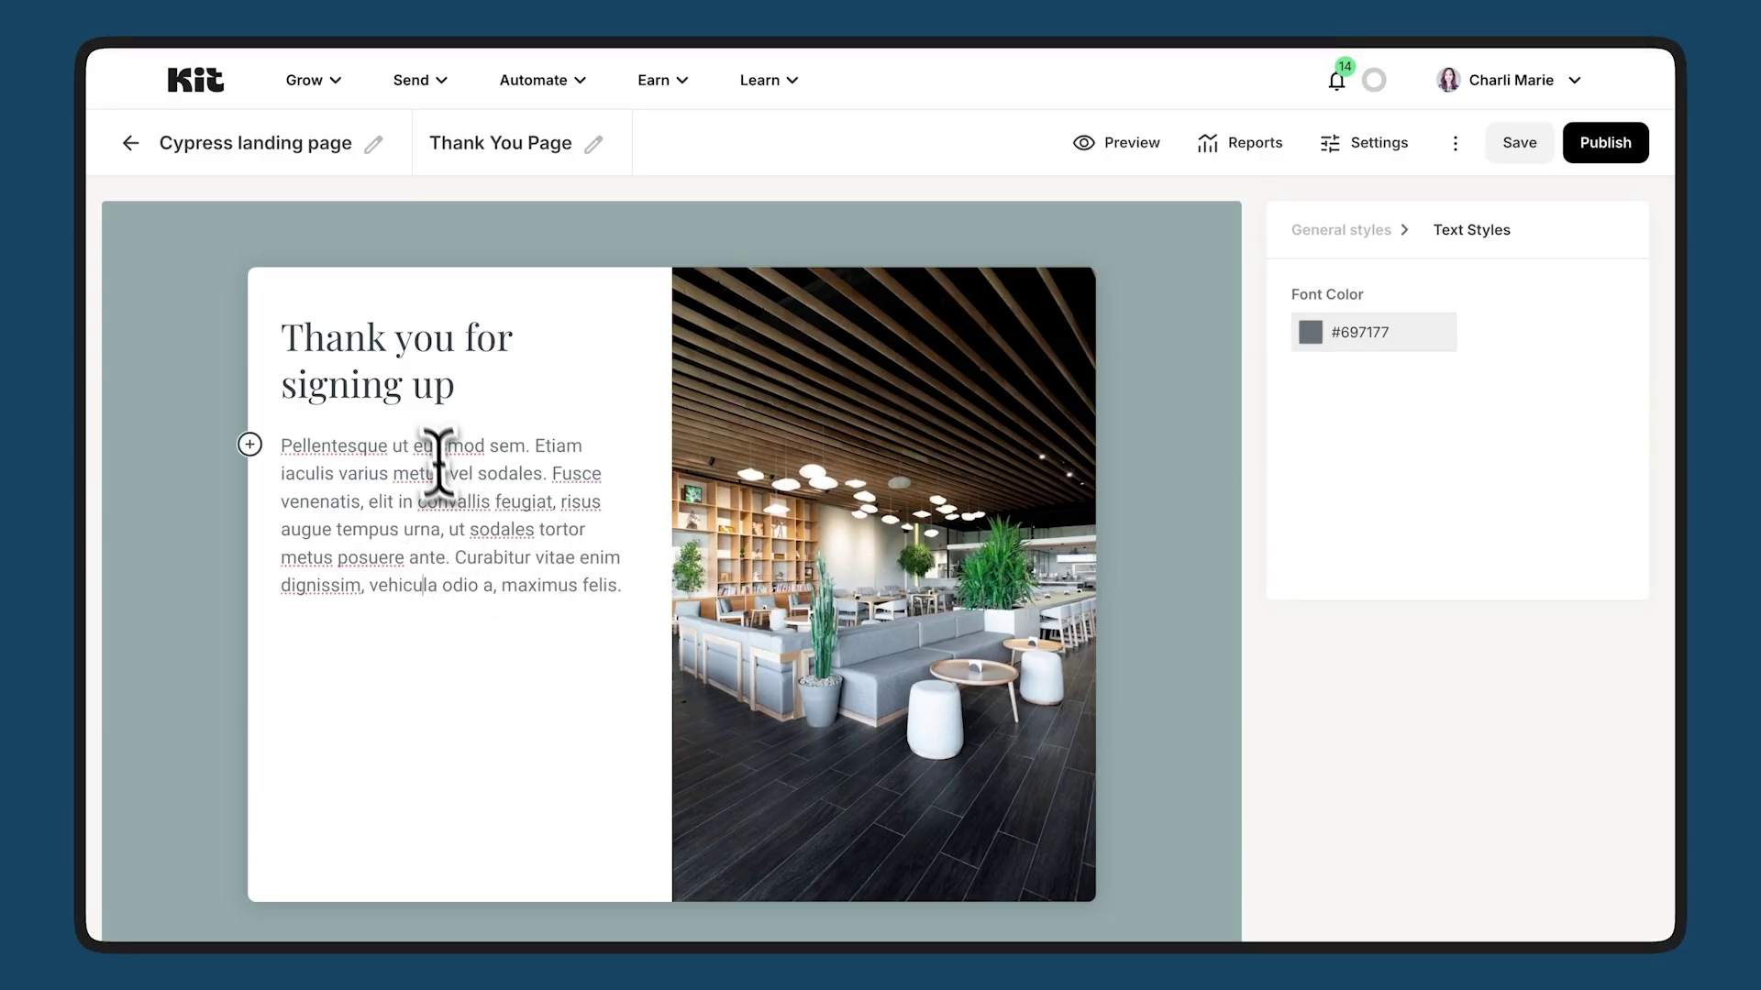
pyautogui.click(431, 387)
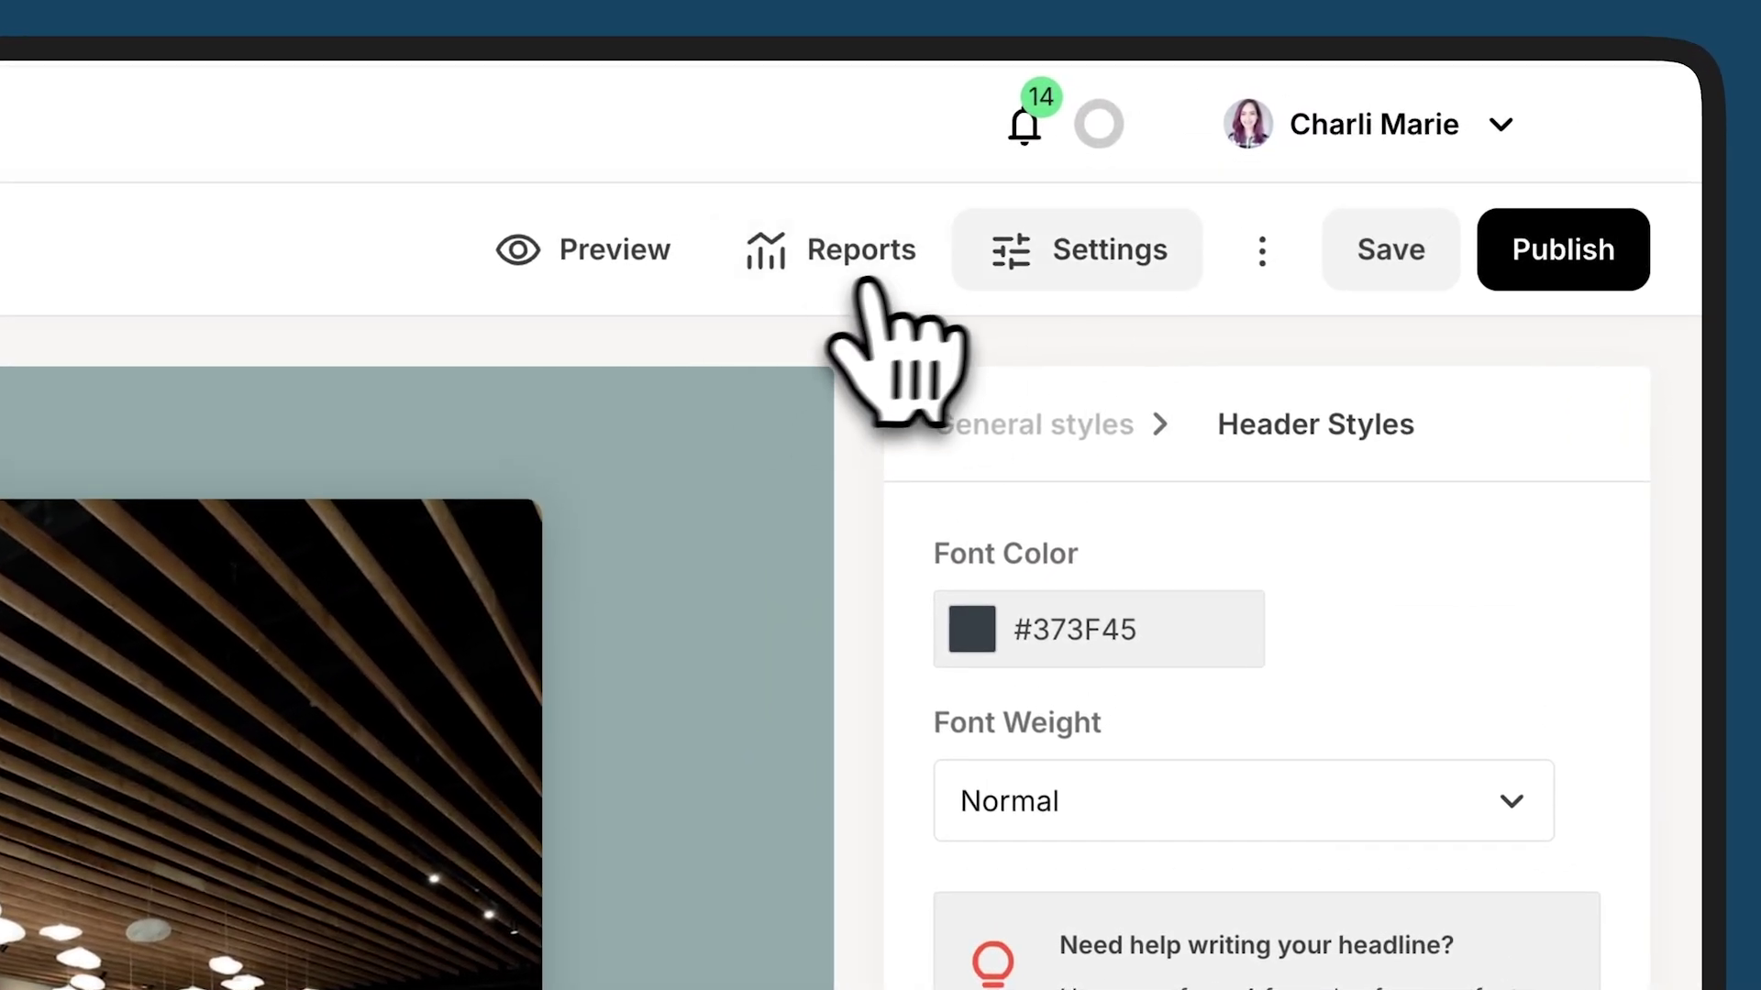
# Step: Open the landing page settings and try redirecting new subscribers to the thank you page, then to an external page
pyautogui.click(1084, 280)
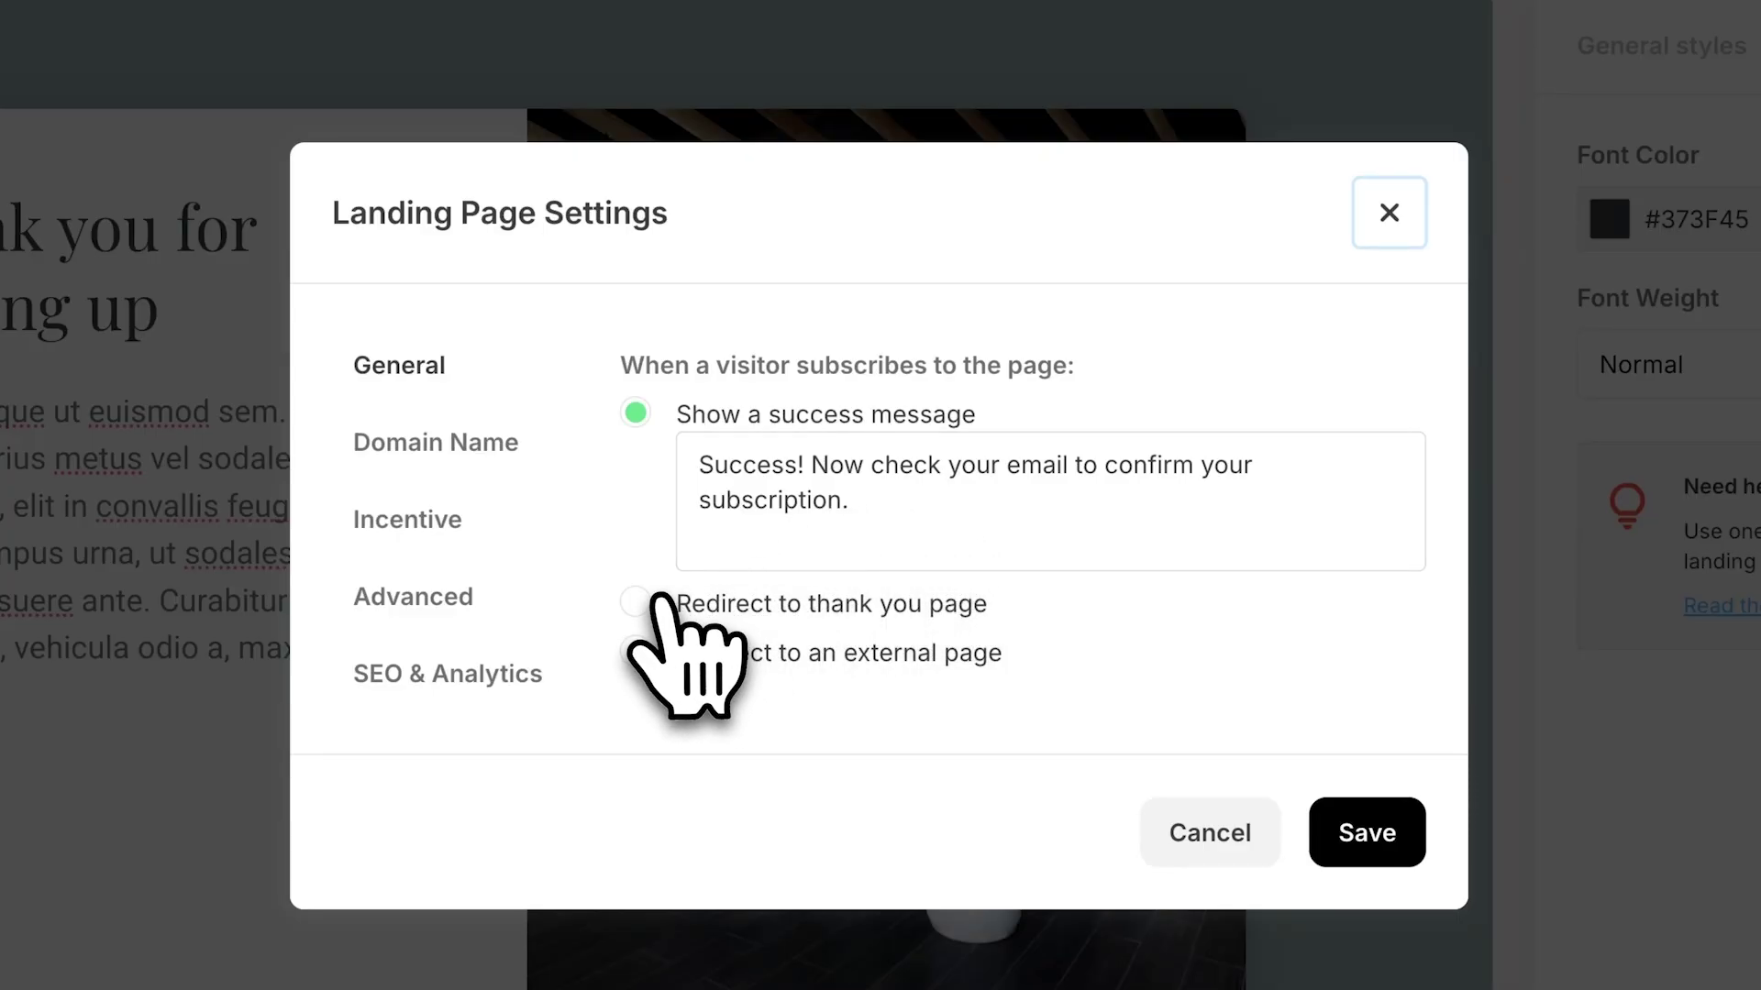
pyautogui.click(647, 600)
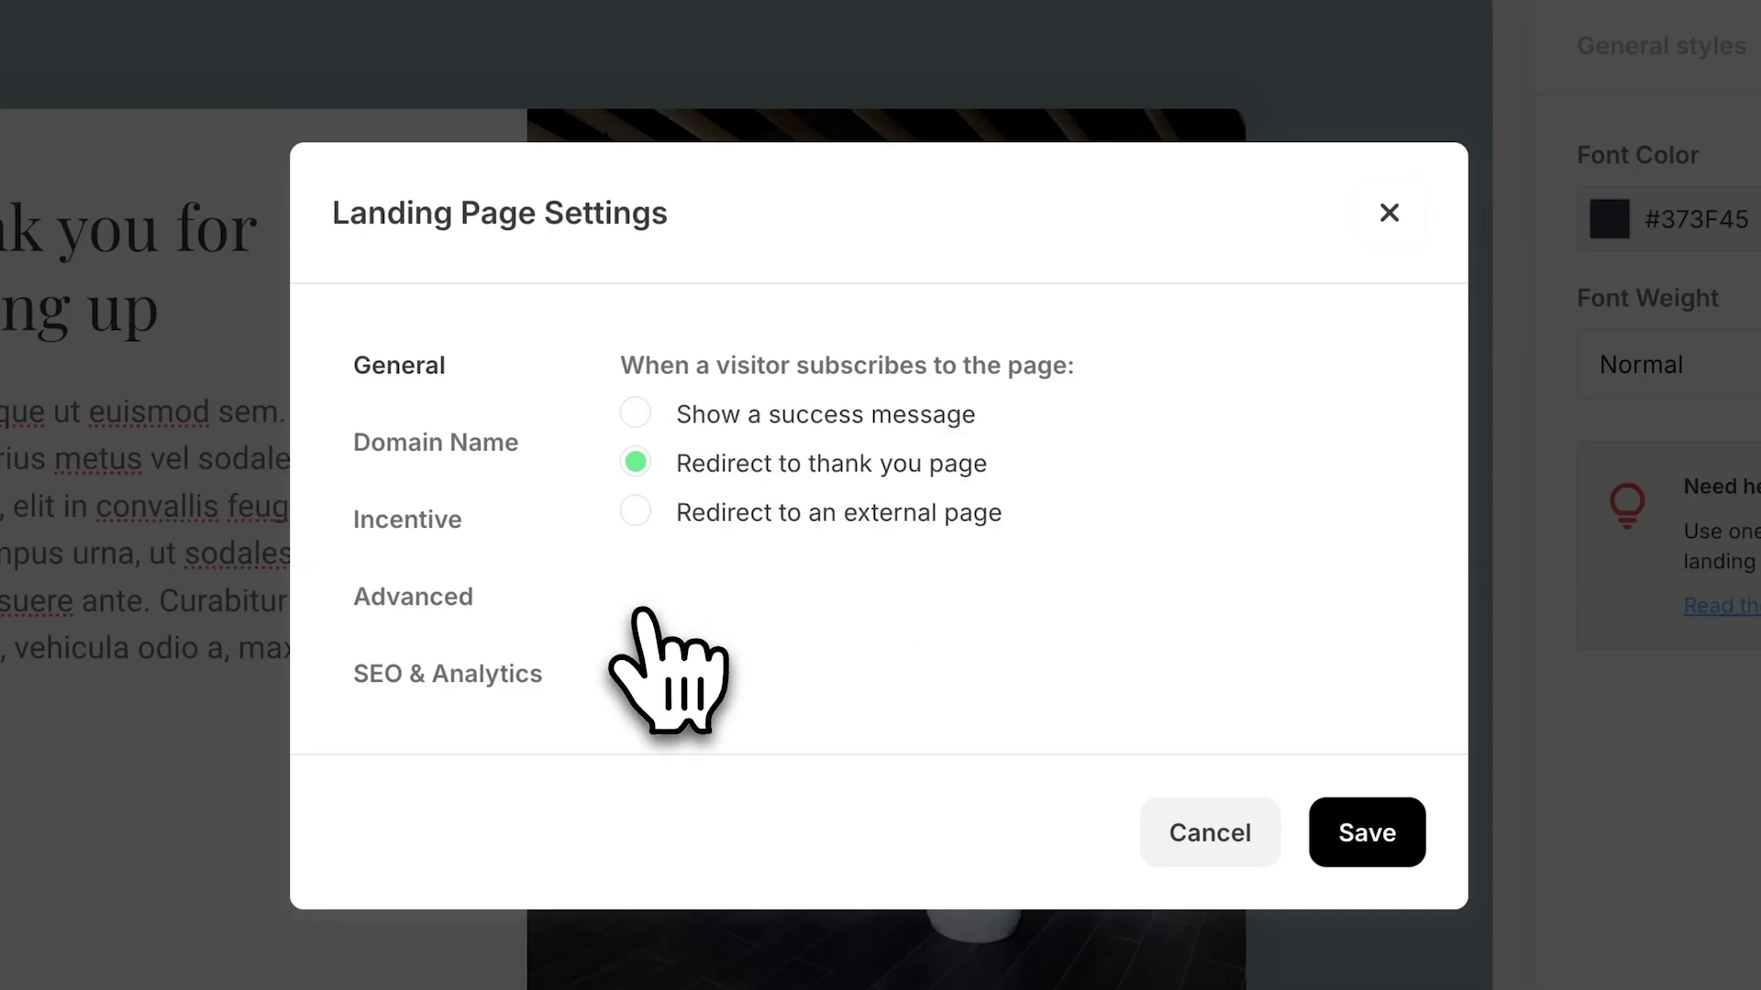
pyautogui.click(635, 514)
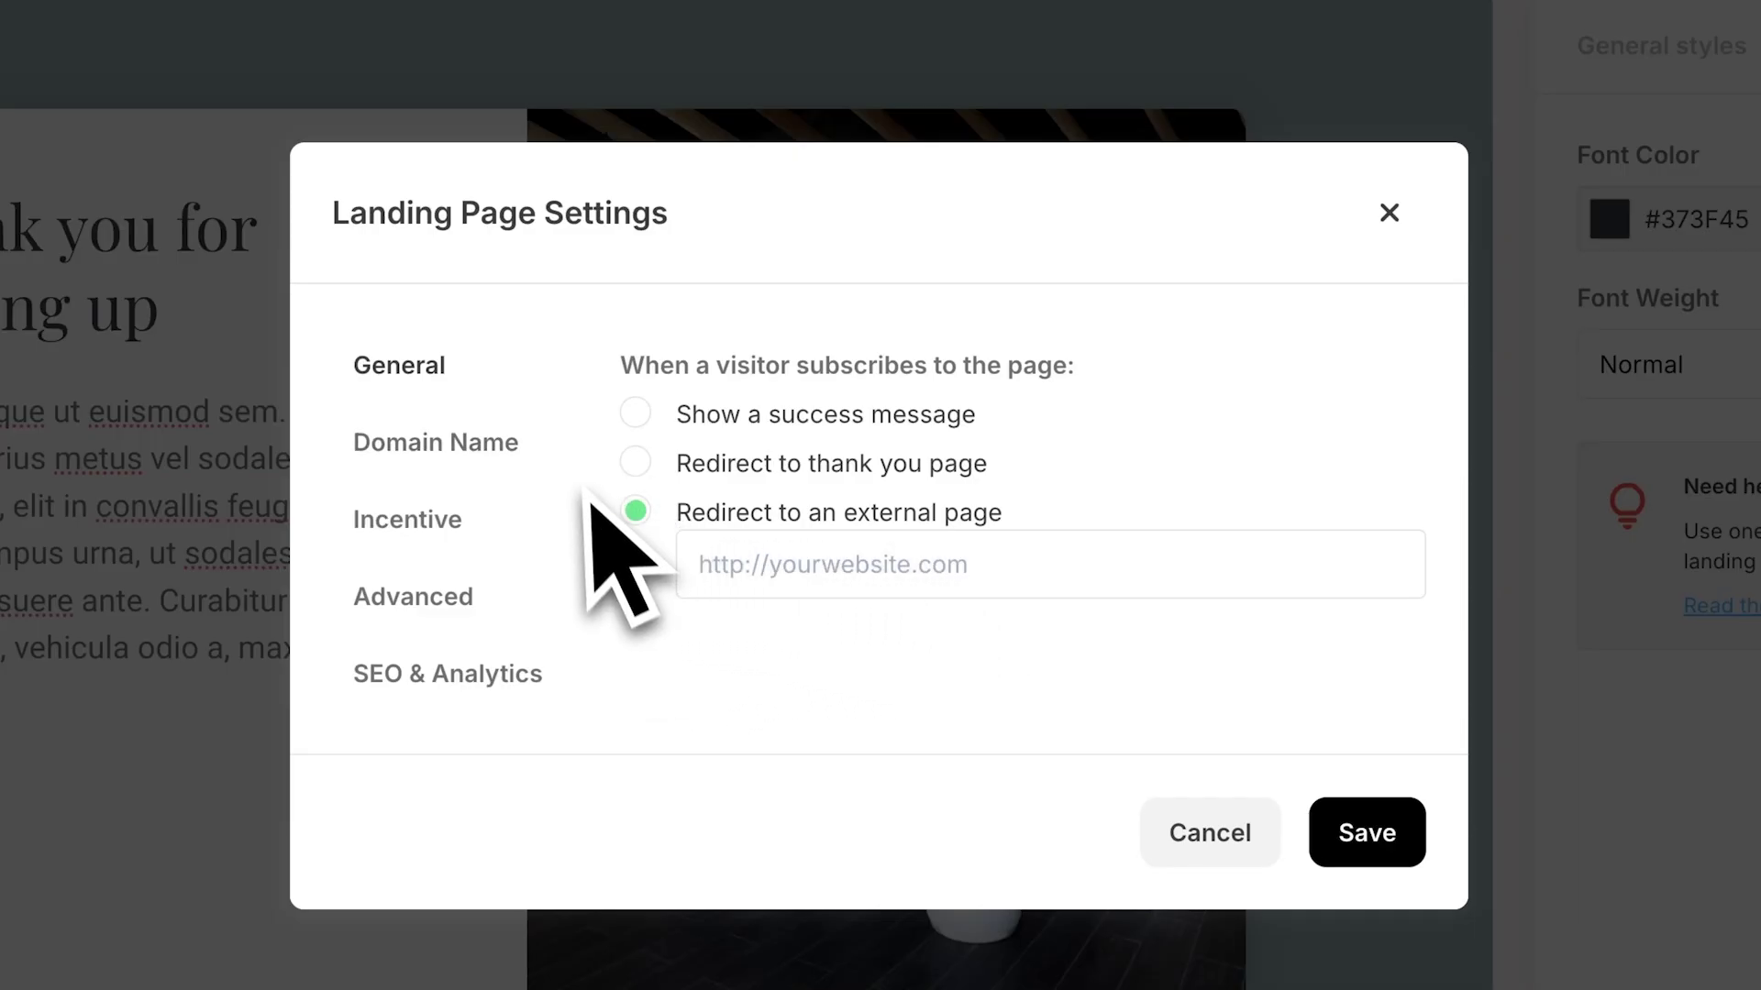
# Step: Enter design-intro as the landing page's URL ending under the charli.kit.com domain
pyautogui.click(439, 444)
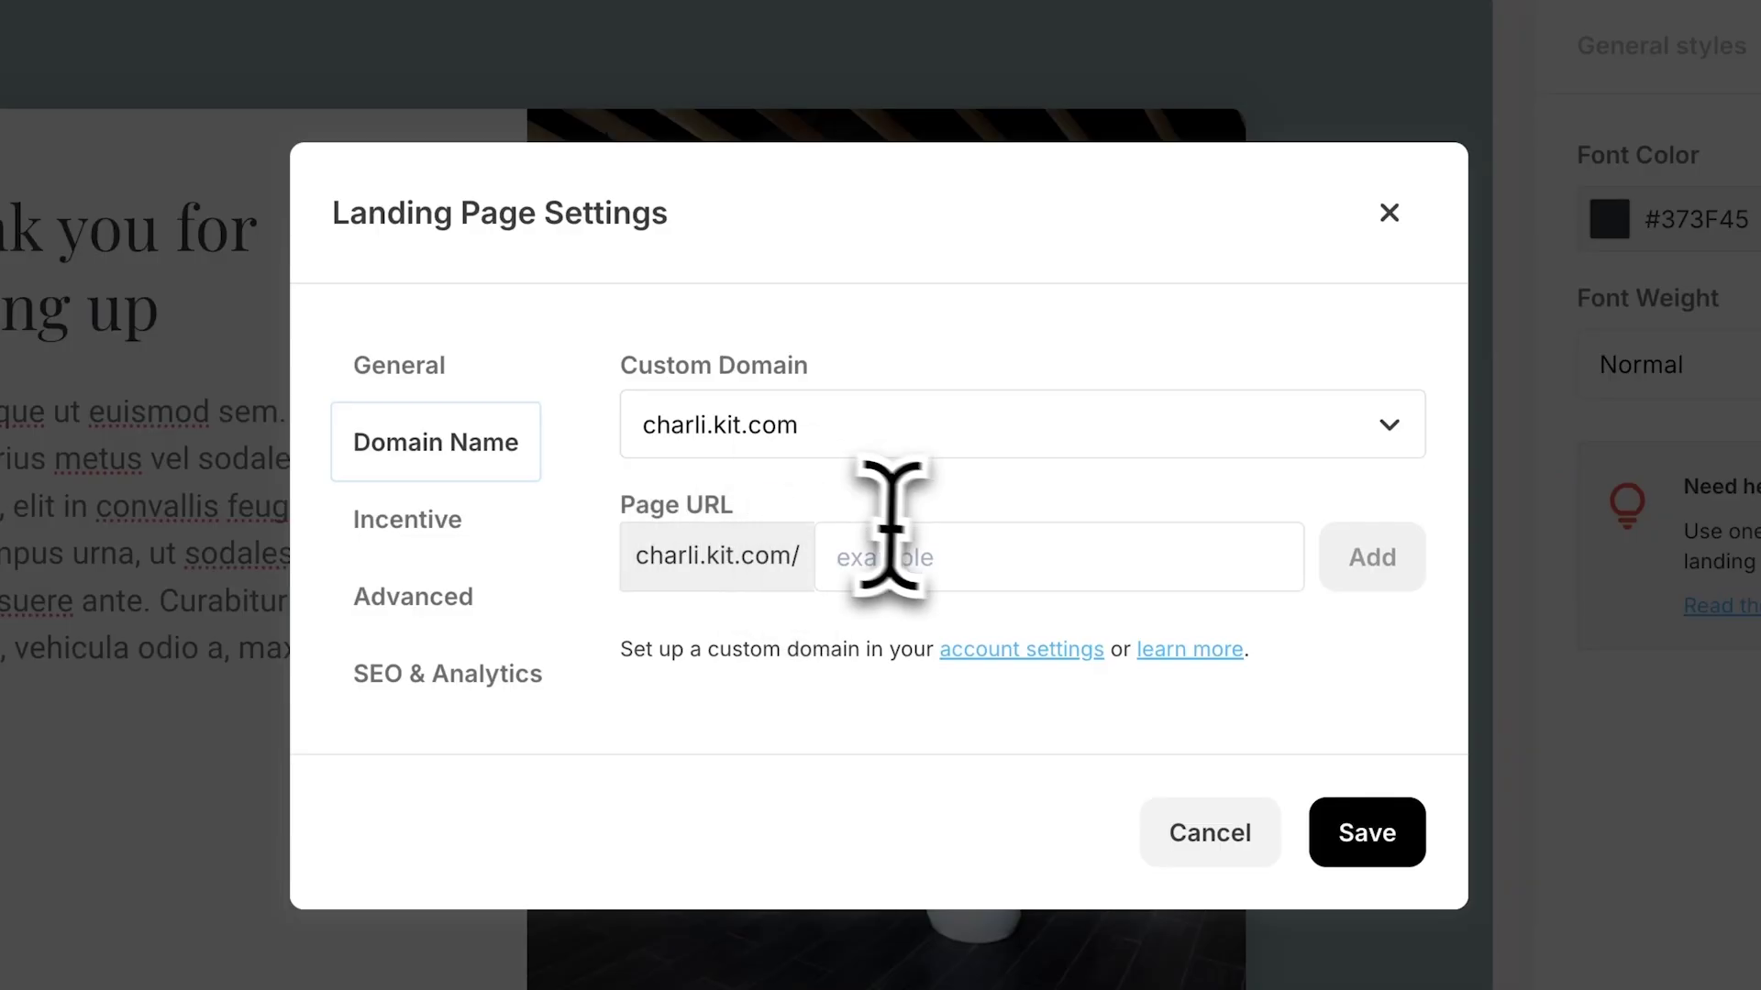
pyautogui.click(937, 564)
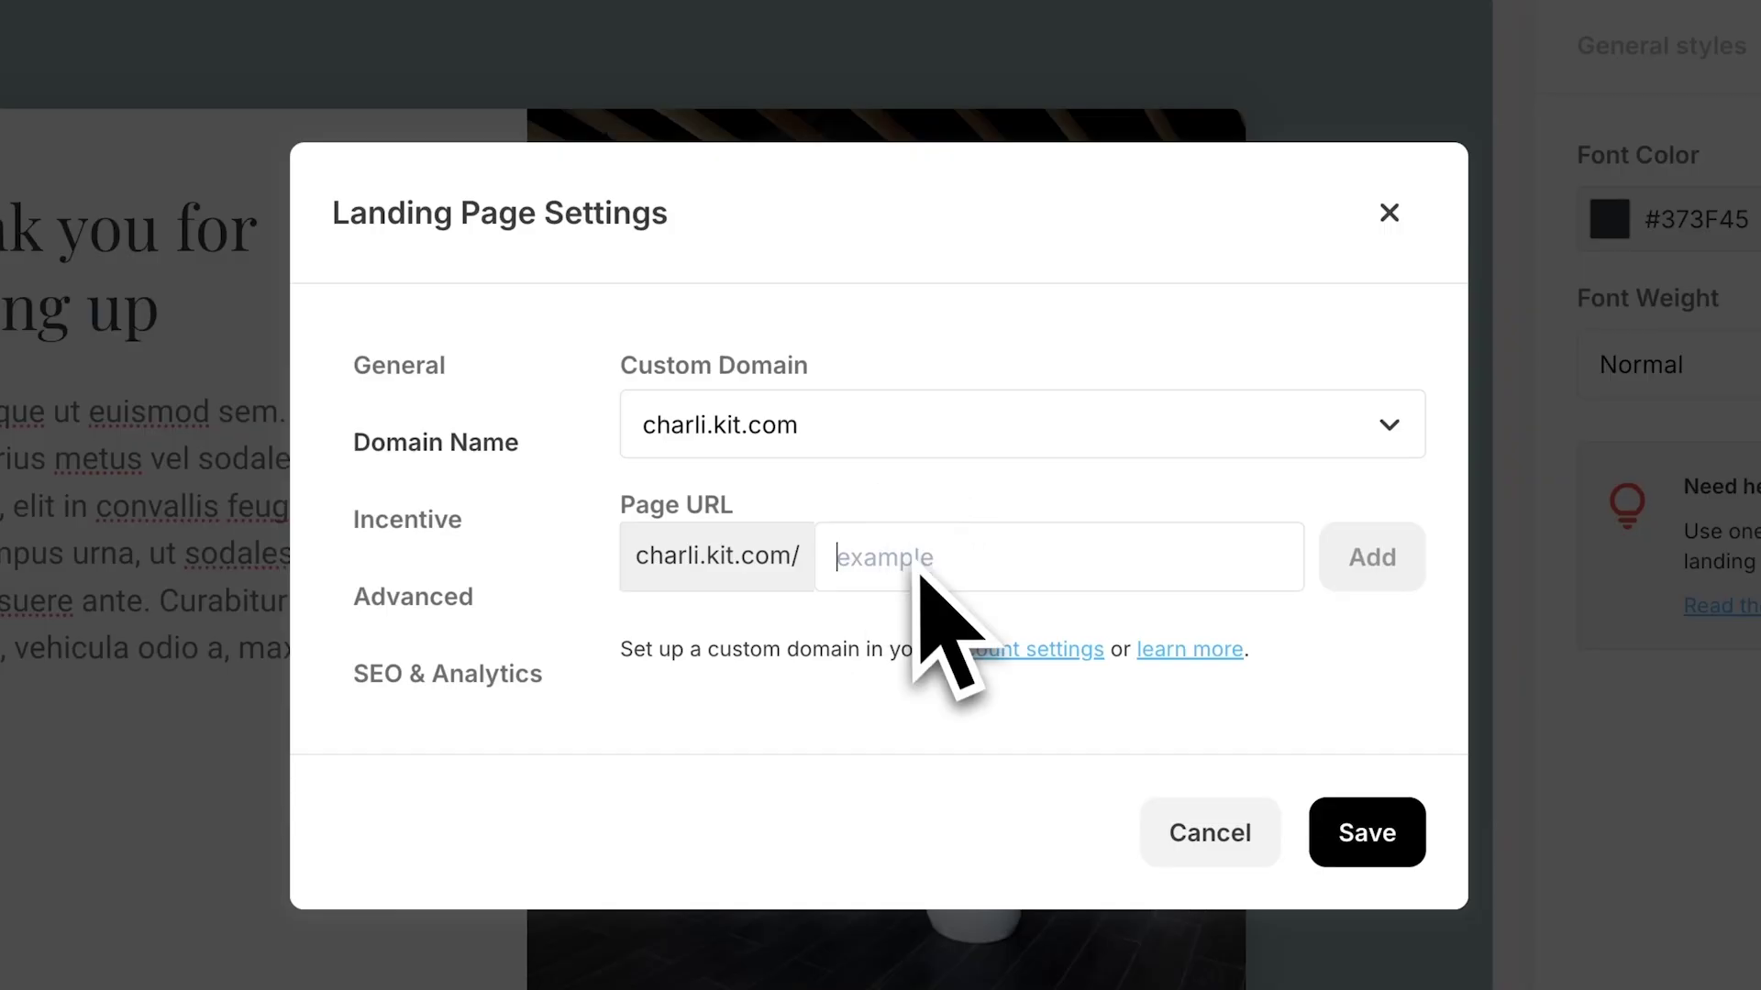
pyautogui.write('design-intro')
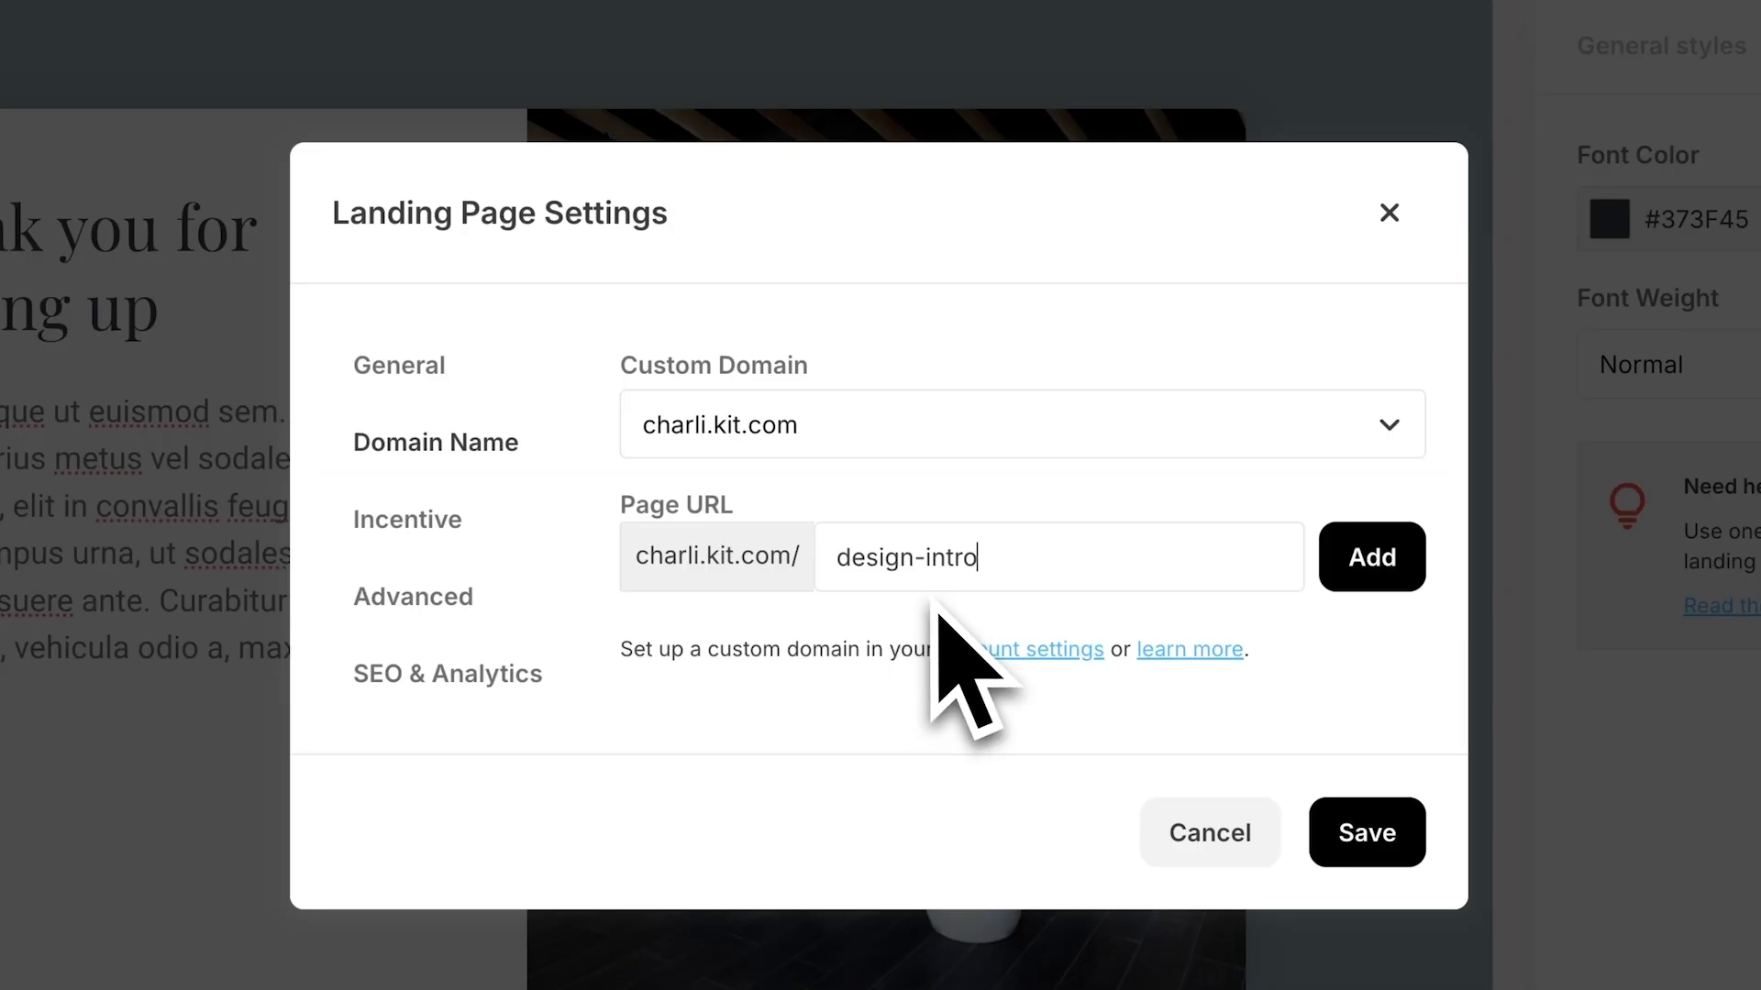
# Step: Open the incentive email from the landing page's incentive settings, inspect its confirmation button's options, and leave without changing the email
pyautogui.click(447, 519)
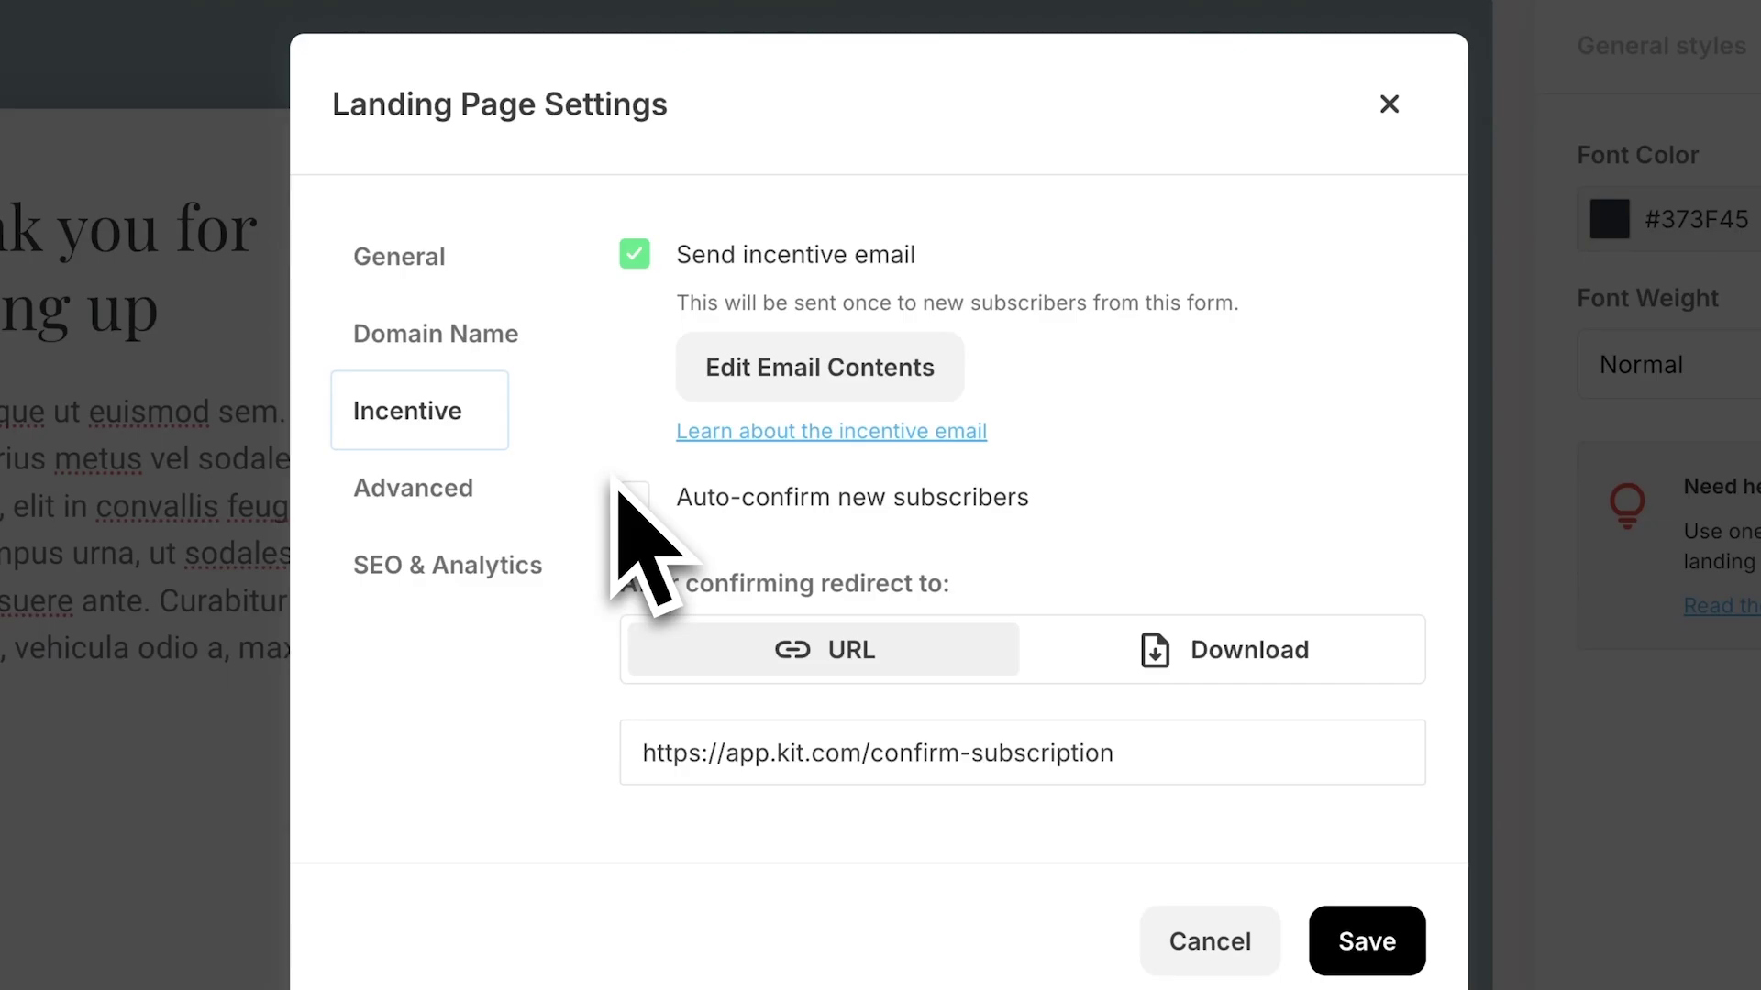
pyautogui.click(720, 394)
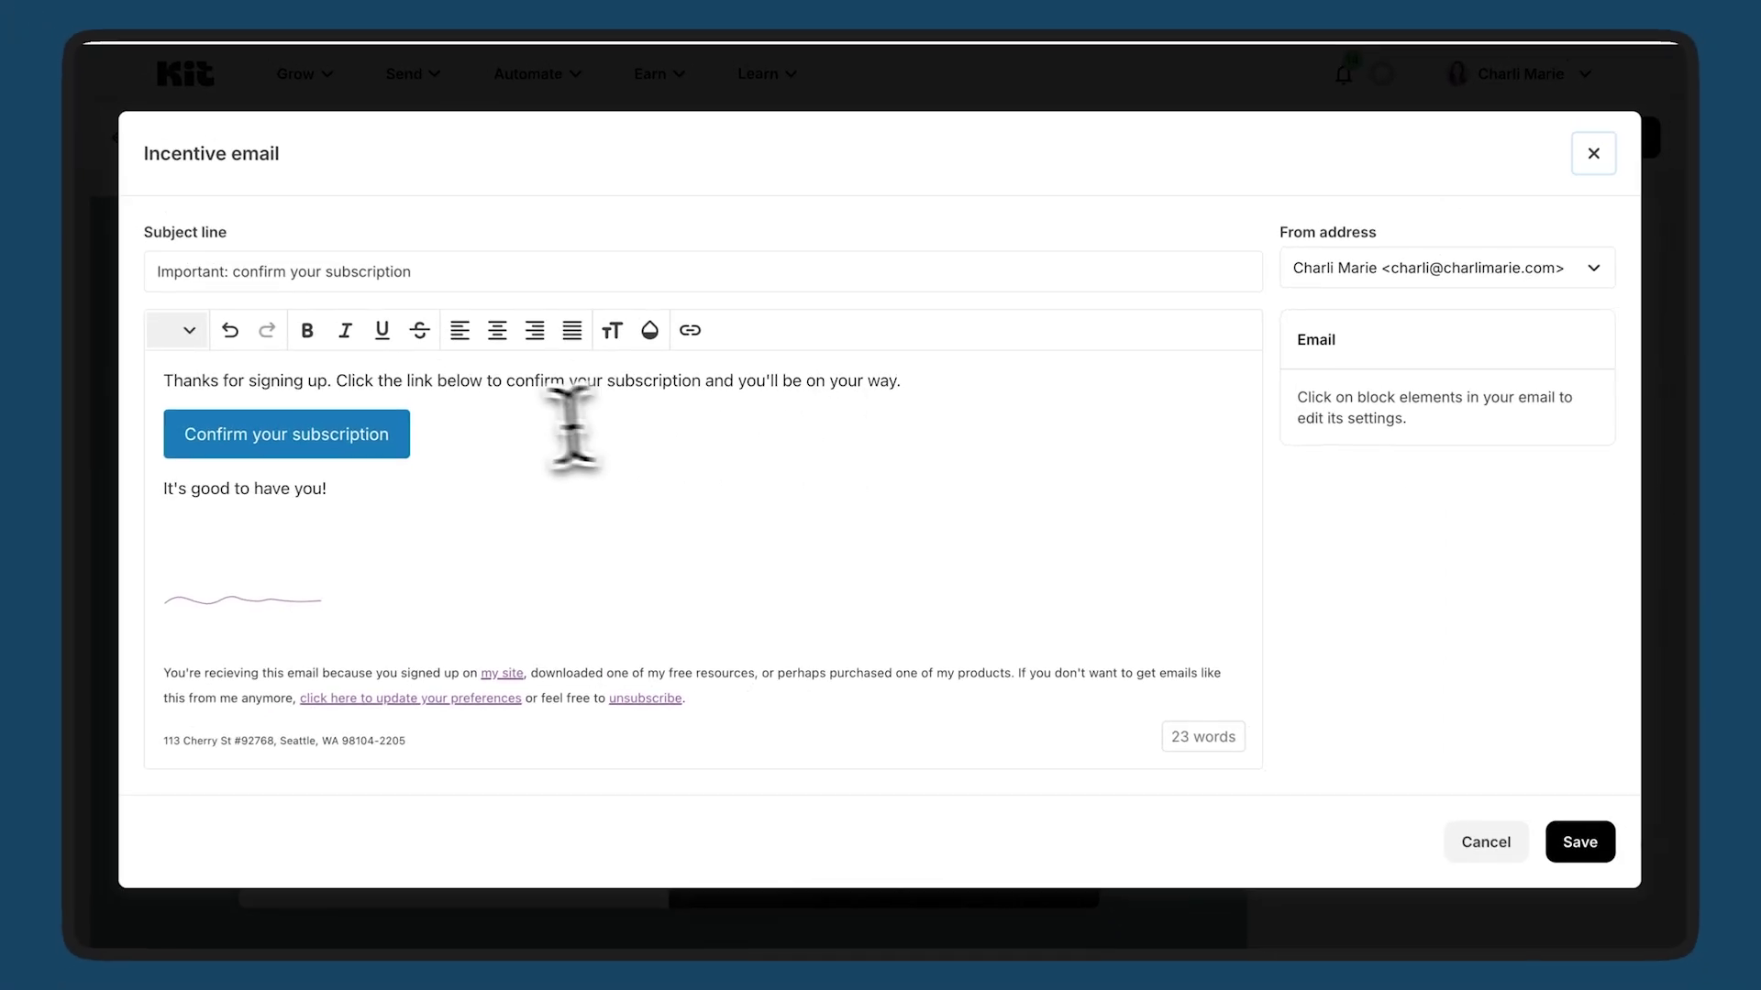
pyautogui.click(348, 439)
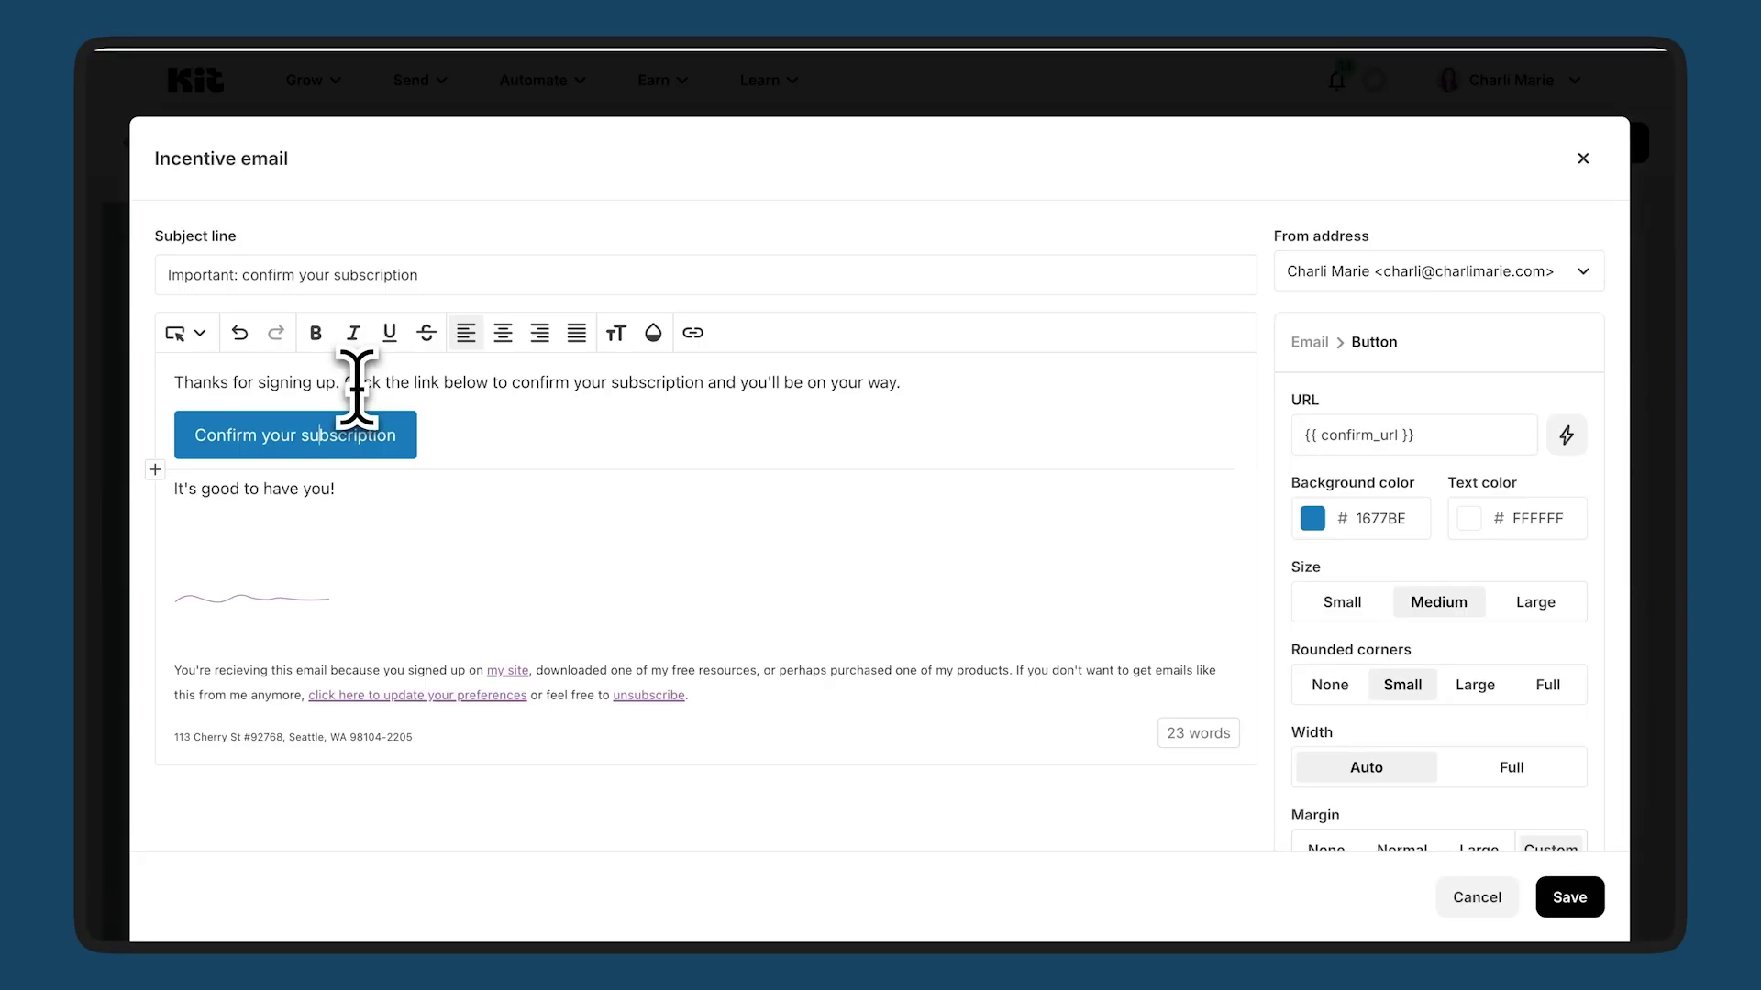
pyautogui.click(1493, 898)
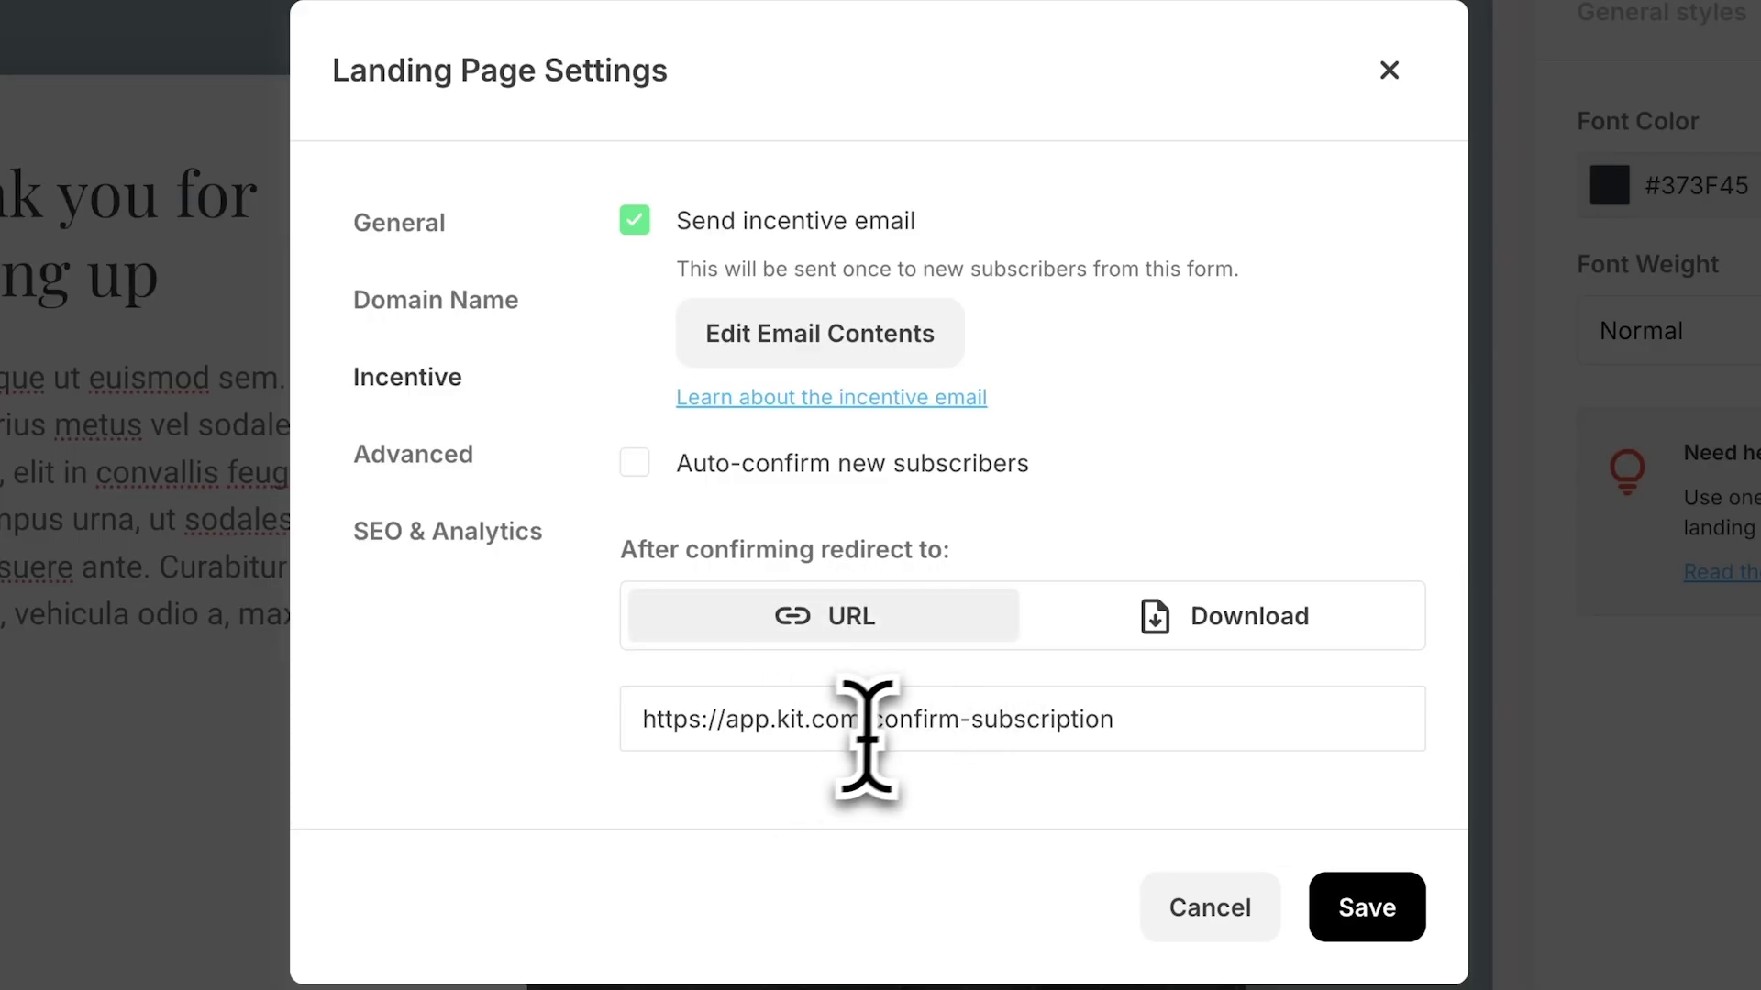
# Step: Set the after-confirmation redirect to Download, relabel the incentive email's button "Confirm and download", and save the email
pyautogui.click(912, 729)
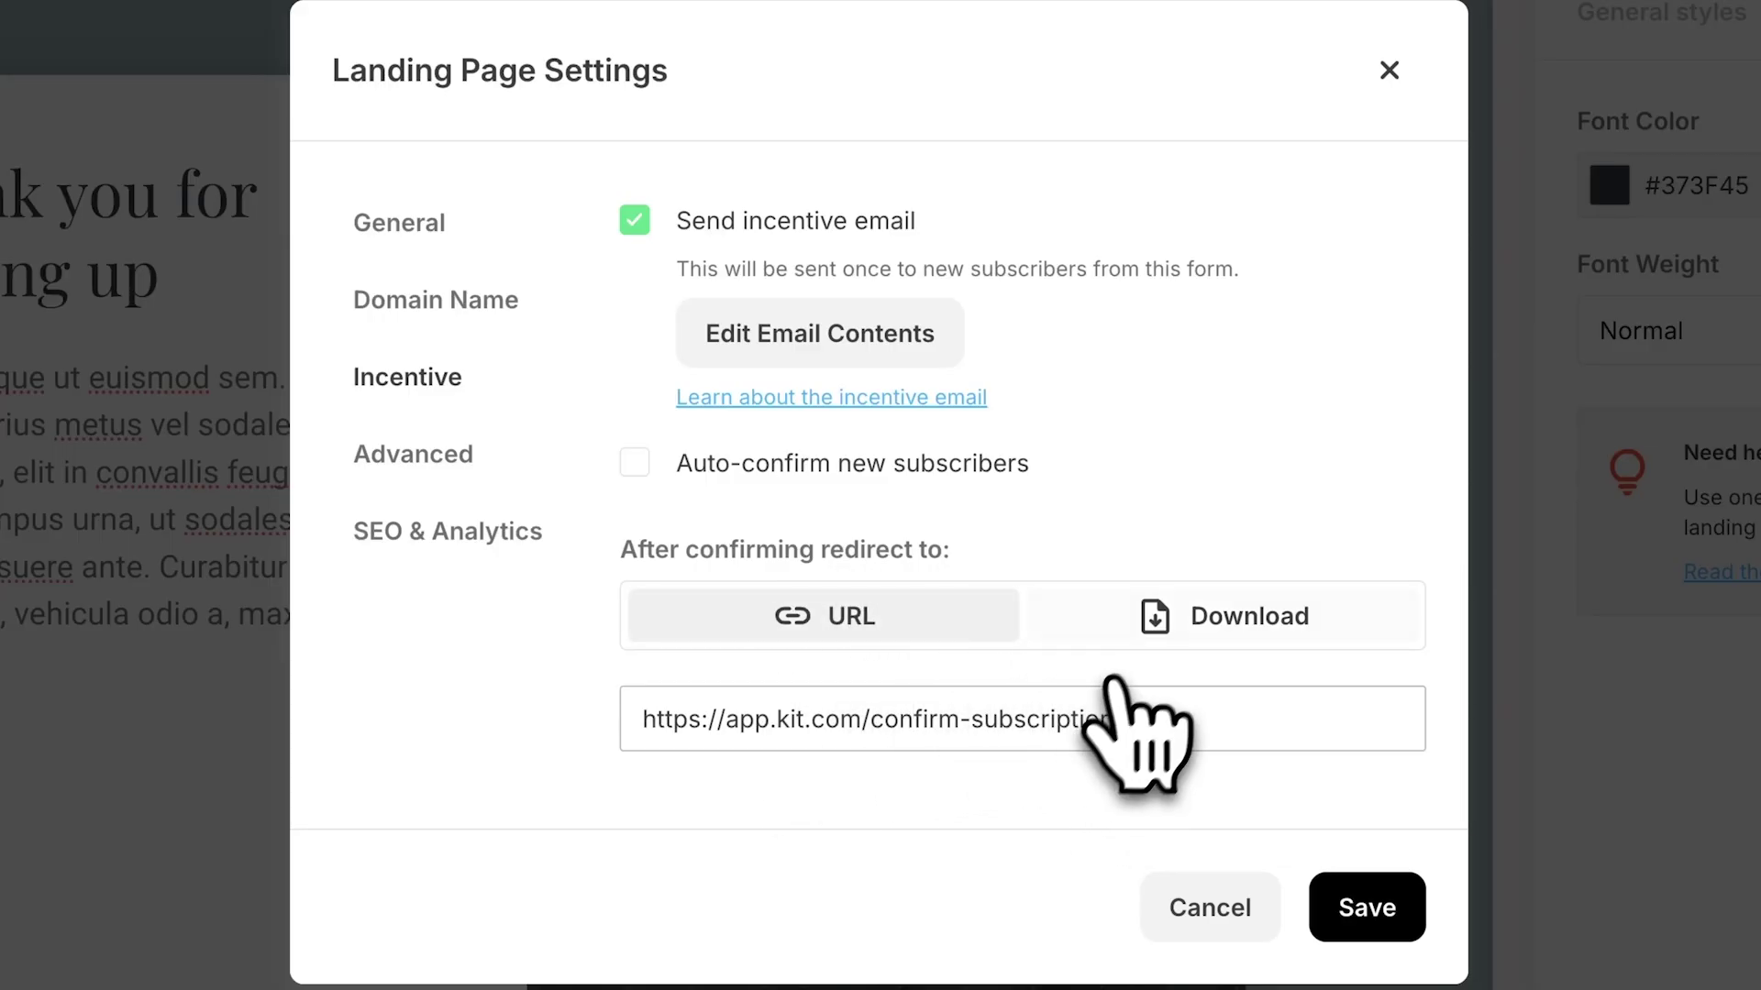
pyautogui.click(1126, 642)
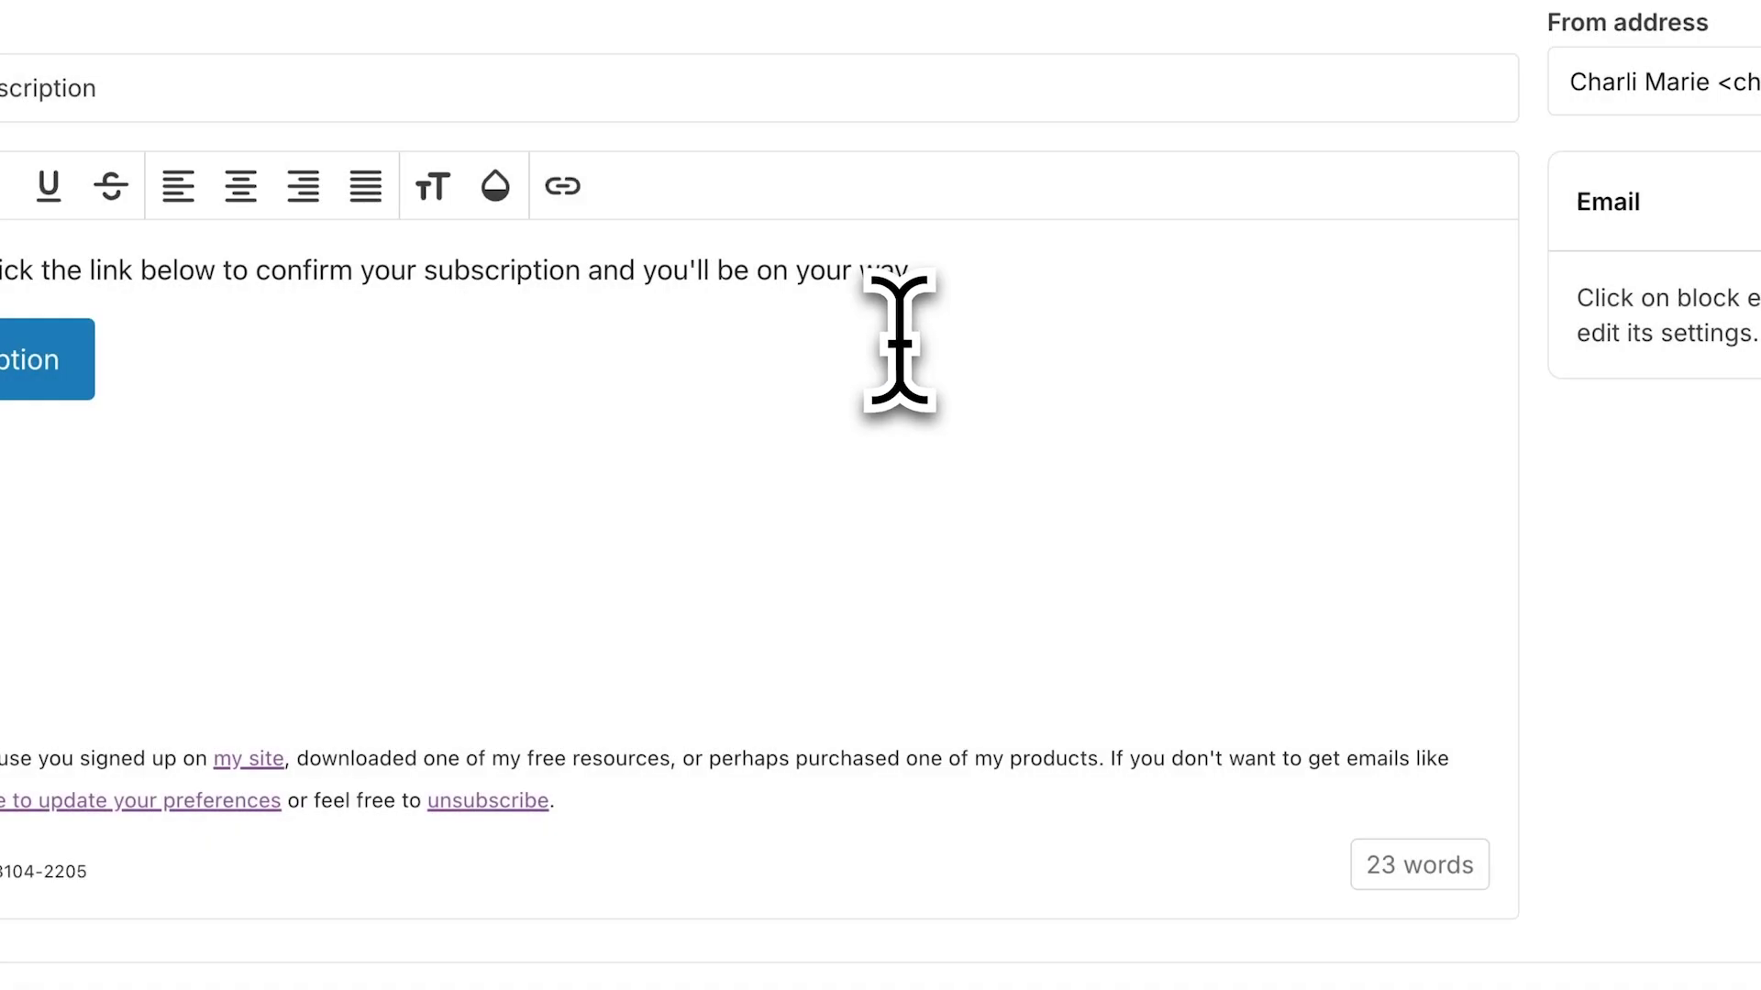
pyautogui.click(58, 377)
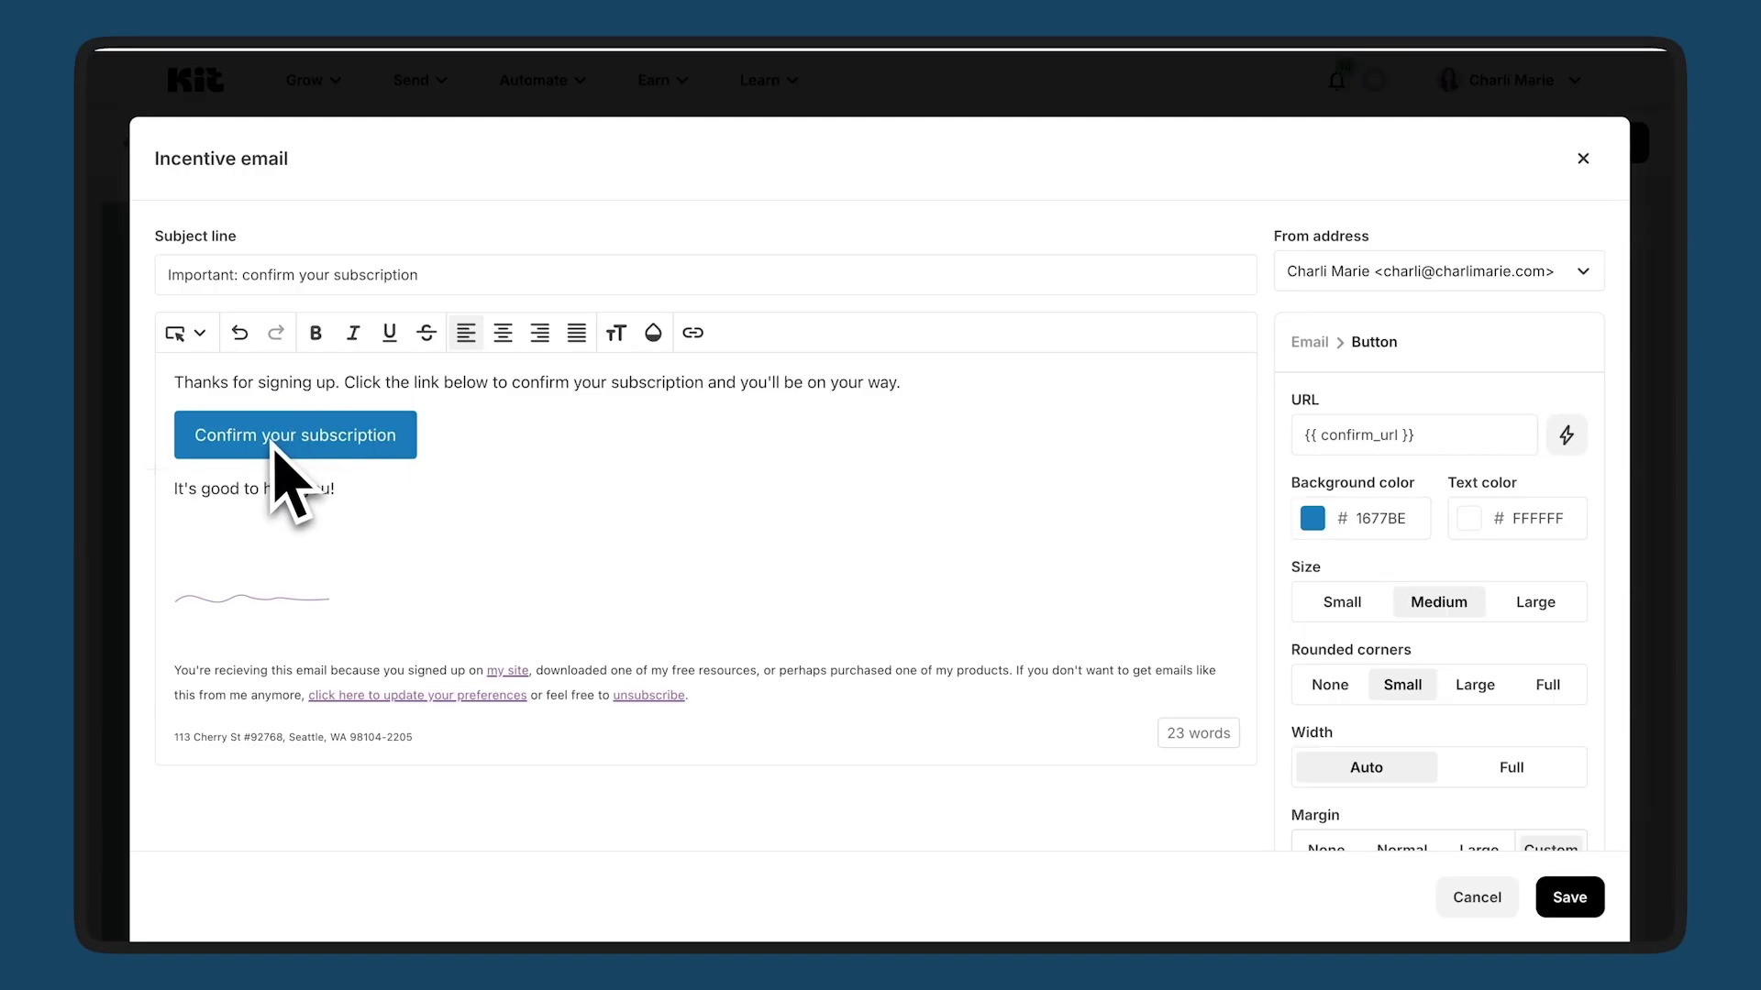
pyautogui.moveTo(260, 434); pyautogui.dragTo(431, 450)
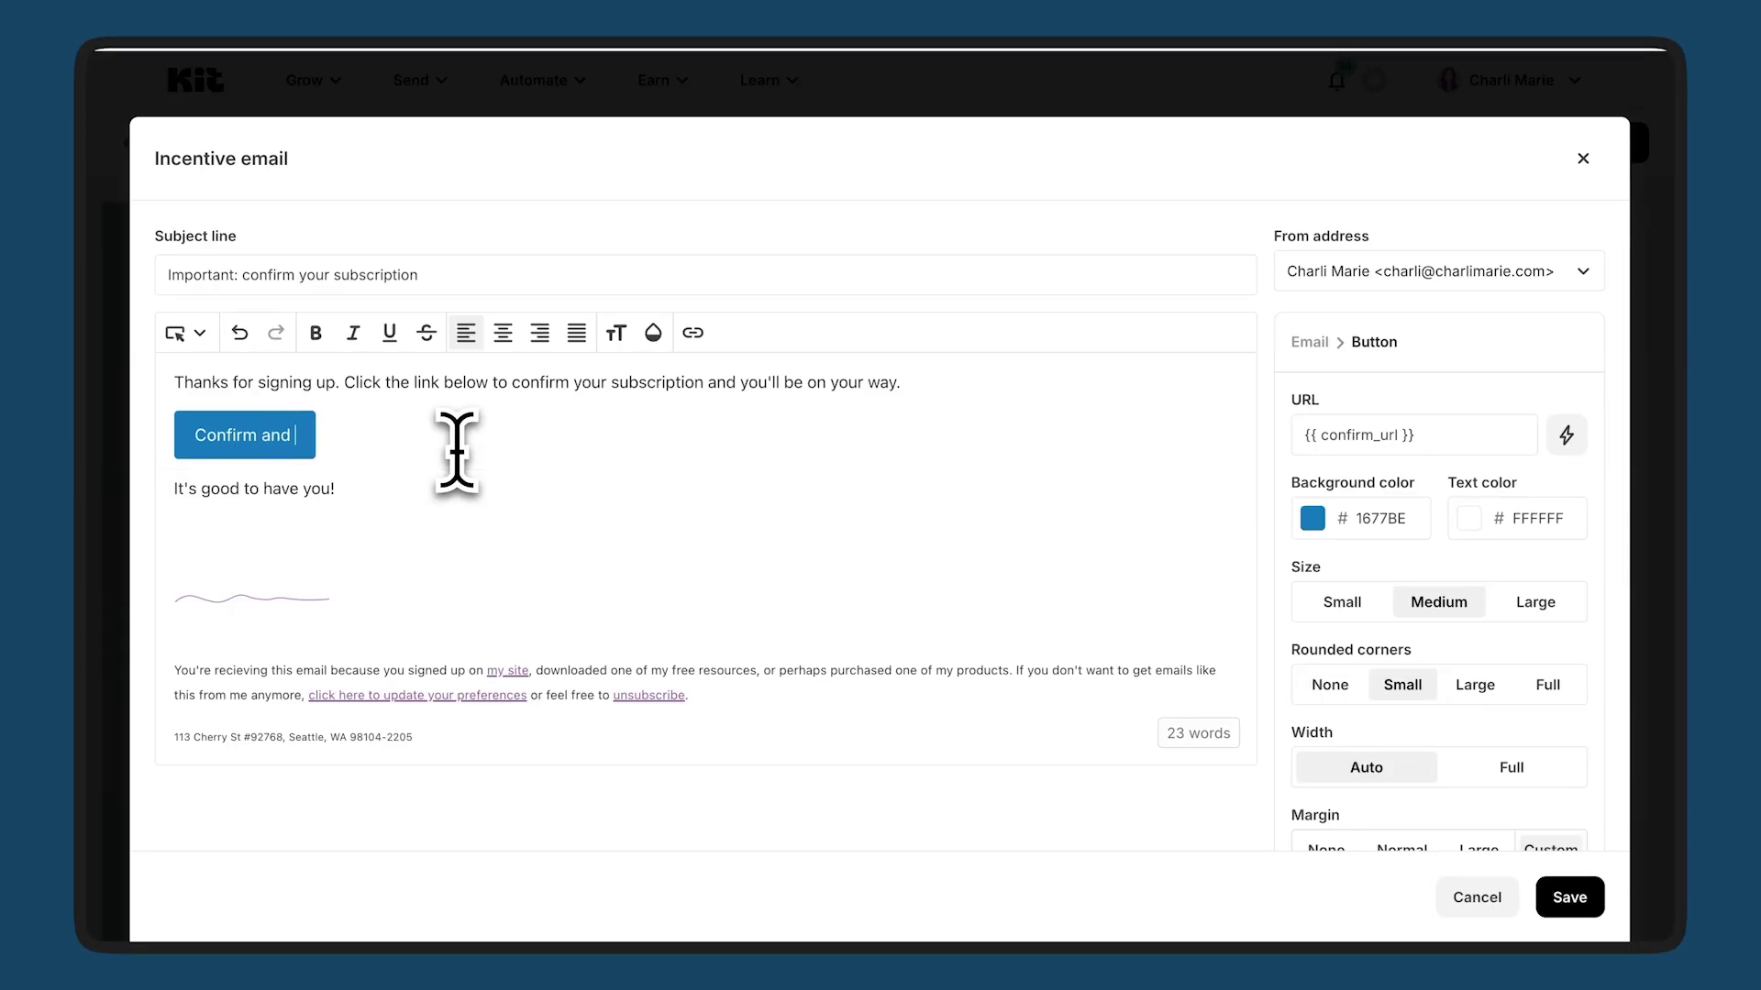
pyautogui.write('download')
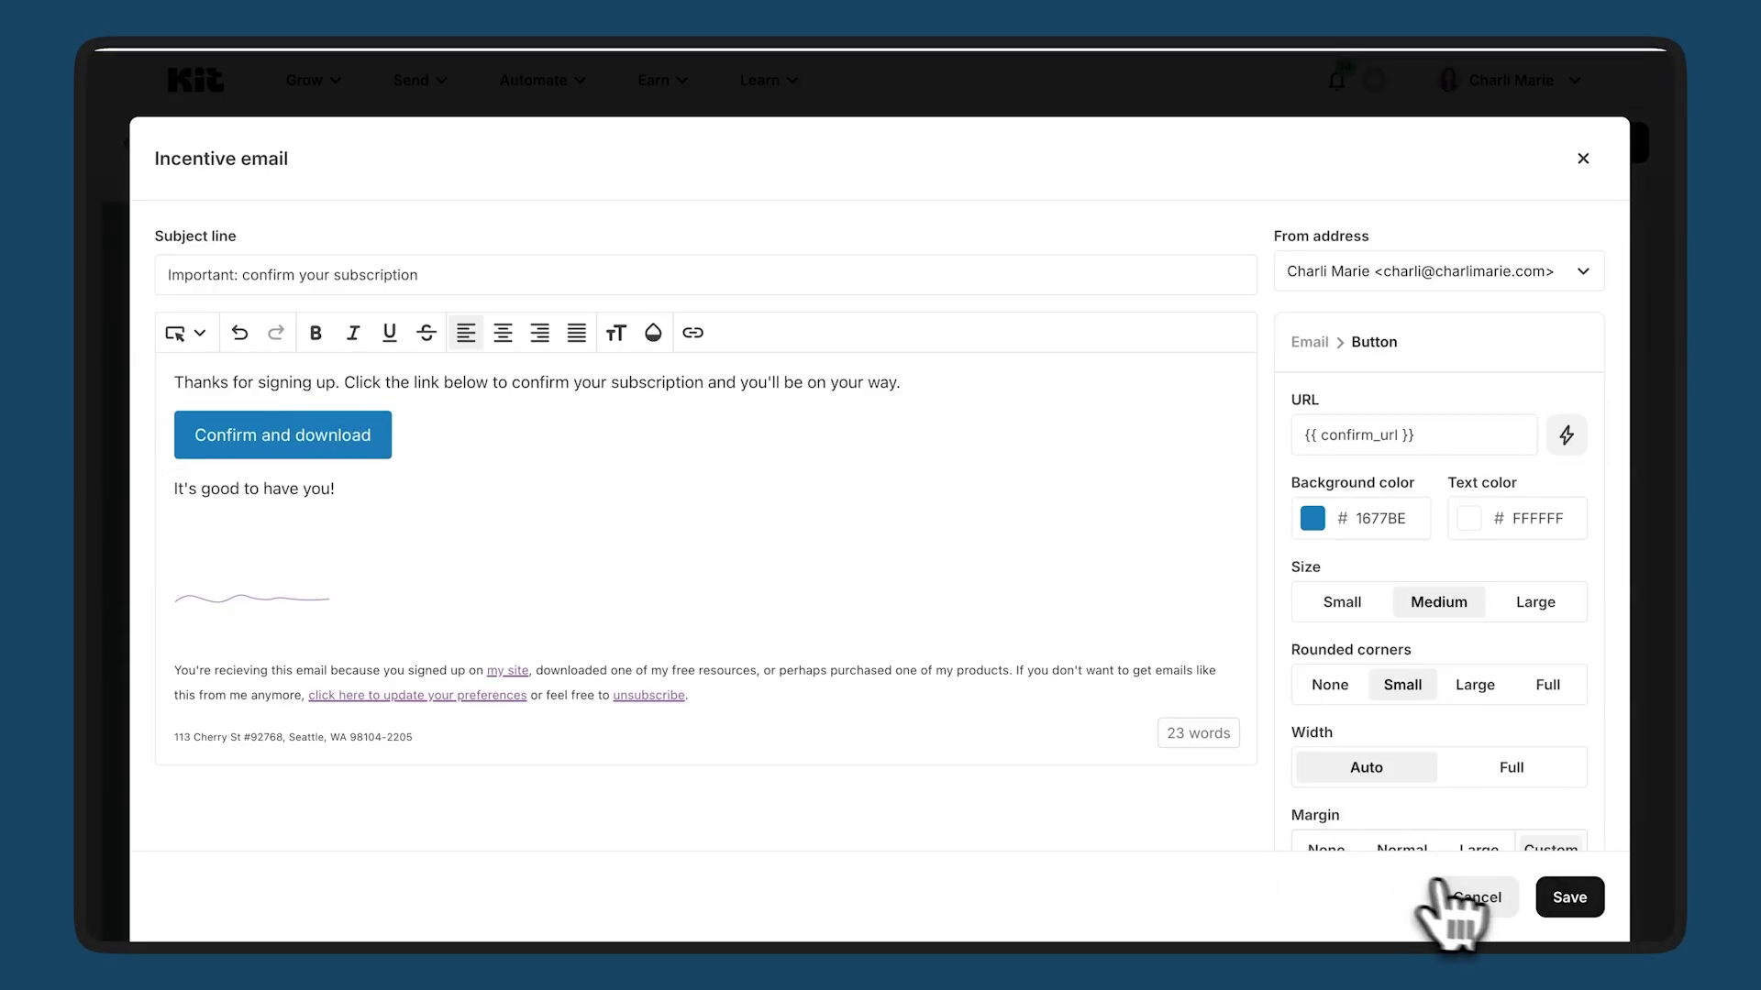
pyautogui.click(1600, 922)
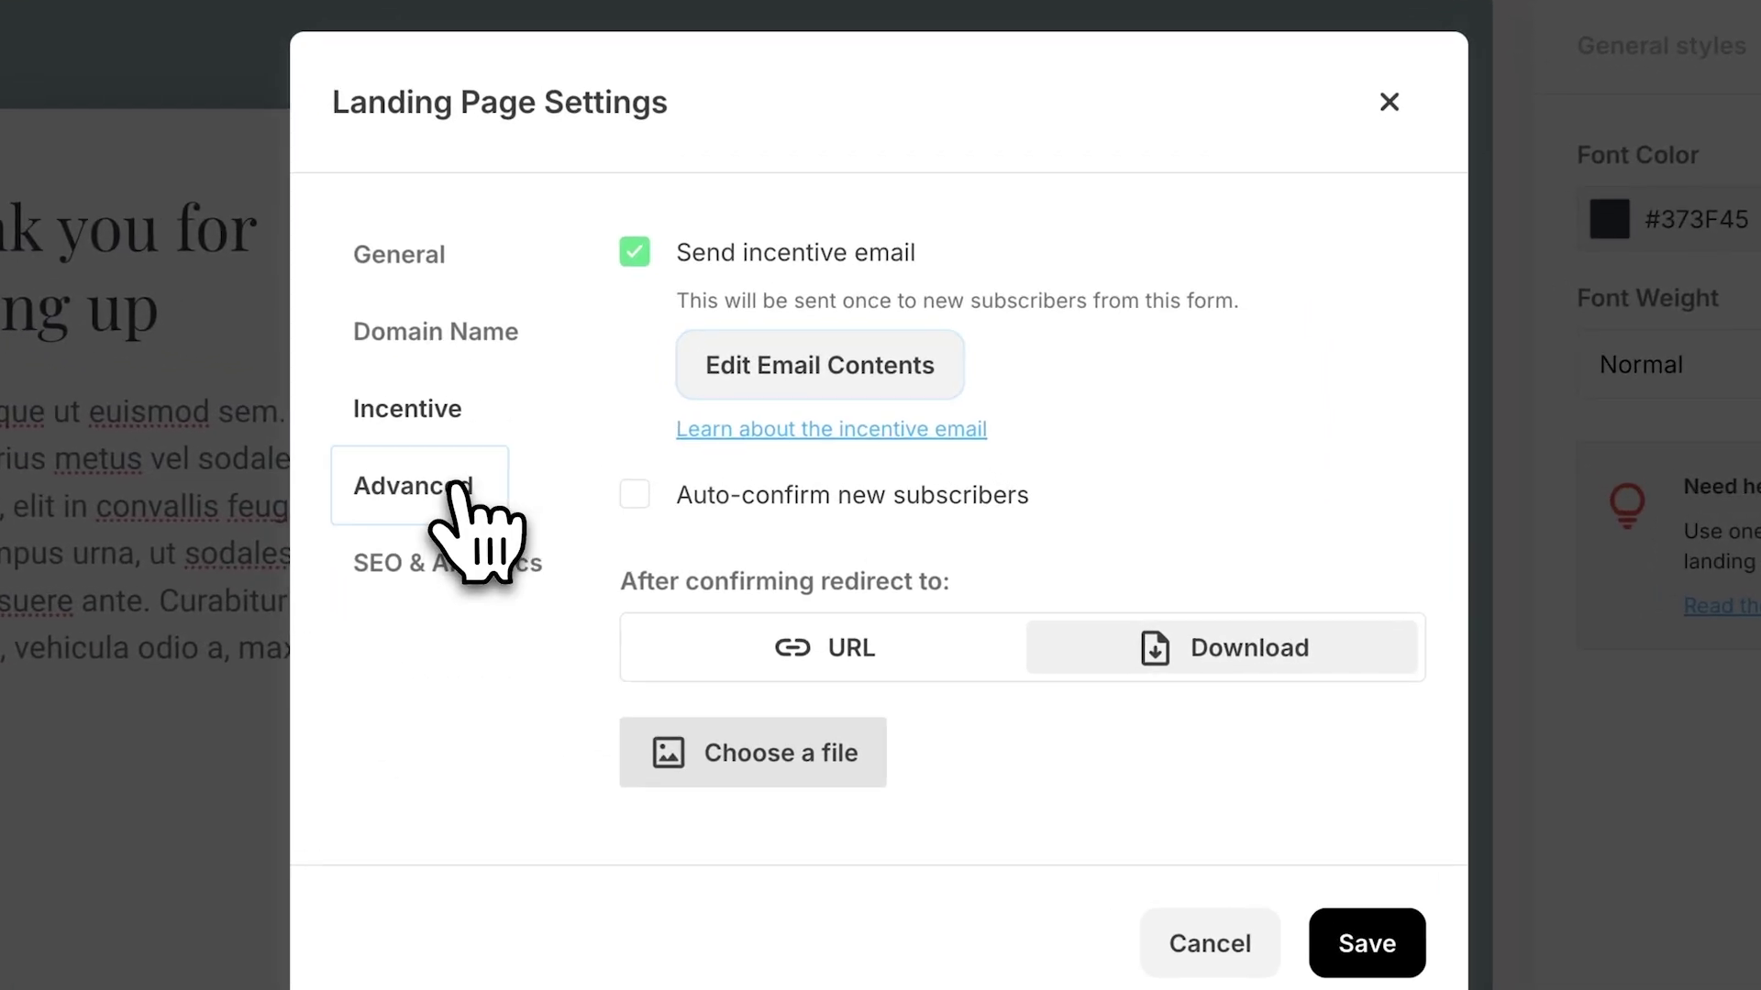
# Step: Look through the landing page's advanced options, SEO fields and analytics integrations, and close the settings without saving
pyautogui.click(456, 491)
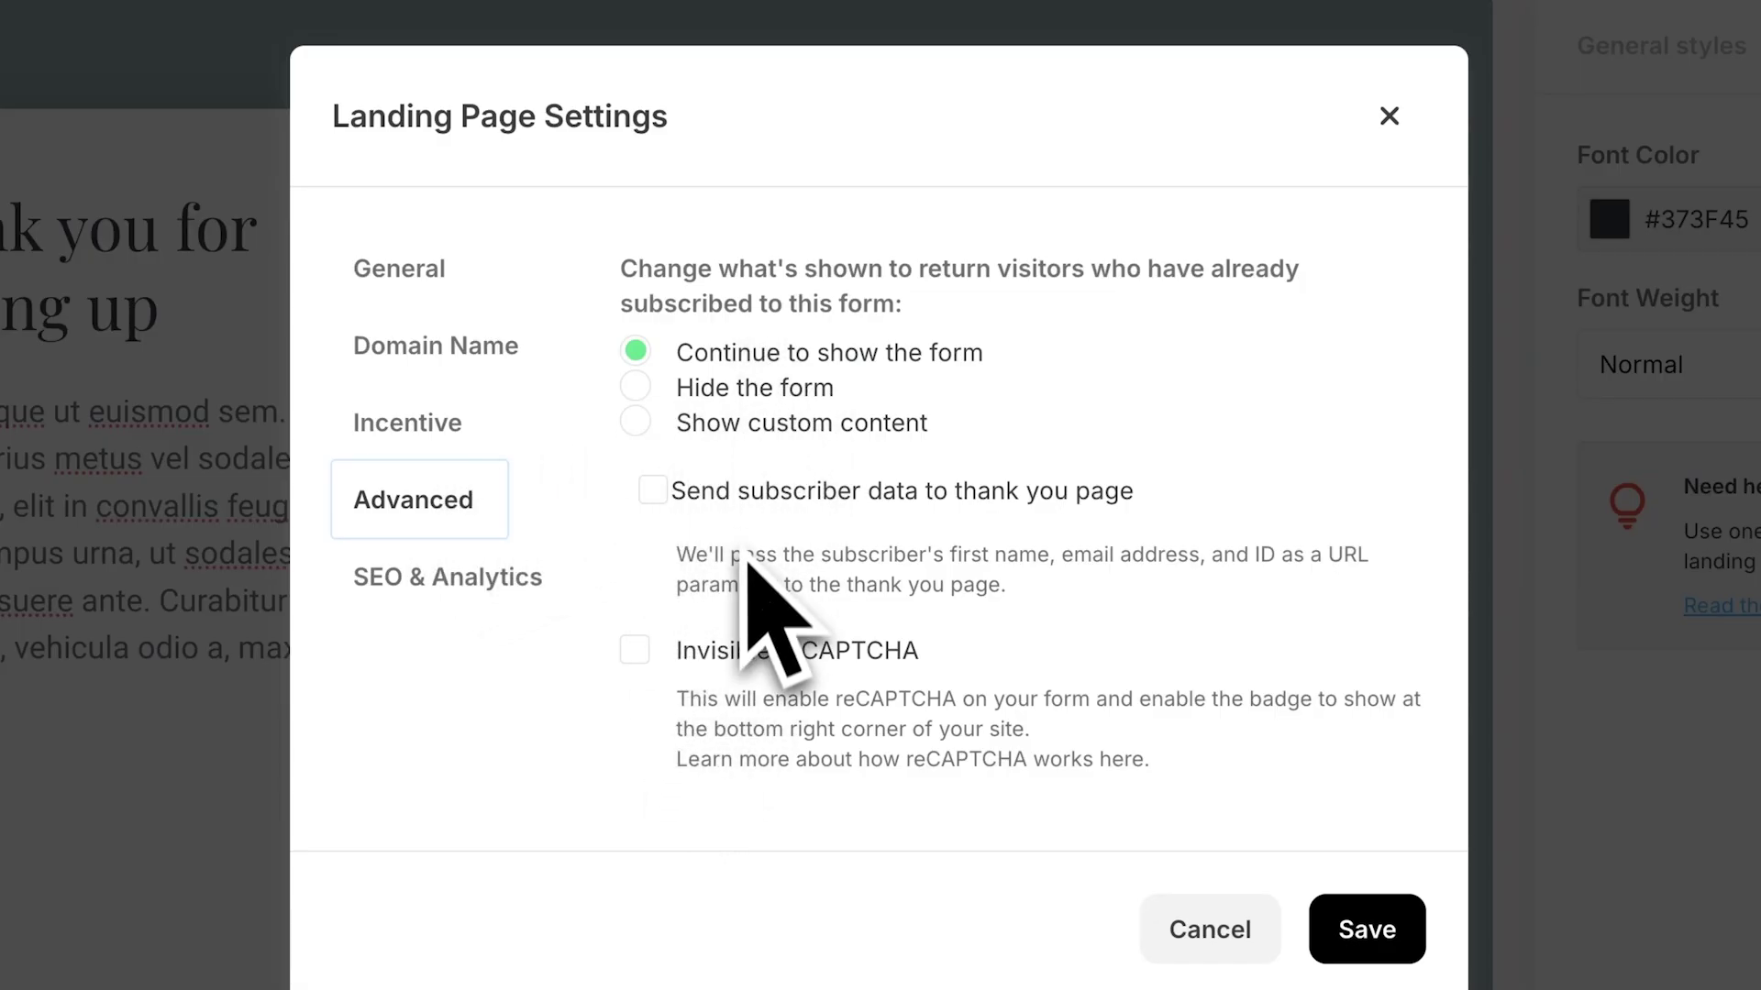
pyautogui.click(442, 574)
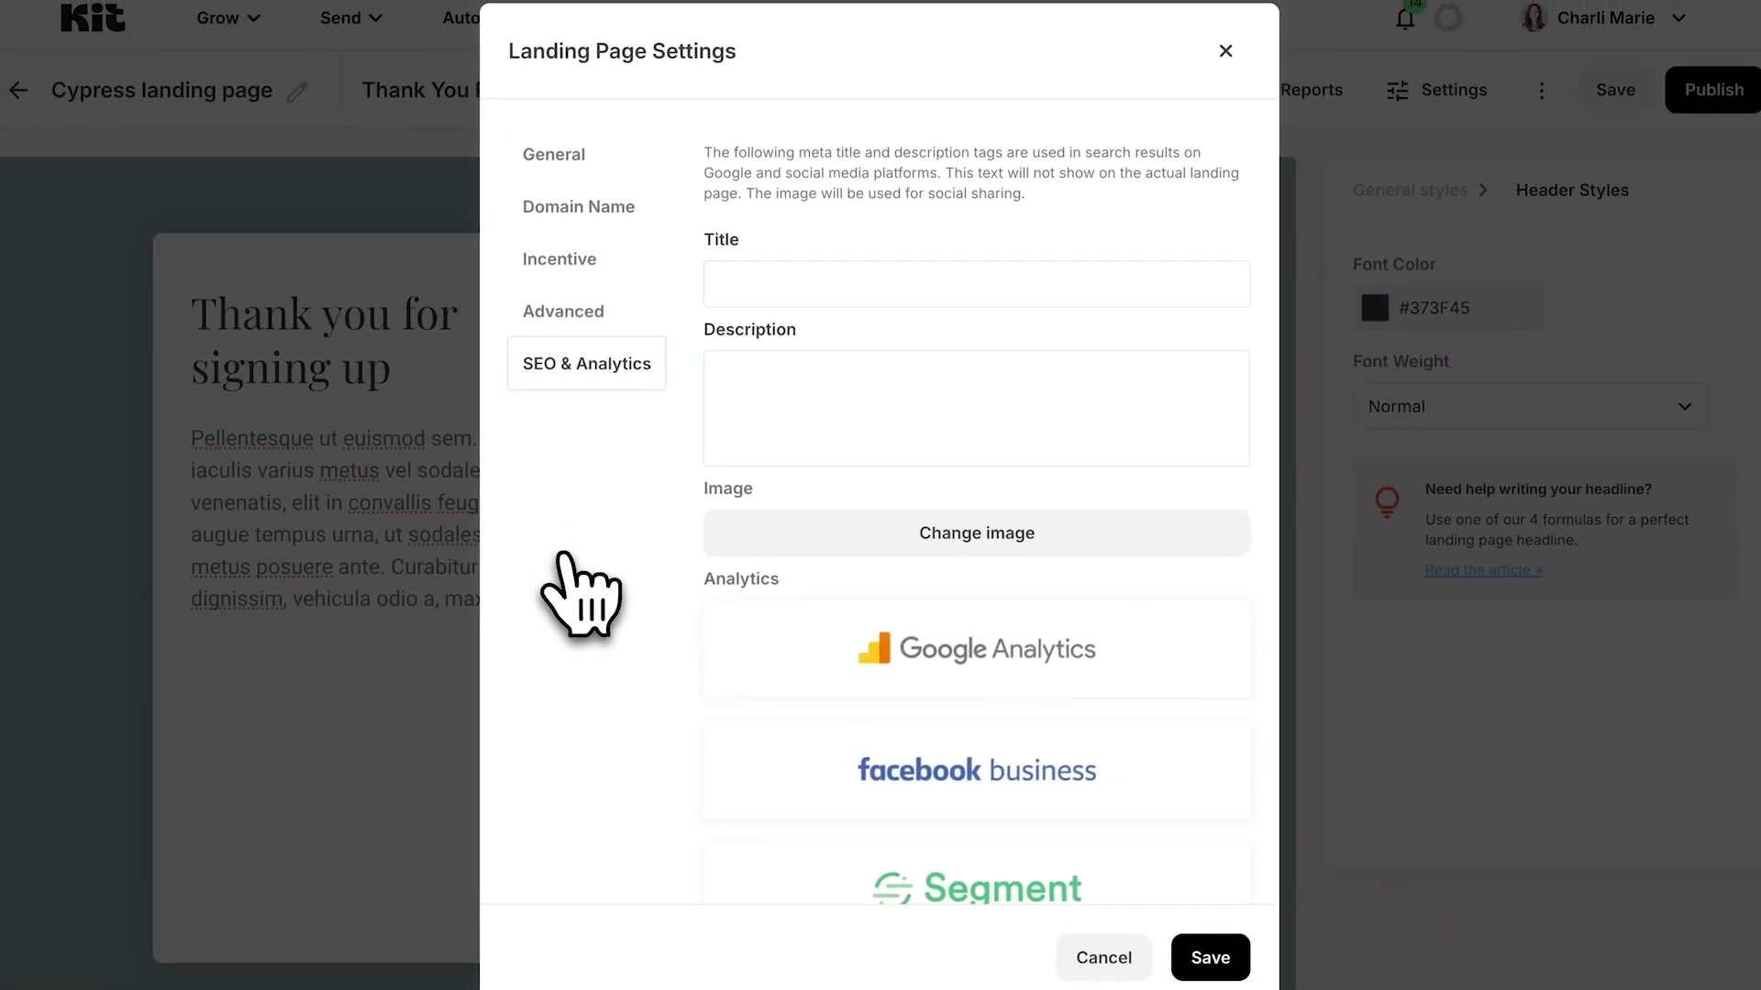
pyautogui.click(775, 291)
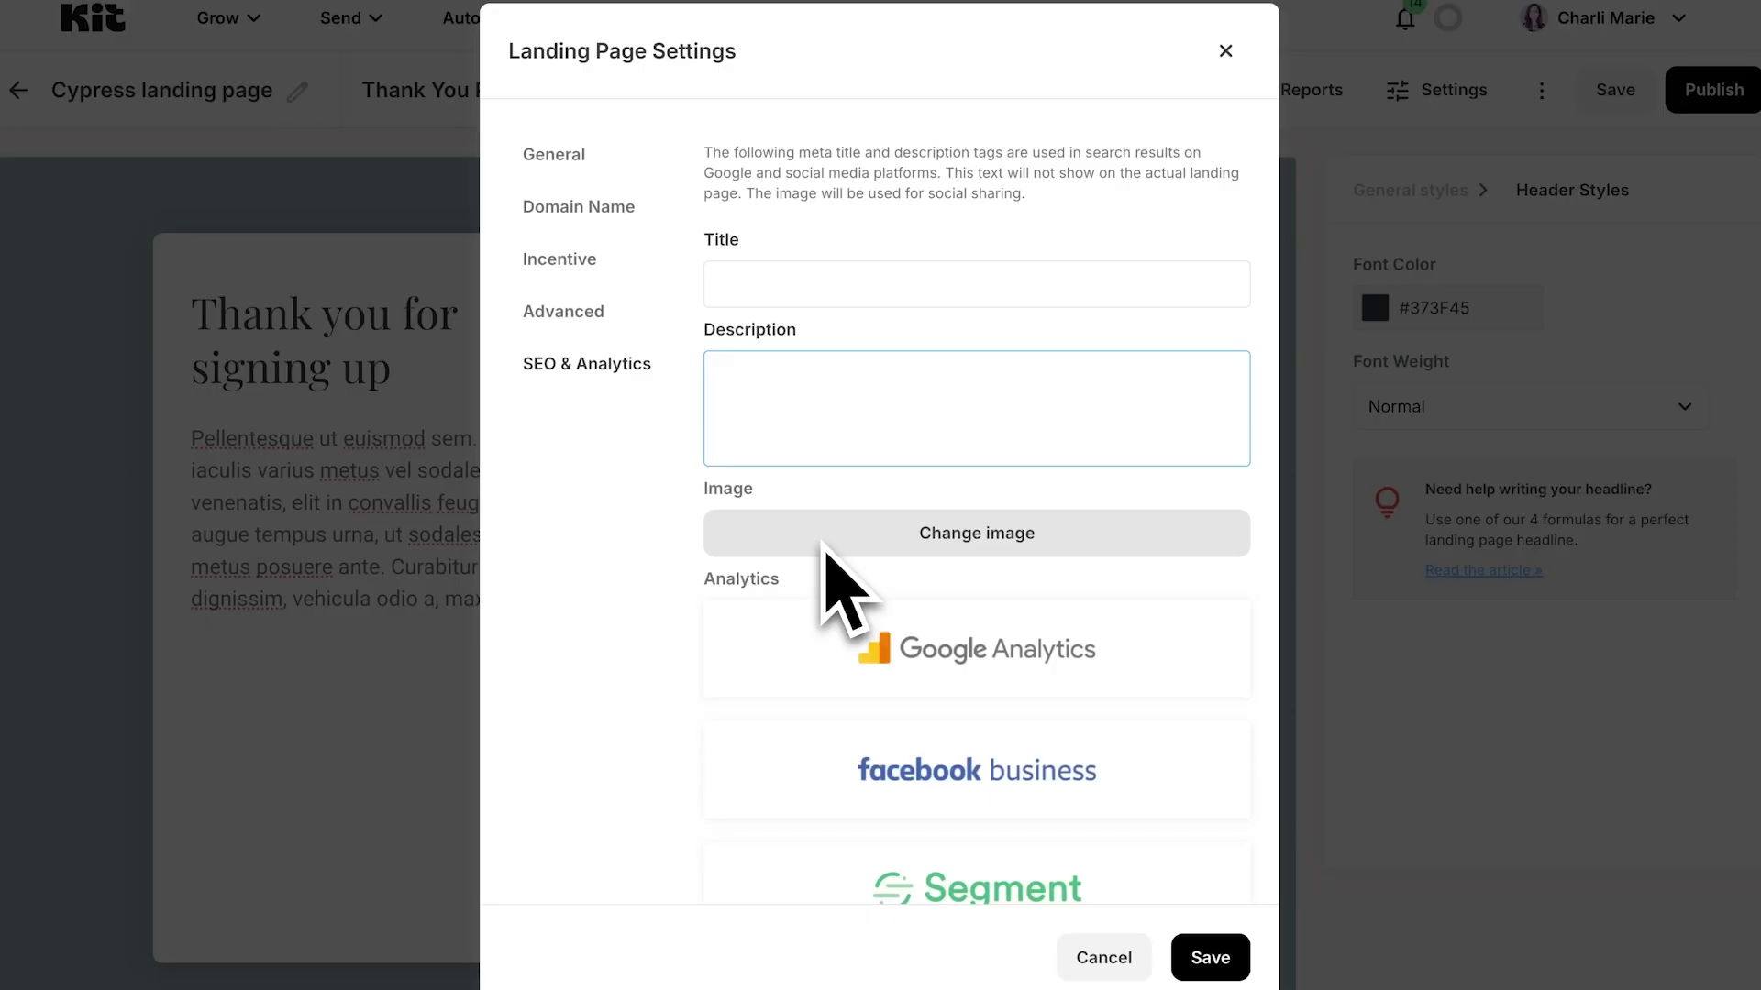
pyautogui.scroll(-3, 676, 629)
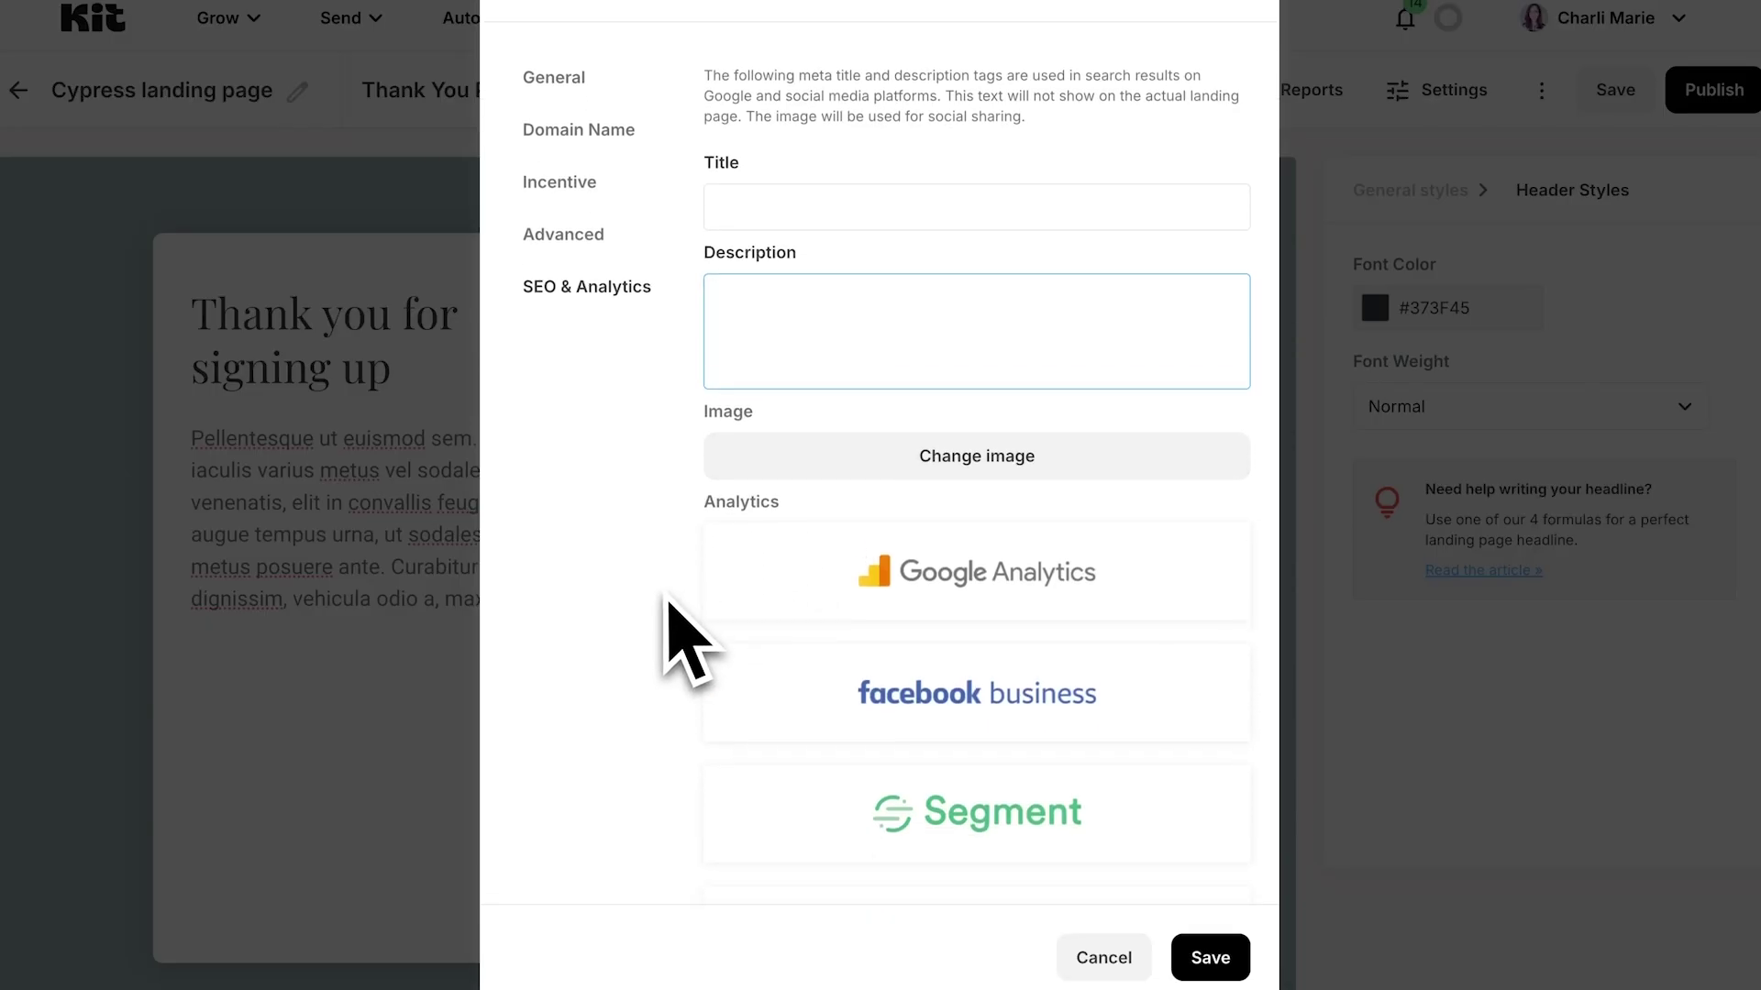
pyautogui.scroll(-4, 666, 605)
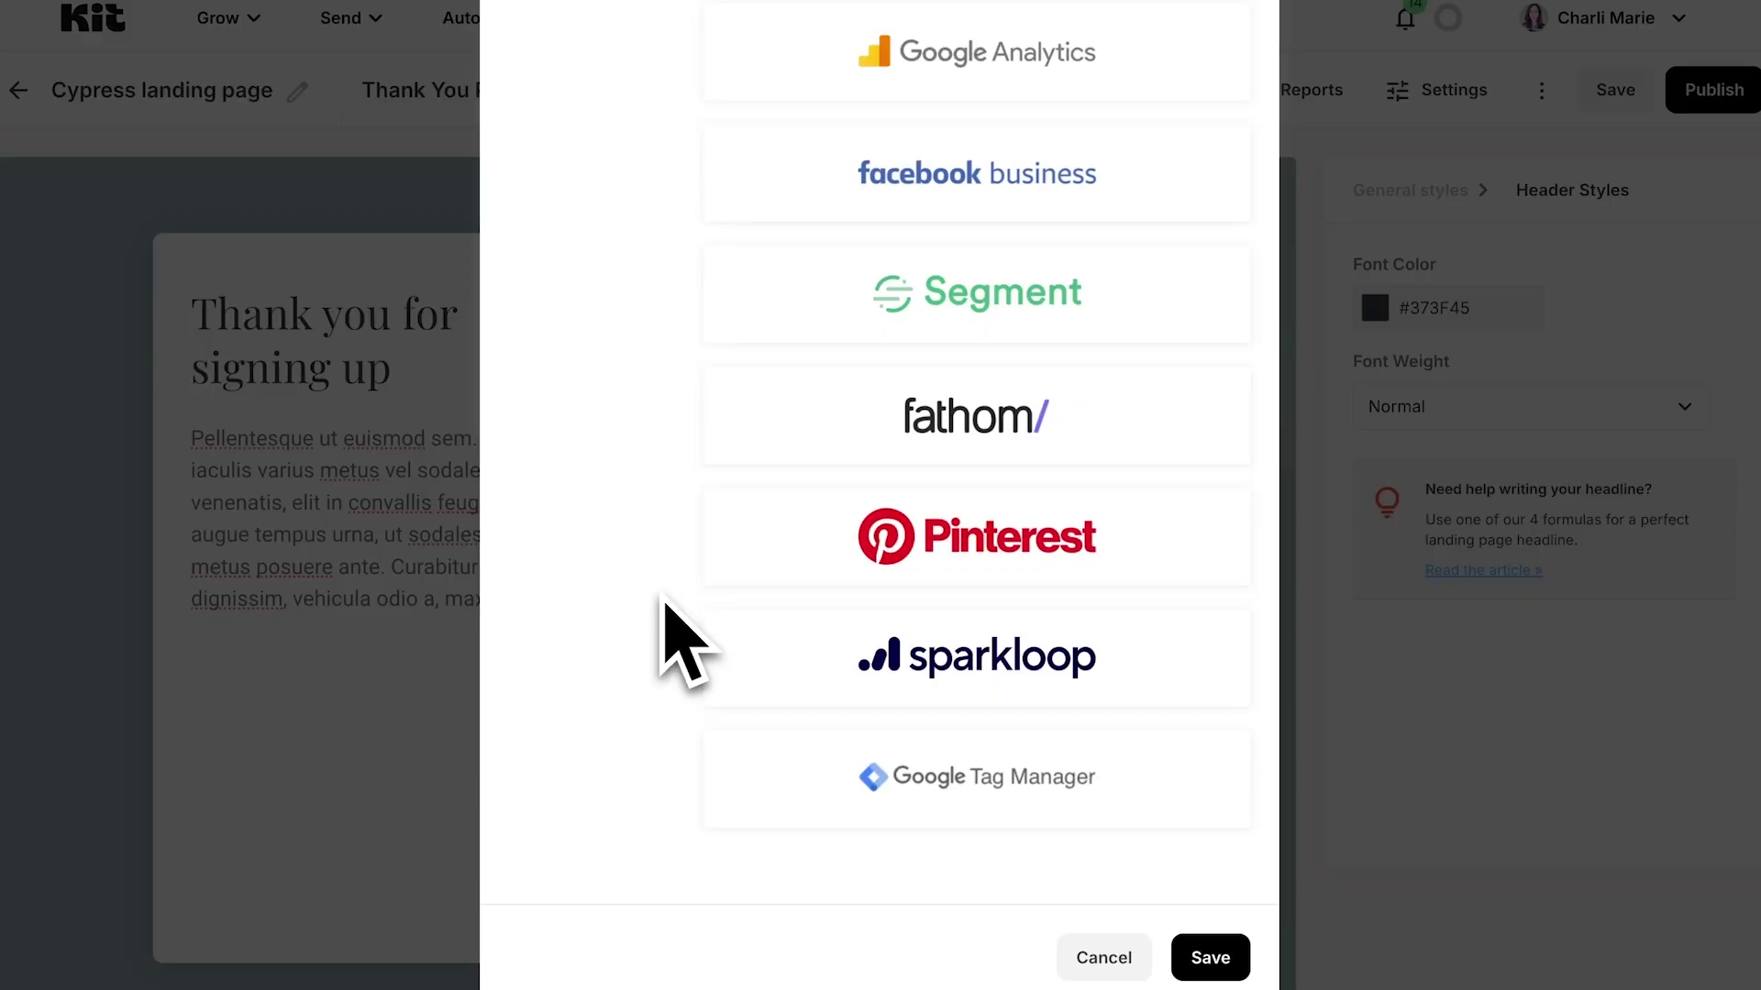
pyautogui.scroll(7, 686, 646)
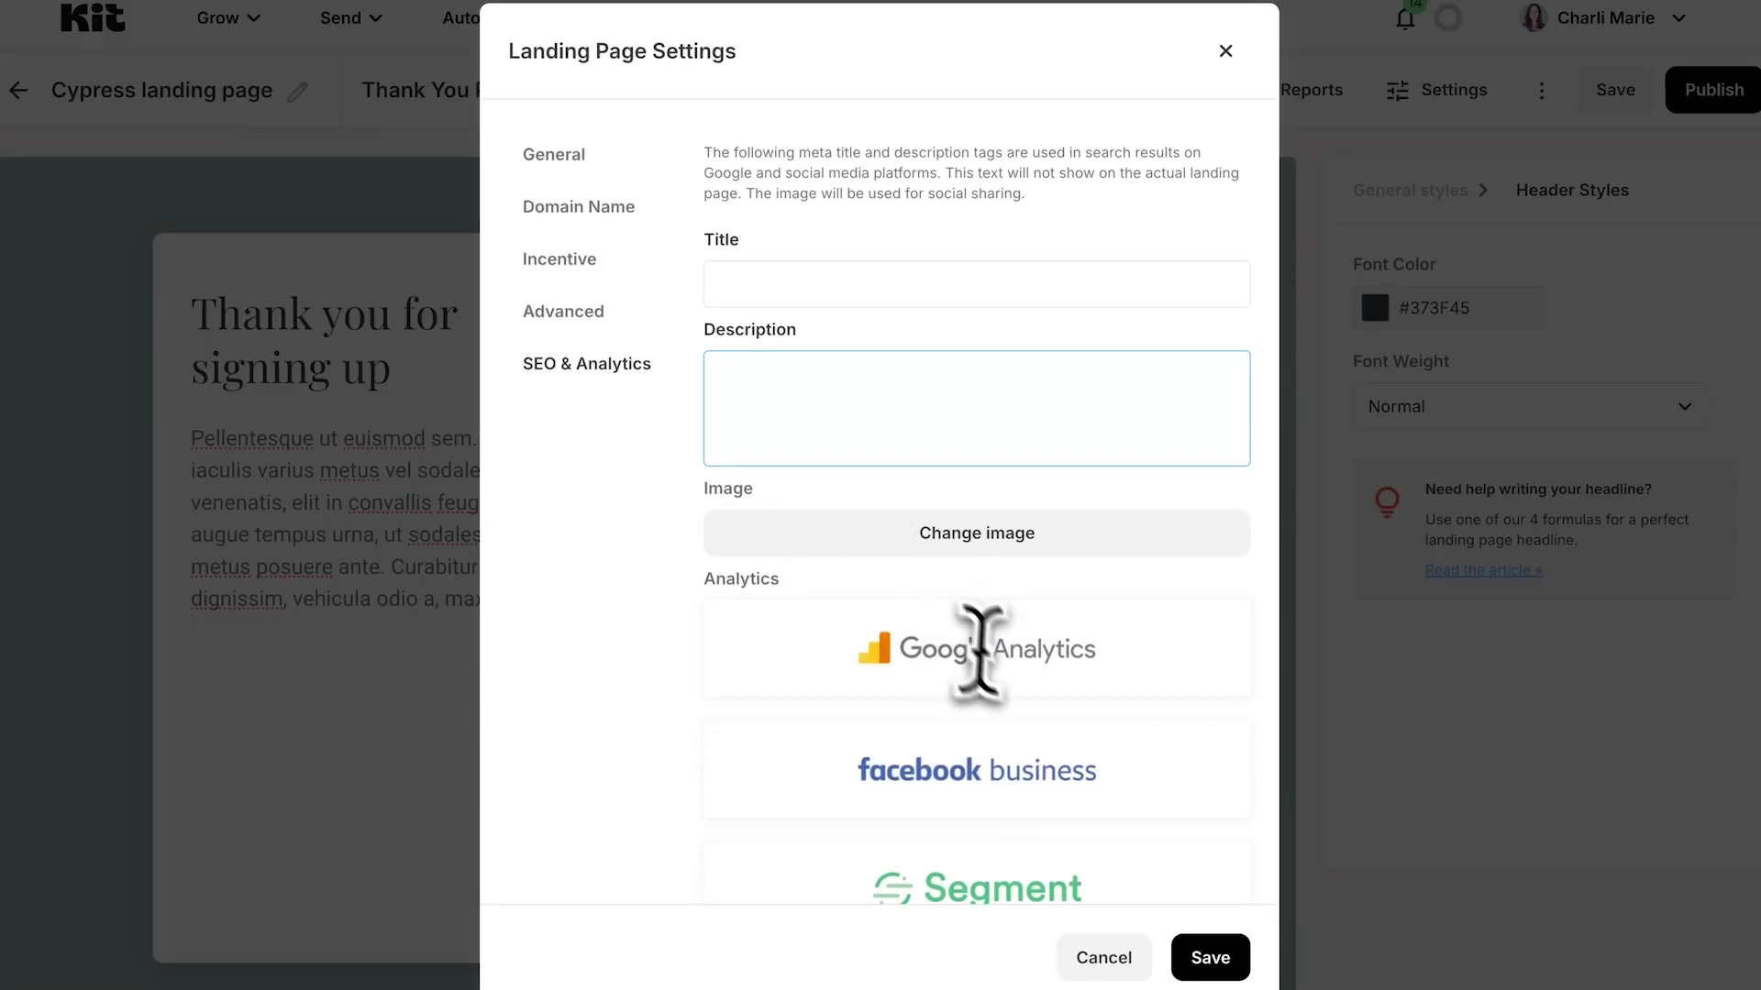
pyautogui.click(1108, 954)
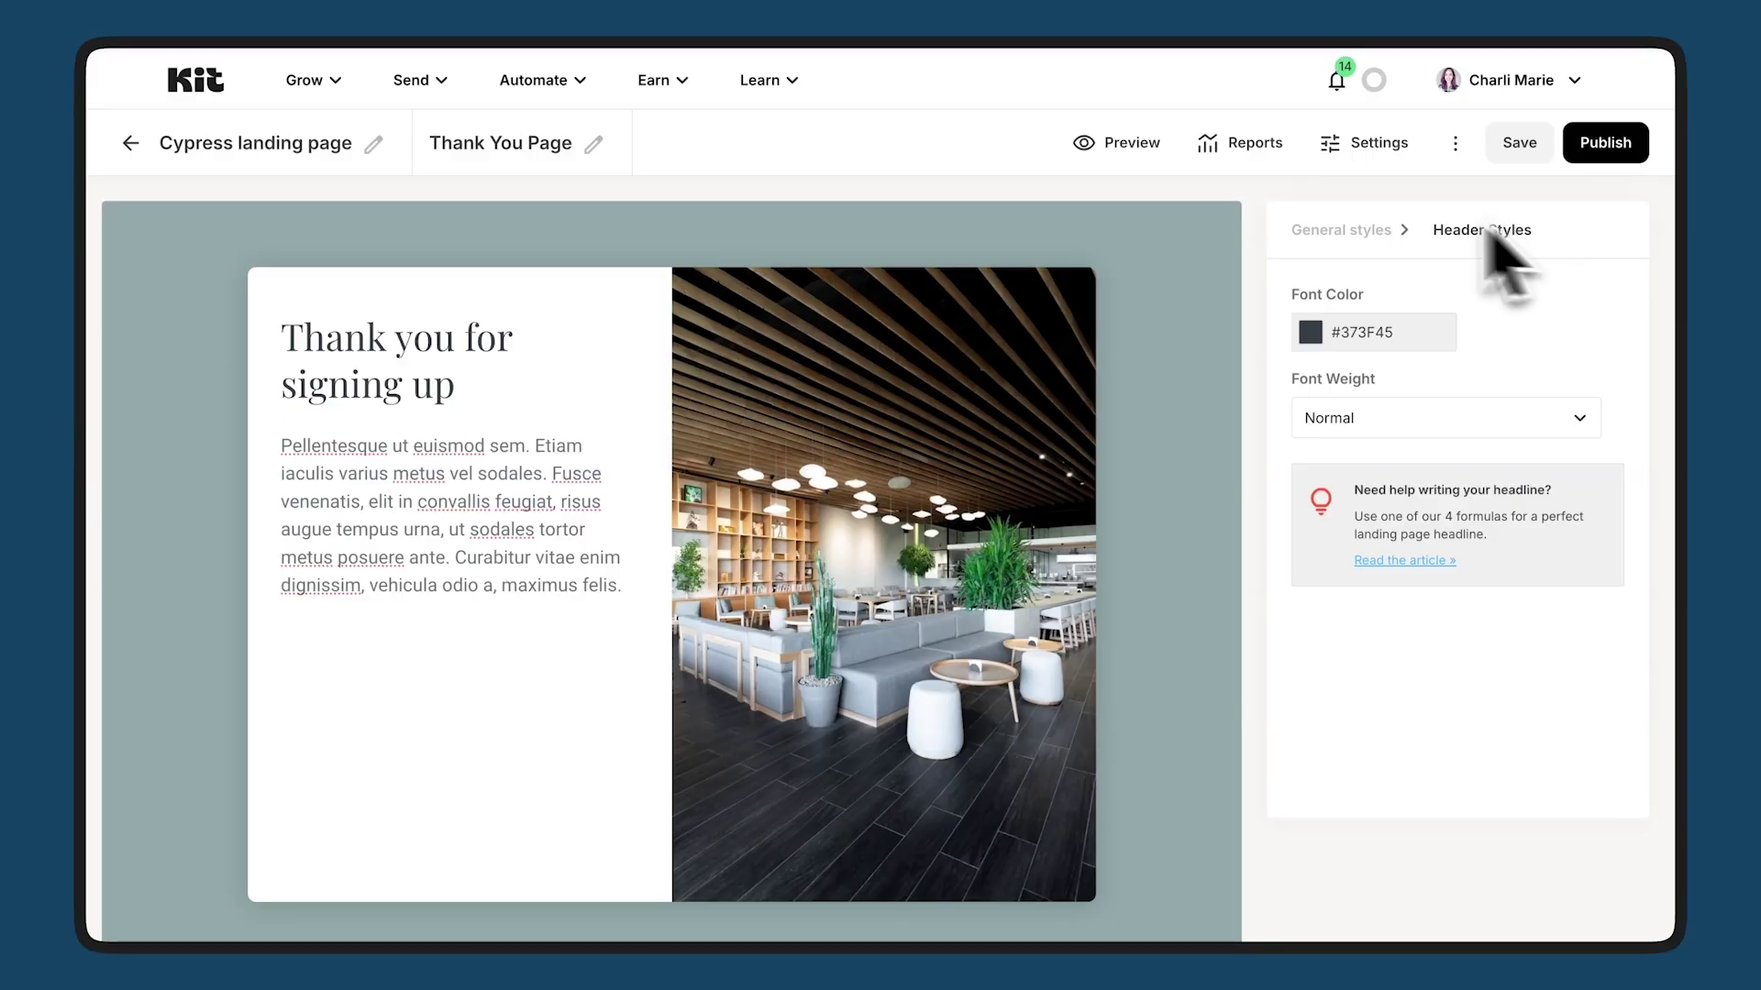
# Step: Return to the main Cypress landing page, publish it, and copy its share URL
pyautogui.click(330, 143)
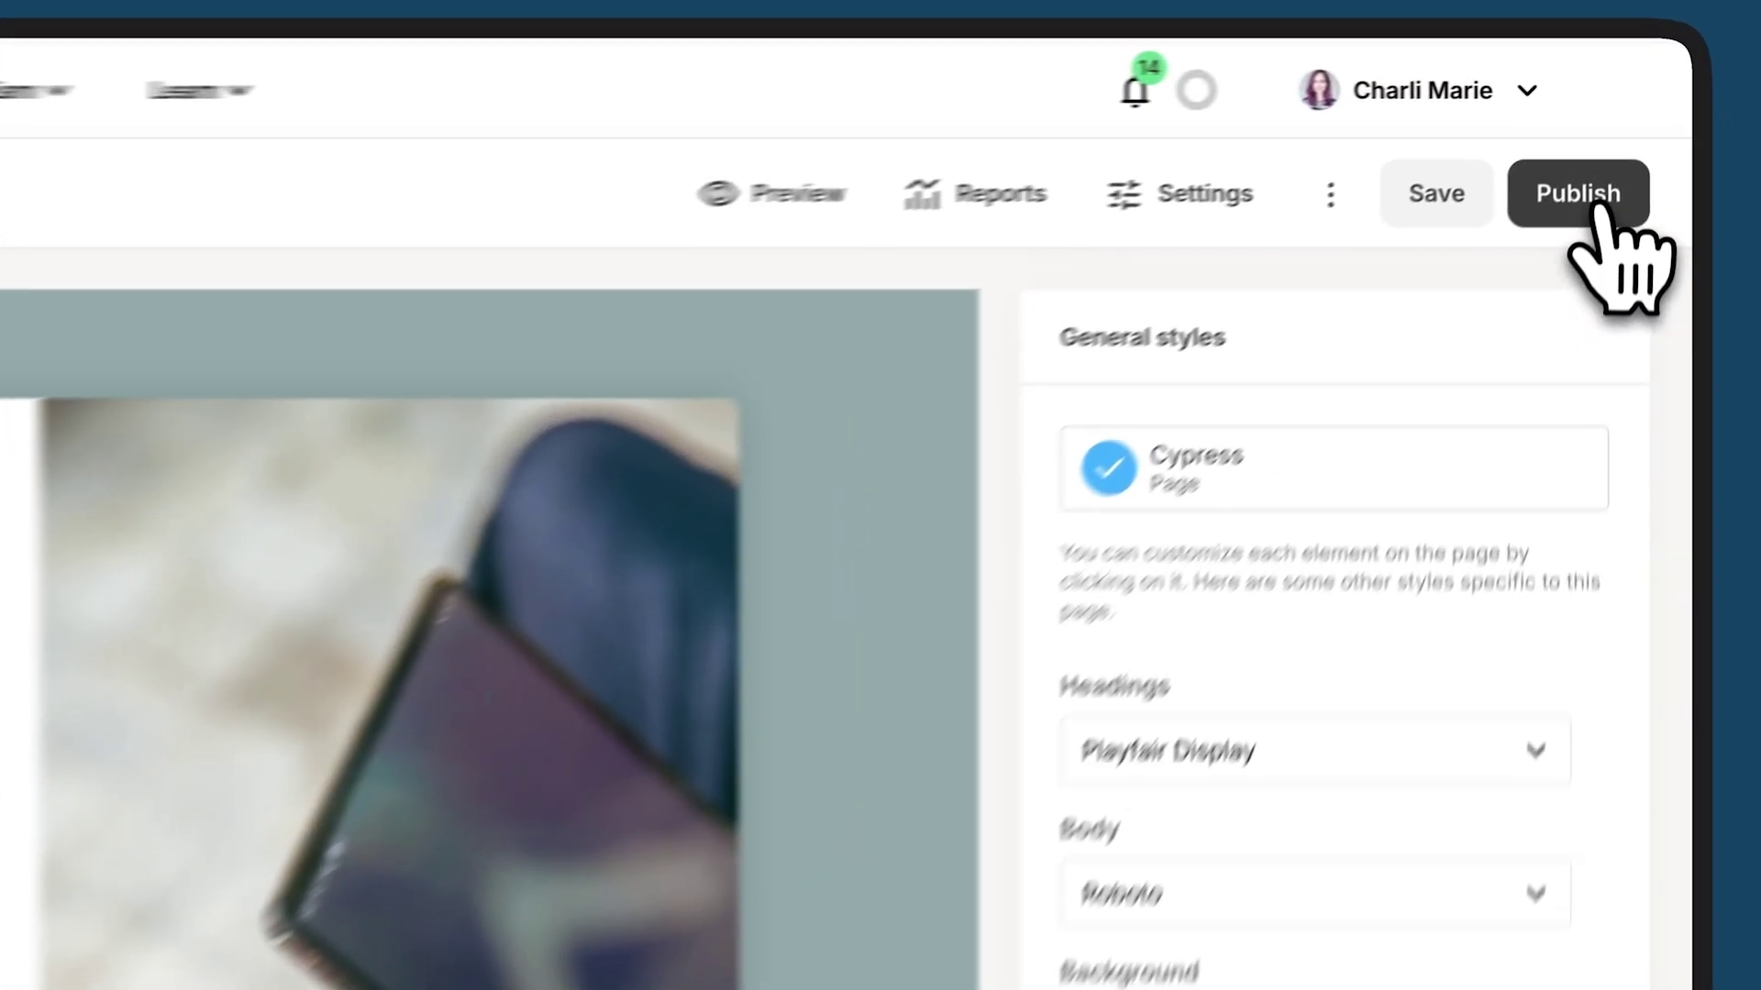
pyautogui.click(1603, 145)
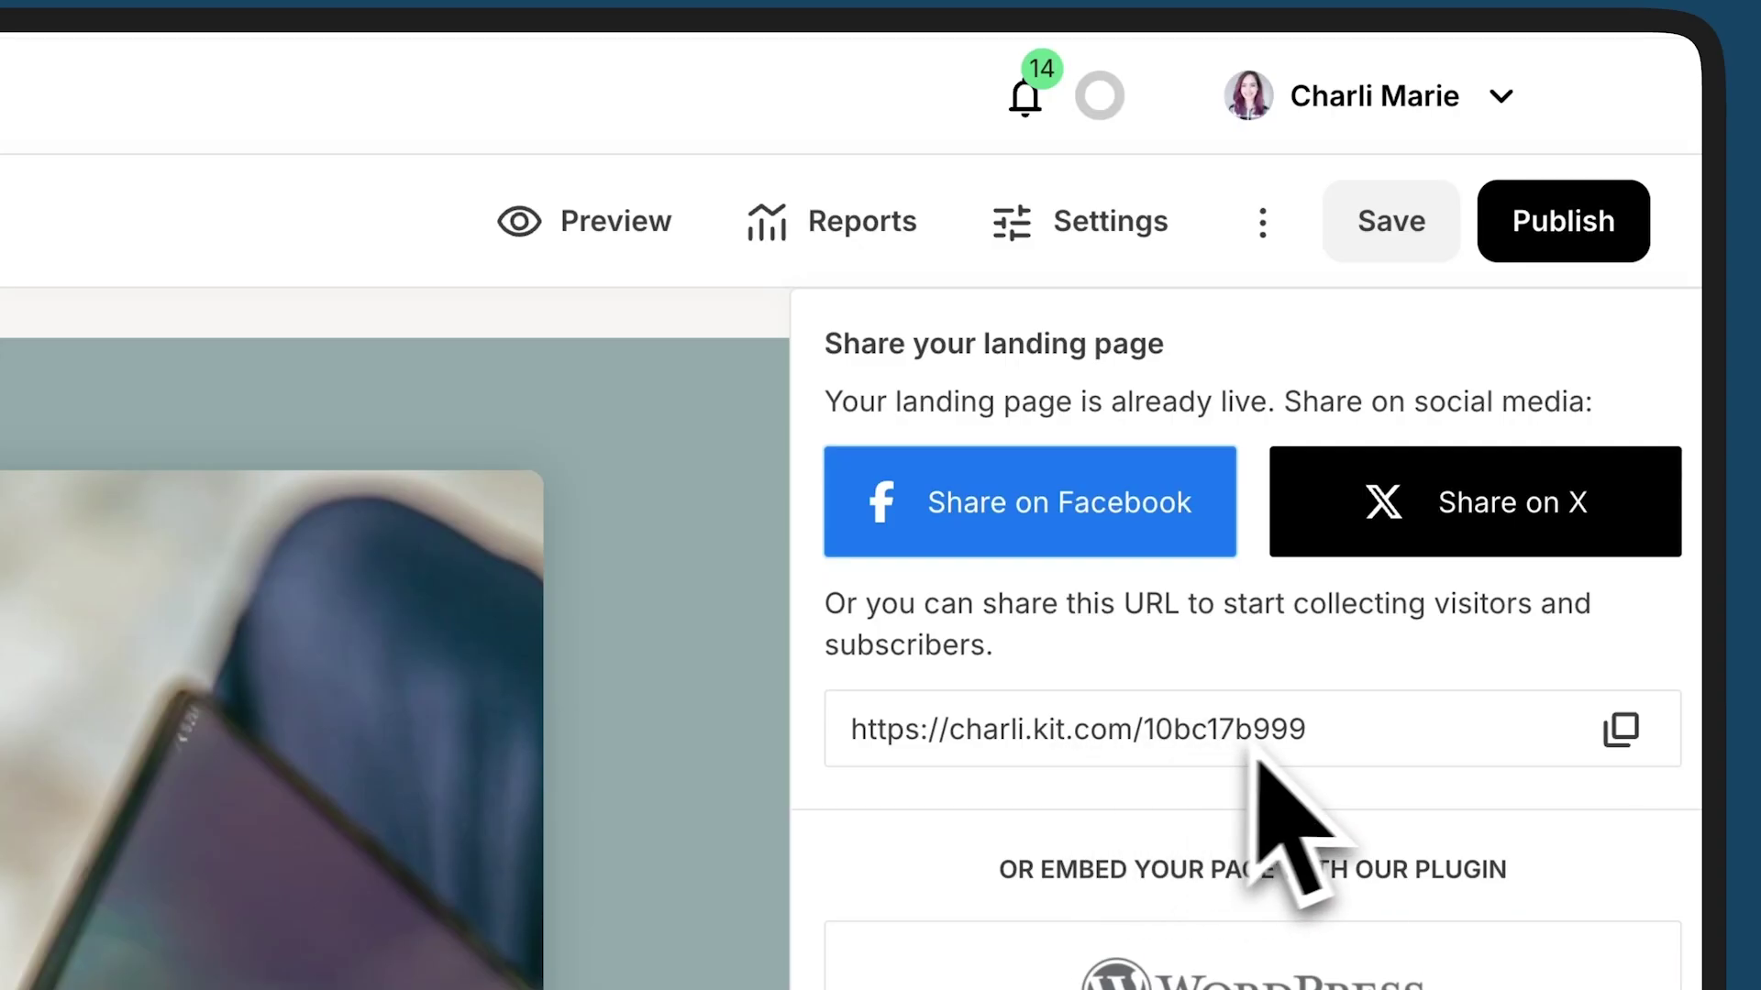
pyautogui.click(1616, 730)
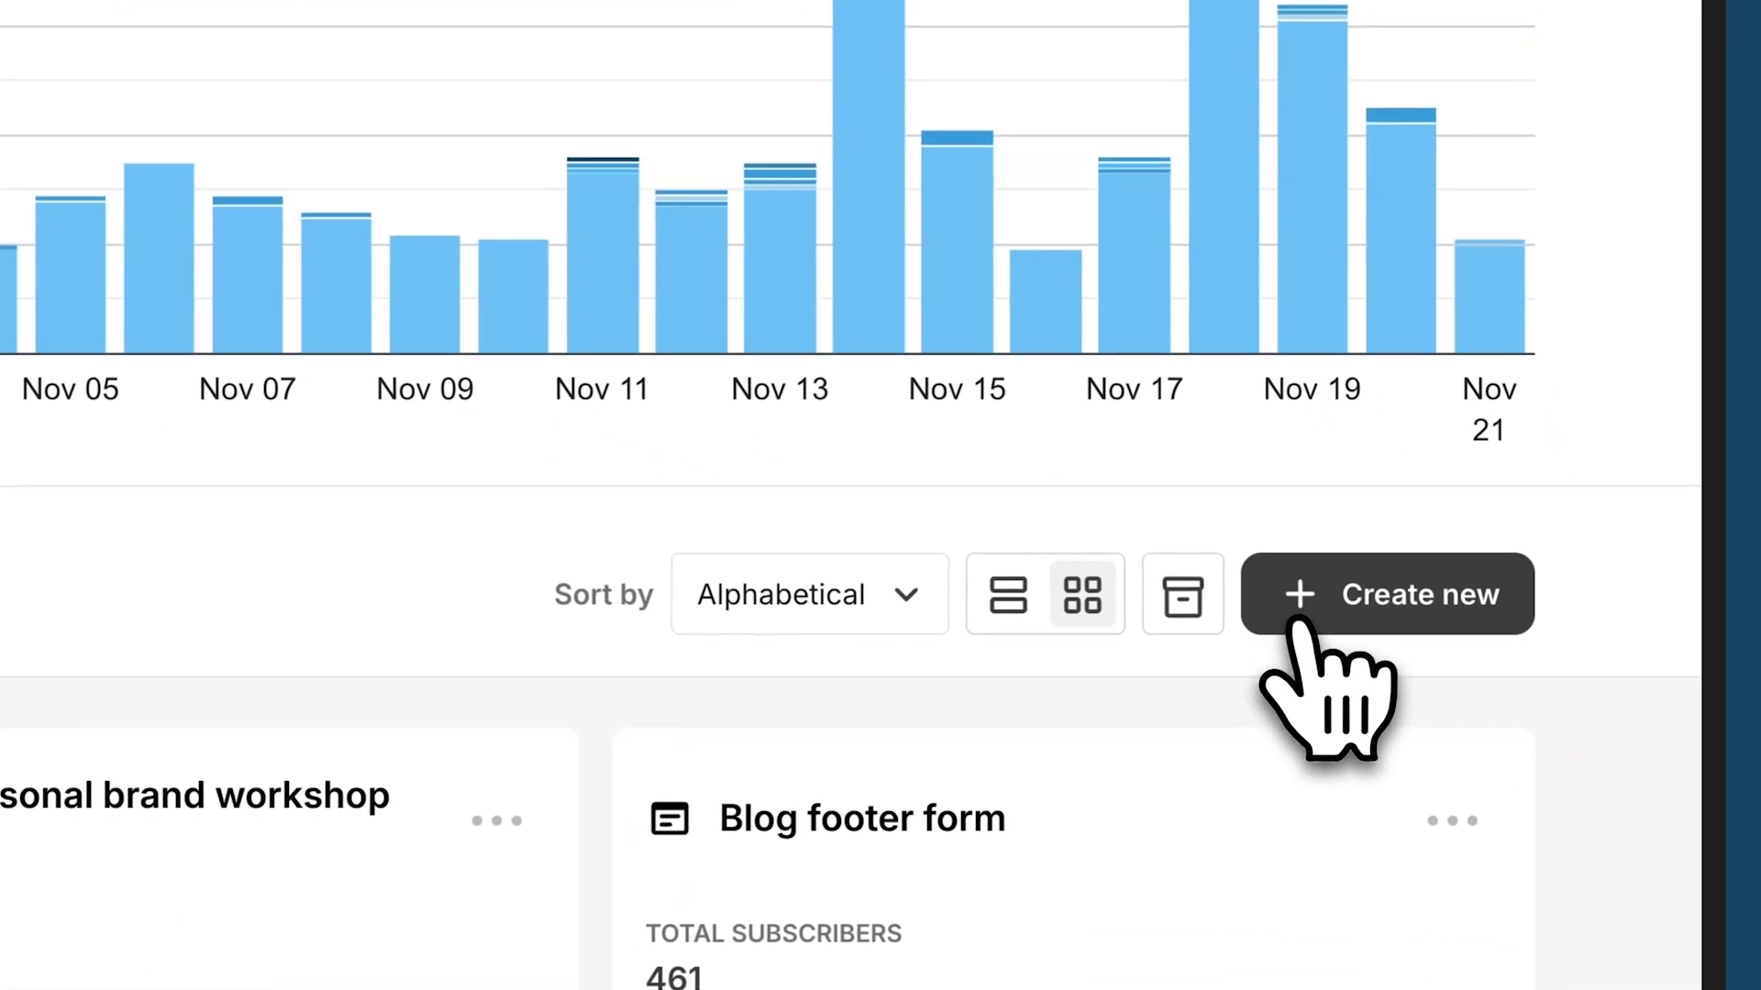
# Step: Create a new subscriber form in the inline display format, browse the templates, and choose Charlotte
pyautogui.click(1517, 701)
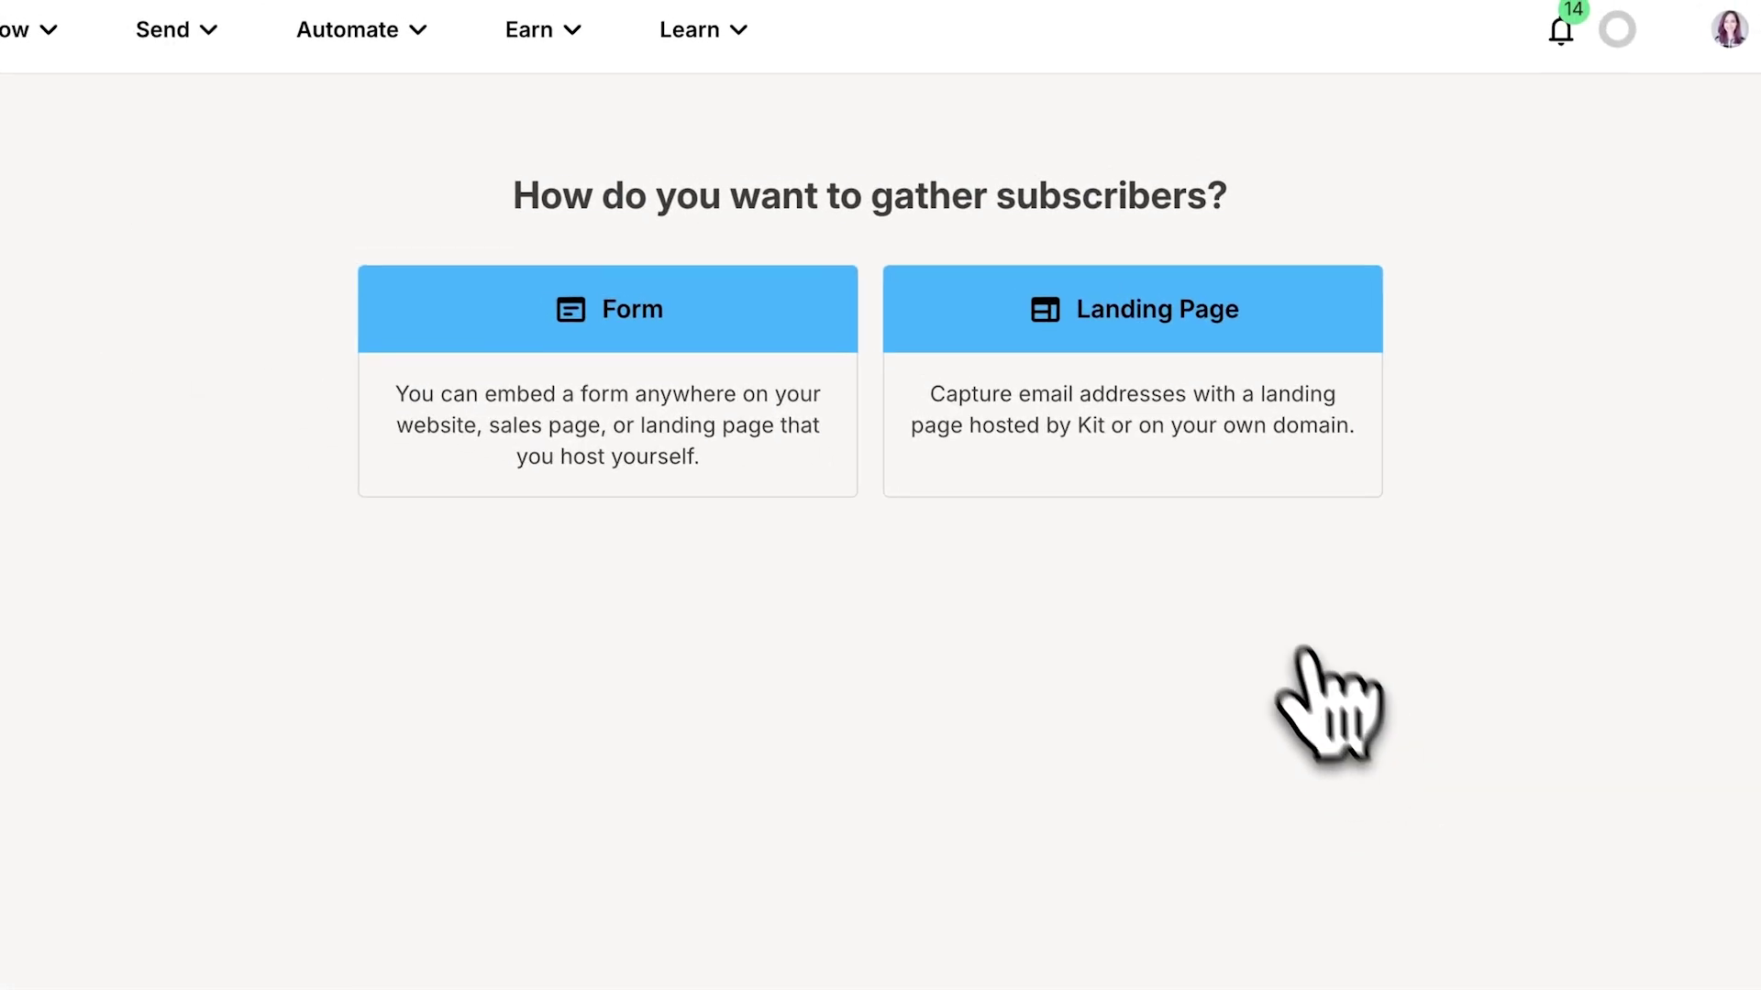
pyautogui.click(731, 376)
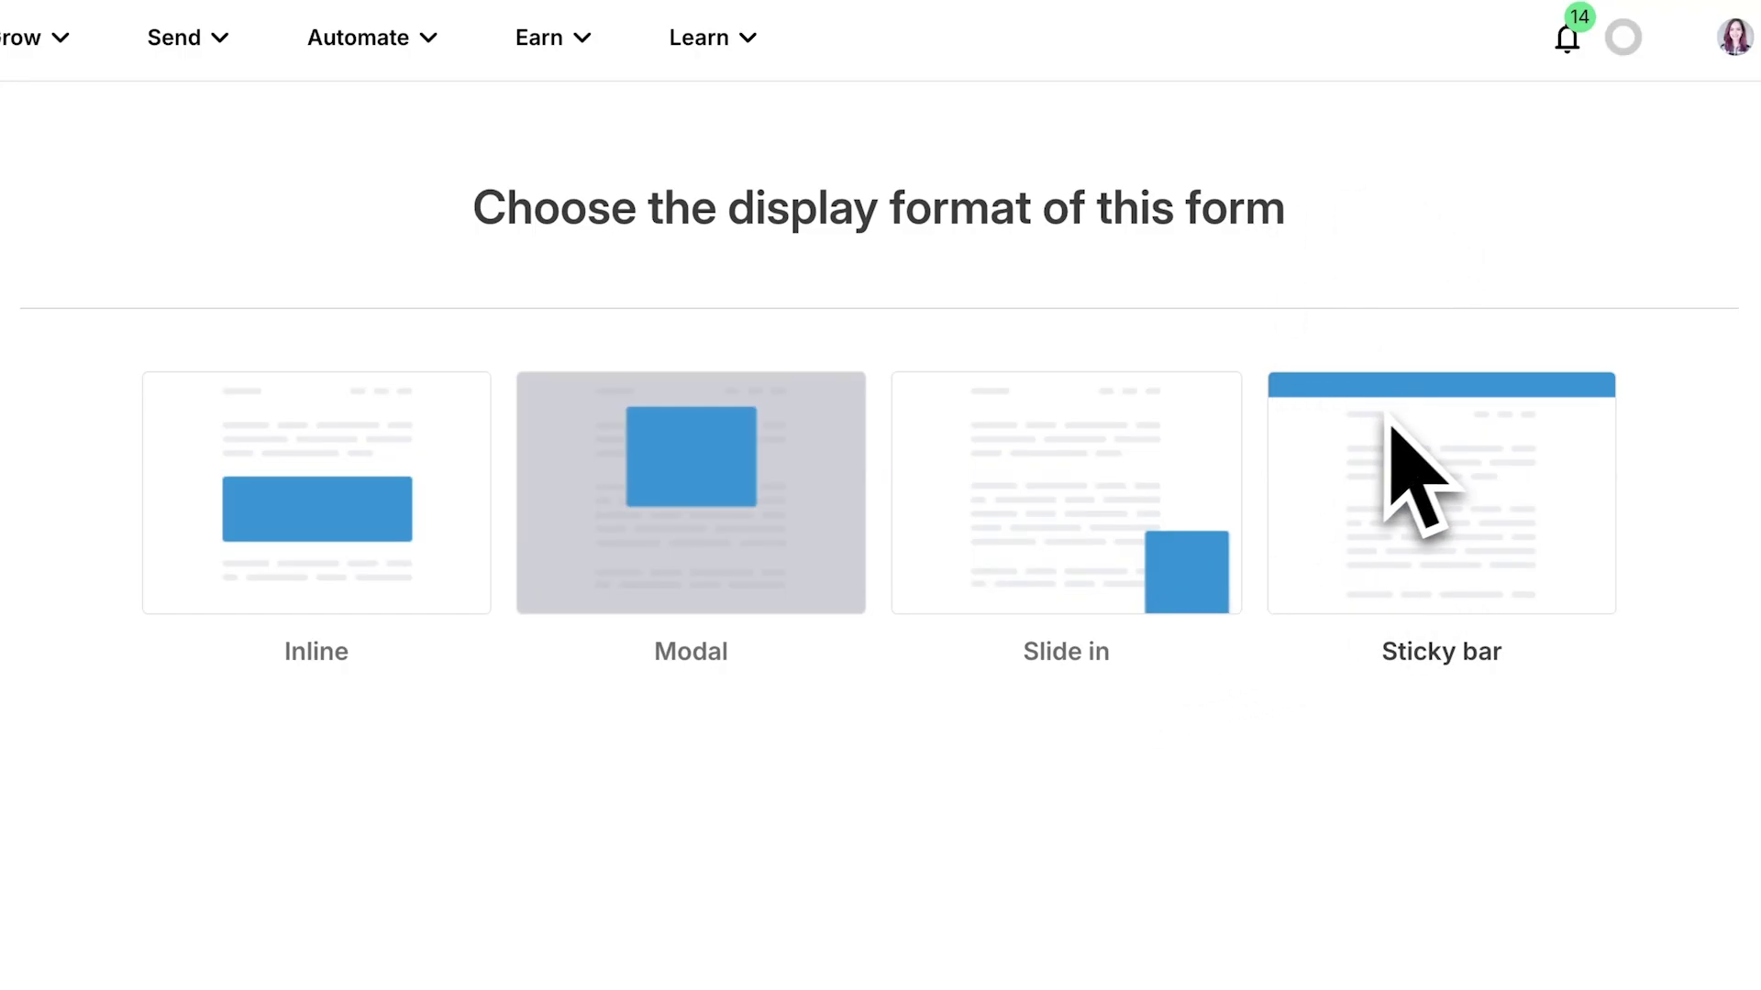
pyautogui.click(451, 457)
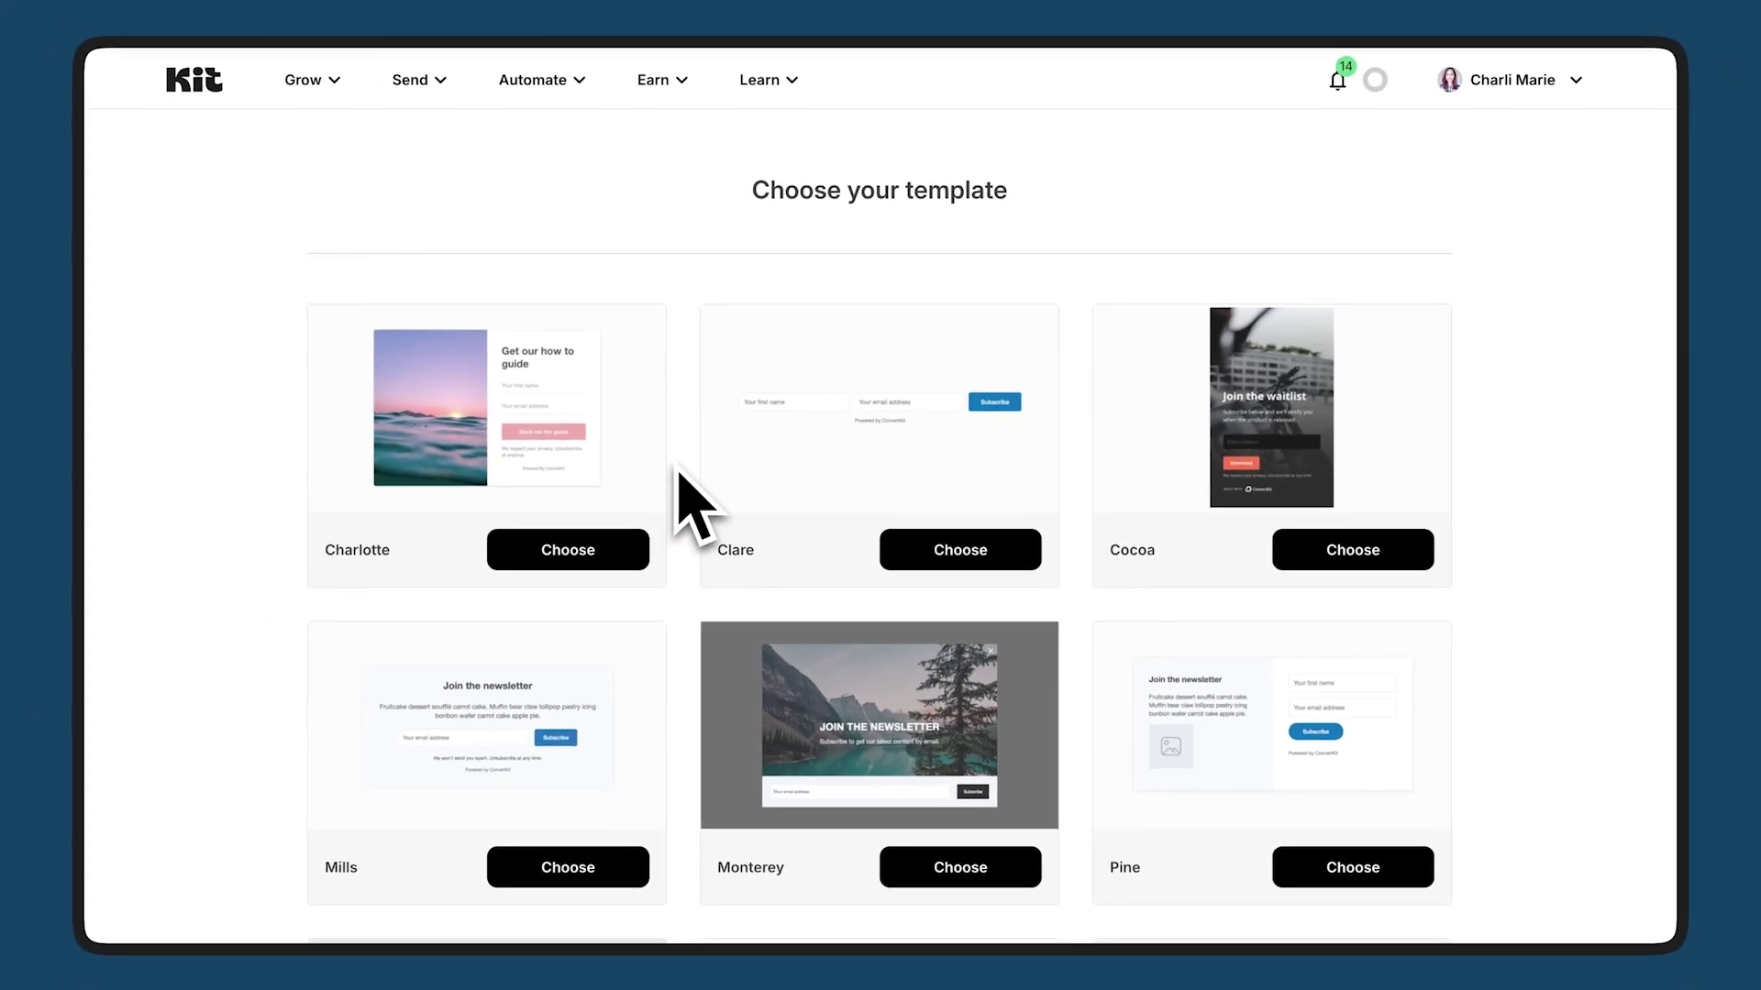
pyautogui.scroll(-5, 695, 504)
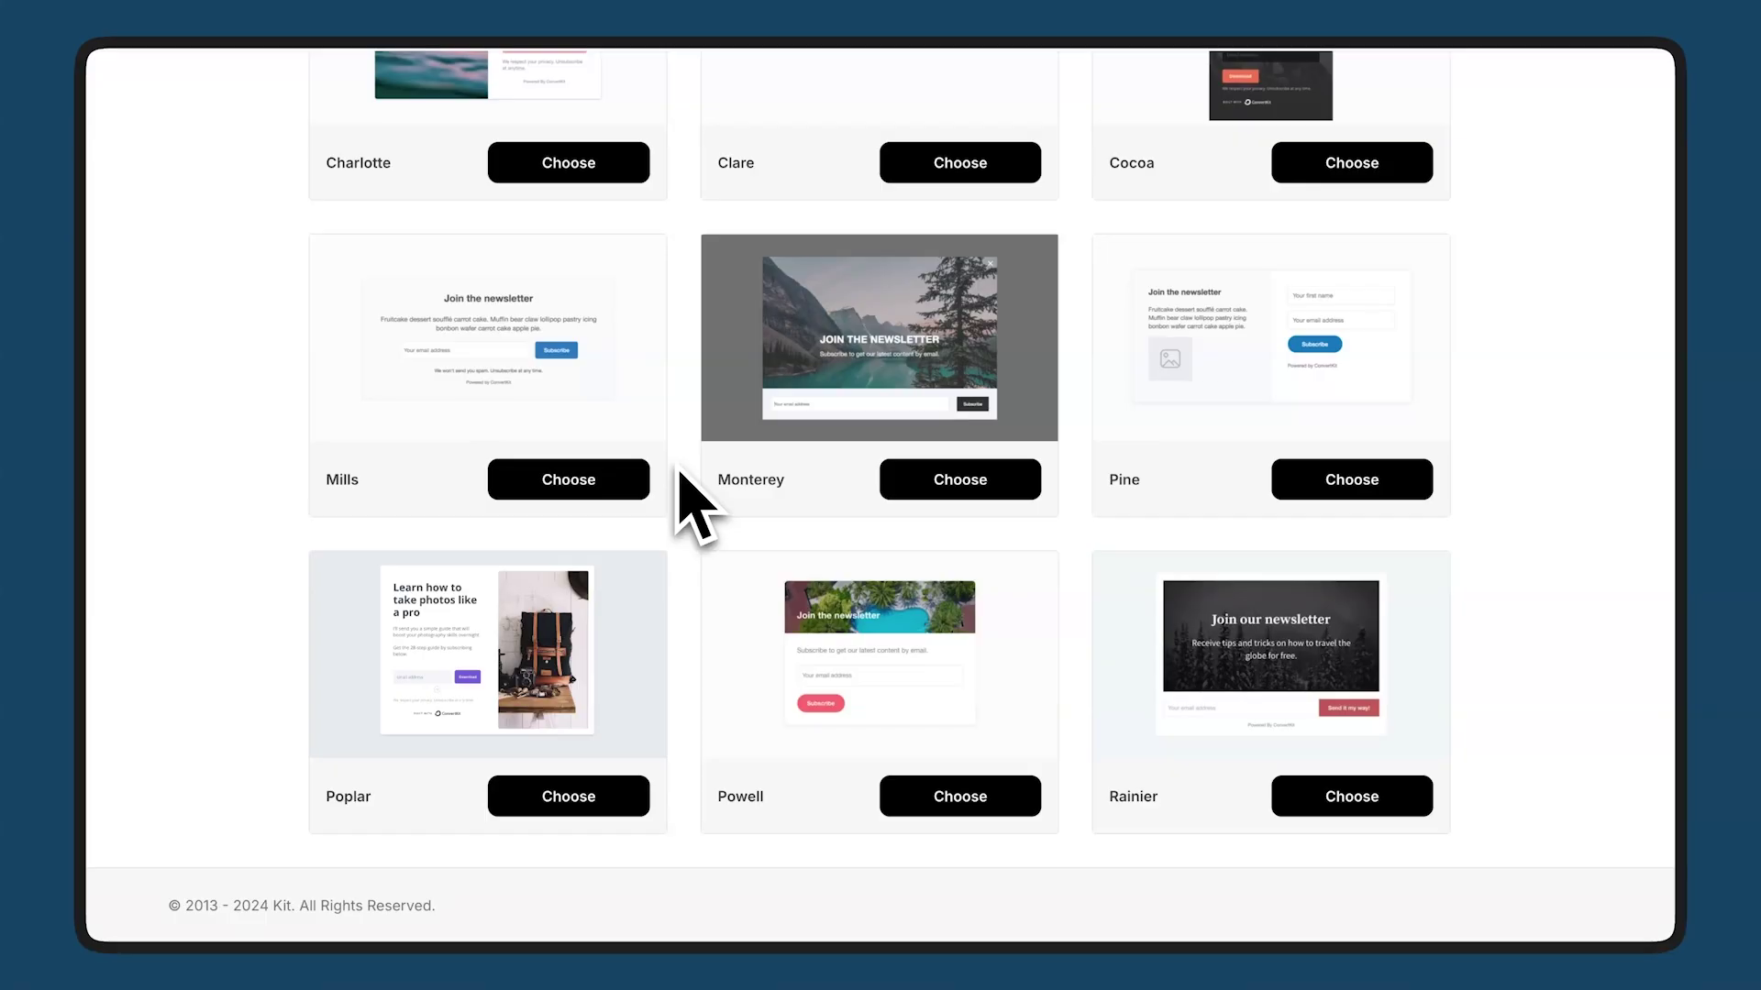
pyautogui.scroll(5, 683, 477)
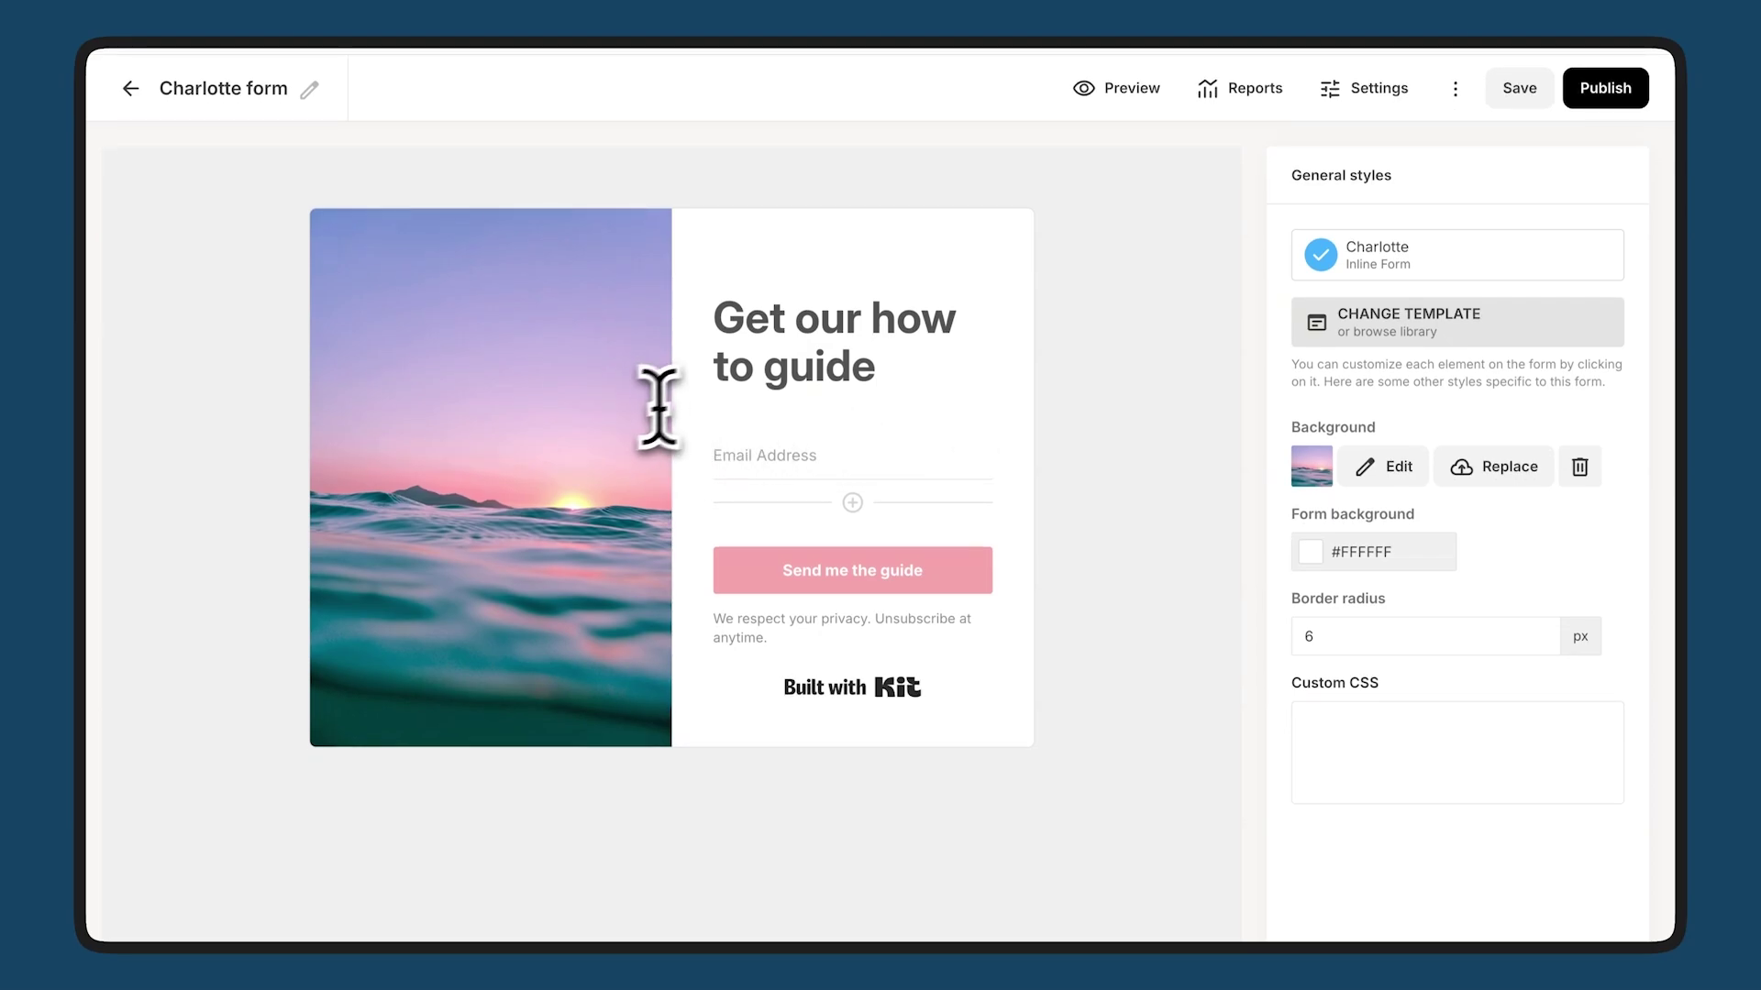
# Step: Change the Charlotte form's heading to "Sign Up to the Newsletter" and set its font size to 26 px
pyautogui.click(800, 371)
pyautogui.moveTo(892, 370); pyautogui.dragTo(720, 321)
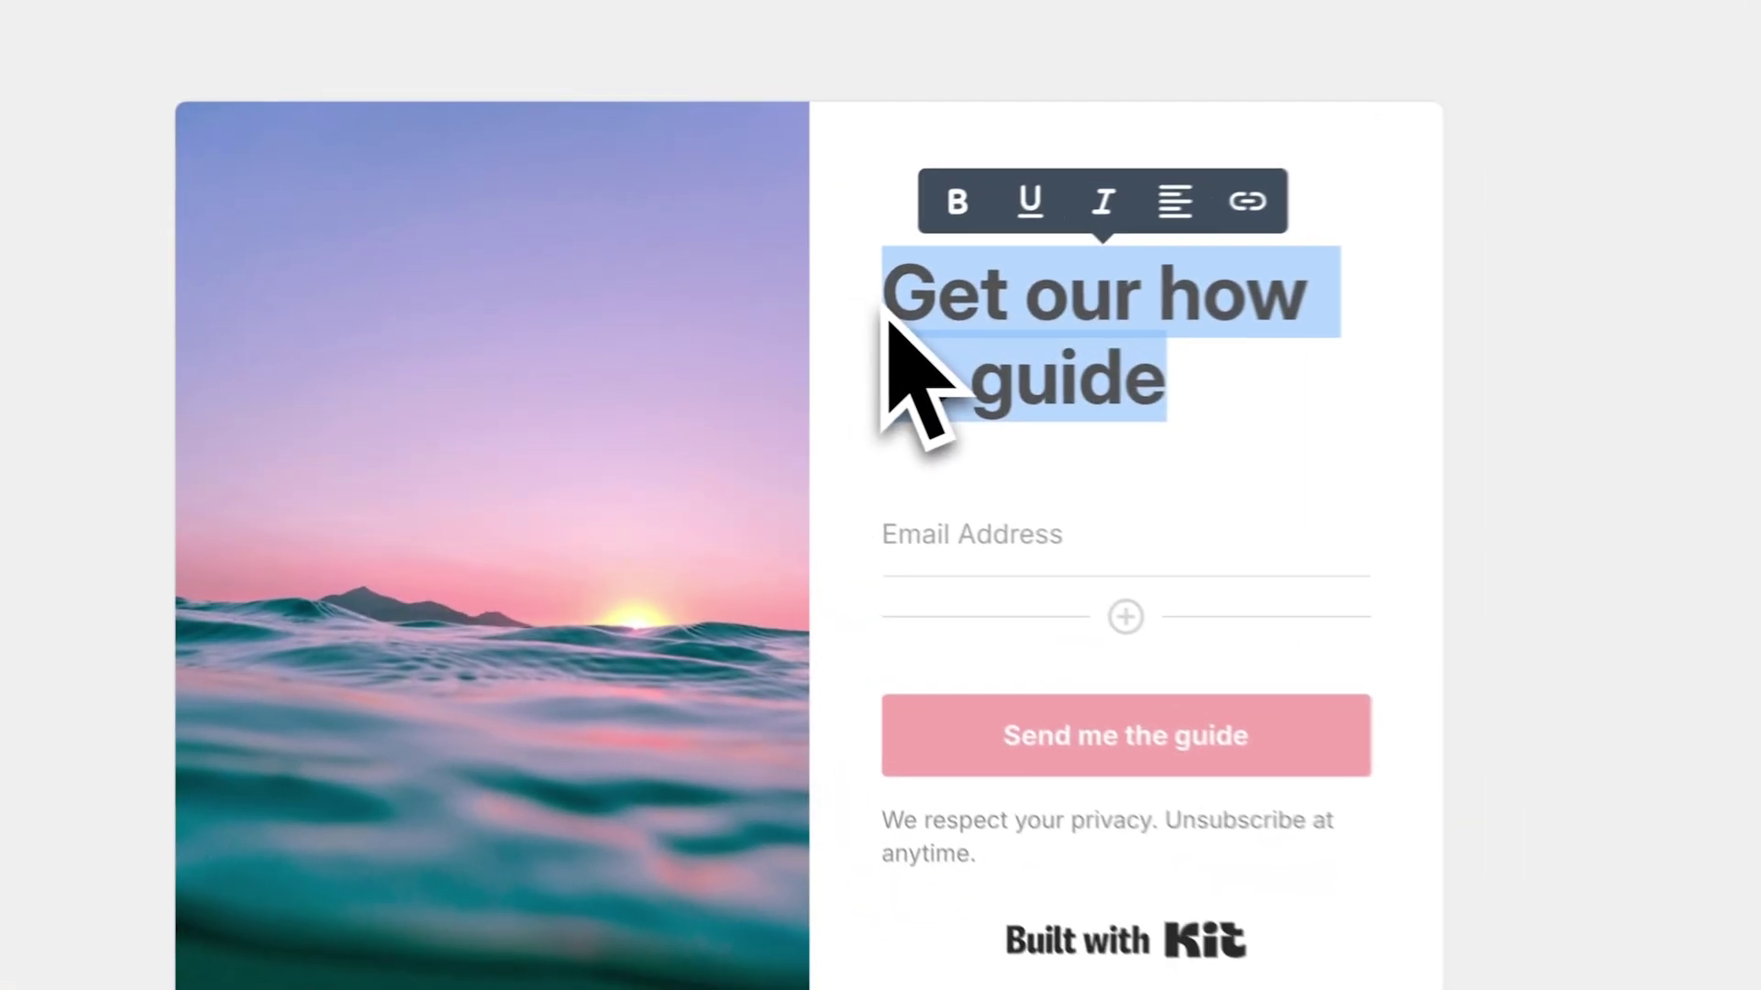
pyautogui.write('Sign U')
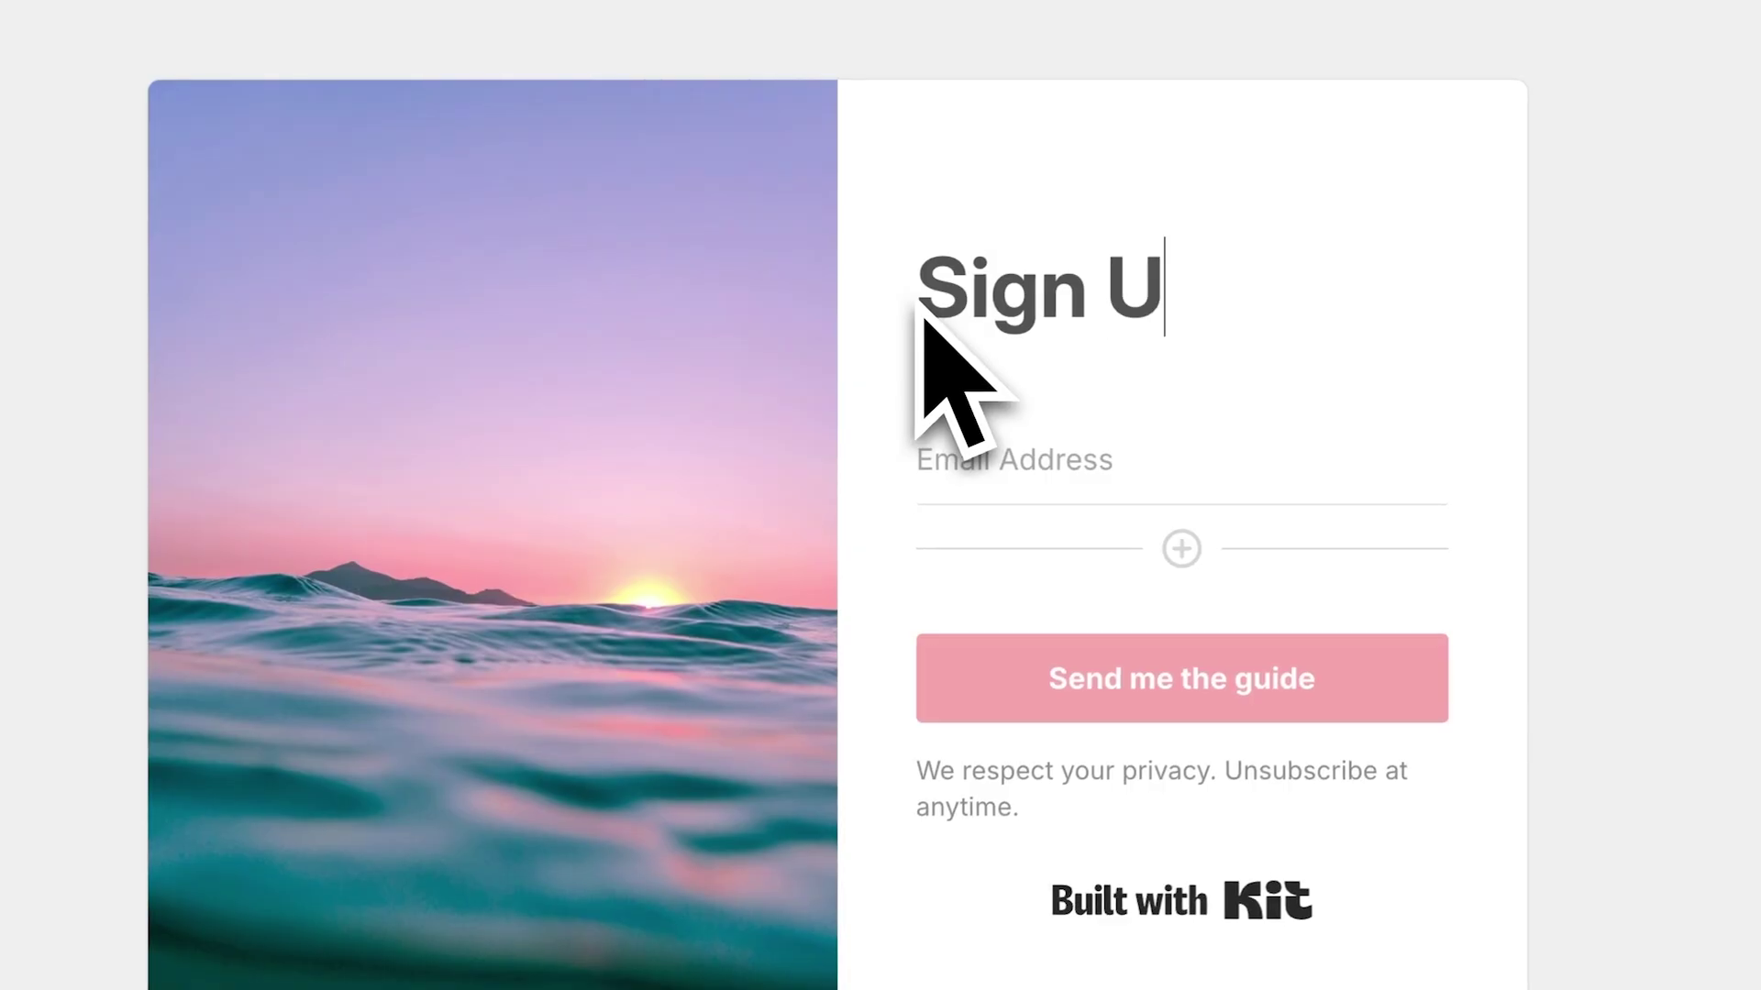
pyautogui.write('p to the Newsletter')
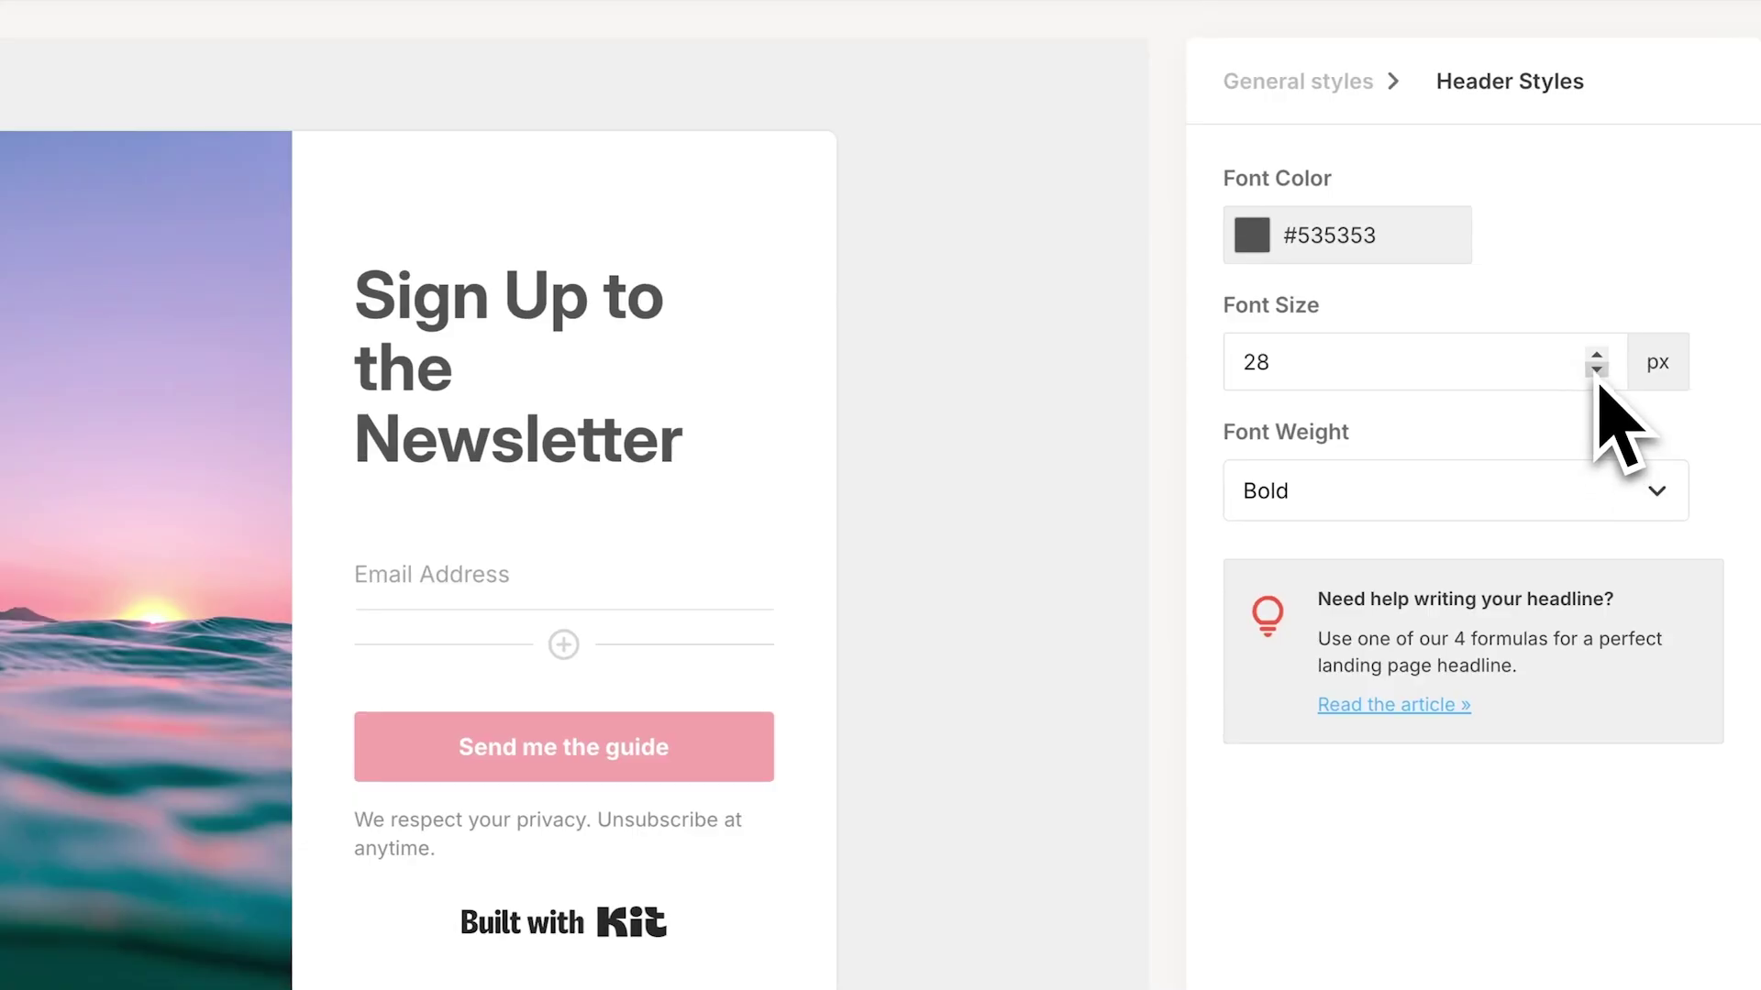
pyautogui.click(1596, 370)
pyautogui.click(1597, 371)
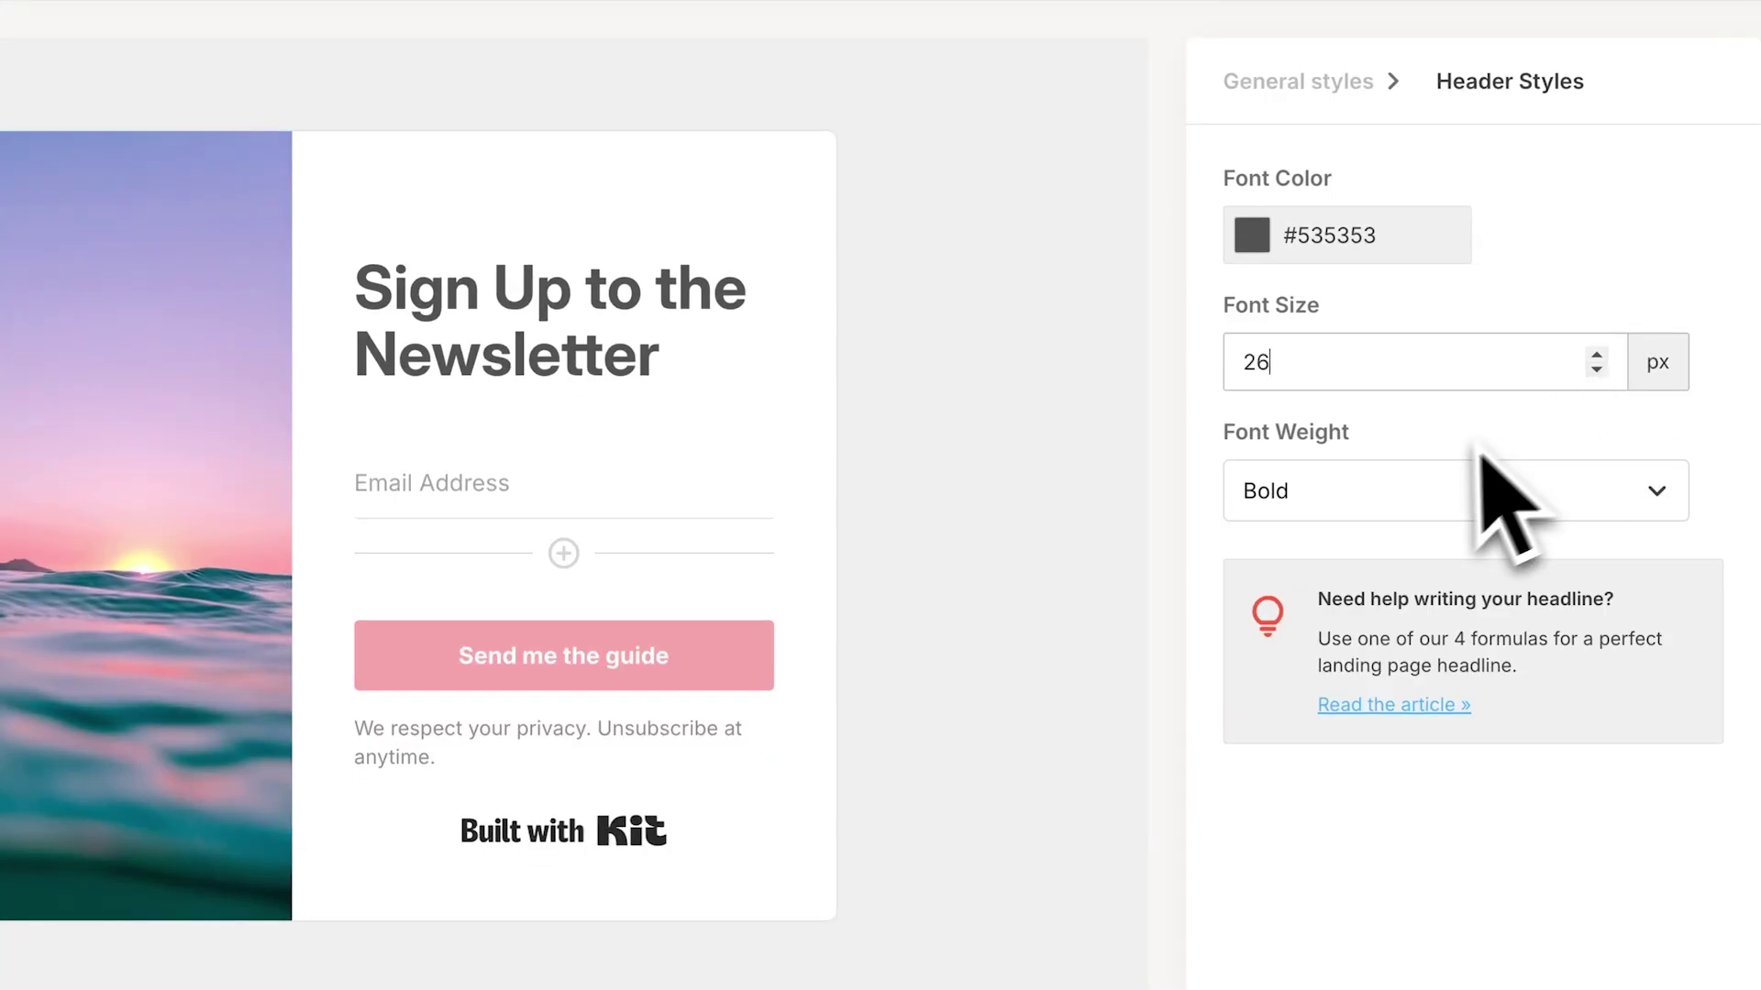
# Step: Set the form heading's font weight to Normal and open the Email Address field's style options
pyautogui.click(1392, 501)
pyautogui.click(1366, 567)
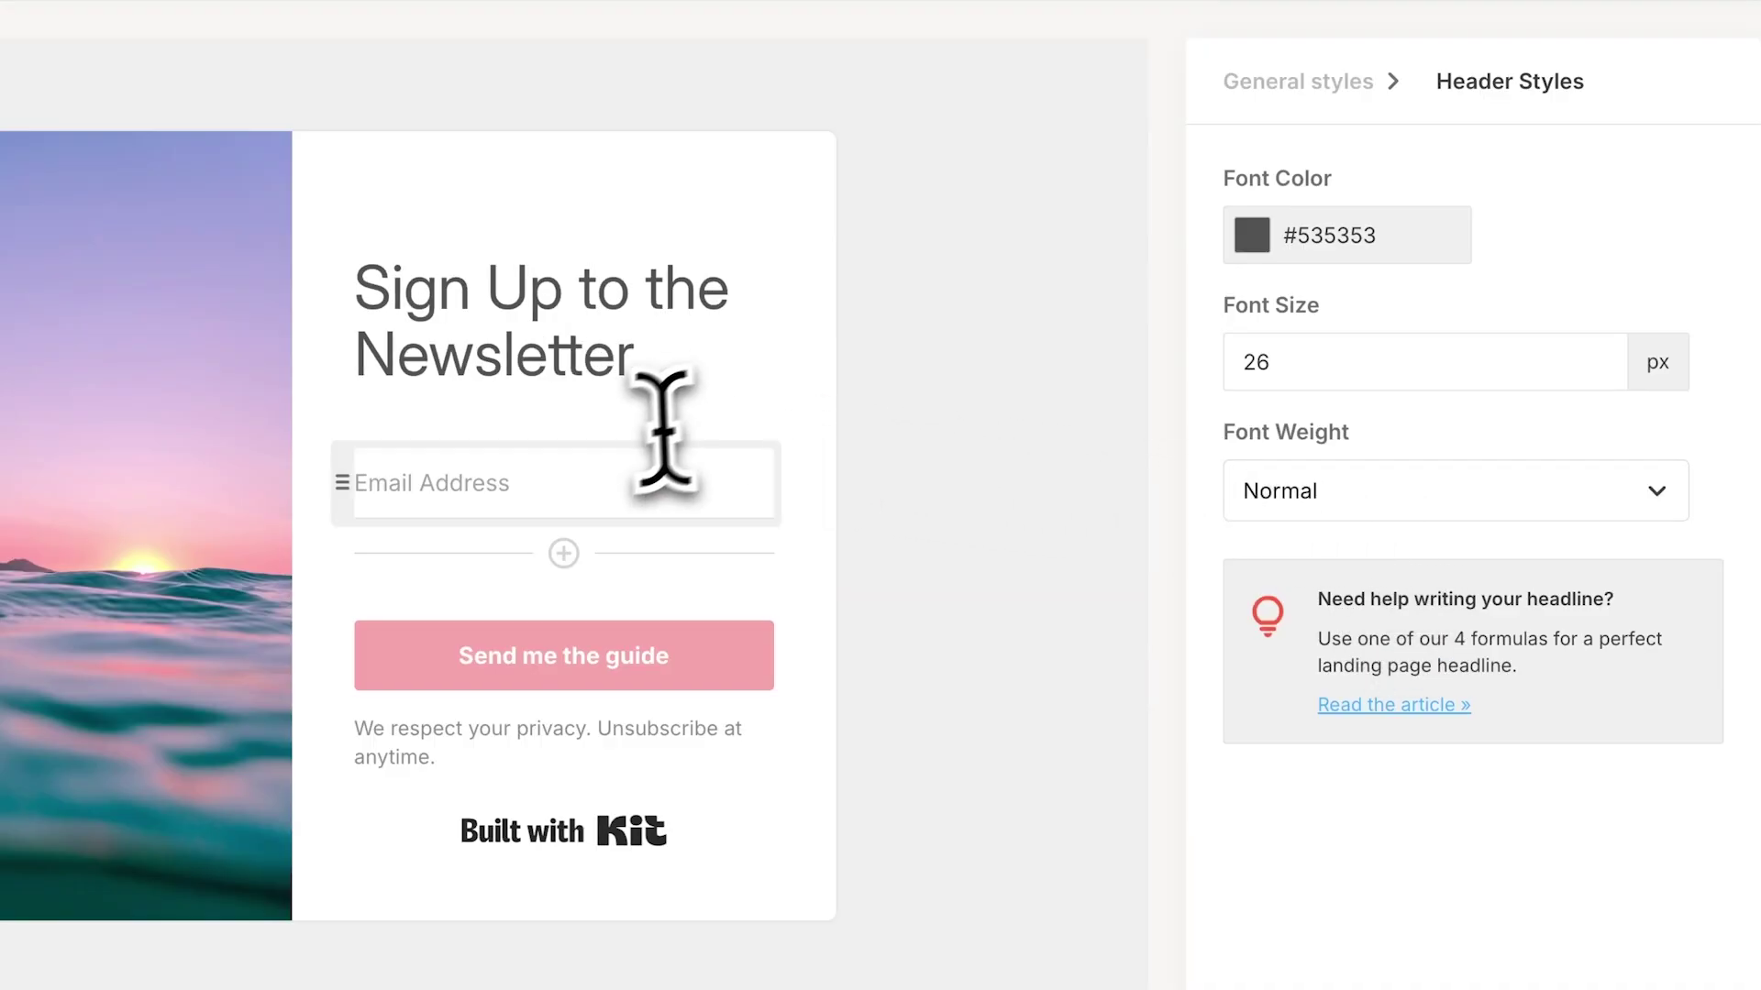
pyautogui.click(579, 496)
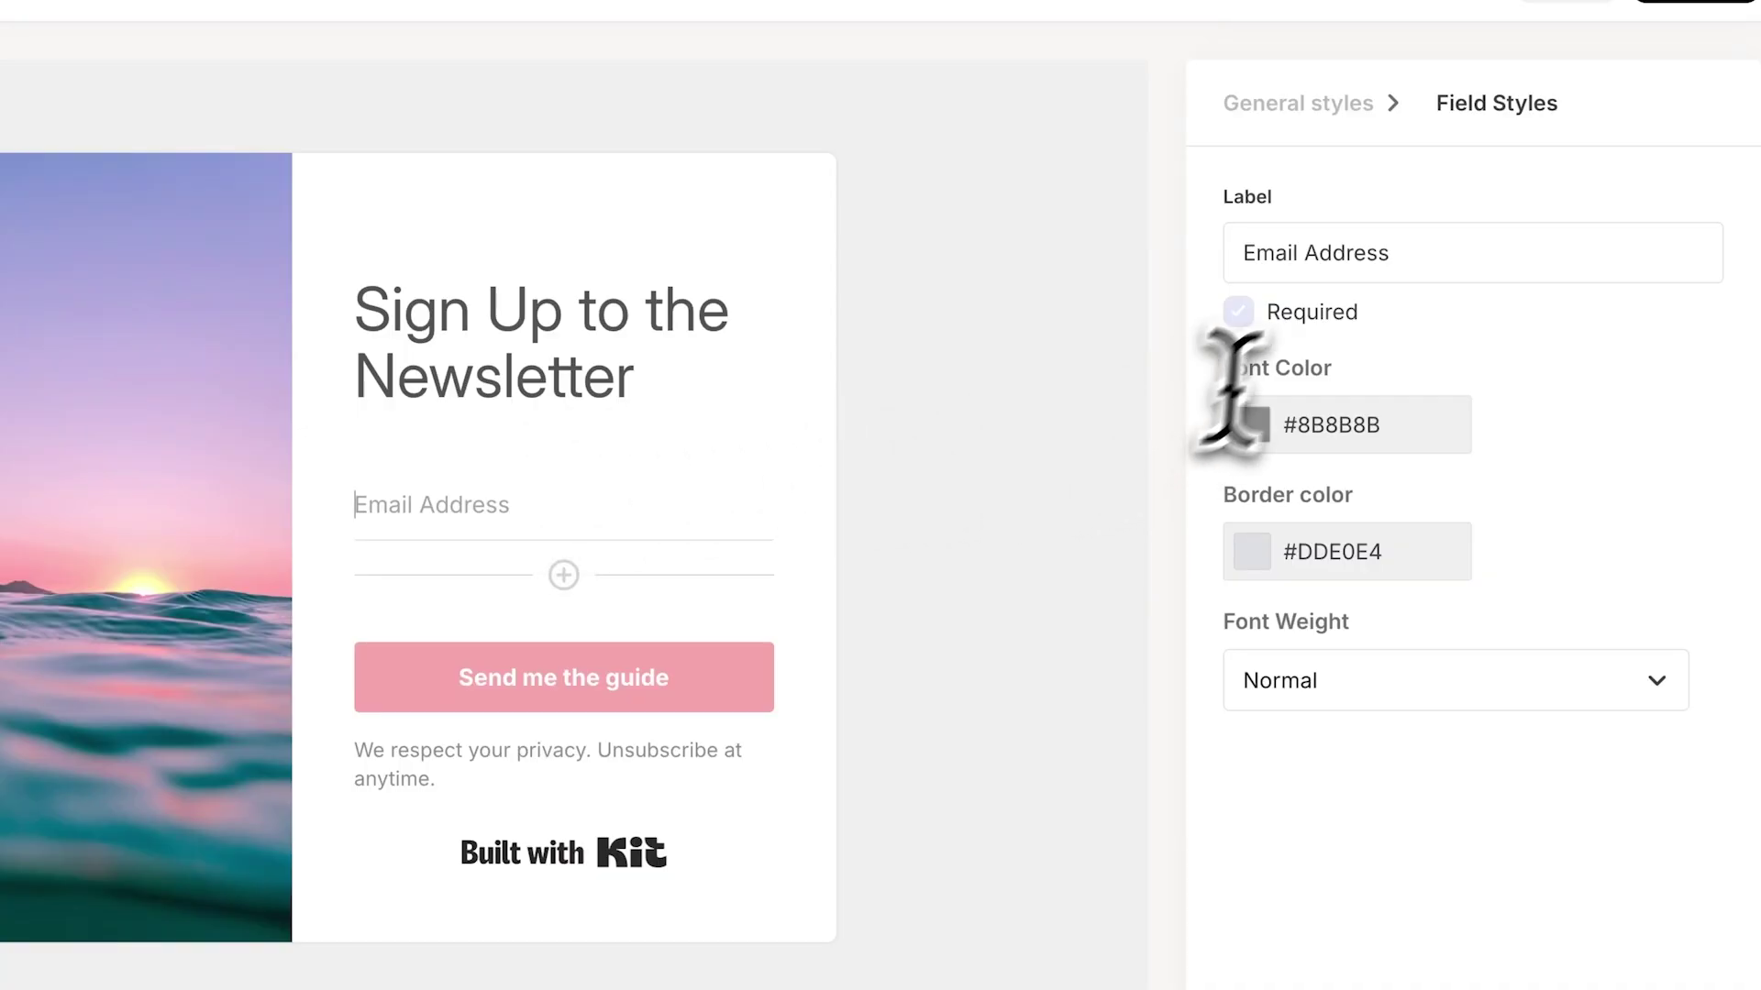
# Step: Replace the form's background image with the volcano landscape photo from Unsplash
pyautogui.click(325, 366)
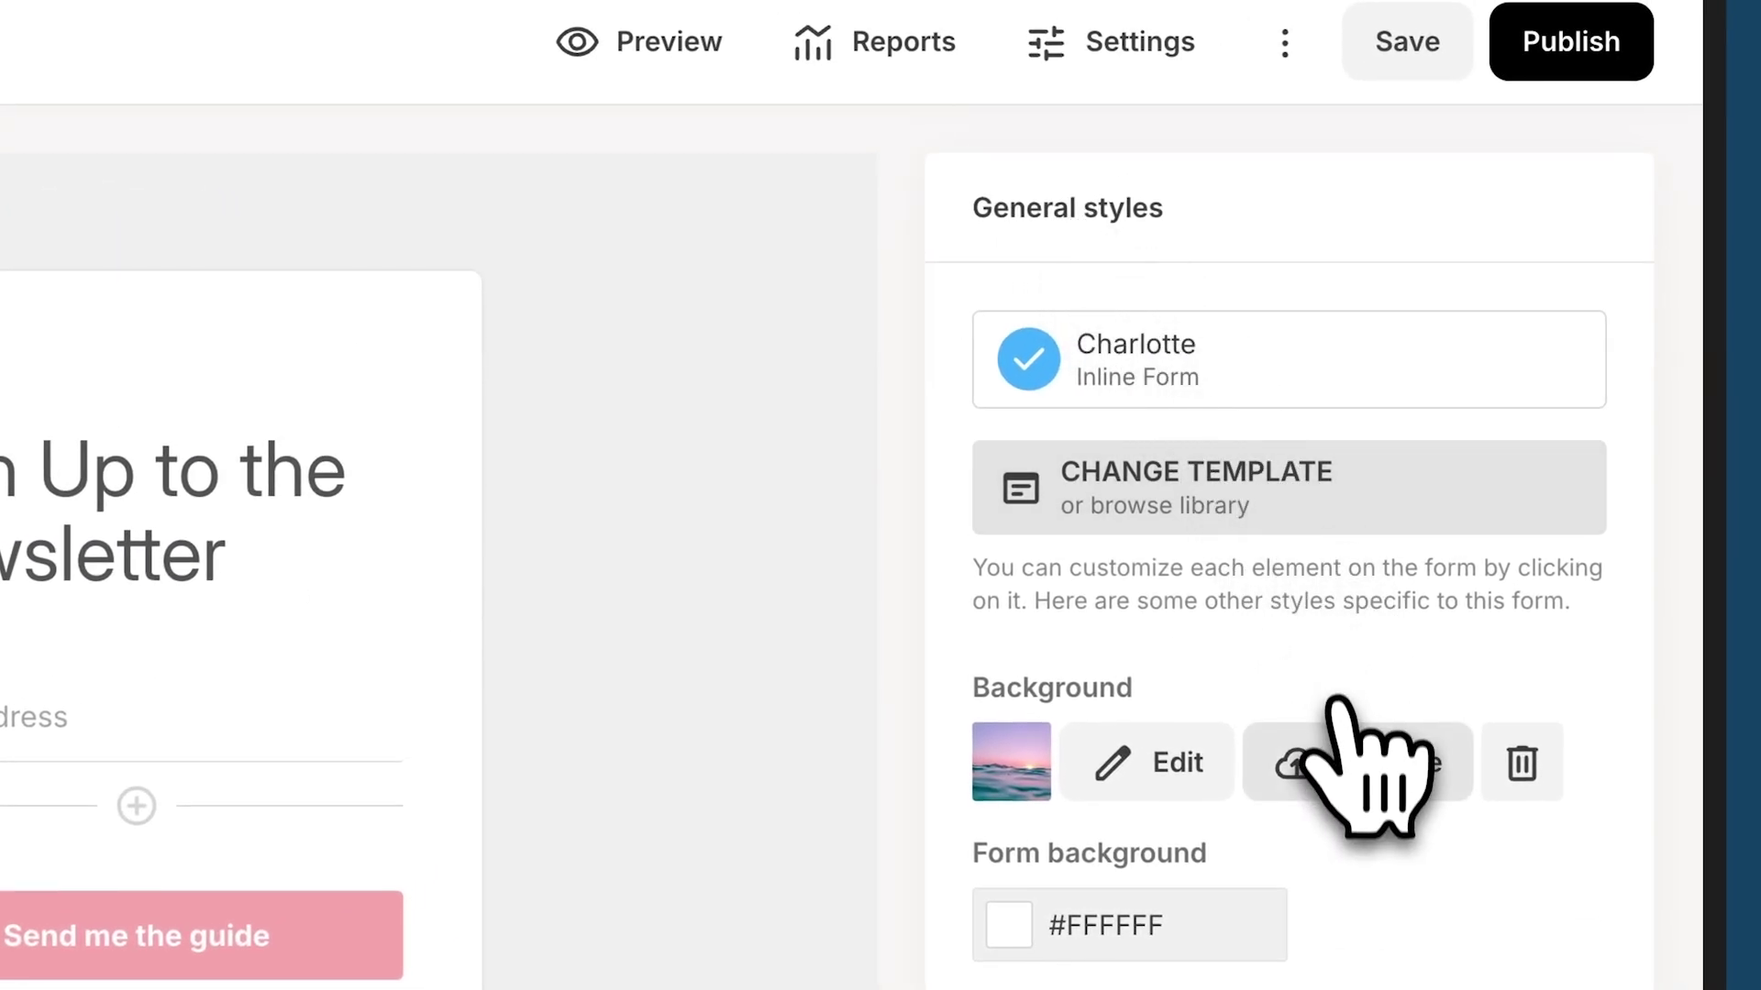
pyautogui.click(1331, 766)
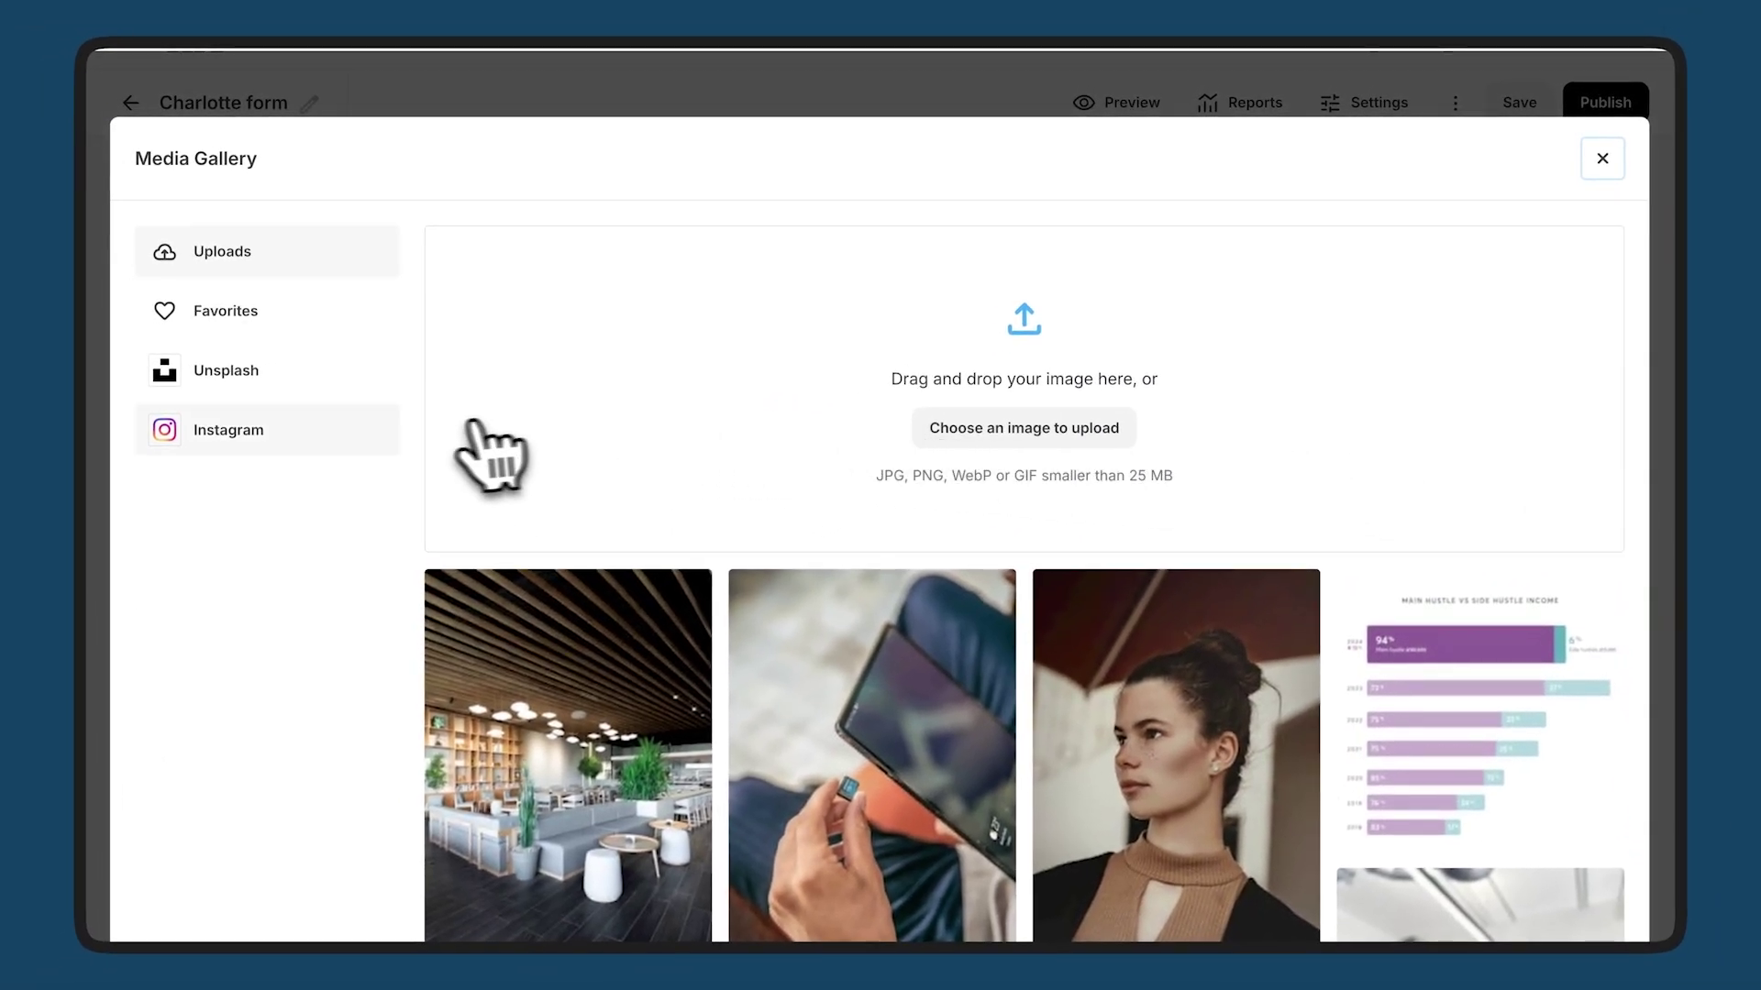
pyautogui.click(303, 389)
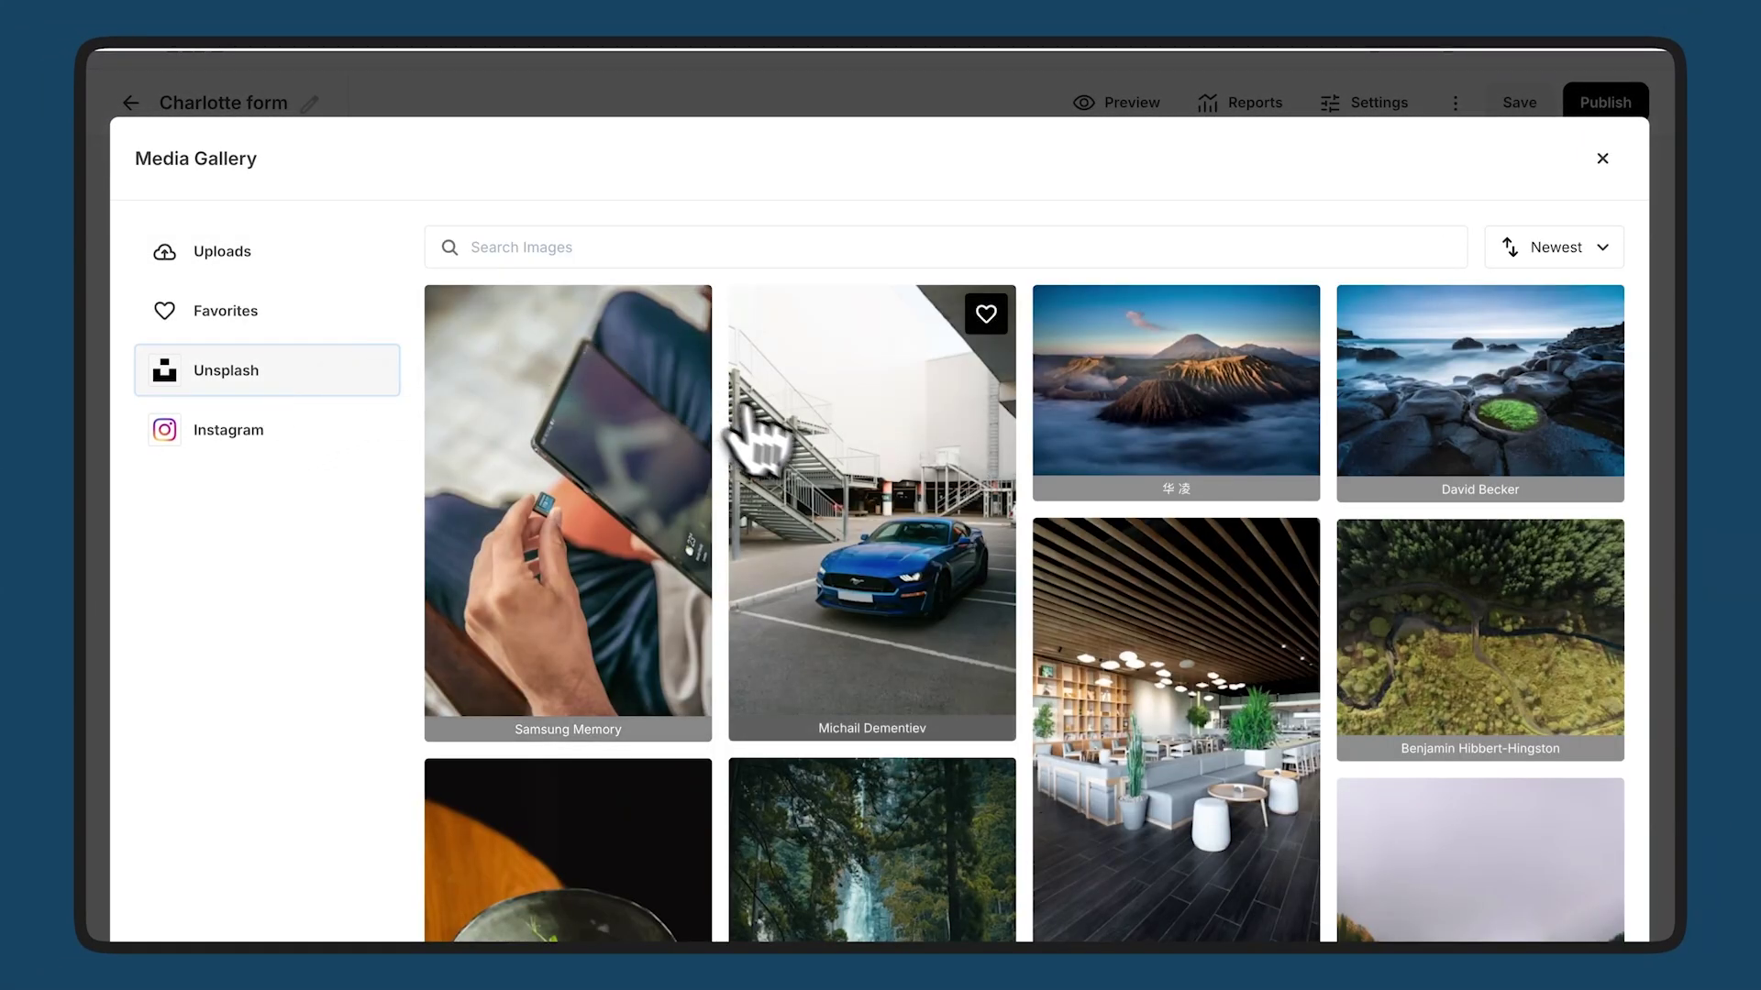
pyautogui.click(746, 405)
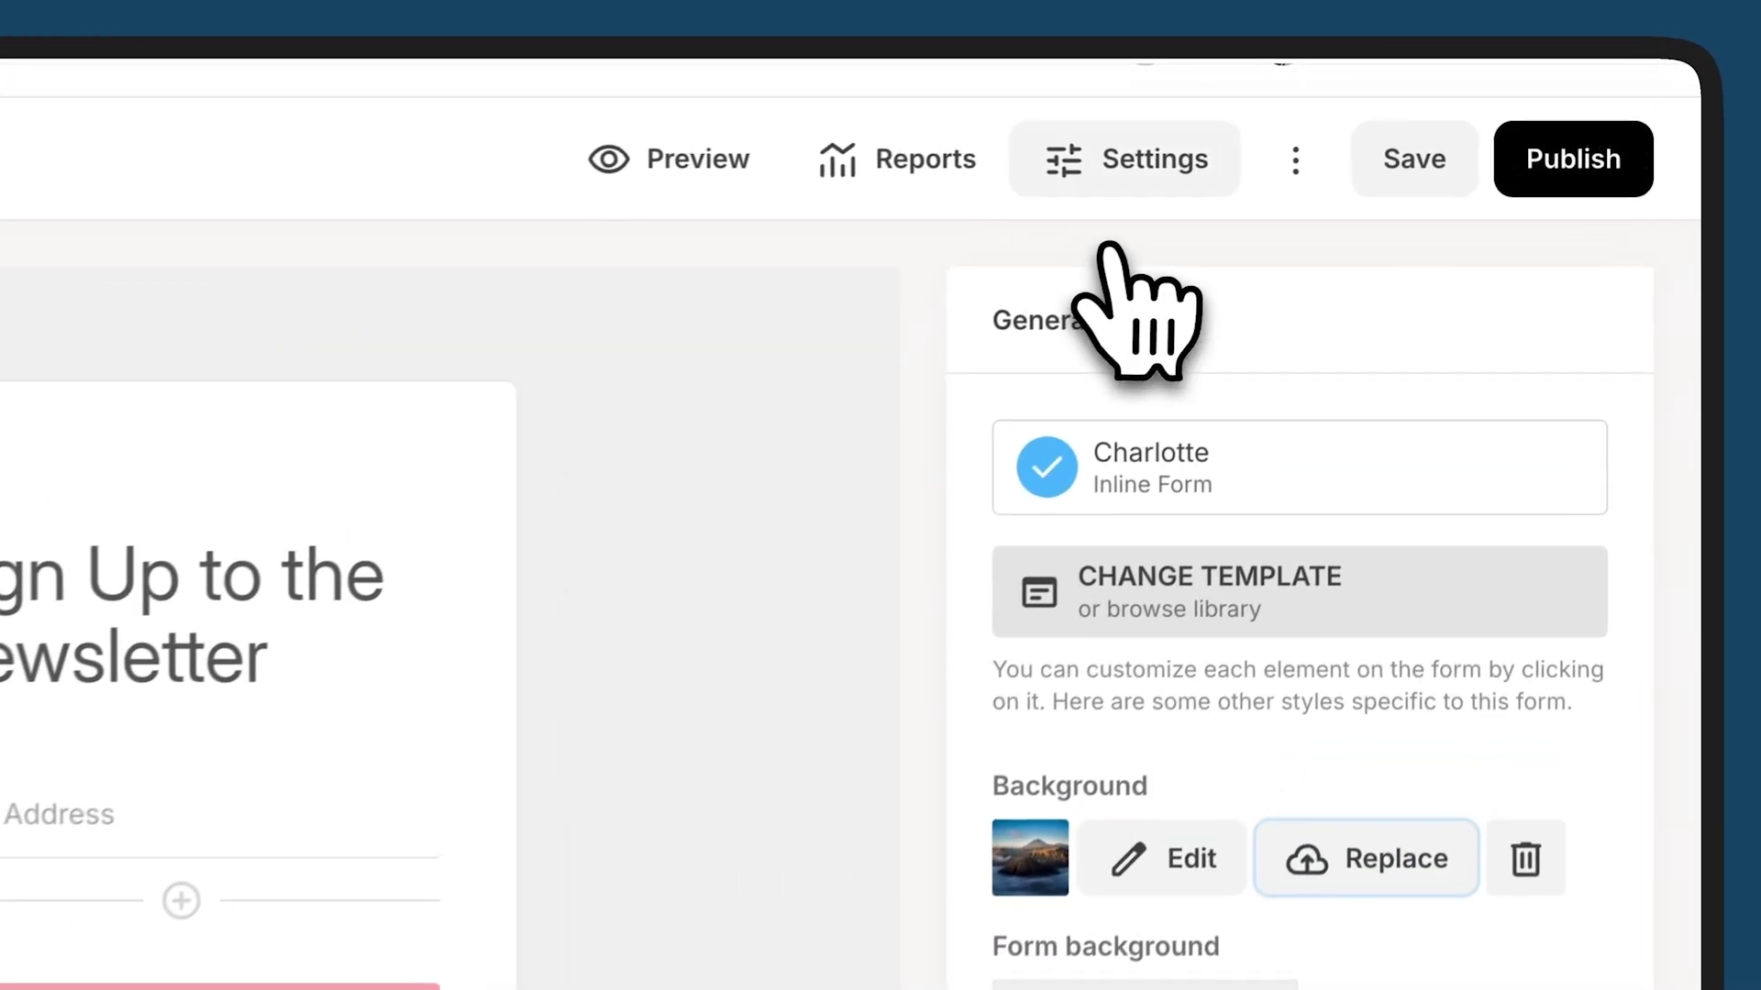
# Step: Look through the form's settings for external-page redirect, custom domain and incentive email, and cancel out of them
pyautogui.click(1363, 102)
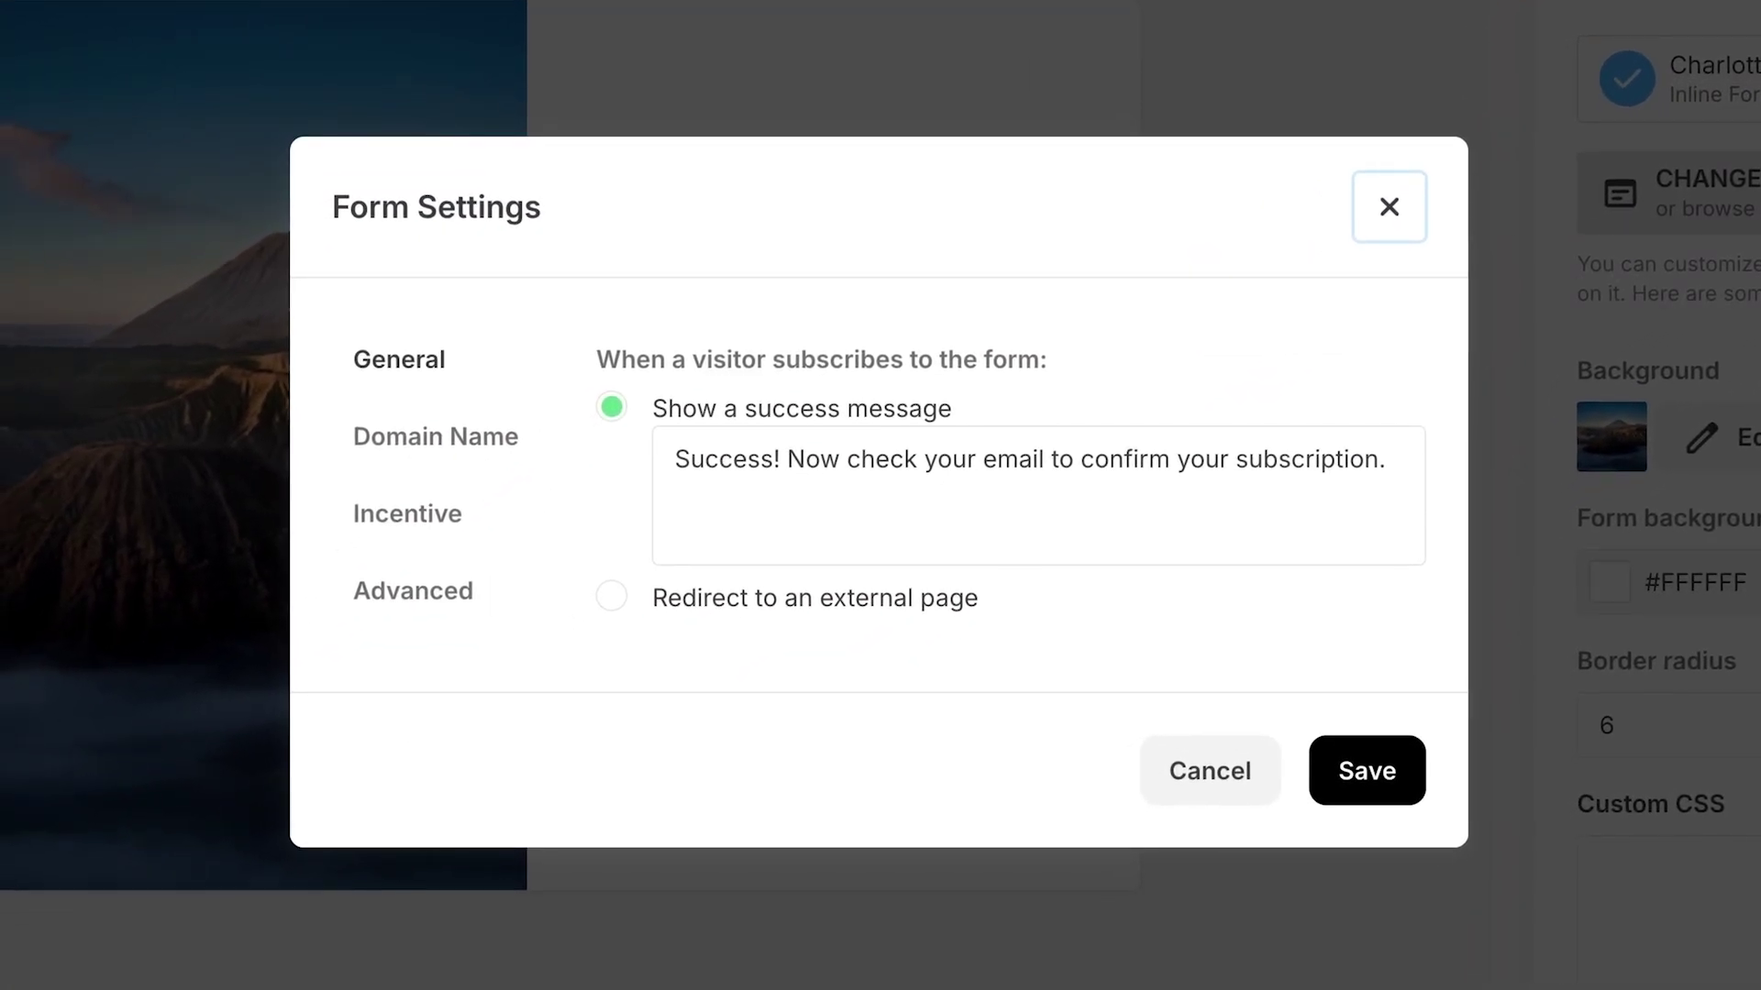
pyautogui.click(616, 598)
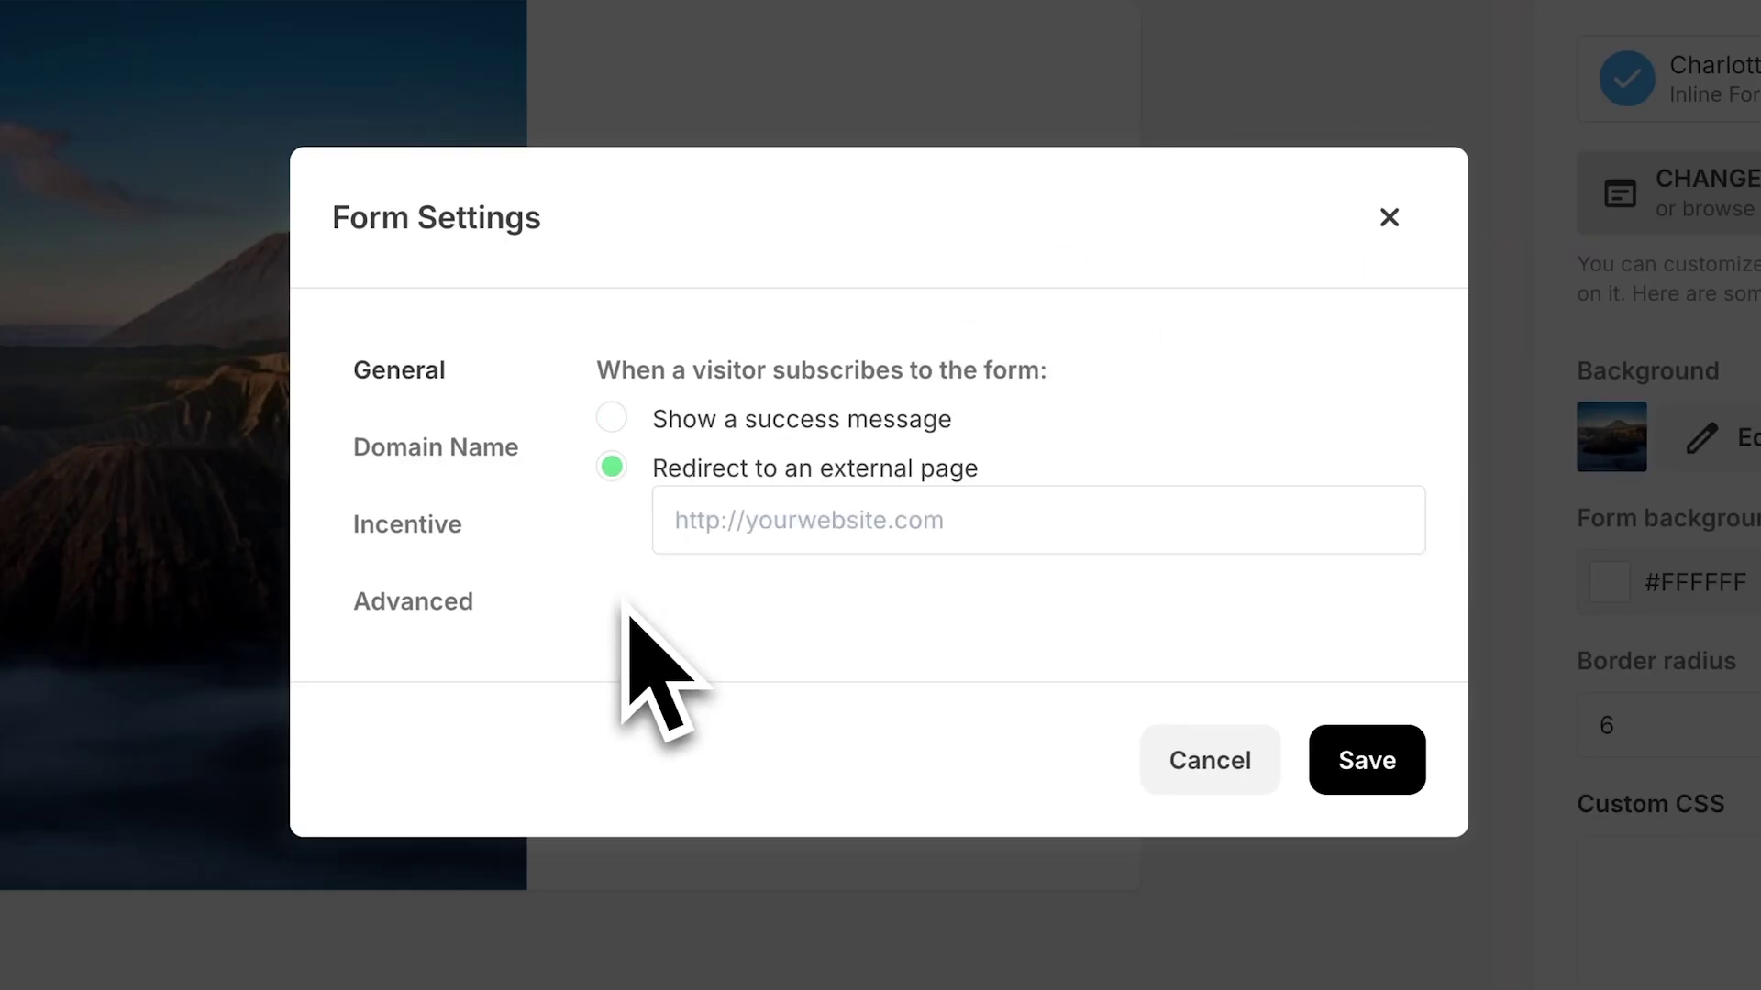
pyautogui.click(438, 446)
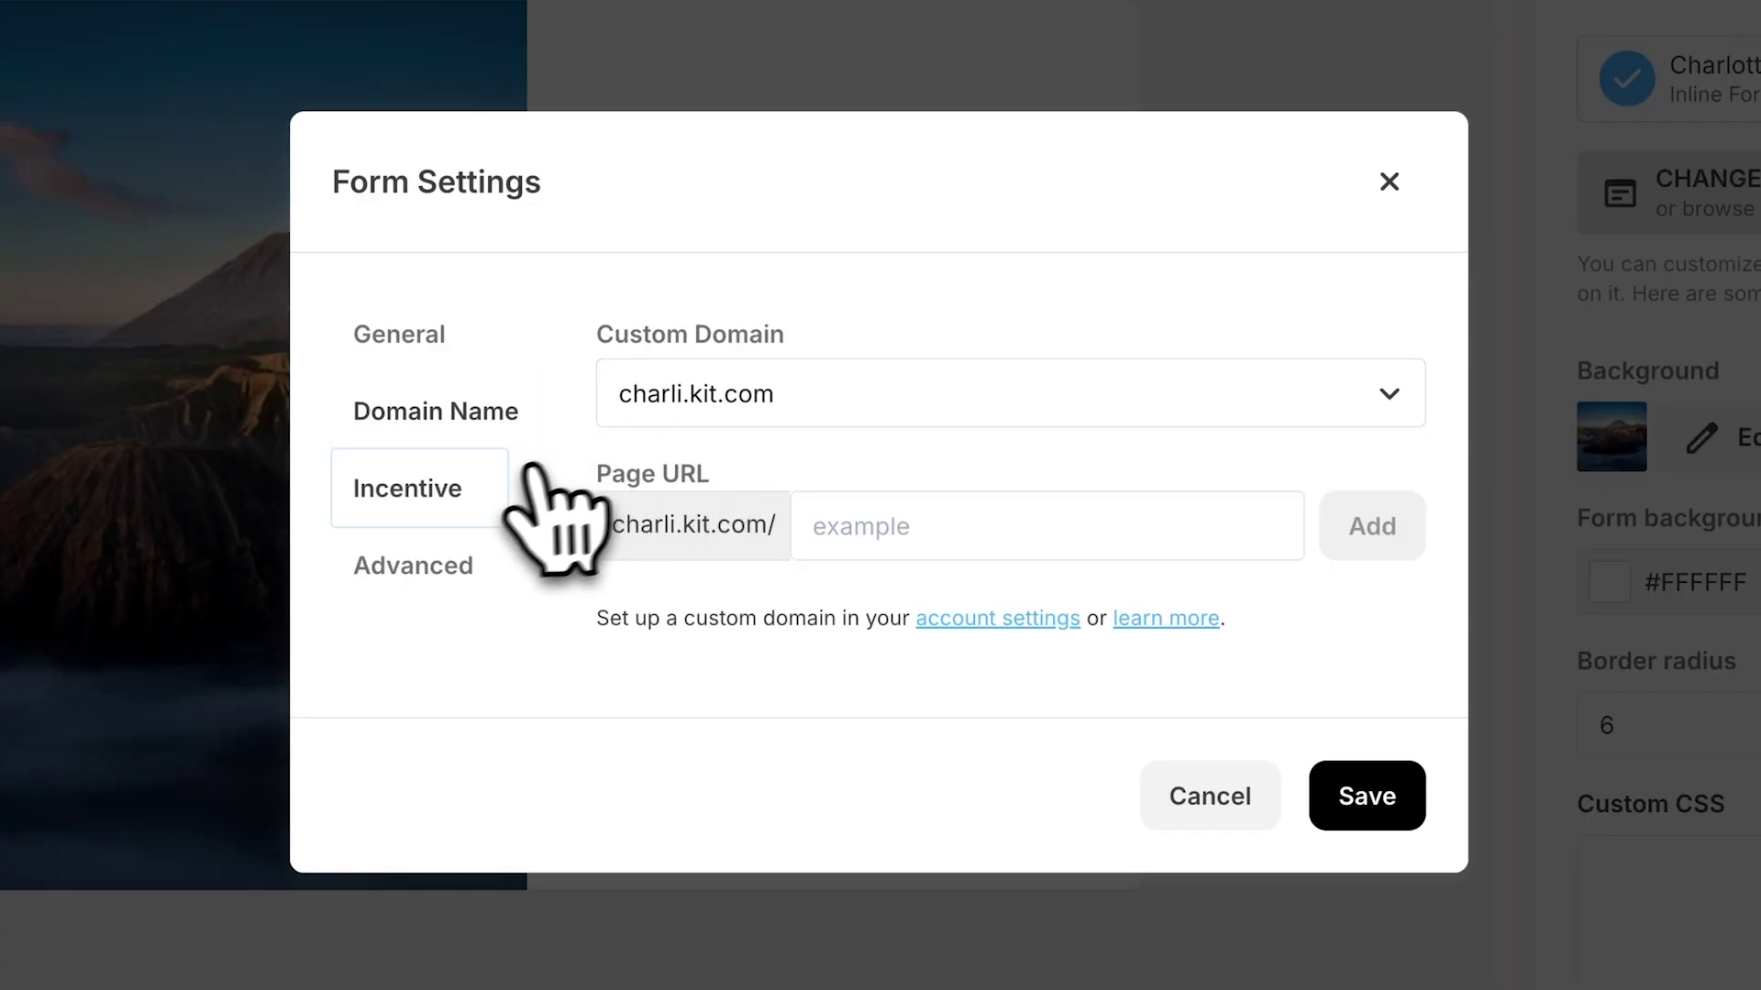
pyautogui.click(509, 477)
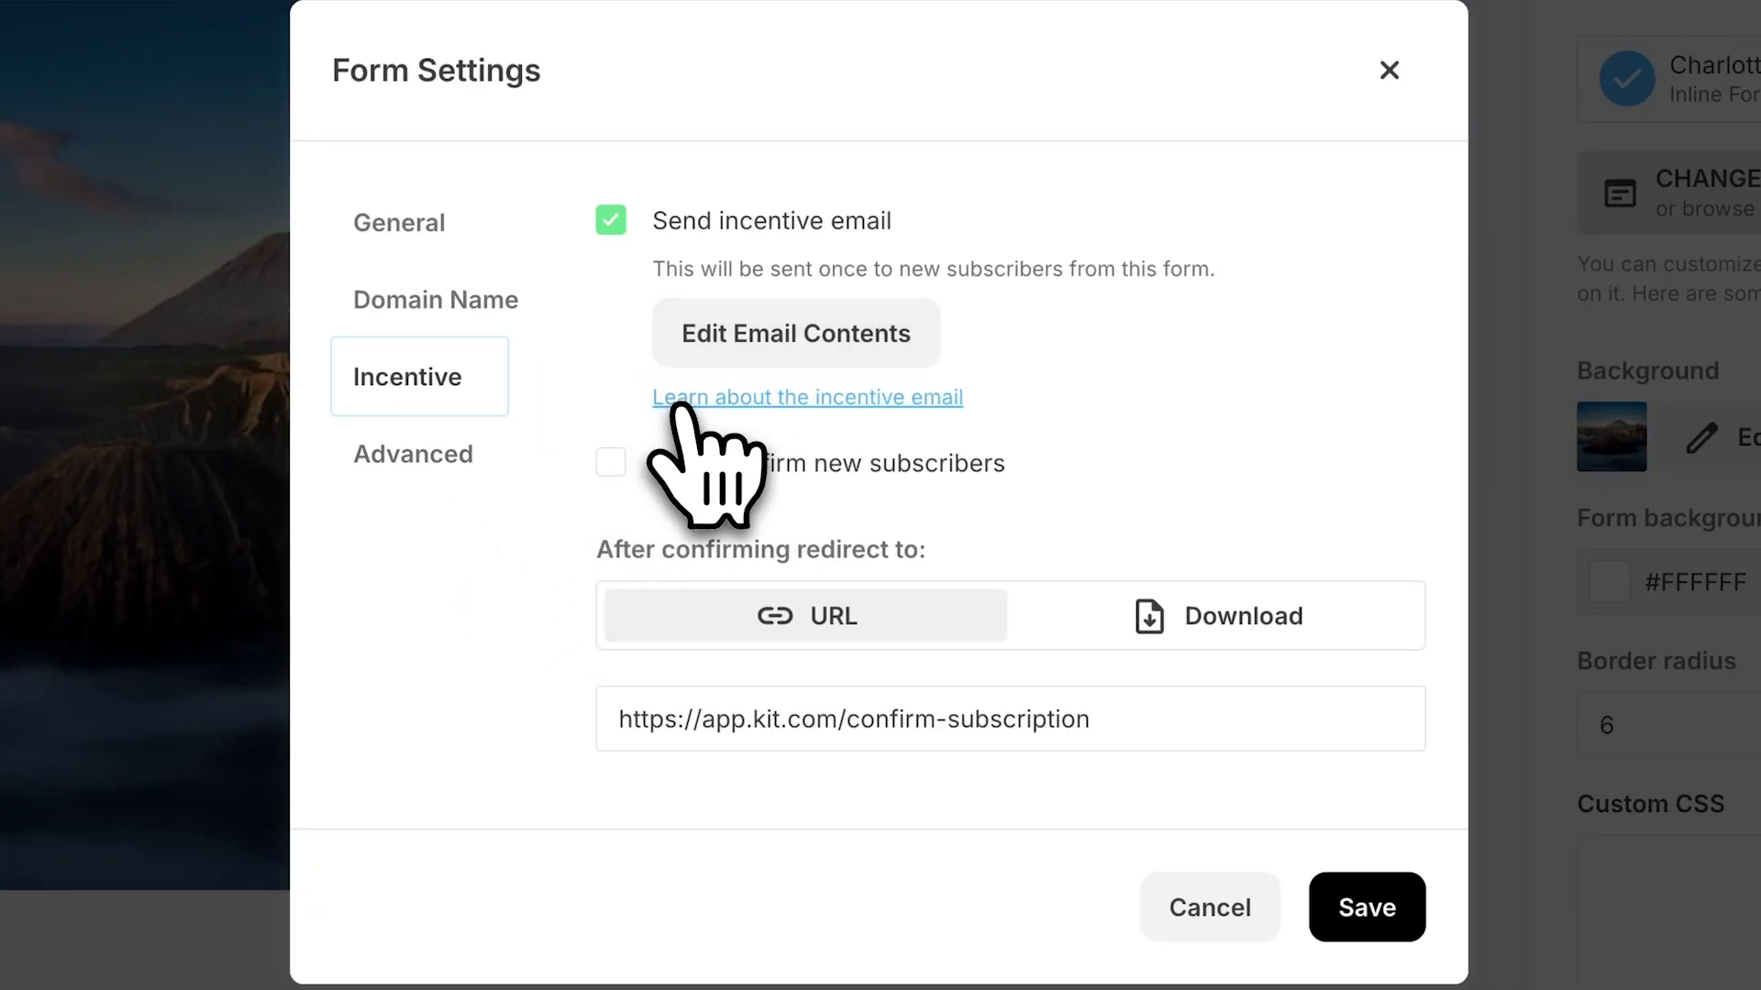
pyautogui.click(1220, 927)
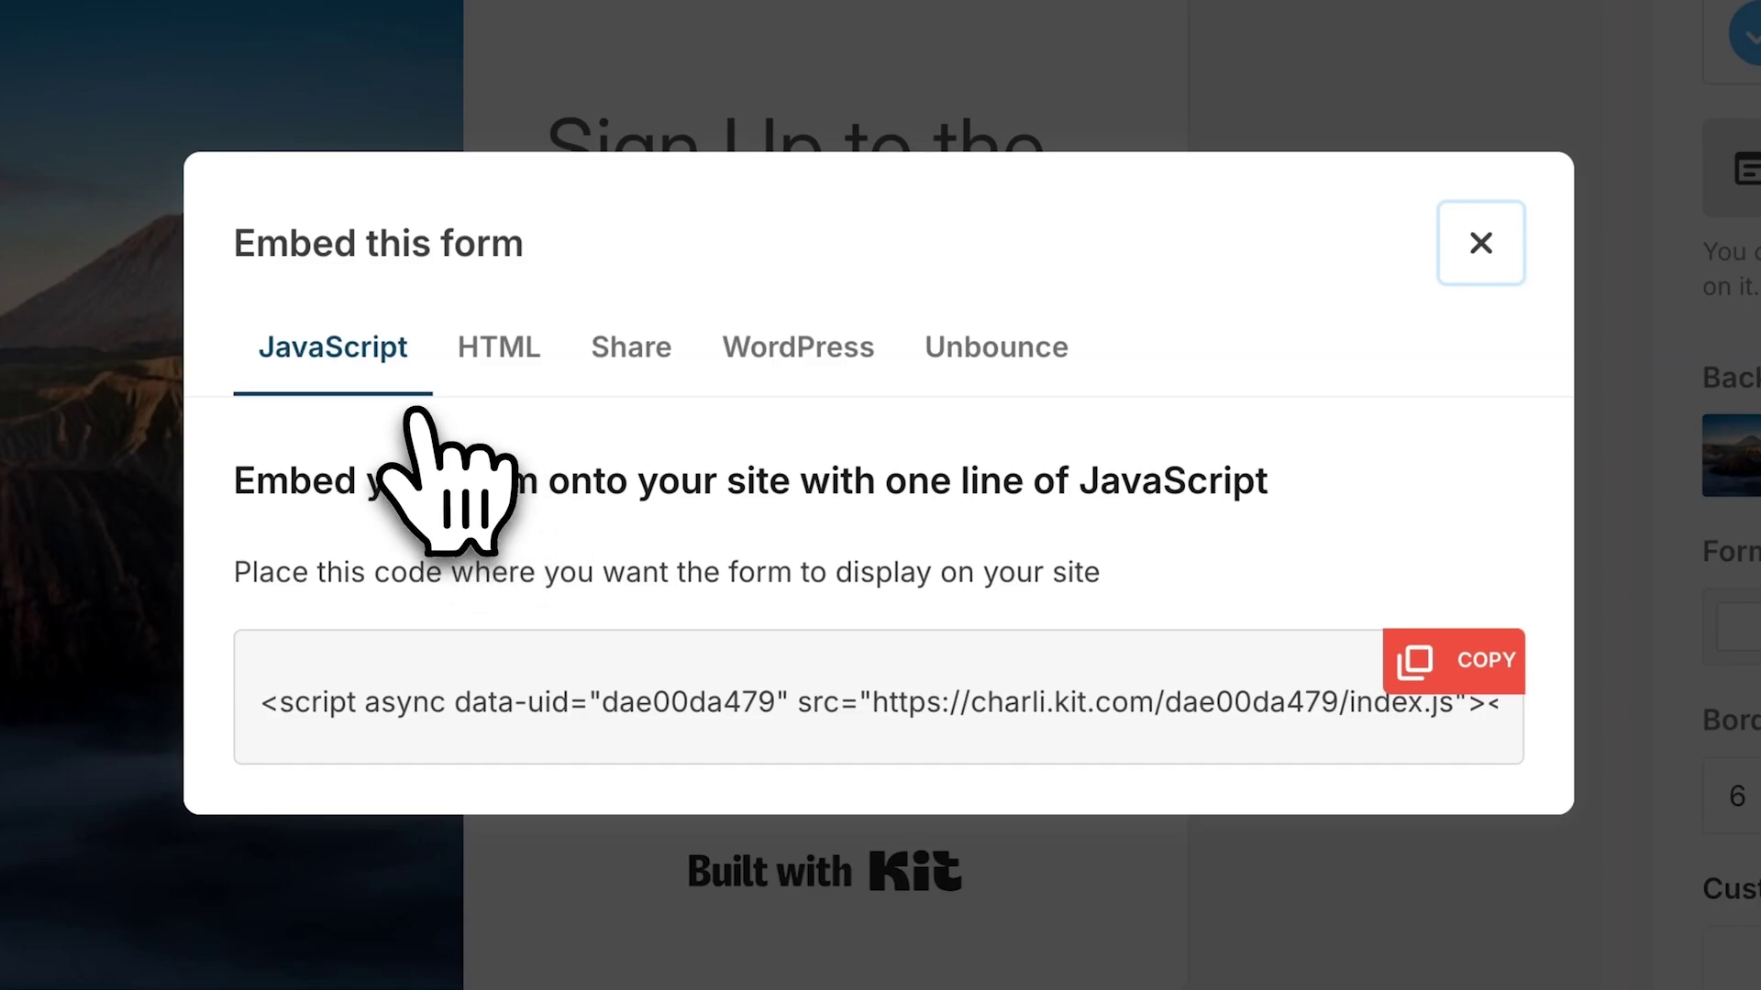
# Step: Review the form's WordPress, JavaScript and HTML embed options, reading through the full HTML embed code
pyautogui.click(765, 365)
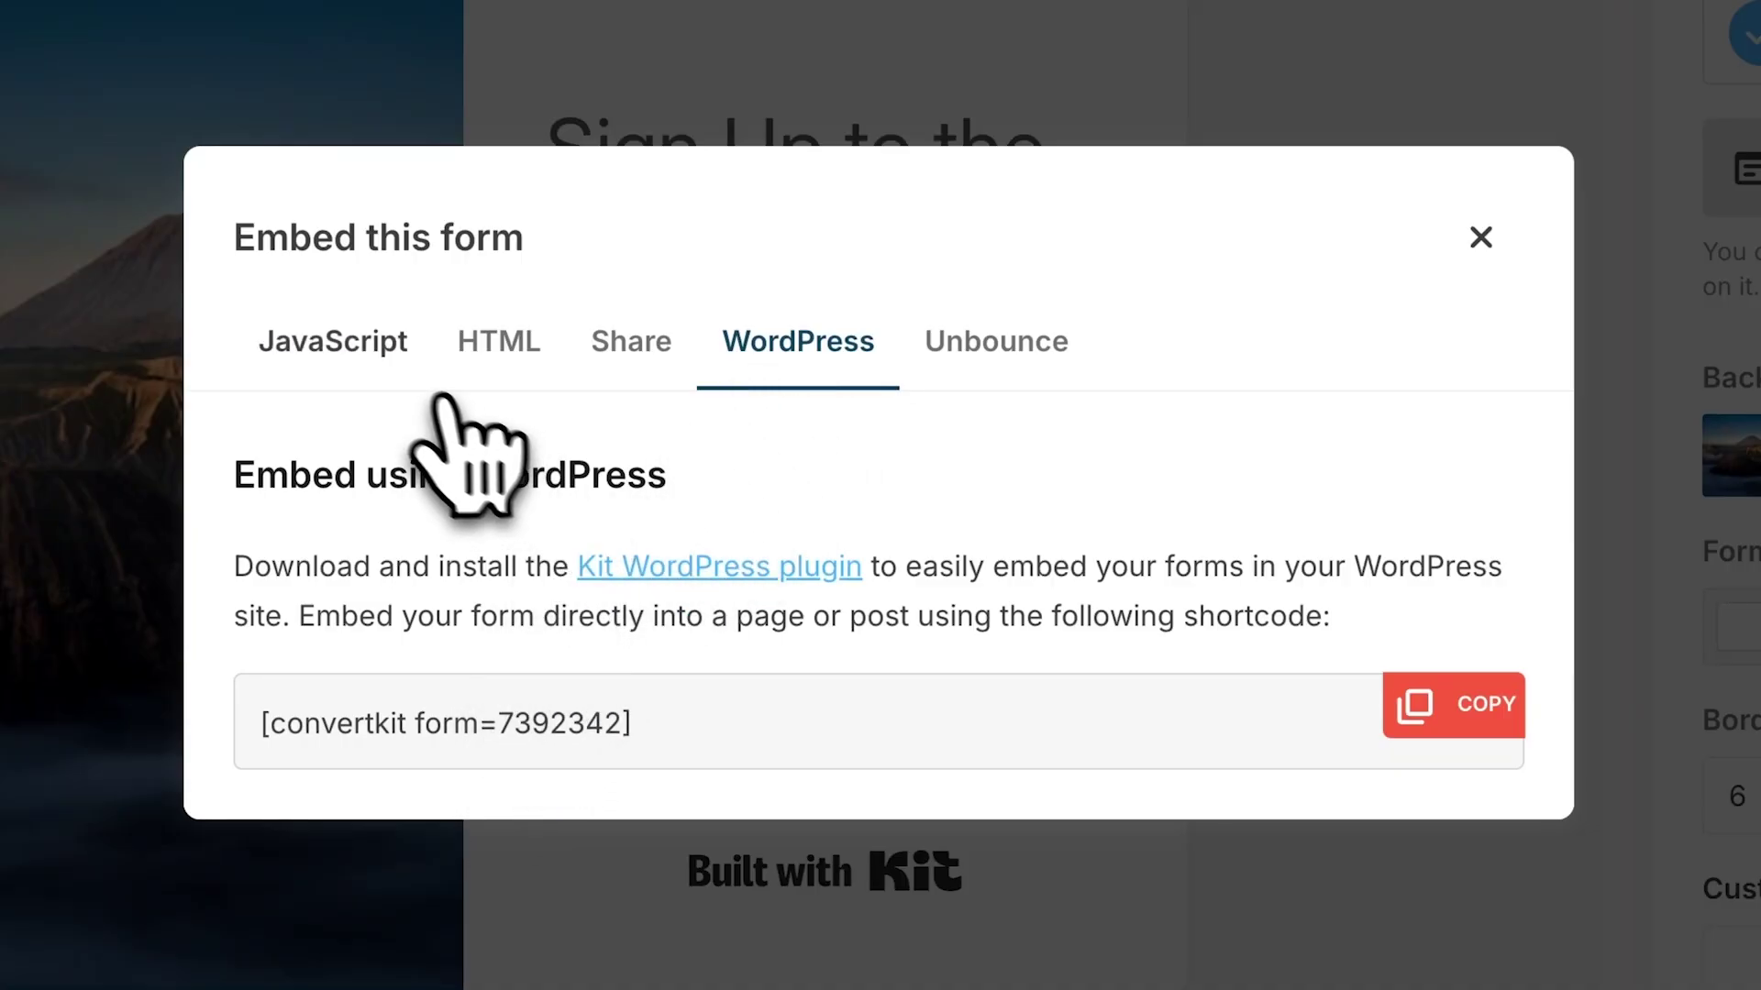
pyautogui.click(376, 353)
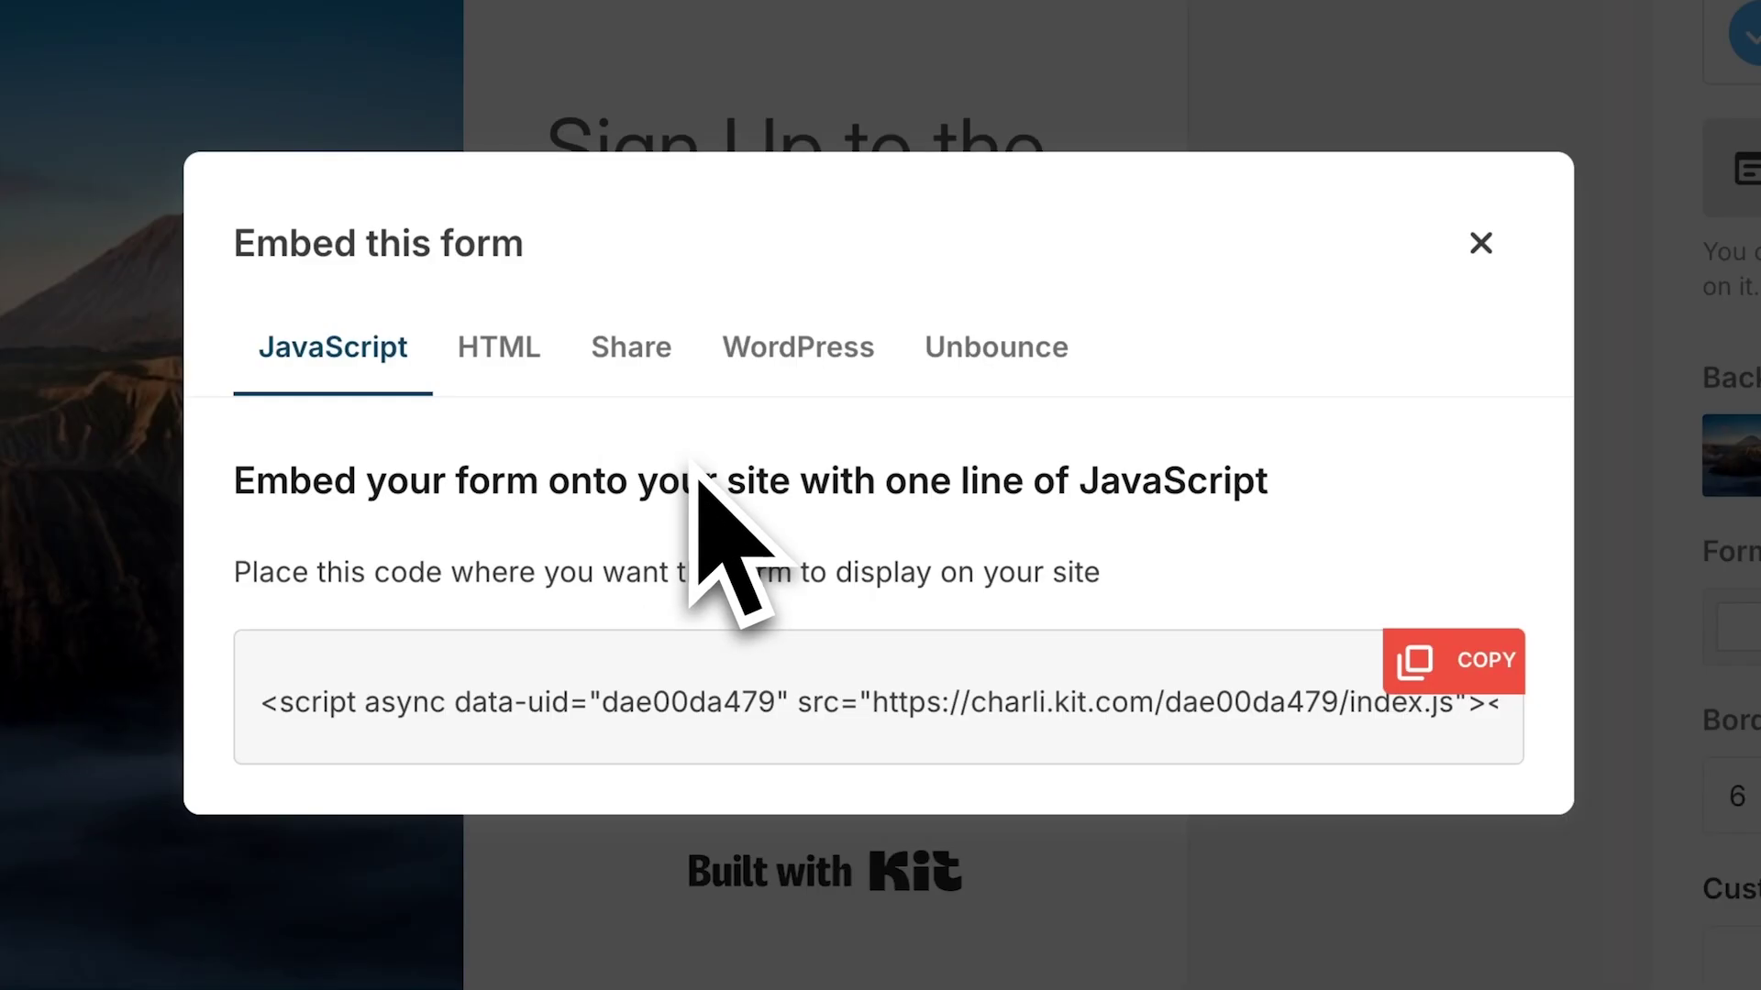
pyautogui.click(541, 362)
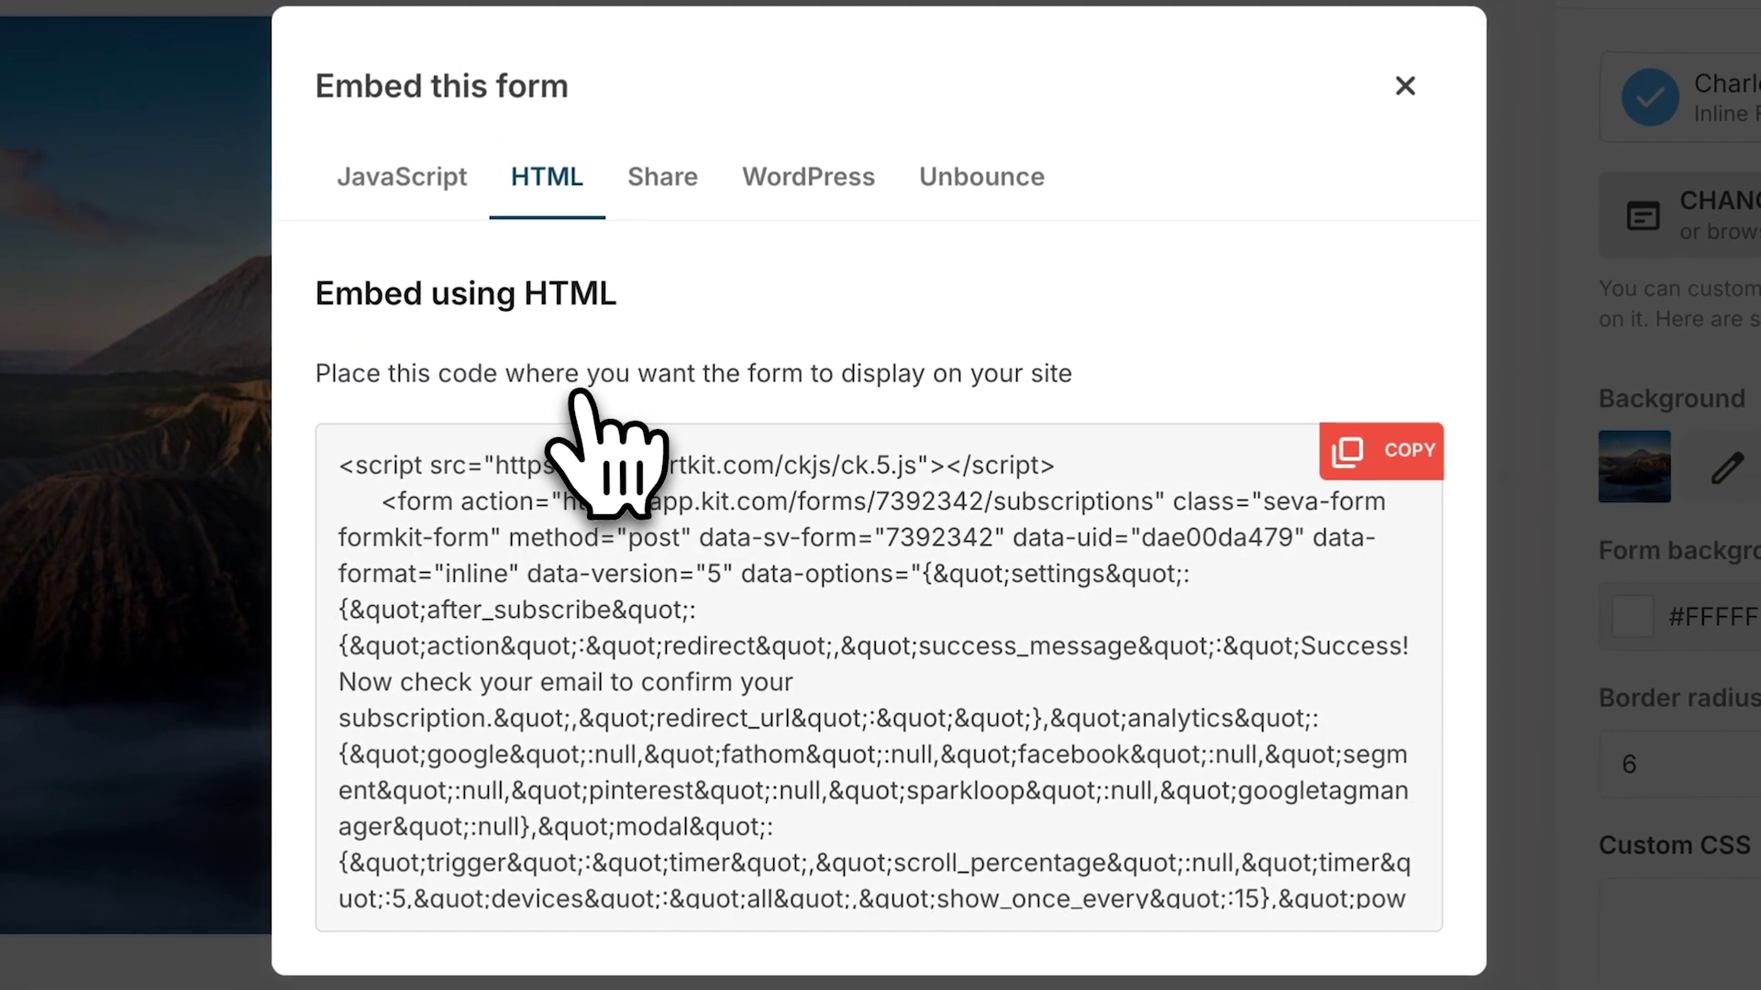
pyautogui.scroll(-15, 830, 661)
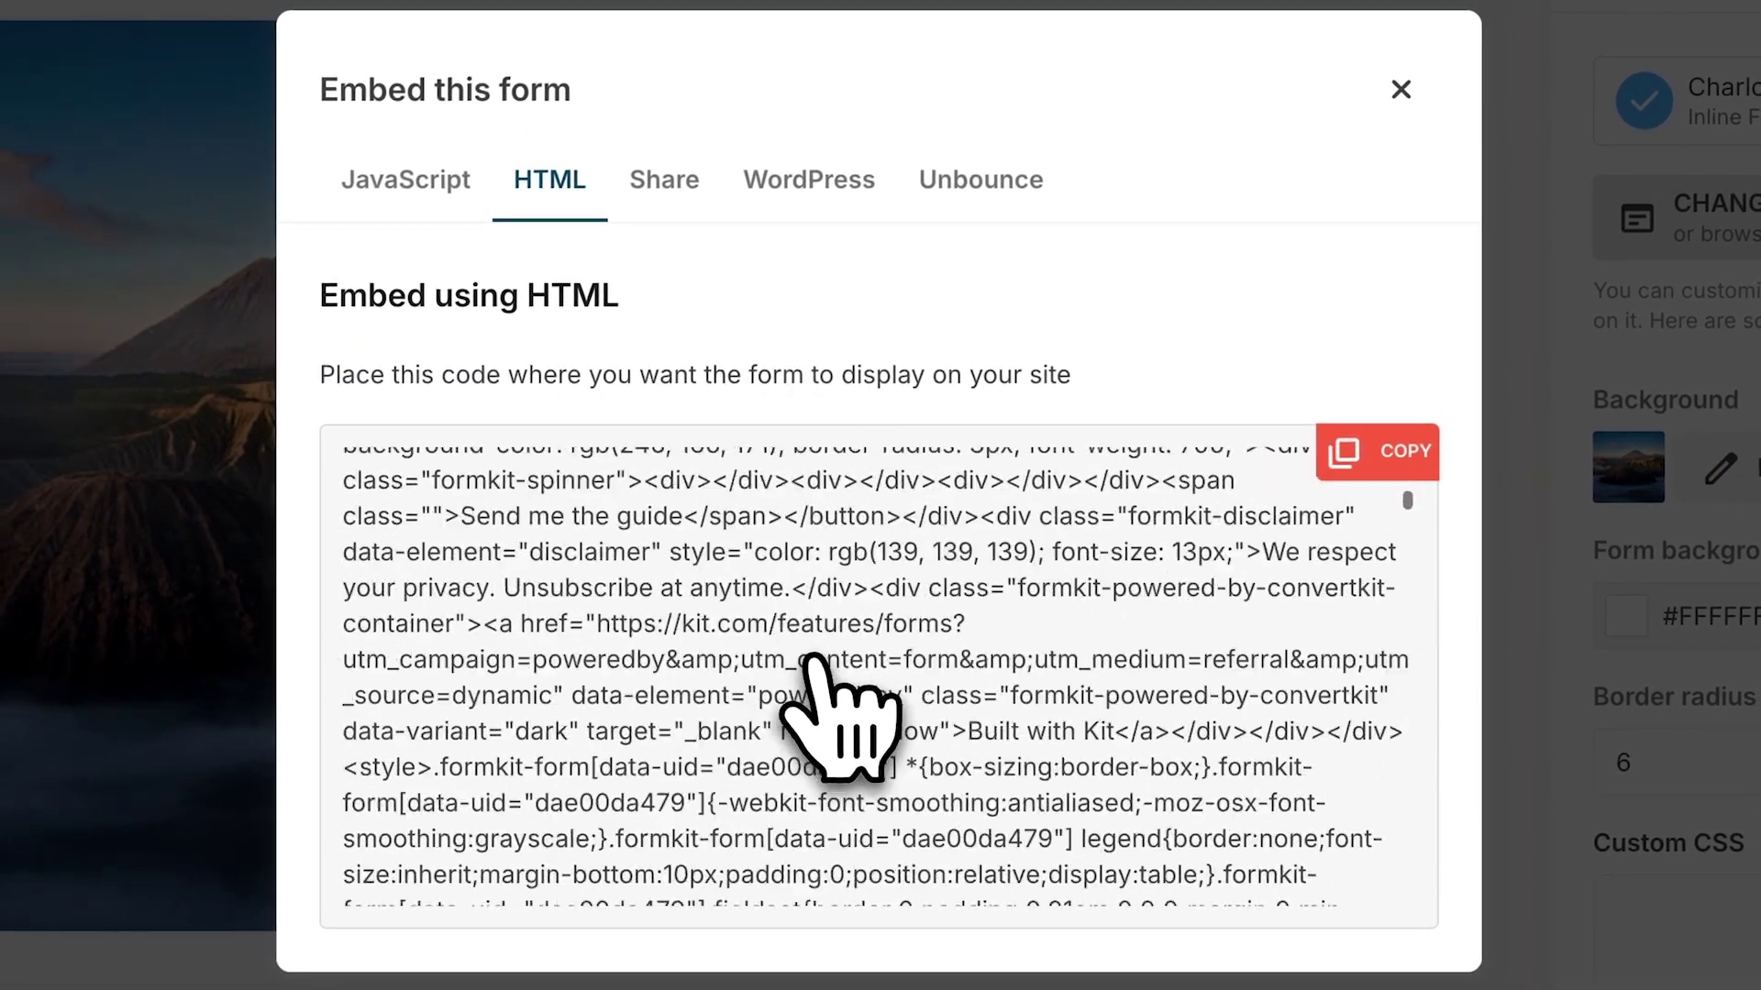
pyautogui.scroll(-20, 812, 658)
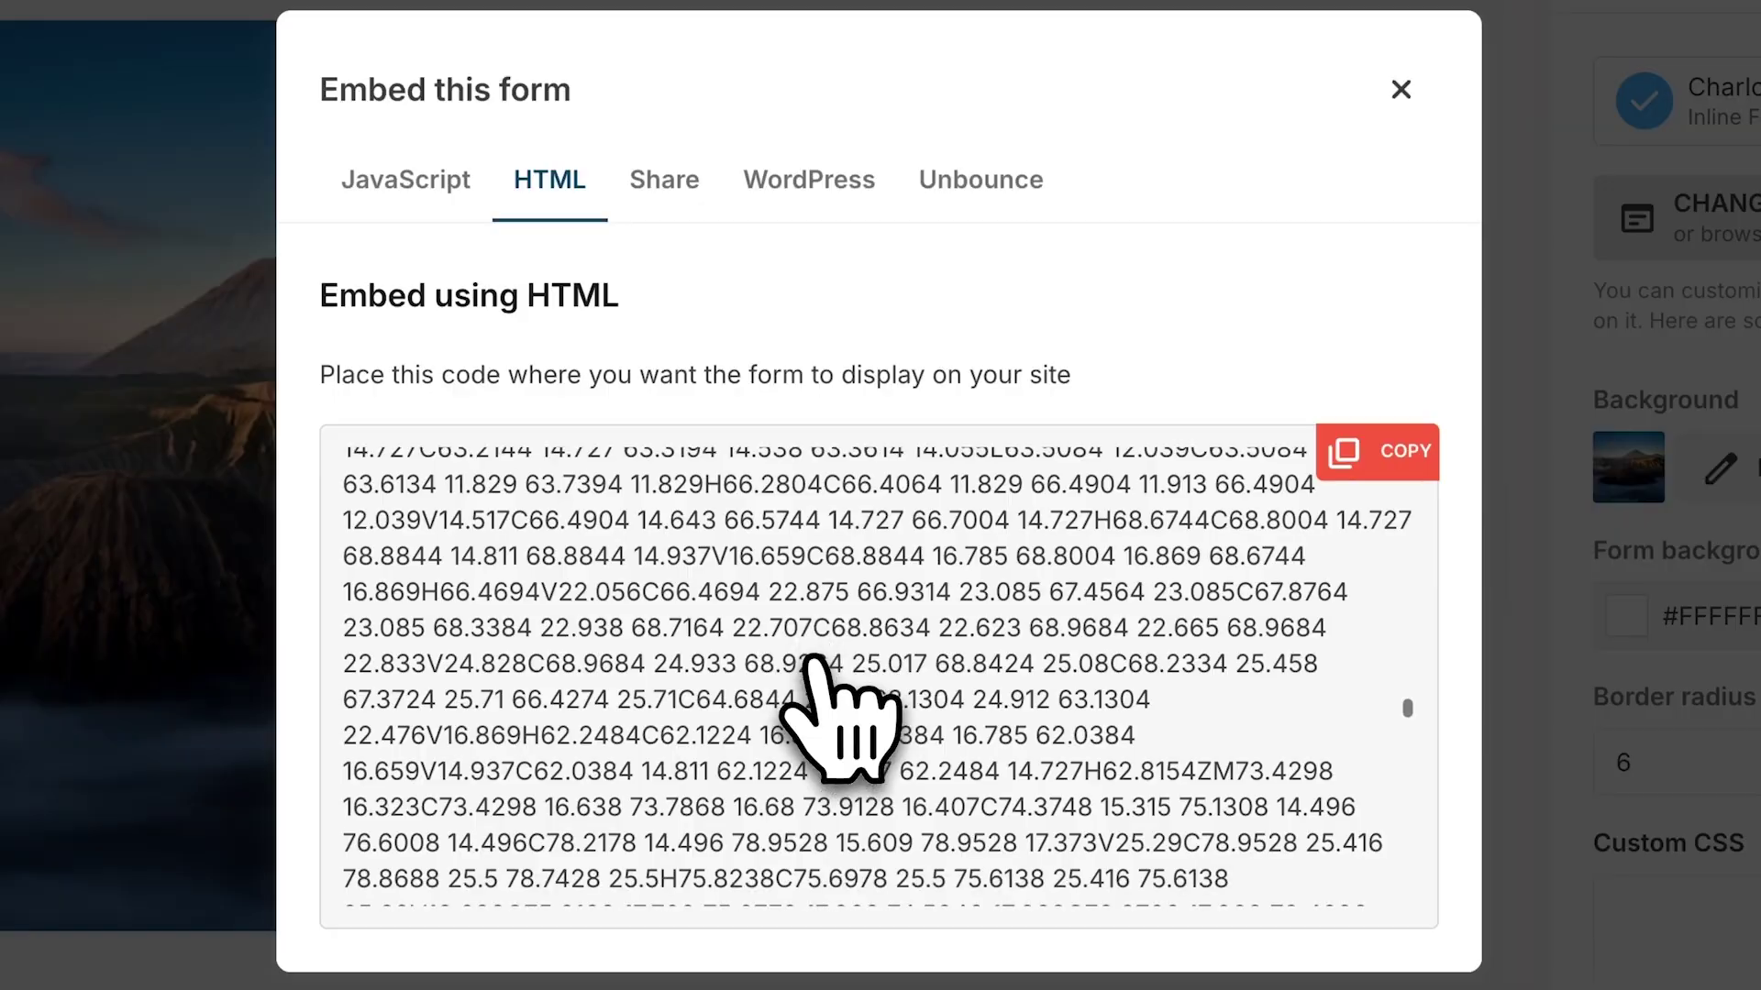
pyautogui.scroll(-20, 812, 662)
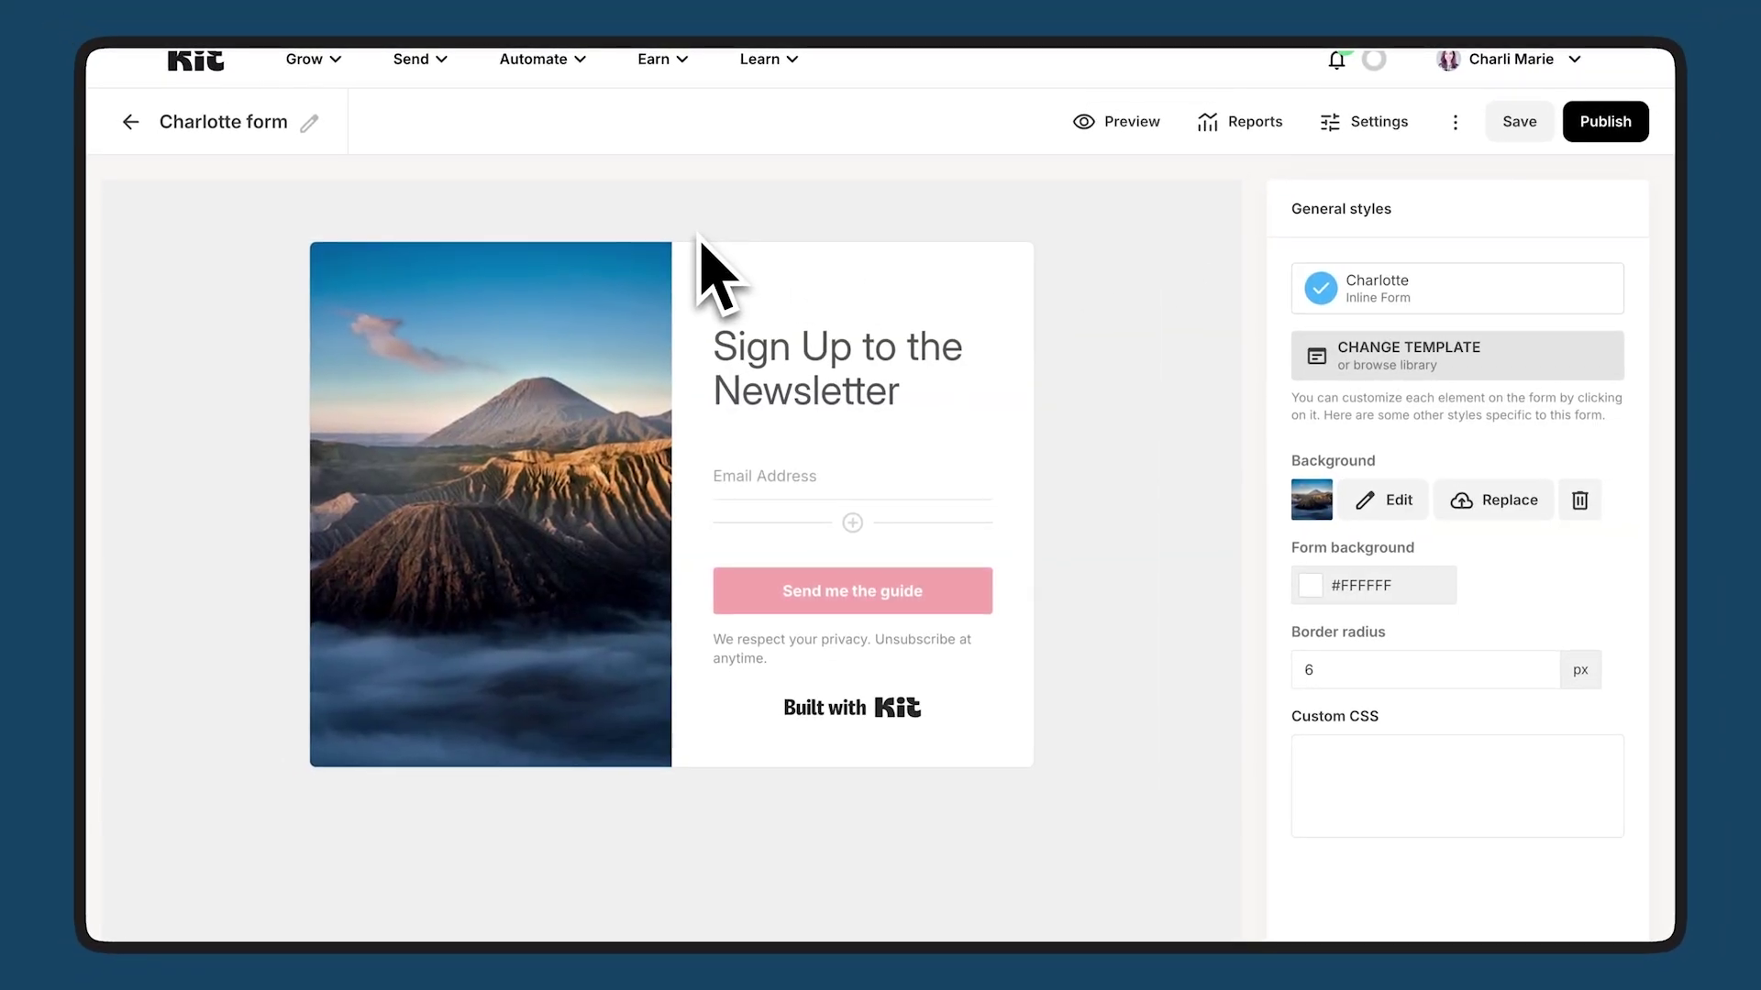
# Step: Return to the landing pages and forms overview and compare its grid and list layouts, ending in the list layout
pyautogui.click(164, 144)
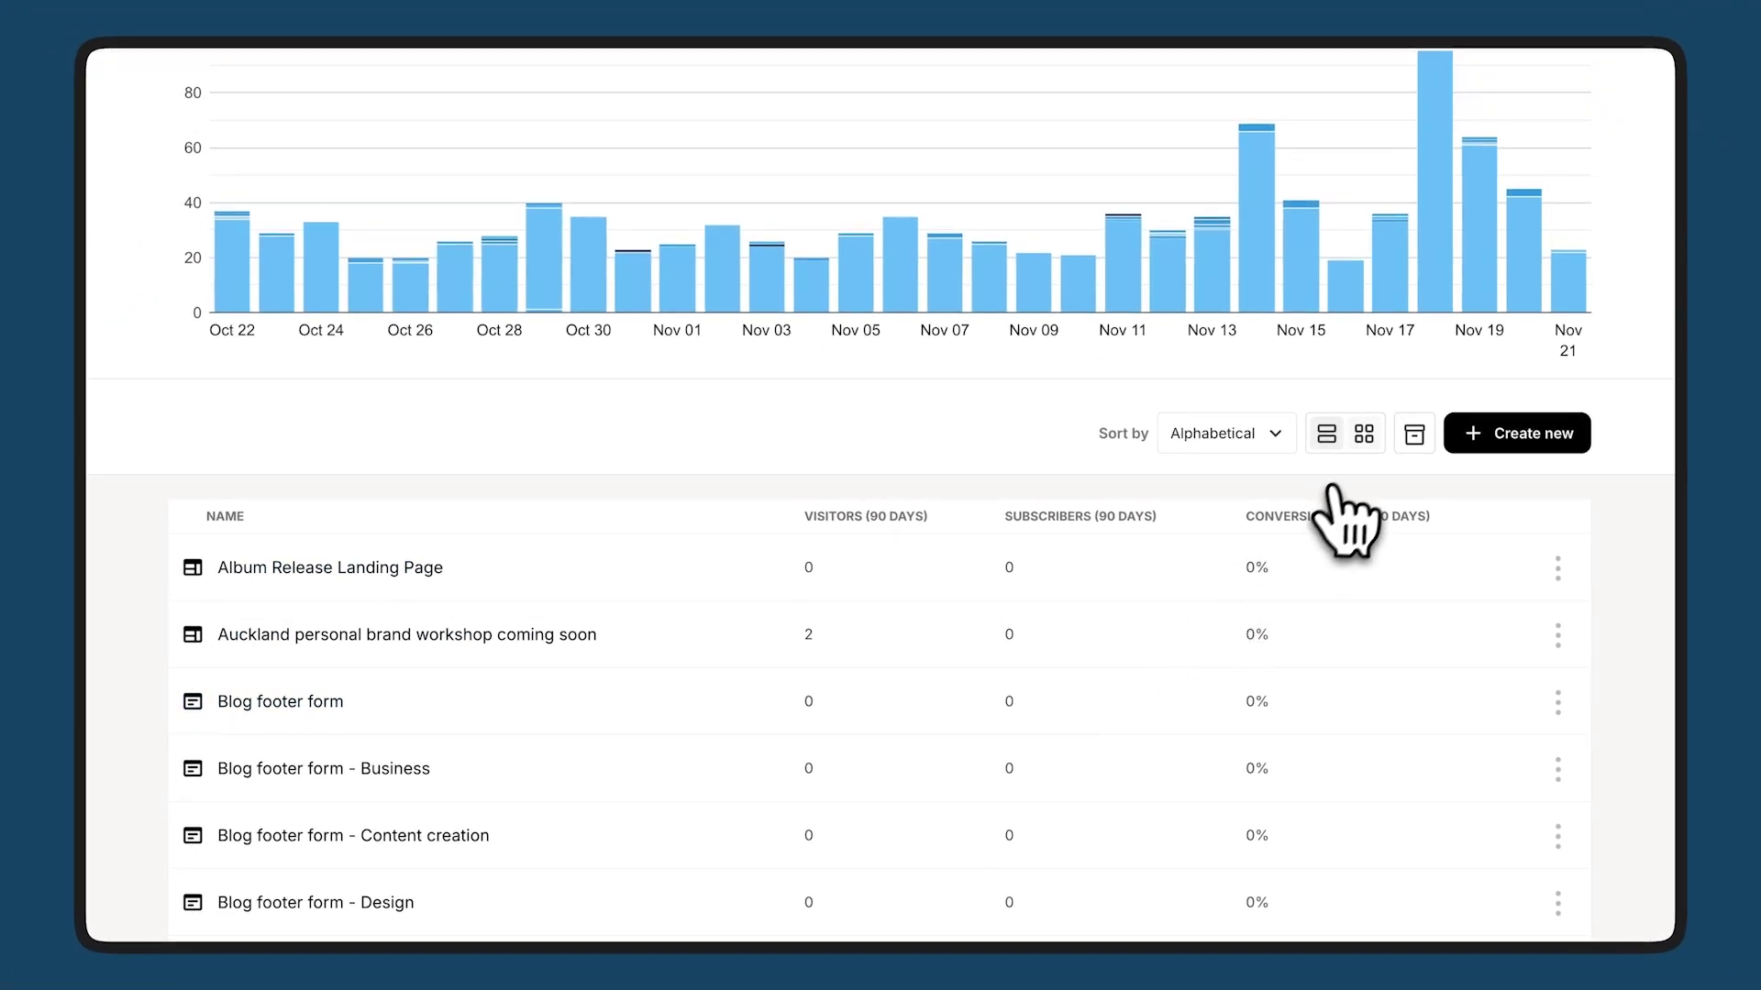
pyautogui.click(1363, 438)
pyautogui.scroll(-4, 1321, 496)
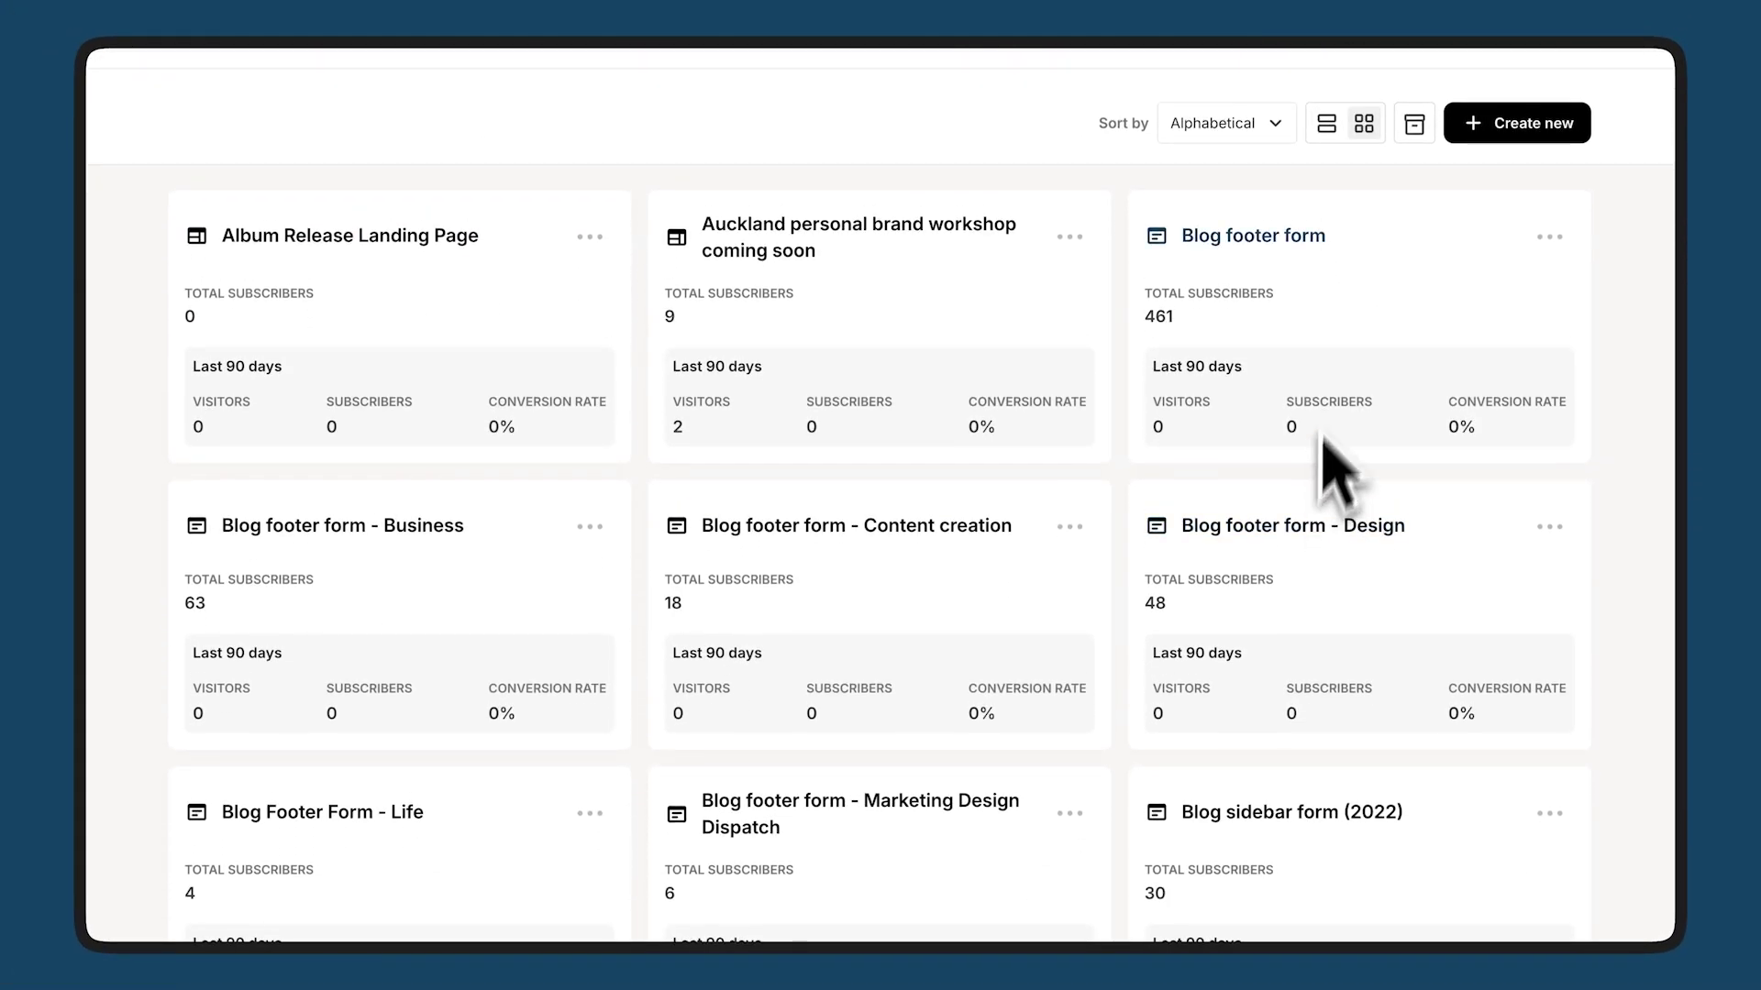
pyautogui.click(1326, 123)
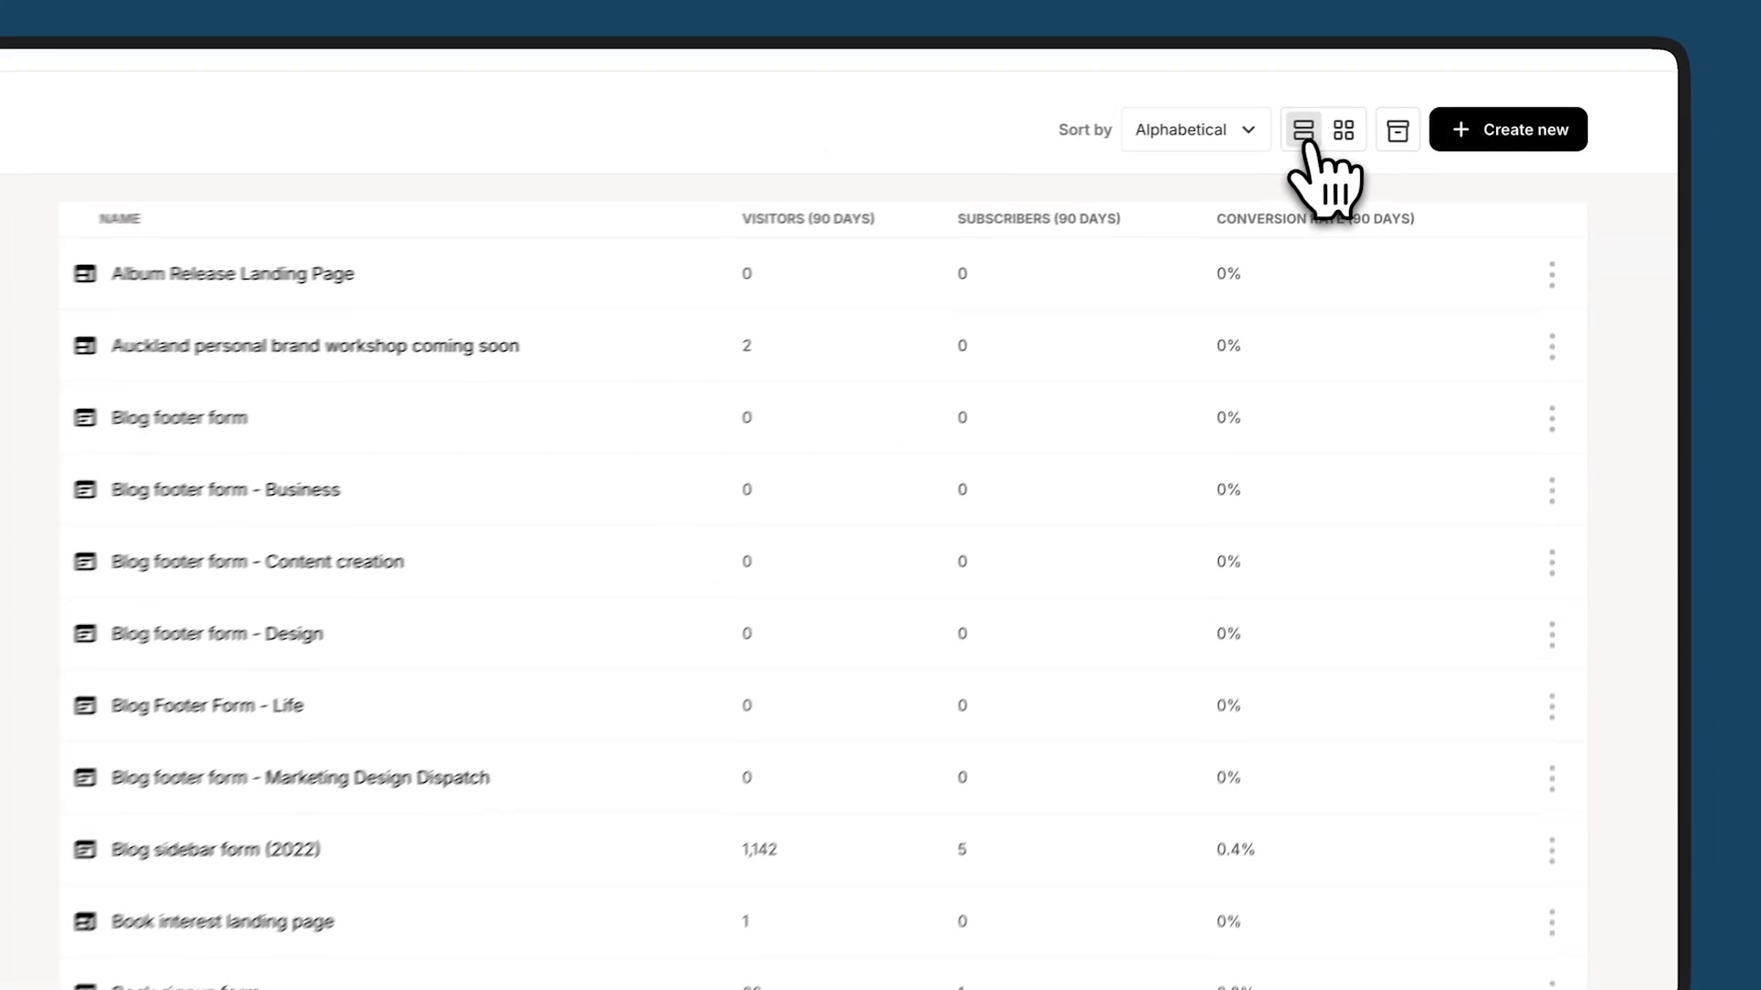
pyautogui.click(1343, 130)
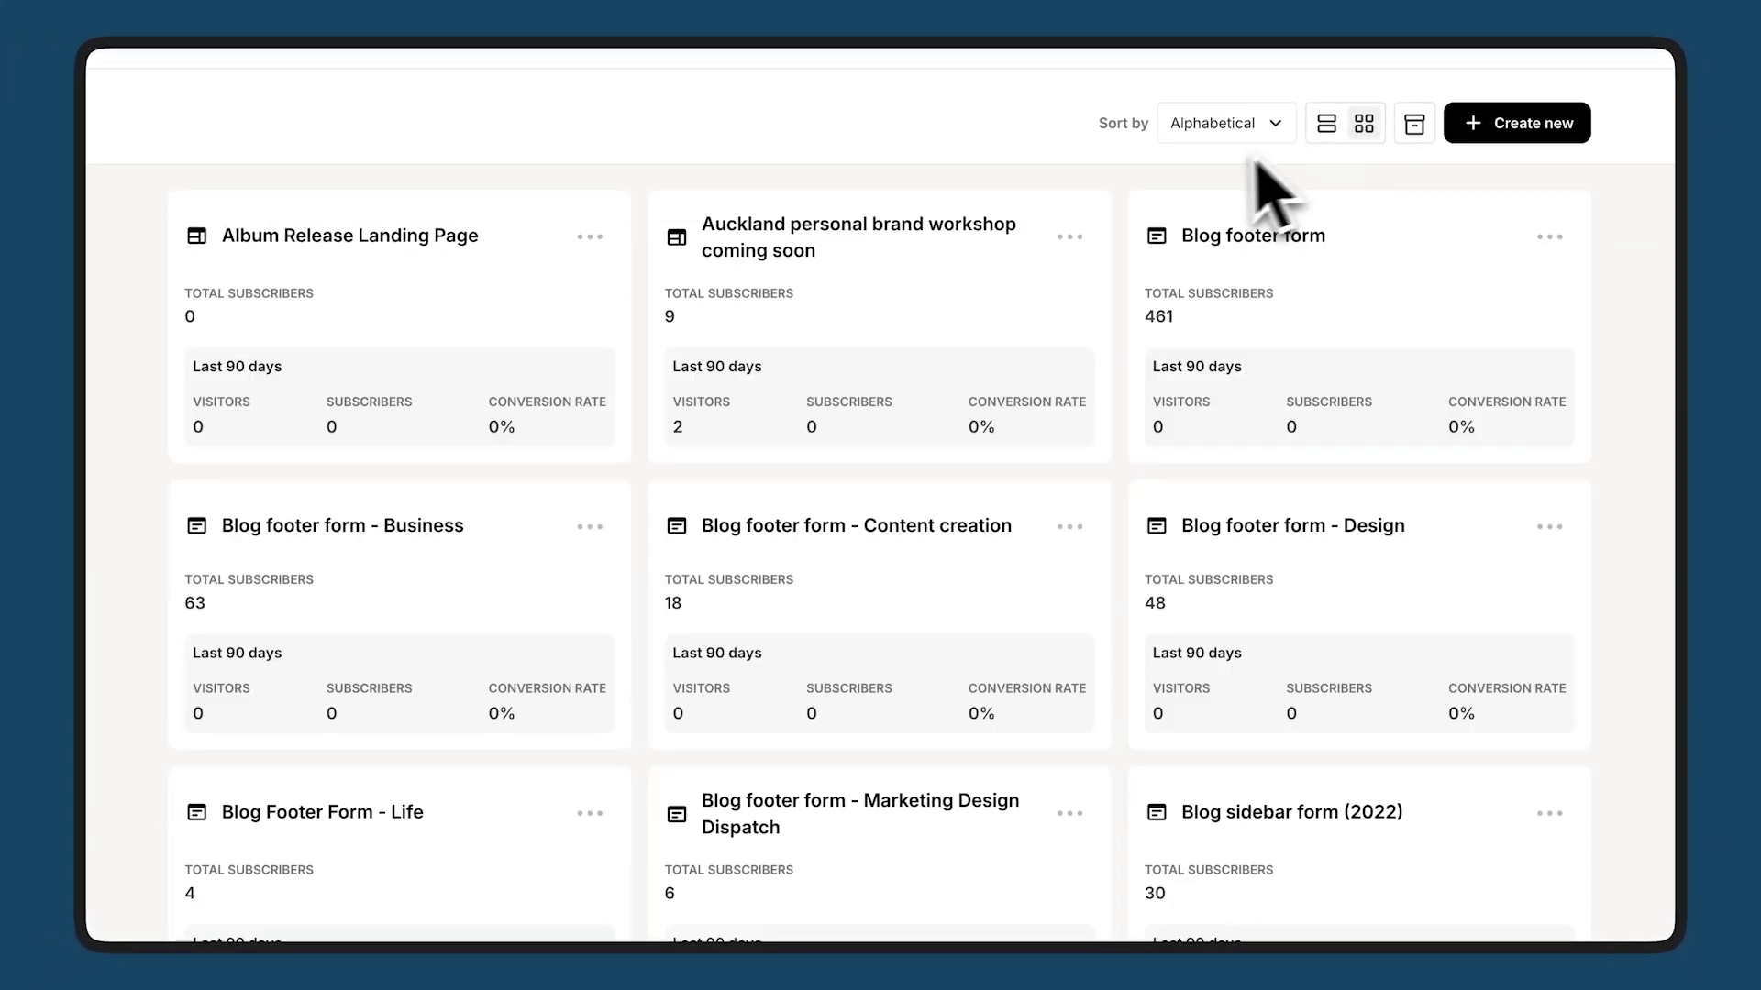
pyautogui.click(1326, 129)
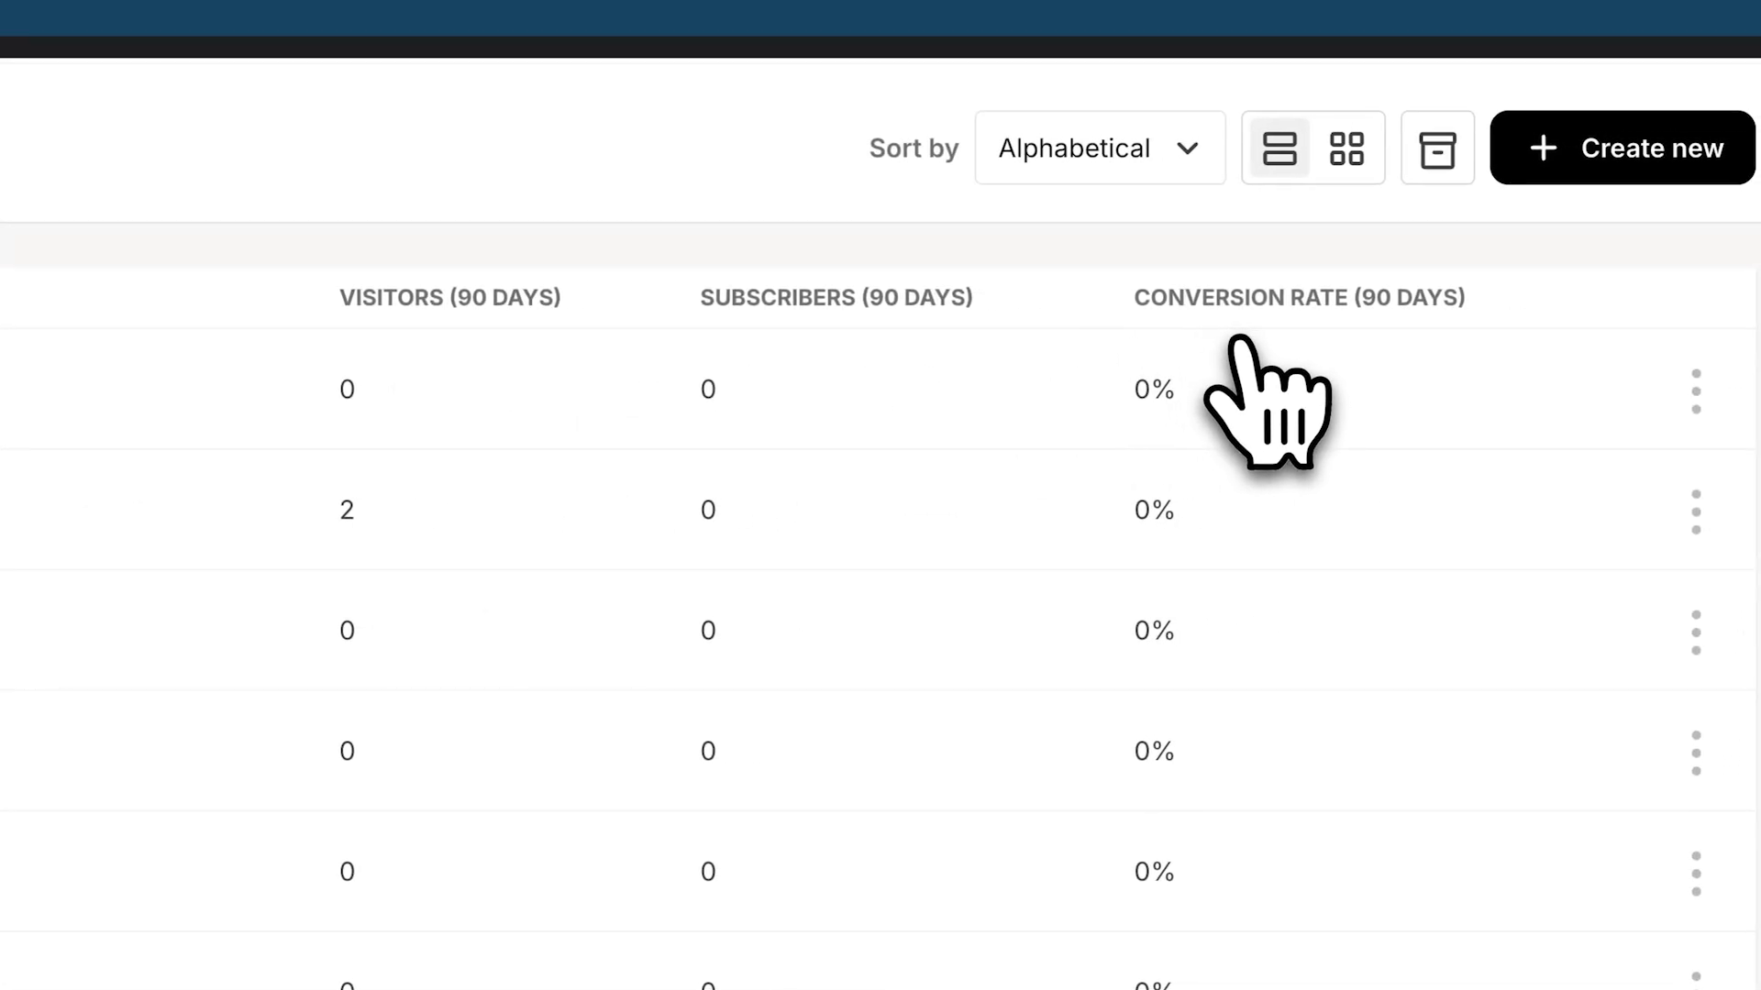
# Step: Look through the visitors, subscribers and conversion rates of all forms, and open the reports for Screen printing guide v2
pyautogui.scroll(-5, 1014, 362)
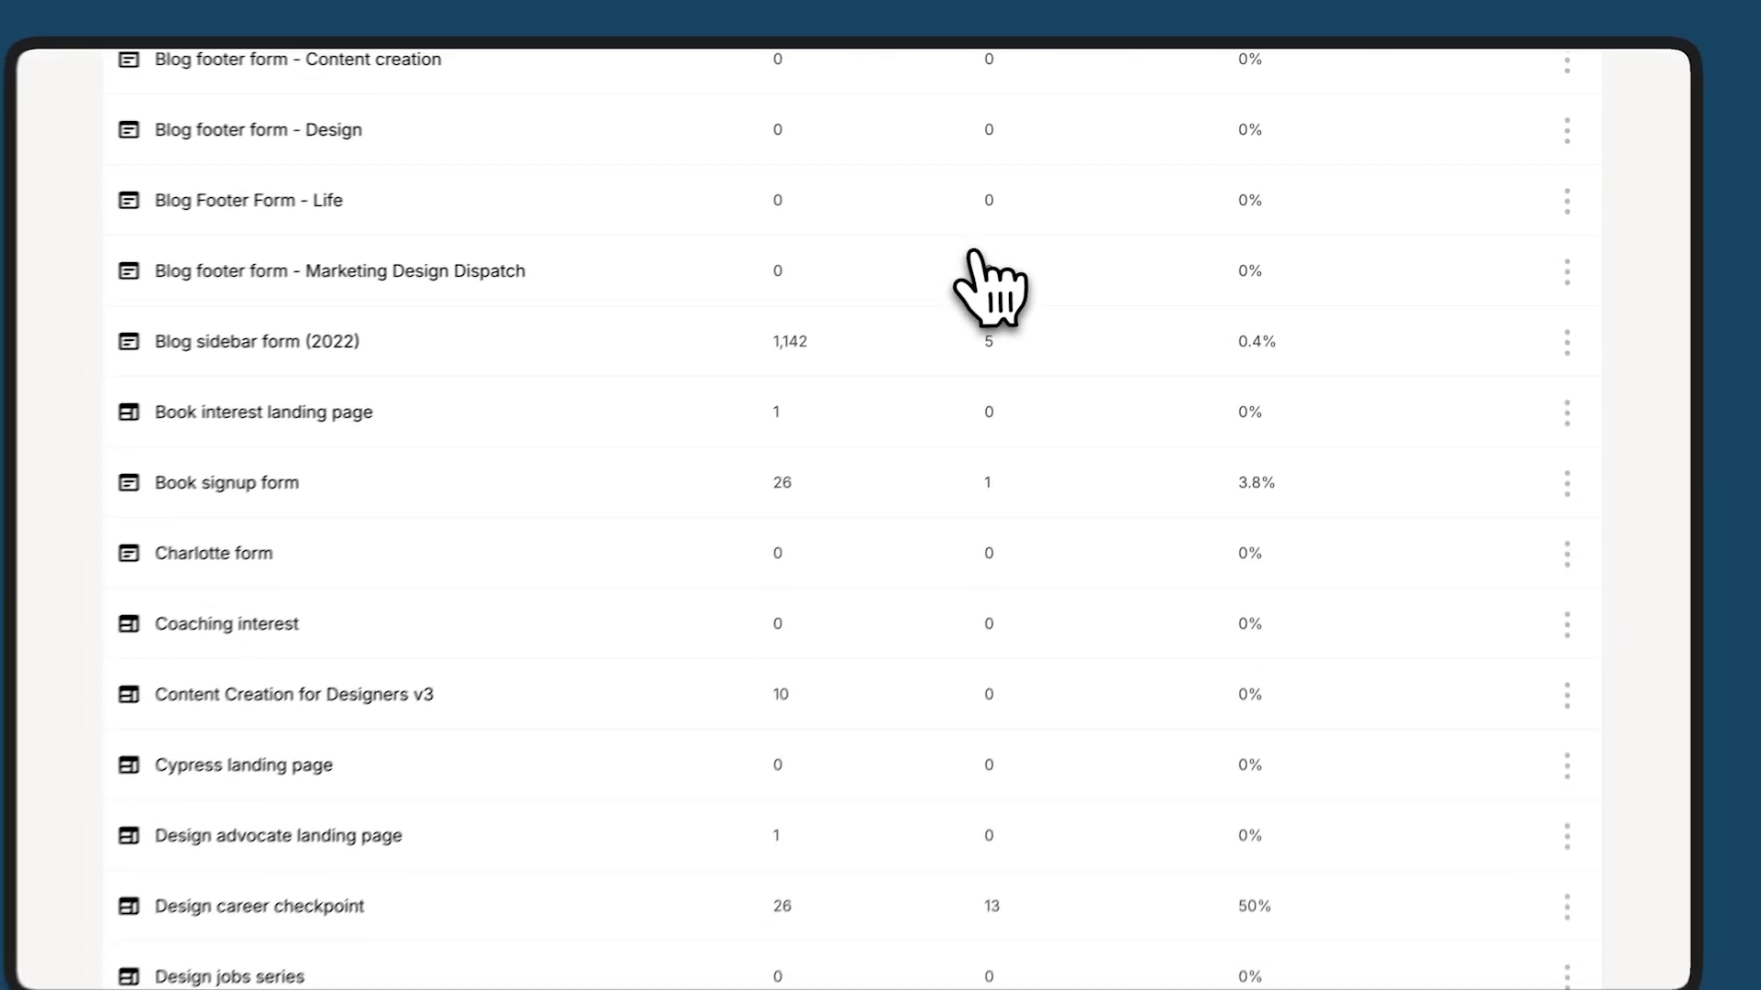
pyautogui.scroll(-1, 974, 254)
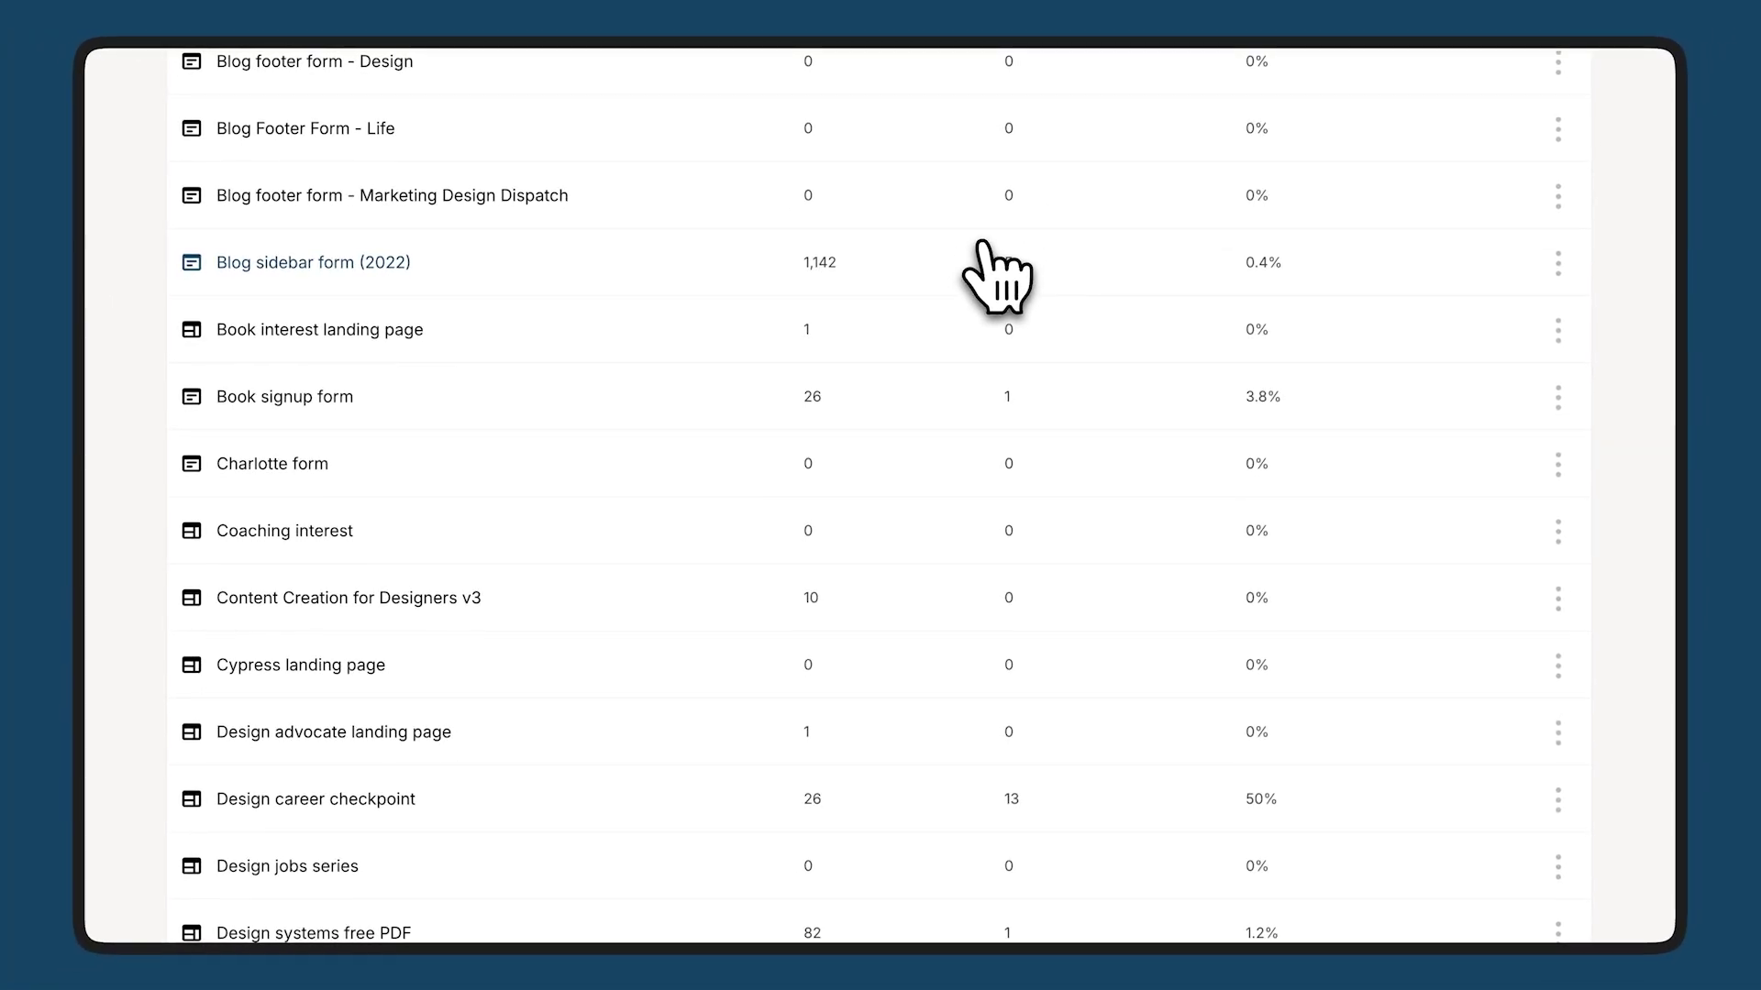
pyautogui.scroll(-15, 842, 271)
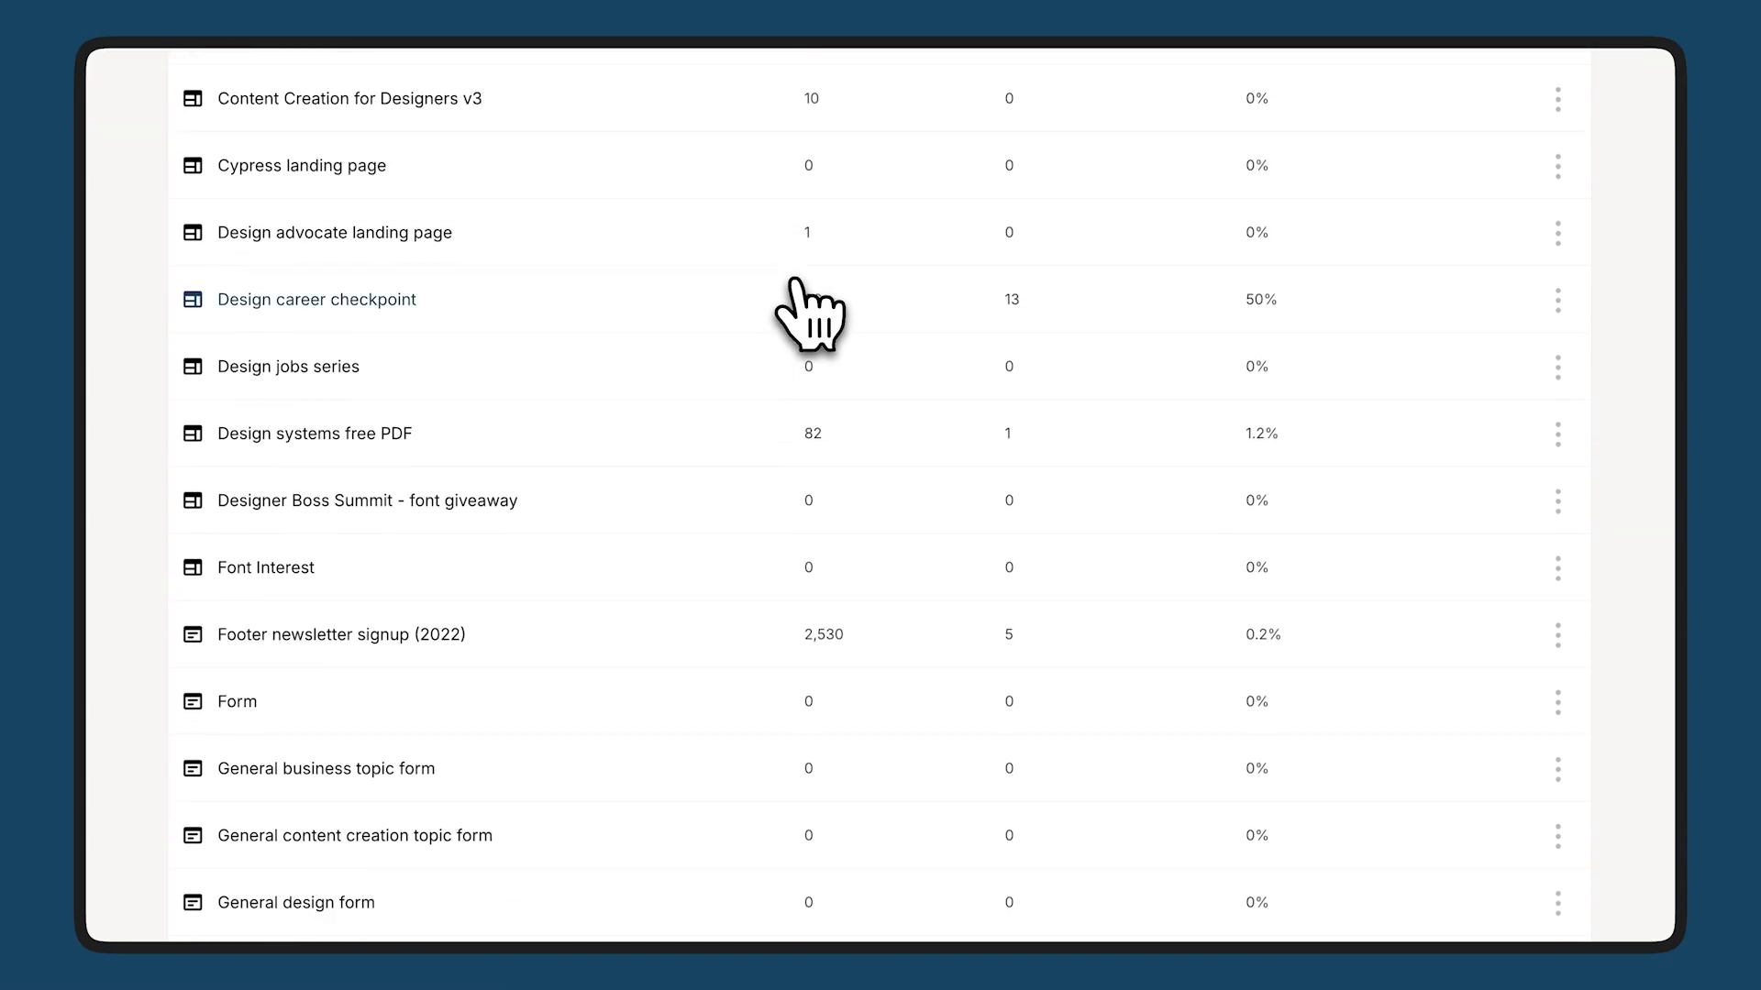
pyautogui.scroll(-10, 796, 298)
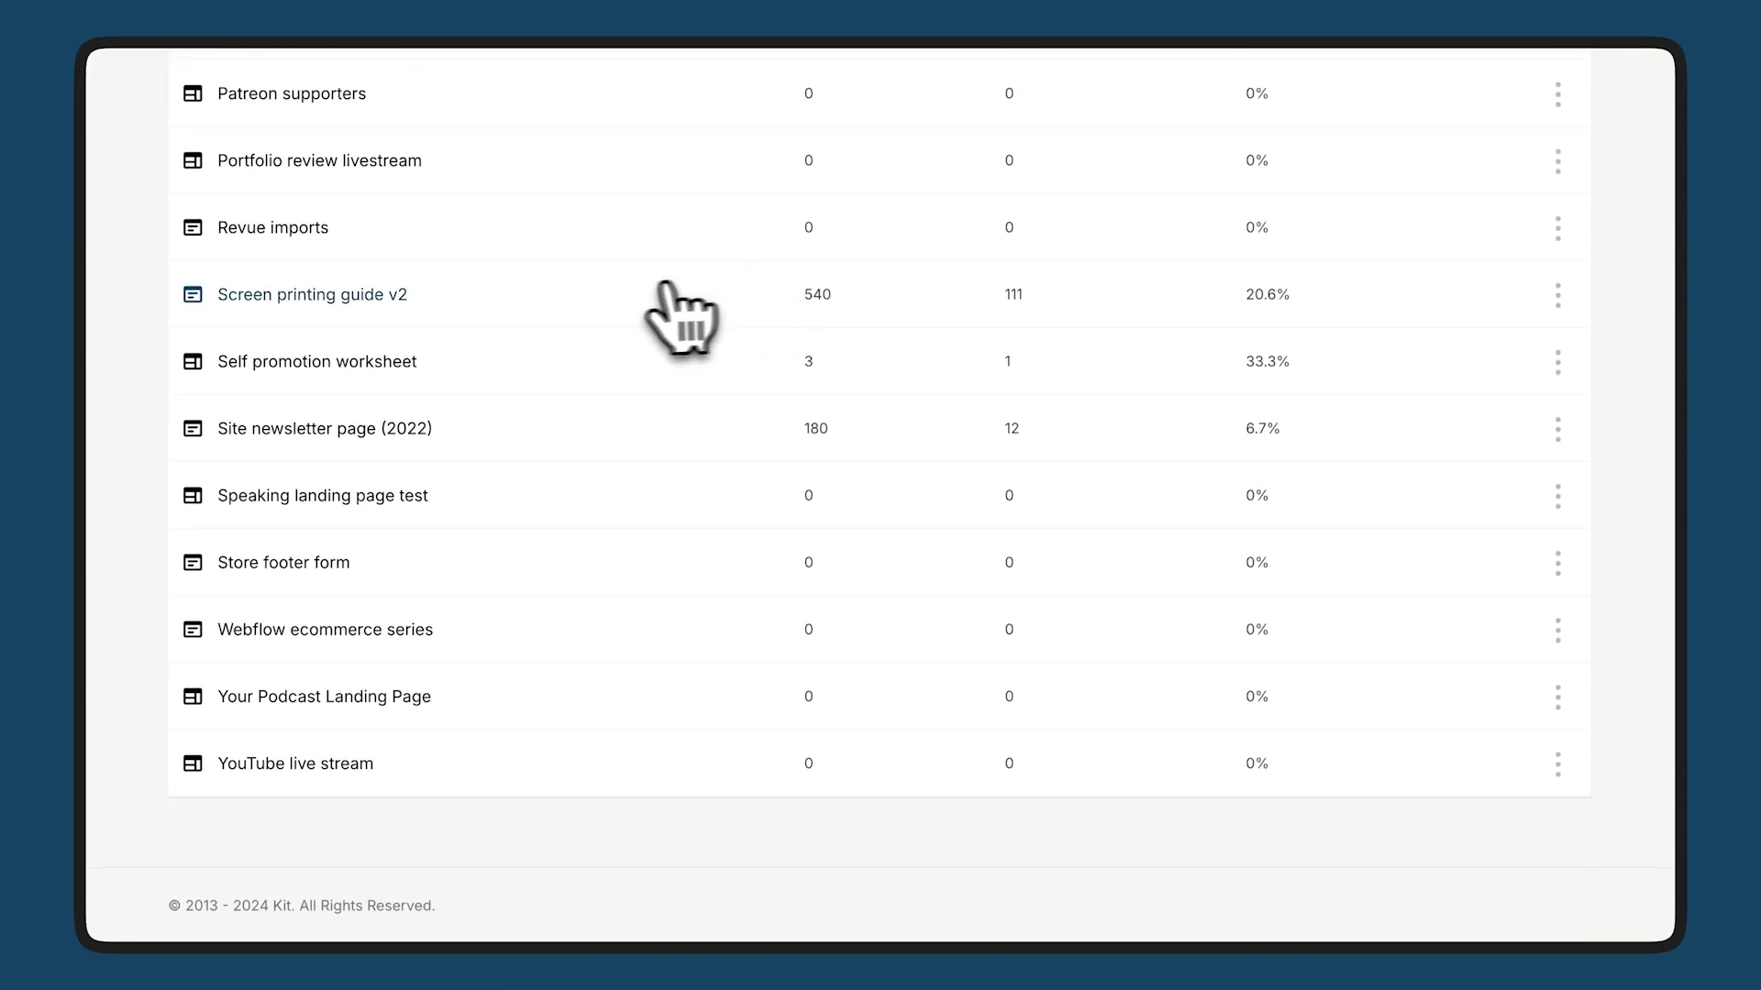
pyautogui.click(401, 298)
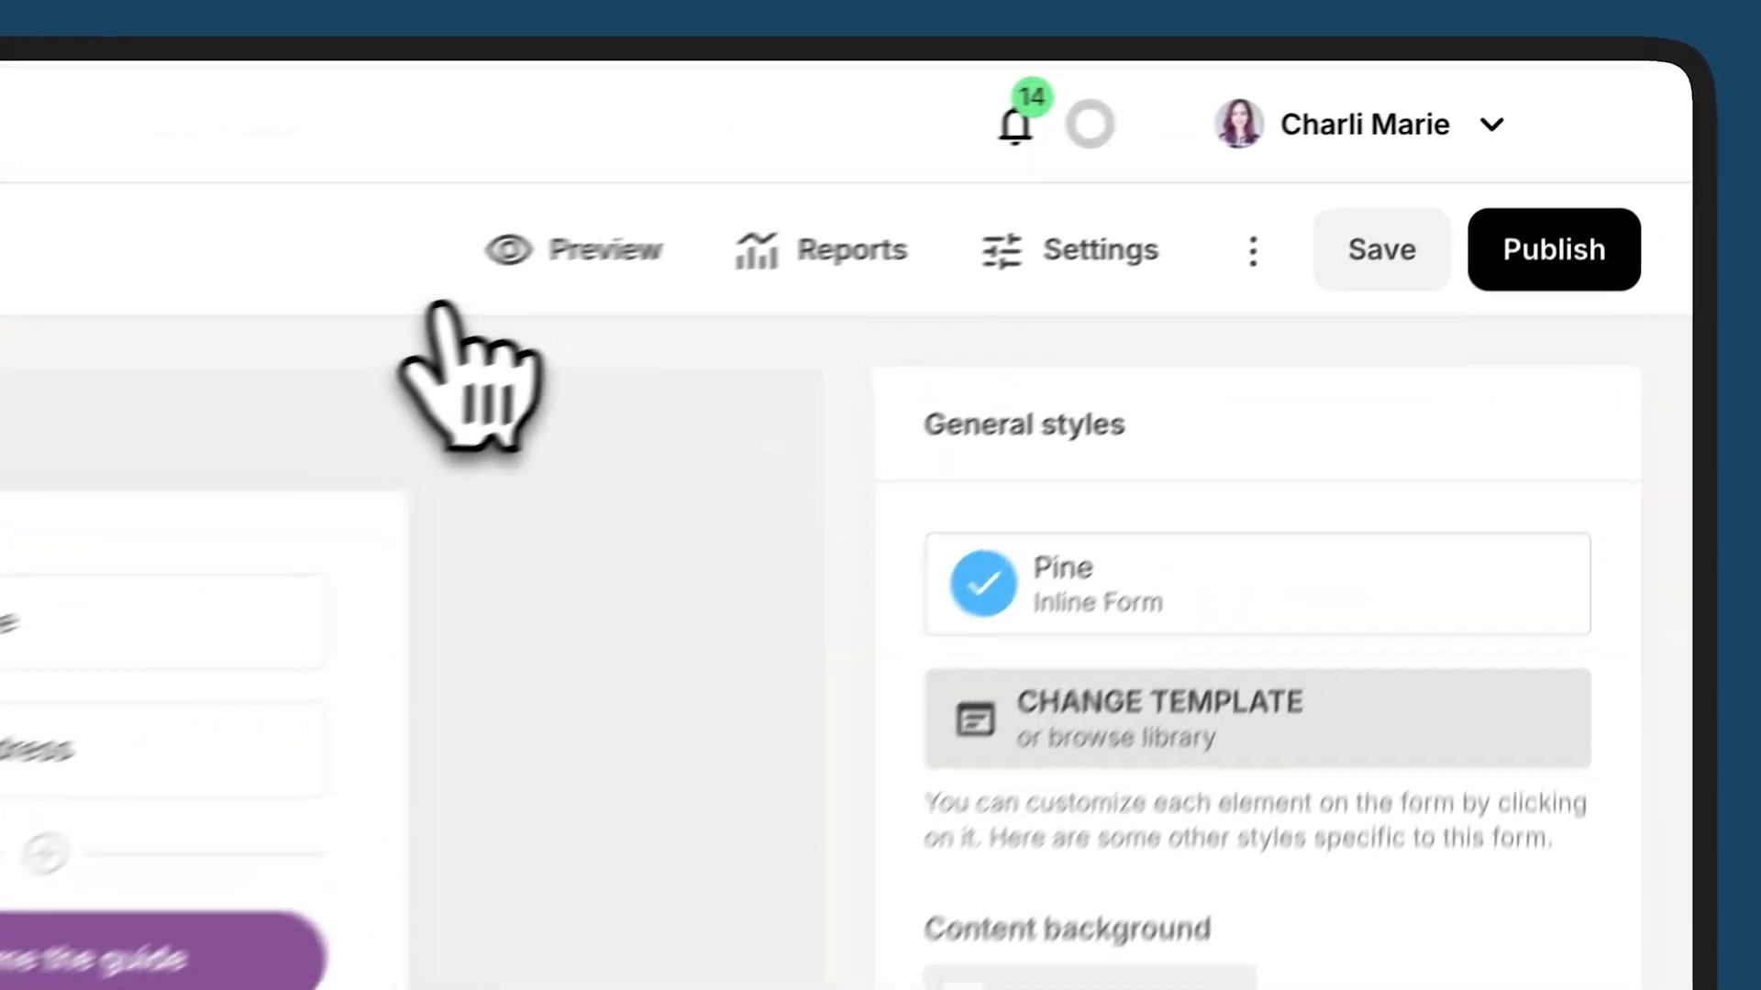
pyautogui.click(835, 252)
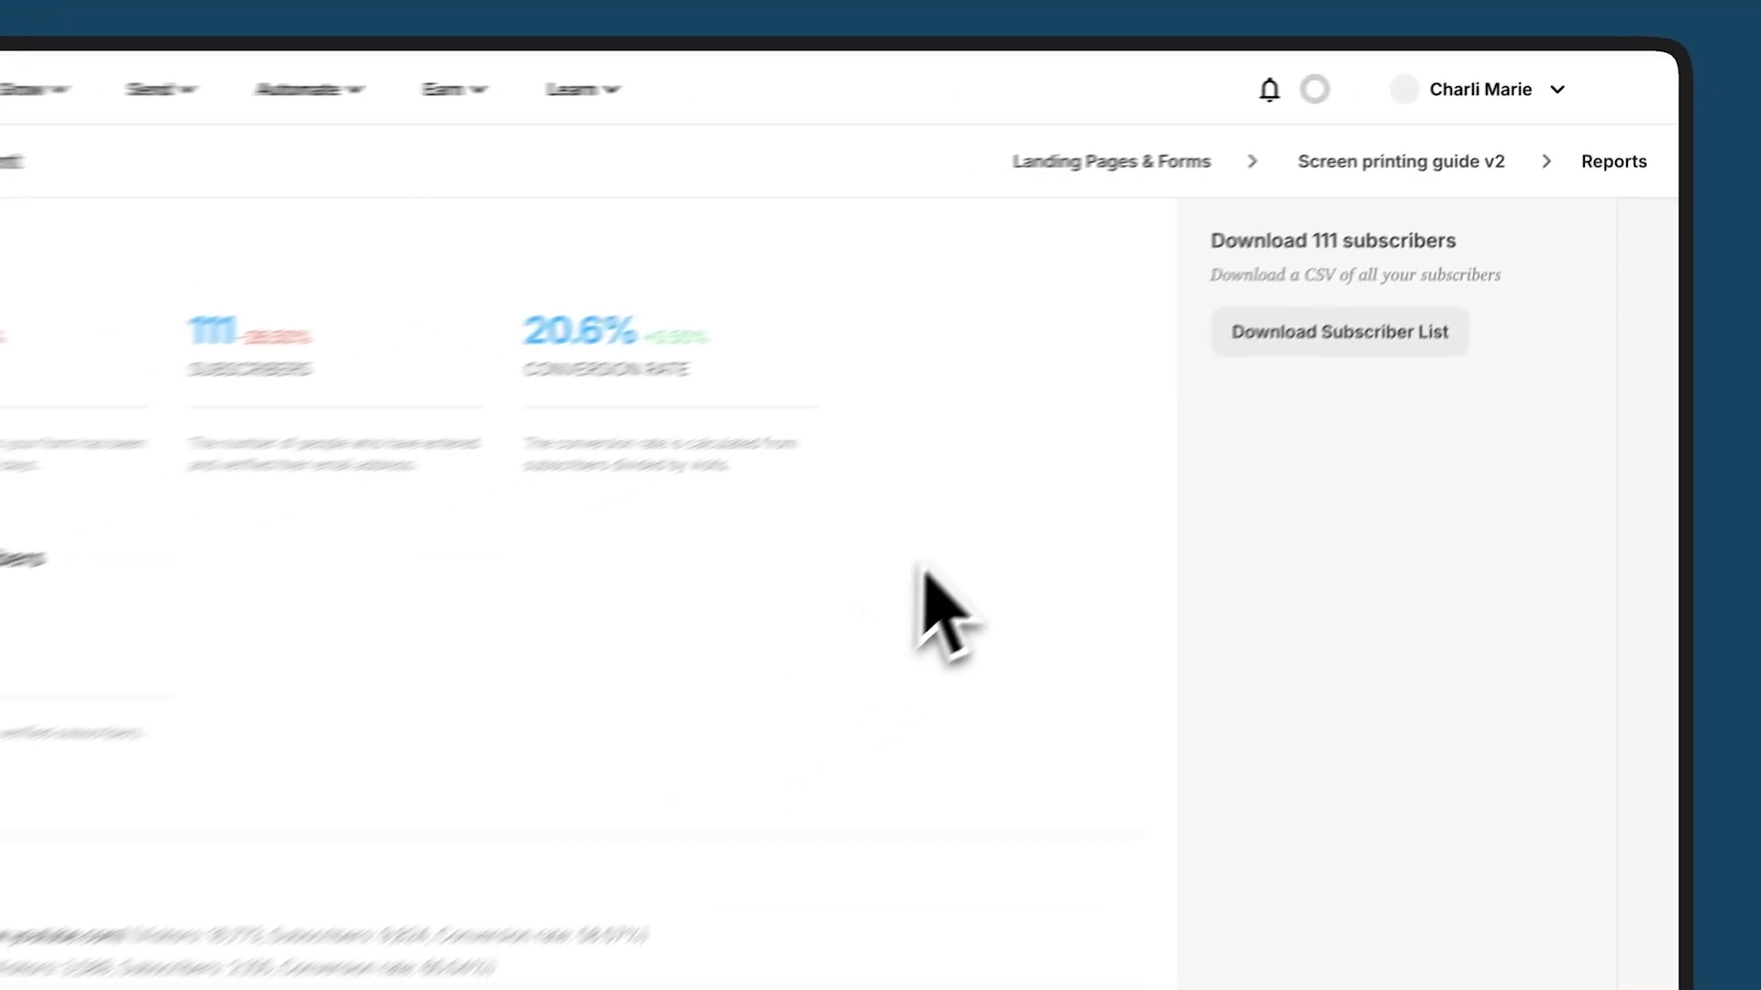